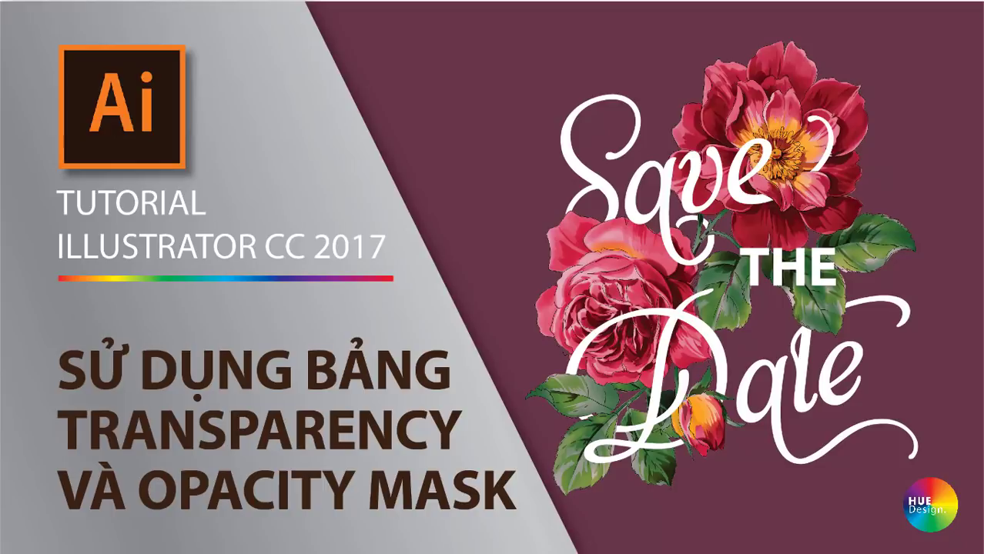
- Open the Transparency panel from the right-hand panel dock beside the flower examples
{"action": "left_click", "coordinate": [970, 352]}
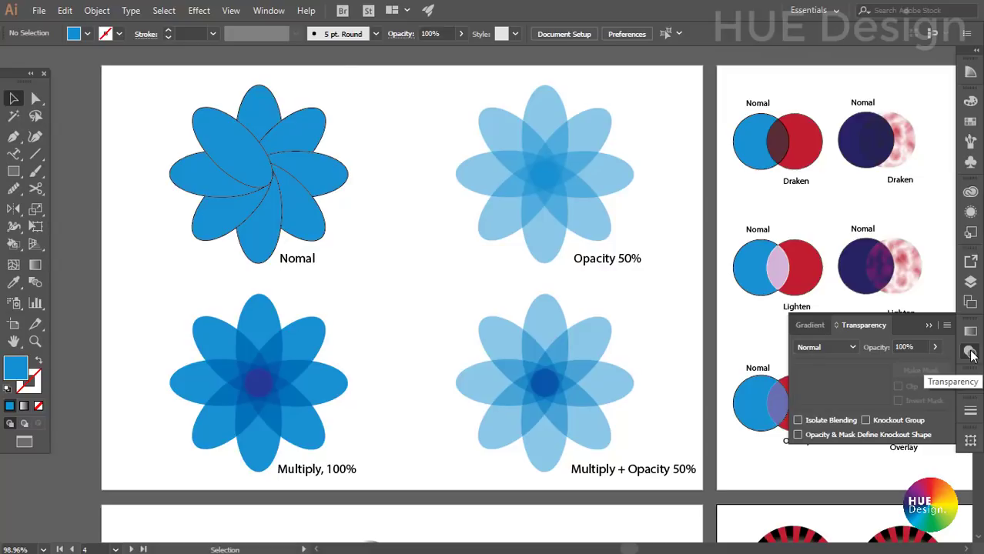
- Bring the Transparency panel forward via the Window menu and expand its blend mode list
{"action": "left_click", "coordinate": [269, 10]}
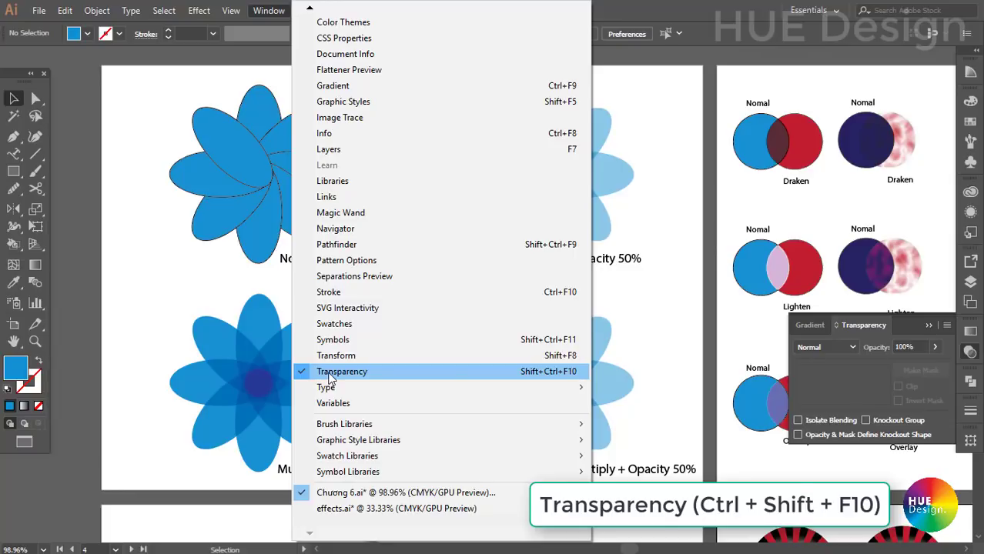
{"action": "left_click", "coordinate": [856, 327]}
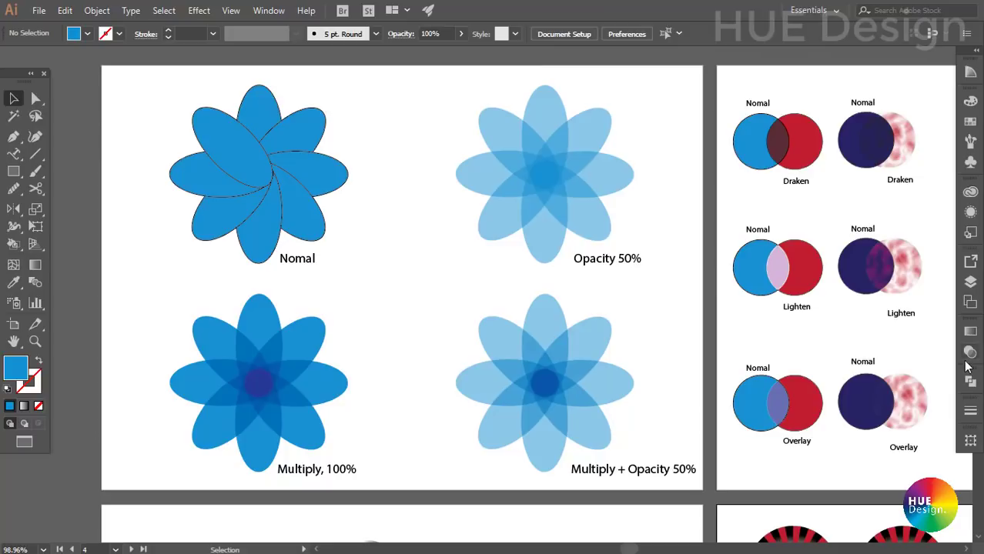
{"action": "left_click", "coordinate": [850, 347]}
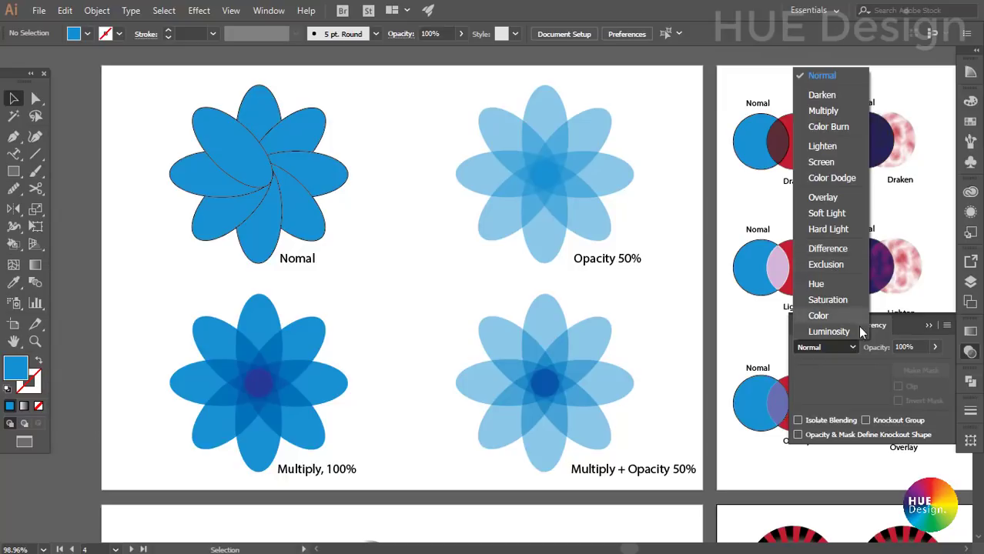
- Close the blend mode list and try the Opacity slider, leaving Normal at 100%
{"action": "left_click", "coordinate": [875, 350]}
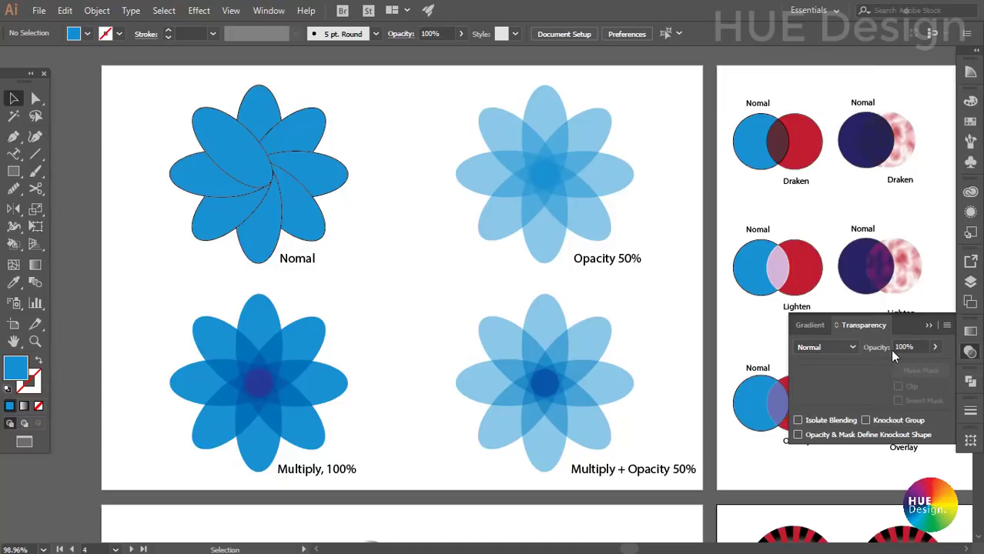
{"action": "left_click", "coordinate": [934, 347]}
{"action": "left_click_drag", "start_coordinate": [933, 370], "coordinate": [904, 374]}
{"action": "left_click", "coordinate": [937, 348]}
{"action": "left_click", "coordinate": [853, 375]}
{"action": "left_click", "coordinate": [624, 301]}
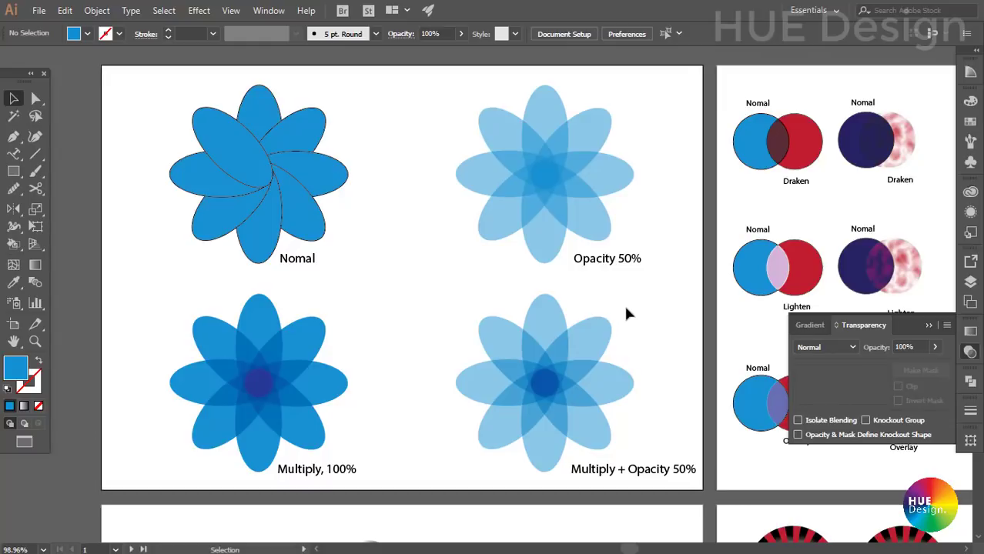
{"action": "key", "text": "space"}
{"action": "left_click_drag", "start_coordinate": [626, 335], "coordinate": [606, 332]}
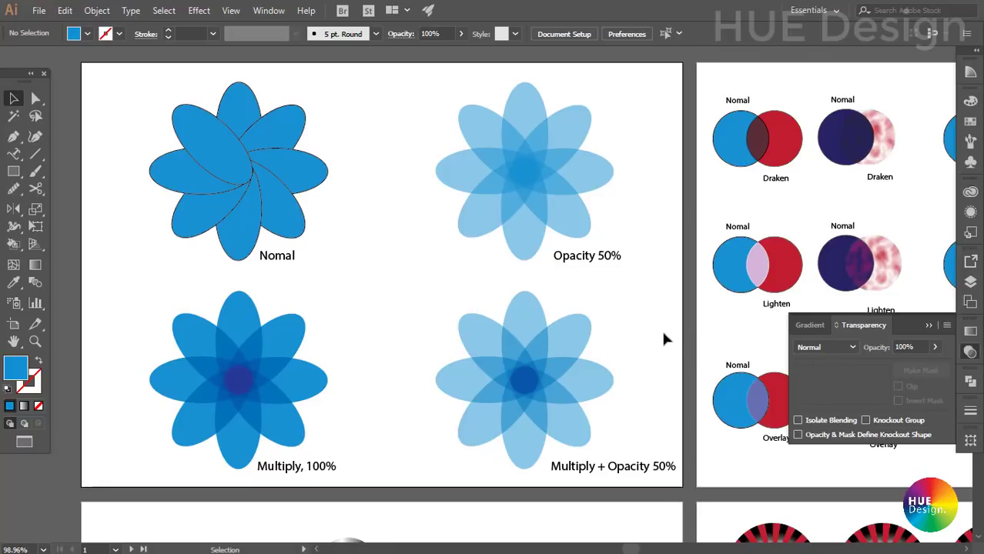
{"action": "left_click", "coordinate": [834, 352]}
{"action": "left_click", "coordinate": [836, 381]}
{"action": "left_click_drag", "start_coordinate": [629, 329], "coordinate": [633, 338]}
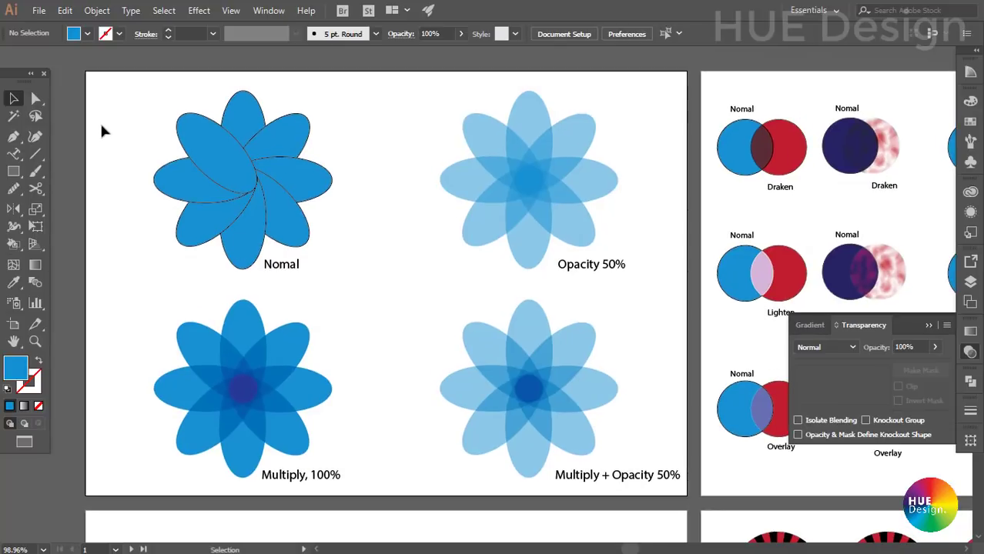
{"action": "left_click_drag", "start_coordinate": [100, 121], "coordinate": [329, 220]}
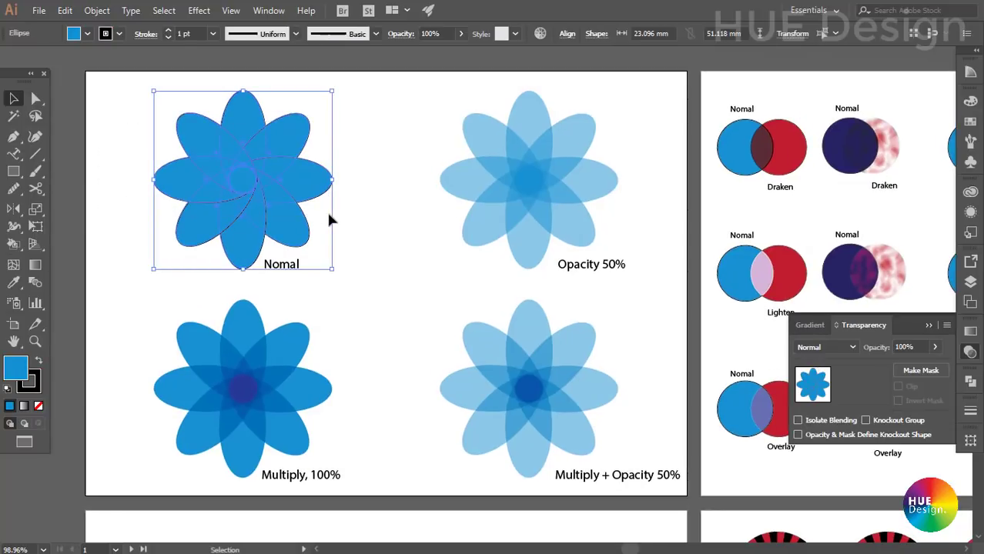
{"action": "left_click", "coordinate": [844, 345]}
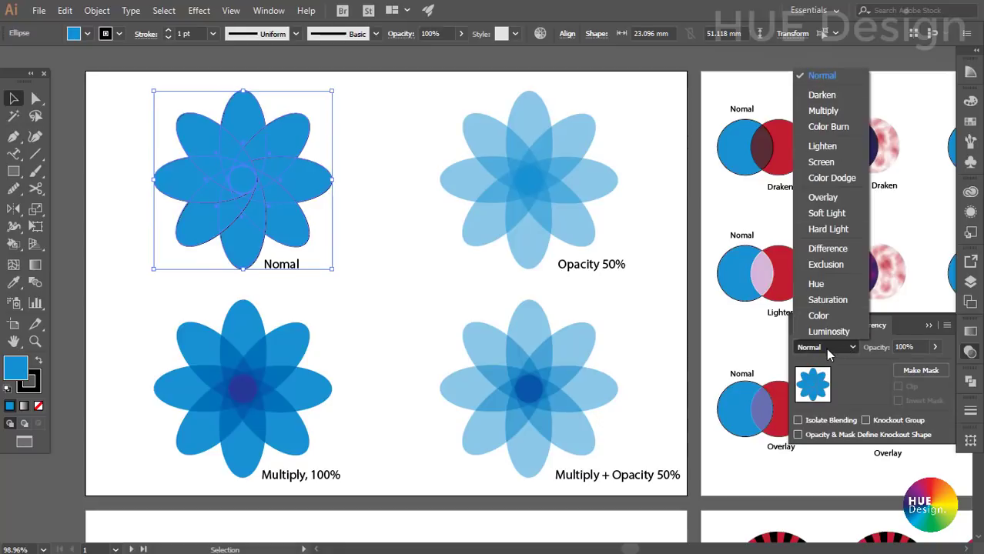
{"action": "left_click", "coordinate": [832, 346]}
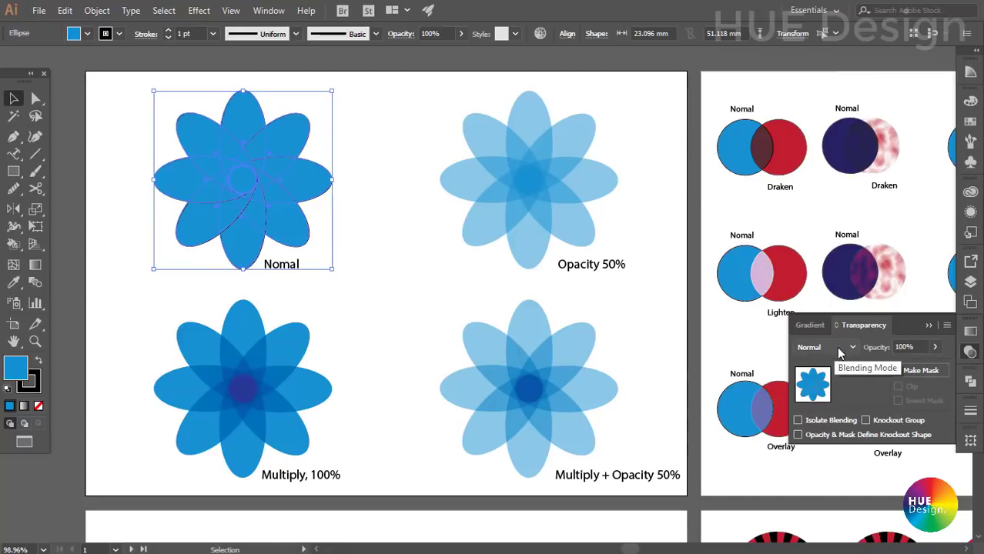
{"action": "left_click", "coordinate": [838, 348]}
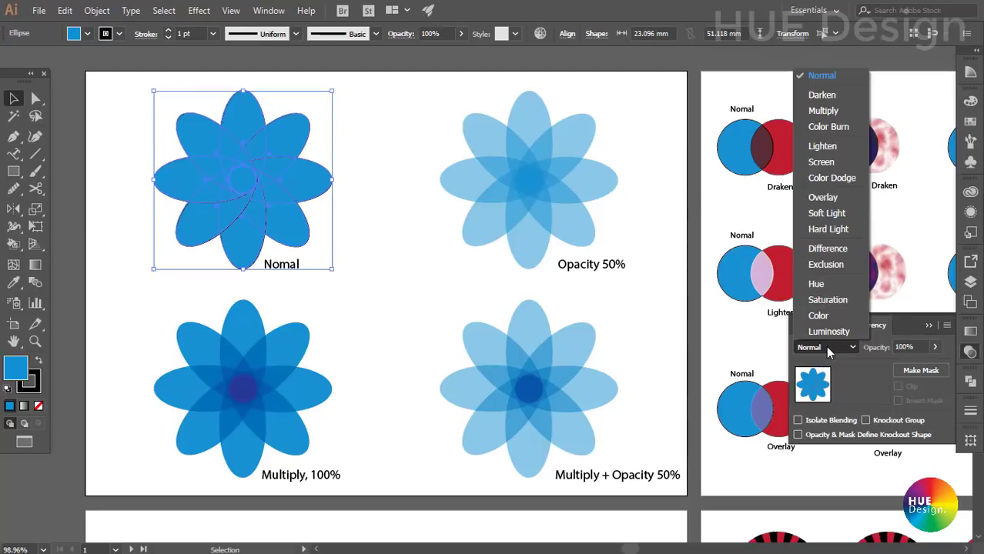
{"action": "left_click", "coordinate": [825, 346]}
{"action": "left_click", "coordinate": [897, 347]}
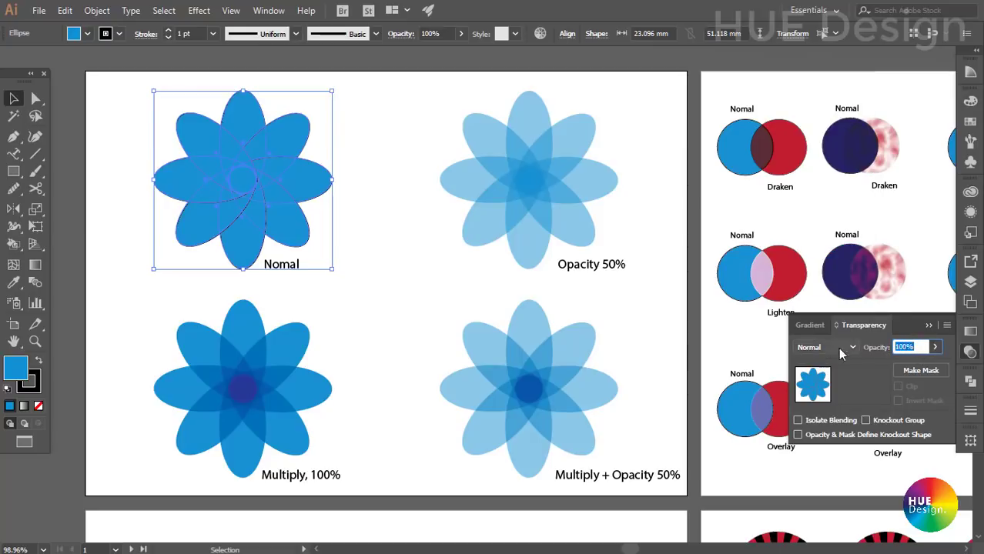
{"action": "left_click", "coordinate": [401, 261]}
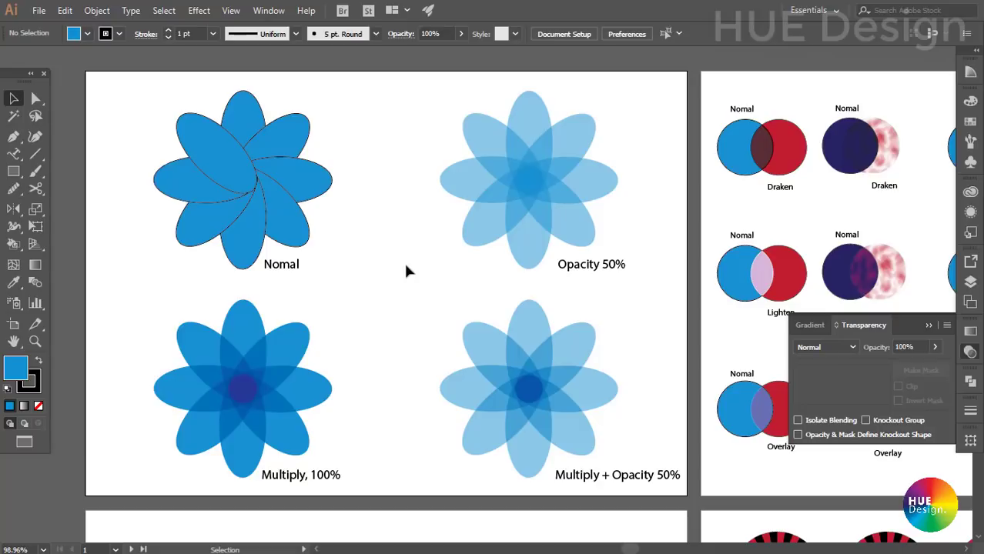
{"action": "left_click", "coordinate": [215, 149]}
{"action": "left_click", "coordinate": [185, 195]}
{"action": "left_click", "coordinate": [208, 225]}
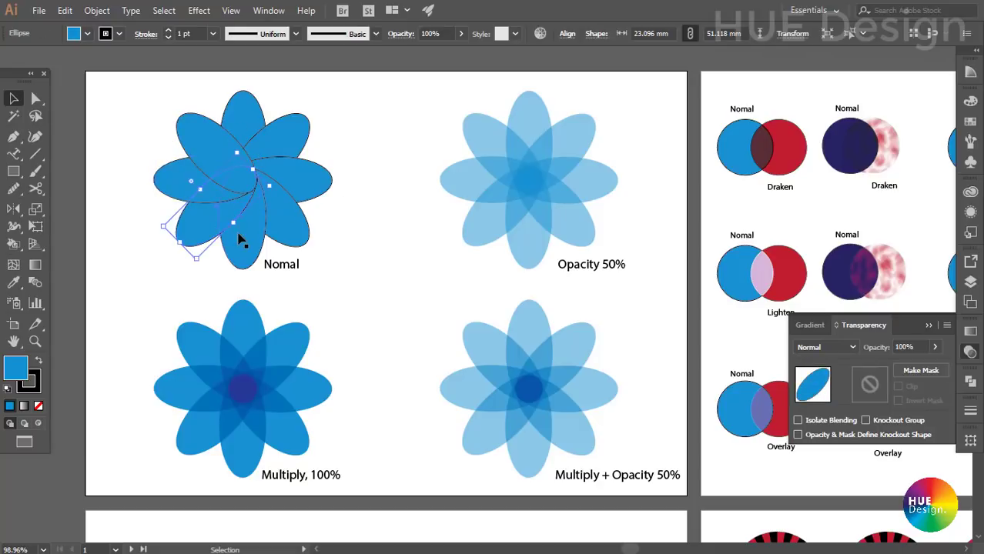
{"action": "left_click", "coordinate": [243, 238]}
{"action": "left_click", "coordinate": [344, 224]}
{"action": "left_click_drag", "start_coordinate": [250, 165], "coordinate": [341, 215]}
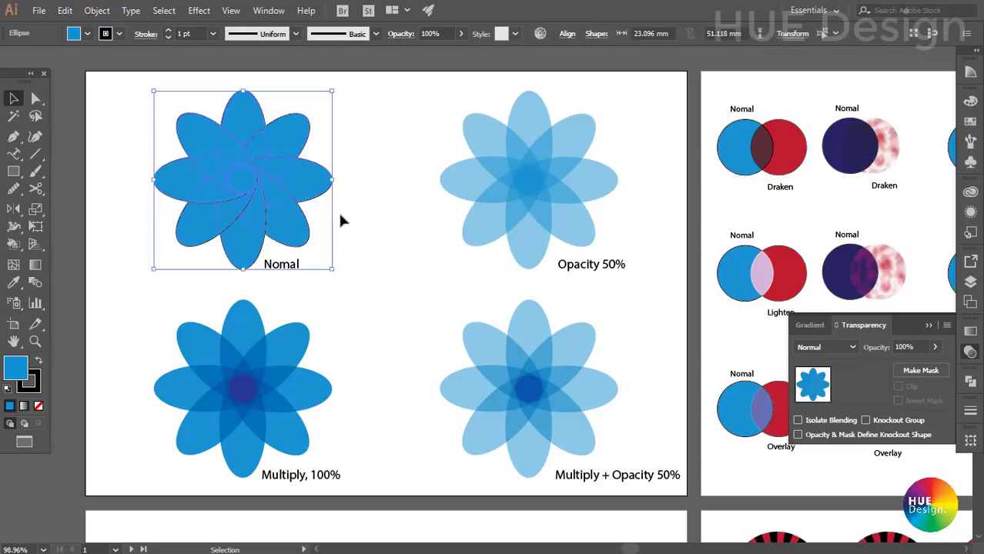
{"action": "left_click", "coordinate": [376, 234]}
{"action": "mouse_move", "coordinate": [416, 108]}
{"action": "left_mouse_down"}
{"action": "mouse_move", "coordinate": [592, 229]}
{"action": "mouse_move", "coordinate": [605, 220]}
{"action": "left_mouse_up"}
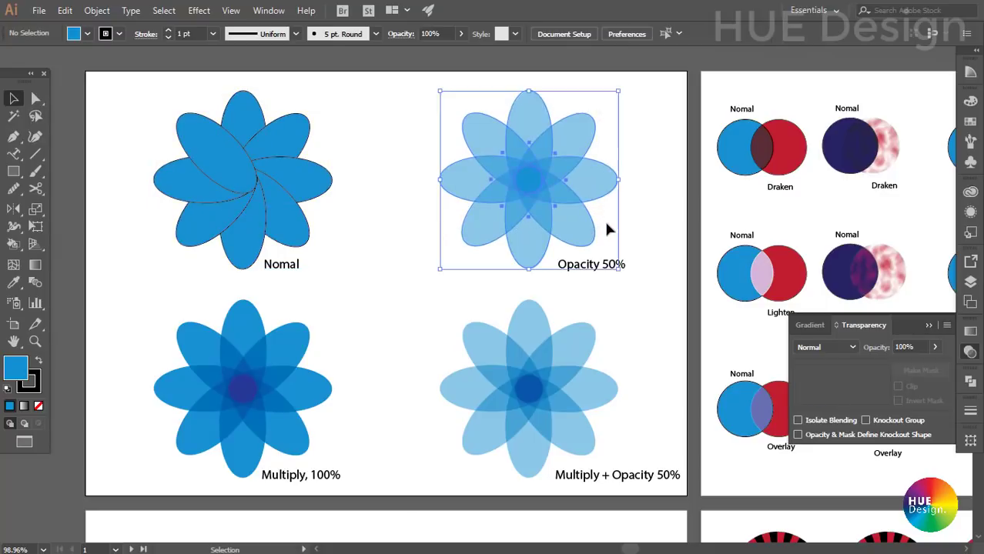
{"action": "left_click", "coordinate": [936, 347]}
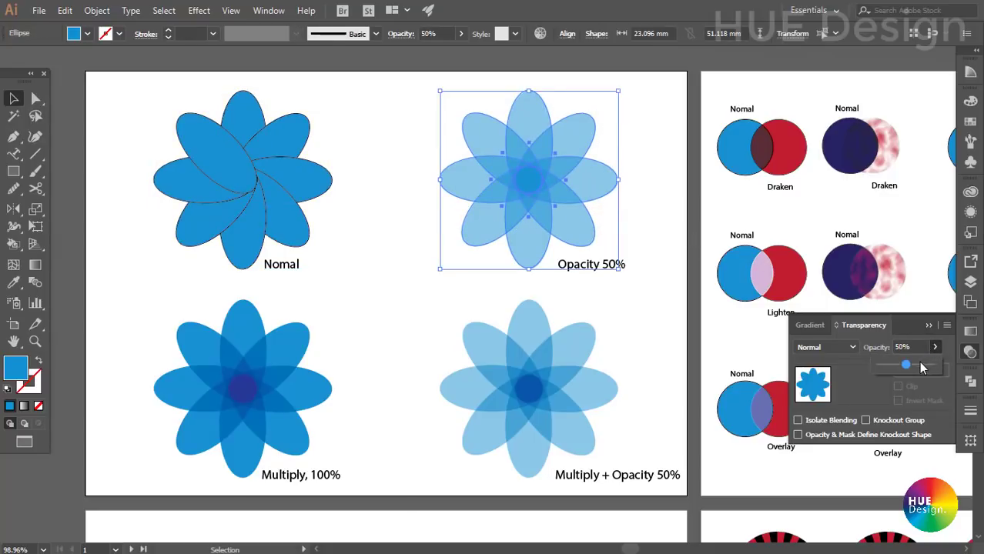
{"action": "left_click_drag", "start_coordinate": [922, 366], "coordinate": [944, 366]}
{"action": "left_click", "coordinate": [655, 217]}
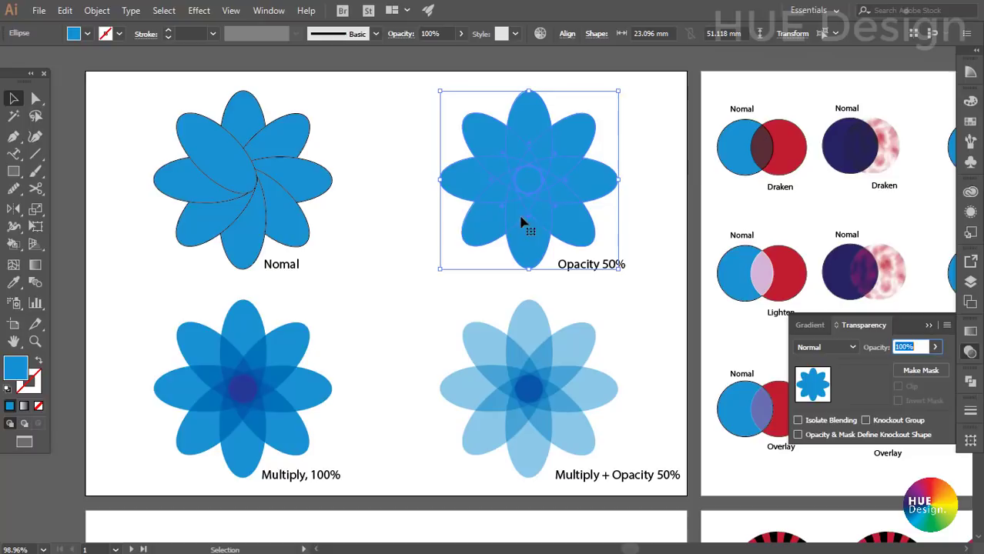
{"action": "left_click", "coordinate": [399, 119]}
{"action": "left_click_drag", "start_coordinate": [406, 112], "coordinate": [615, 231]}
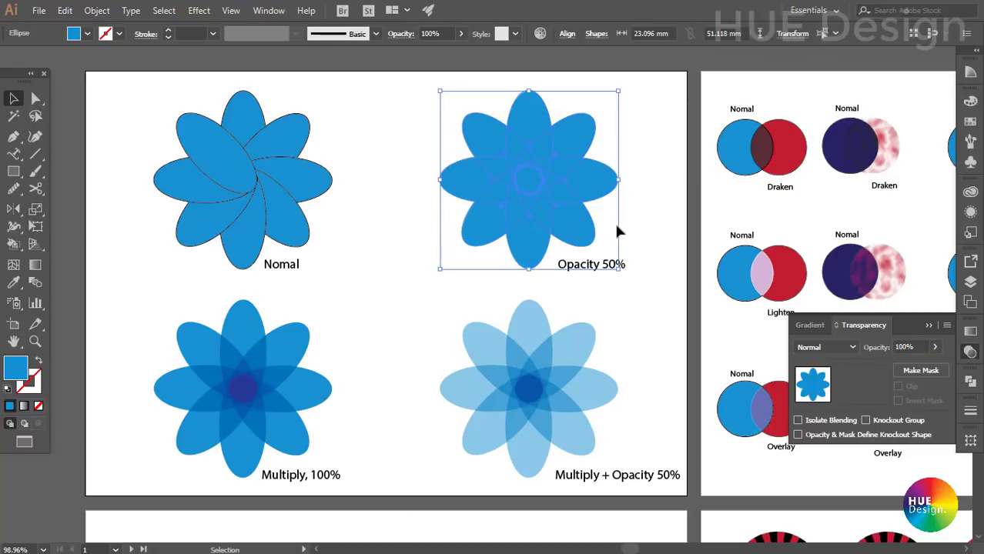
{"action": "mouse_move", "coordinate": [538, 167]}
{"action": "left_mouse_down"}
{"action": "mouse_move", "coordinate": [542, 220]}
{"action": "mouse_move", "coordinate": [655, 235]}
{"action": "mouse_move", "coordinate": [629, 217]}
{"action": "left_mouse_up"}
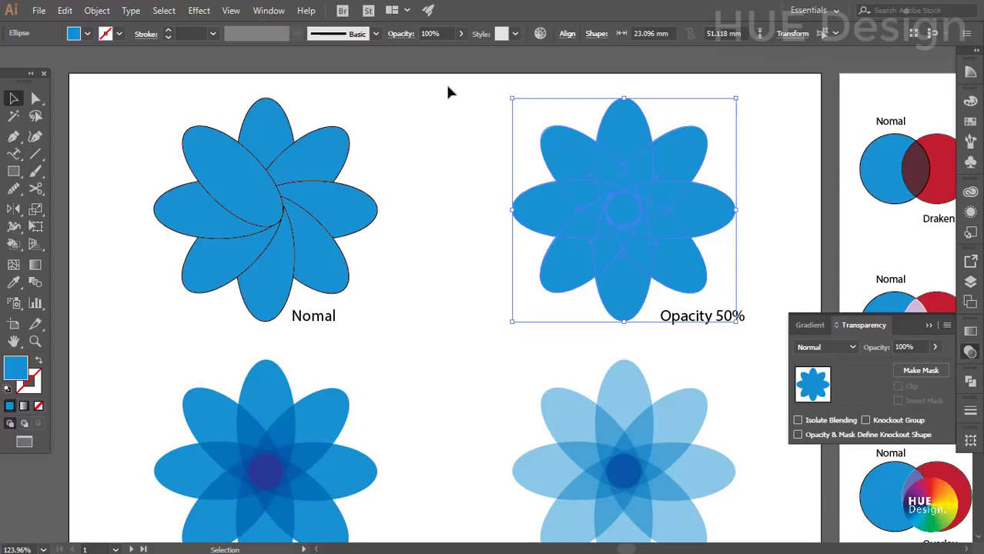
{"action": "left_click", "coordinate": [869, 351]}
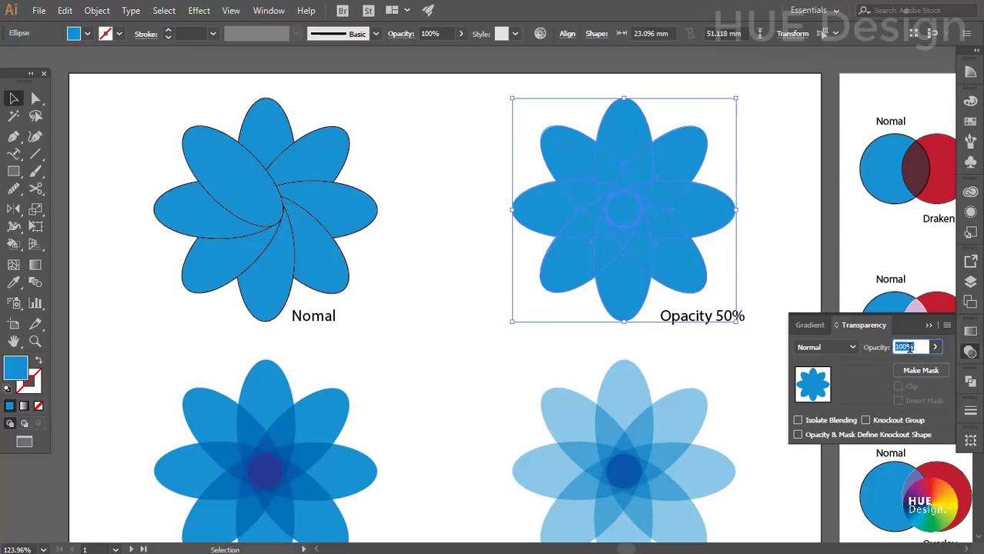
{"action": "type", "text": "50"}
{"action": "left_click", "coordinate": [935, 347]}
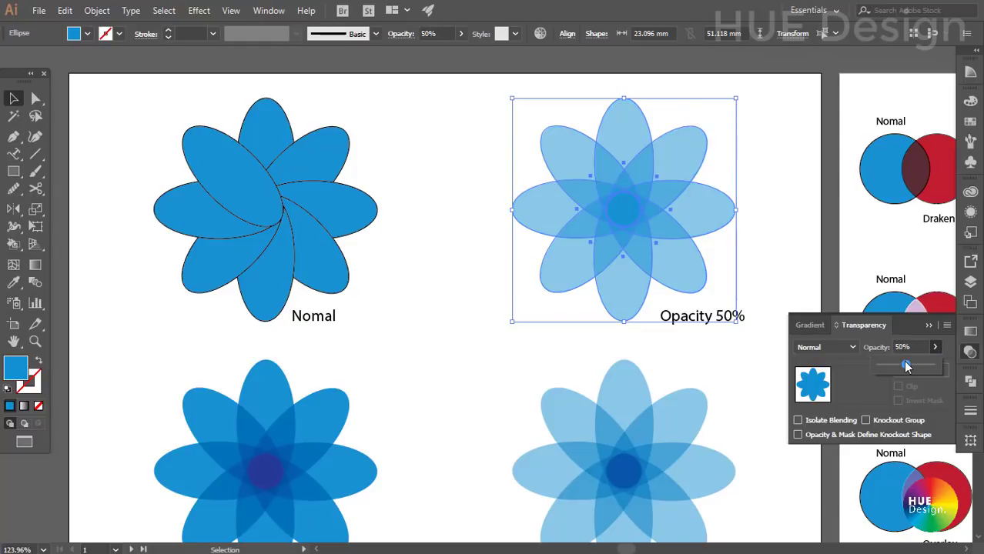
{"action": "key", "text": "Return"}
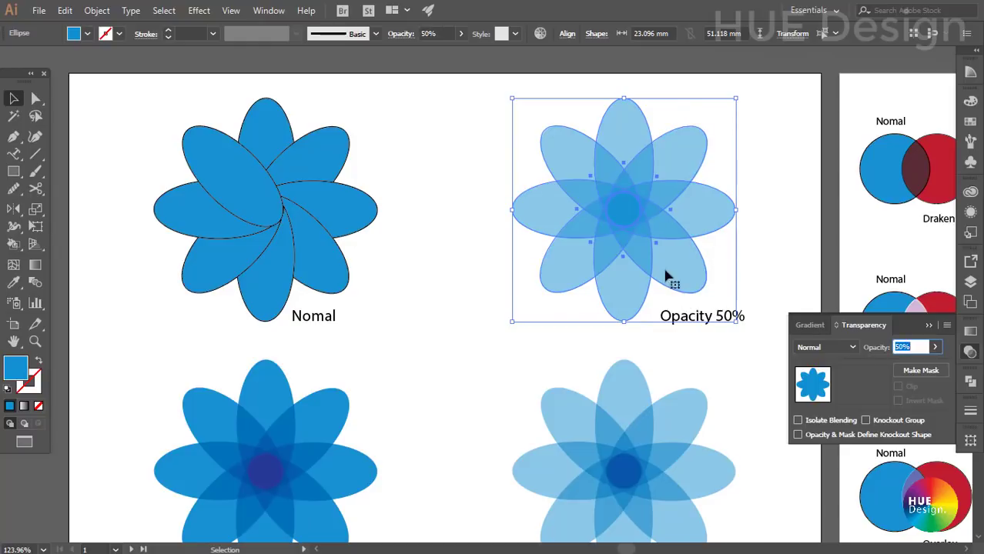
{"action": "left_click_drag", "start_coordinate": [461, 139], "coordinate": [716, 259]}
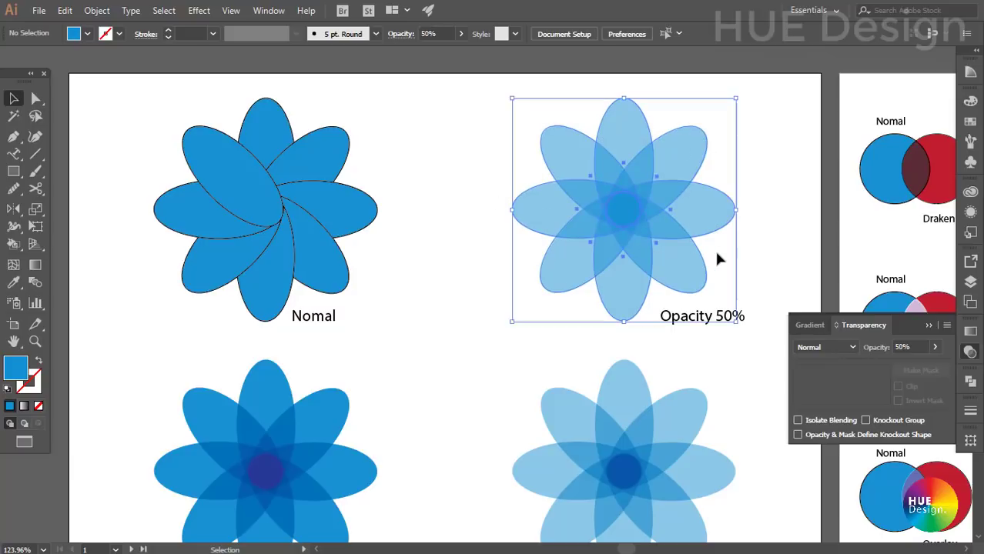
{"action": "scroll", "coordinate": [708, 254], "scroll_direction": "down", "scroll_amount": 1}
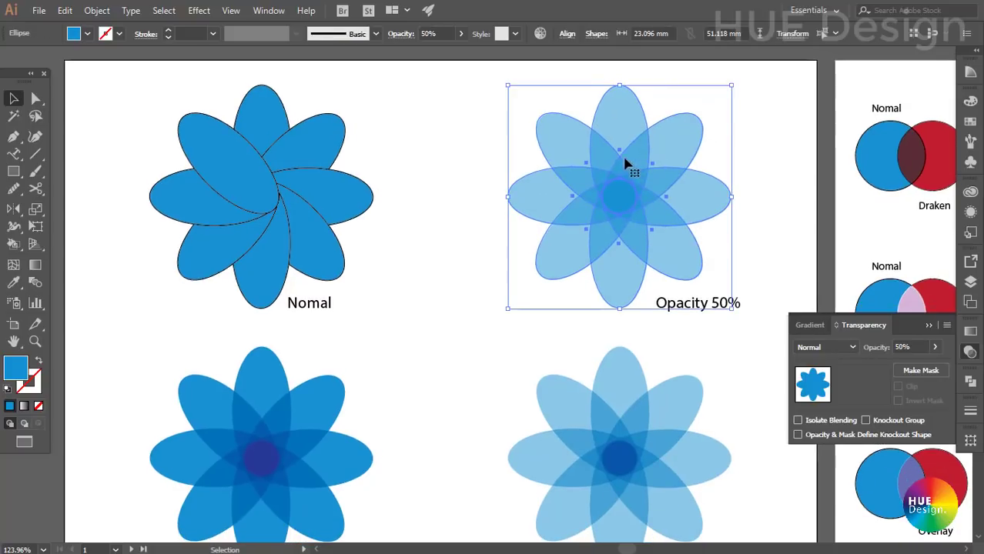
{"action": "left_click", "coordinate": [450, 161]}
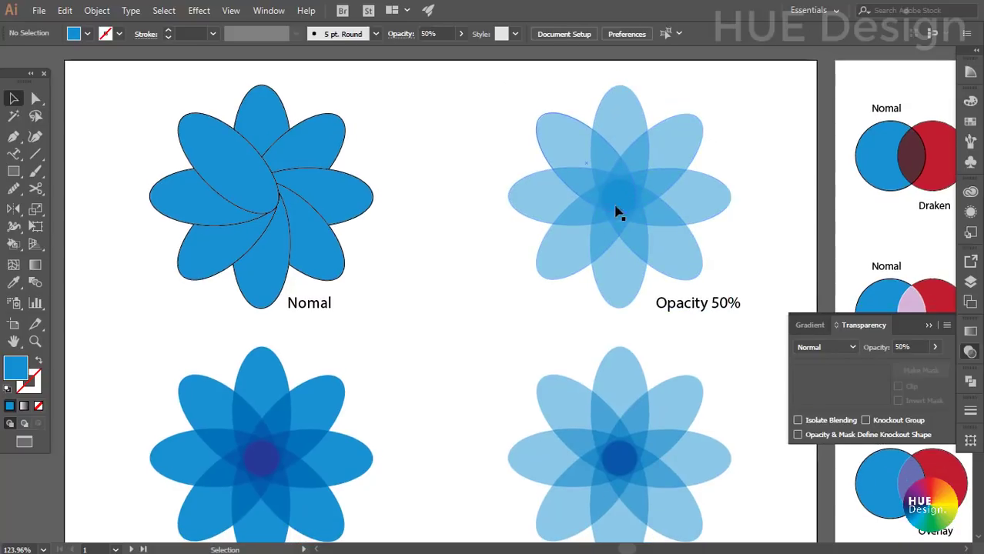
{"action": "scroll", "coordinate": [582, 219], "scroll_direction": "down", "scroll_amount": 1}
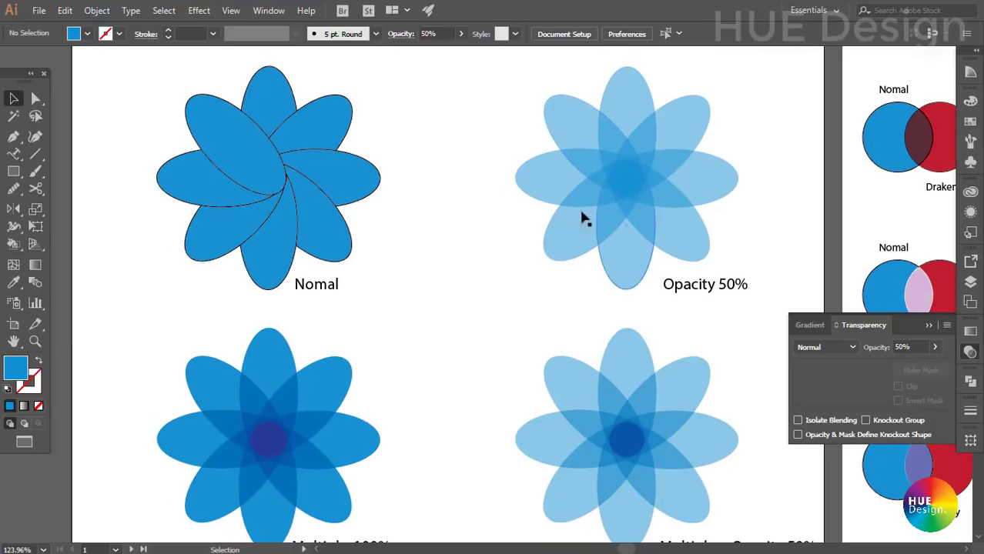
{"action": "left_click", "coordinate": [317, 138]}
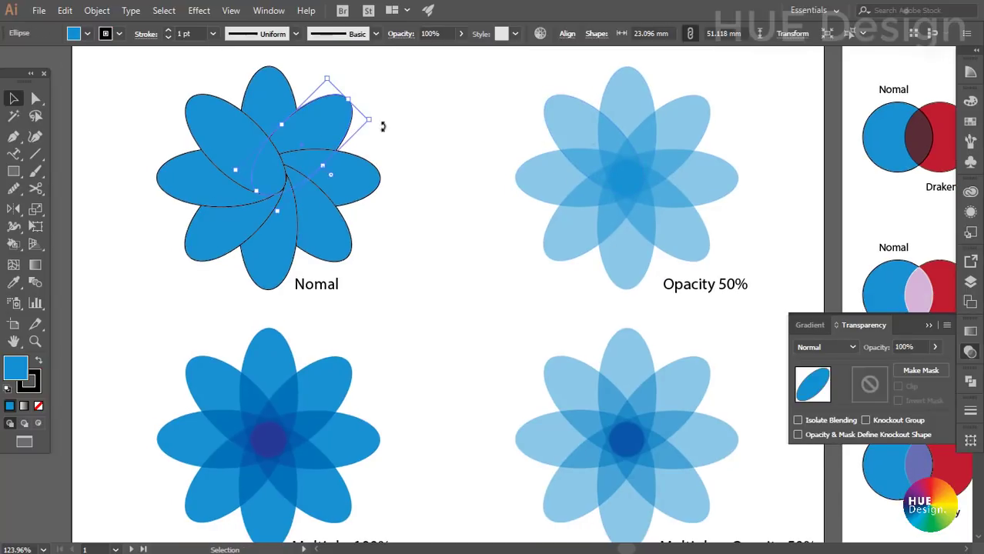
{"action": "left_click", "coordinate": [616, 159]}
{"action": "left_click_drag", "start_coordinate": [495, 116], "coordinate": [736, 225]}
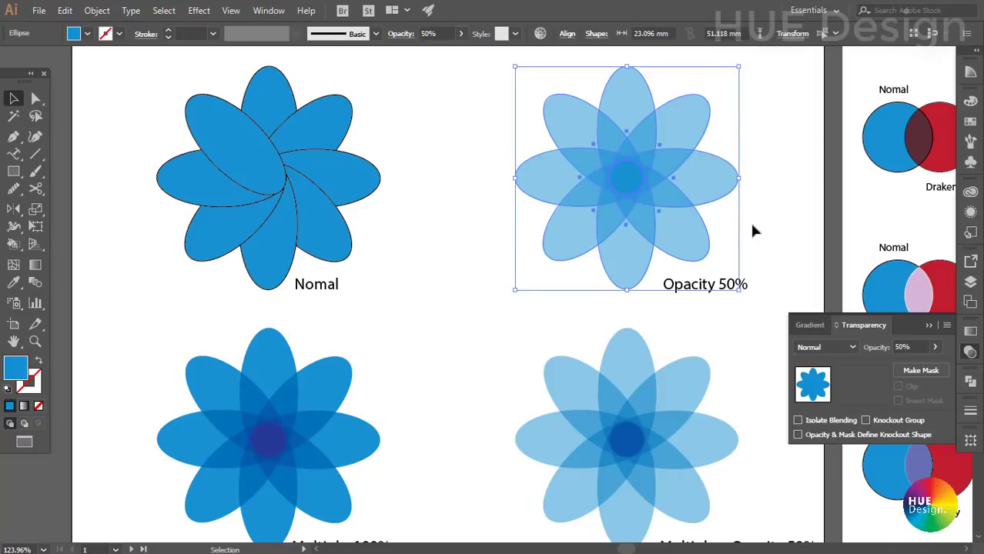
{"action": "scroll", "coordinate": [749, 221], "scroll_direction": "down", "scroll_amount": 3}
{"action": "left_click_drag", "start_coordinate": [377, 416], "coordinate": [346, 327]}
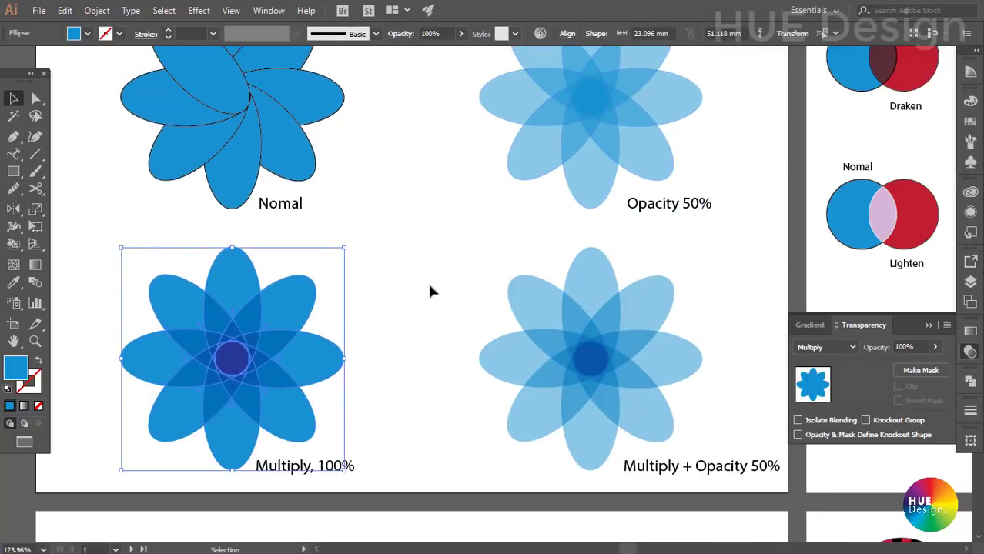
{"action": "left_click_drag", "start_coordinate": [80, 288], "coordinate": [361, 423]}
{"action": "left_click", "coordinate": [852, 347]}
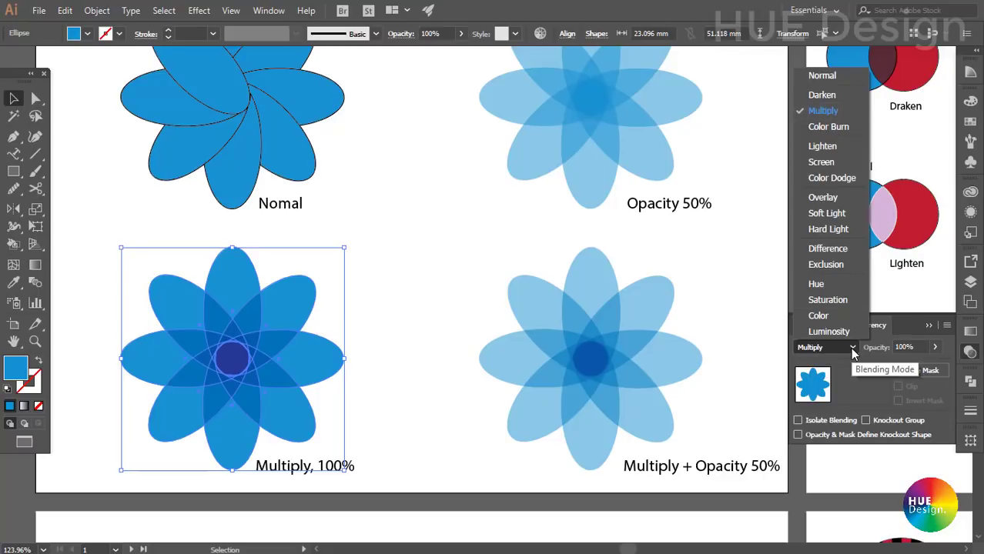
{"action": "left_click", "coordinate": [409, 376]}
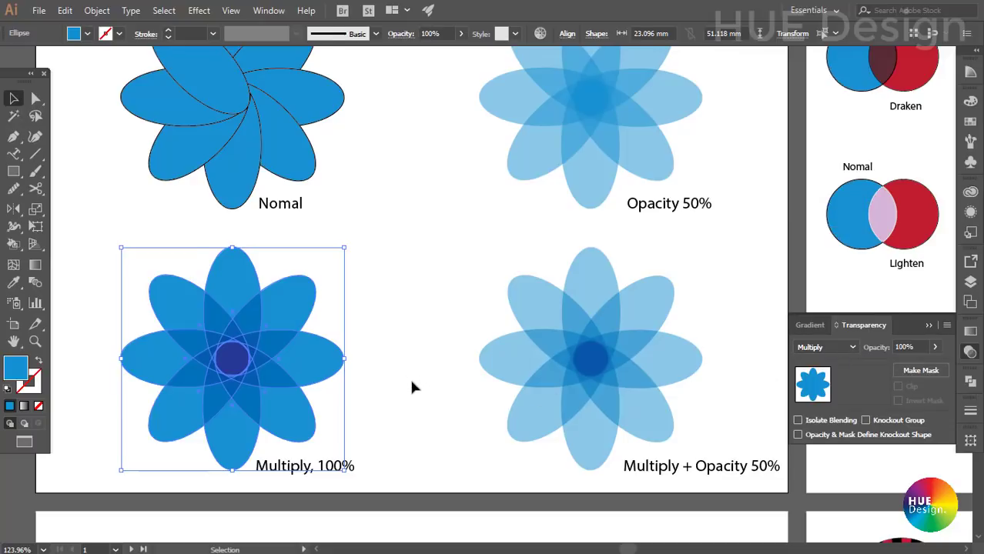
{"action": "left_click_drag", "start_coordinate": [72, 279], "coordinate": [366, 411]}
{"action": "left_click", "coordinate": [373, 350]}
{"action": "left_click", "coordinate": [244, 271]}
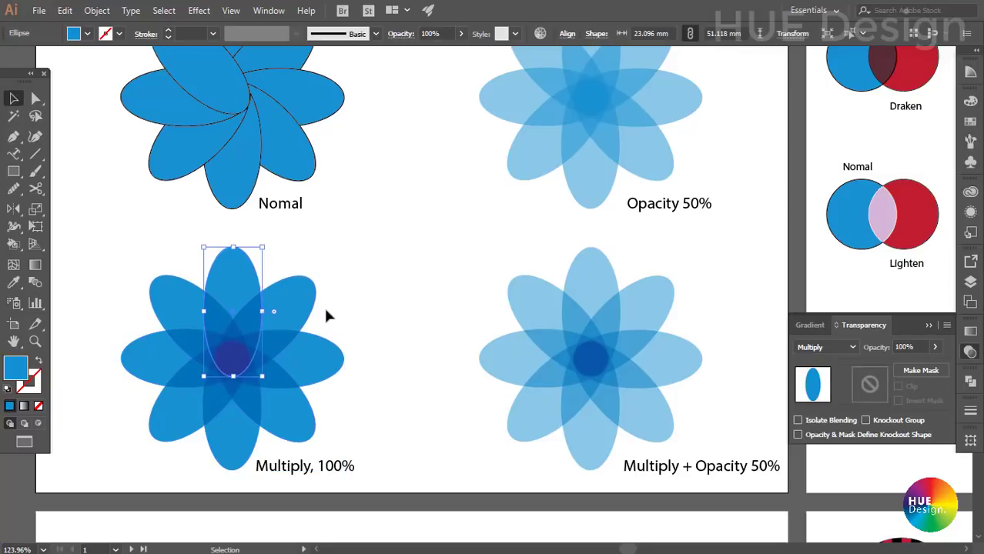
{"action": "left_click_drag", "start_coordinate": [324, 319], "coordinate": [343, 376]}
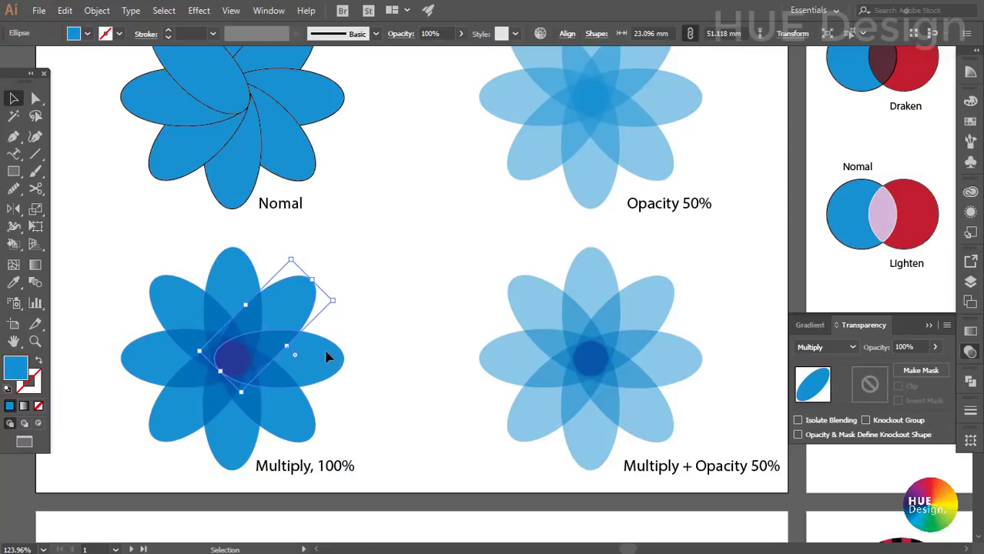
{"action": "left_click", "coordinate": [351, 406]}
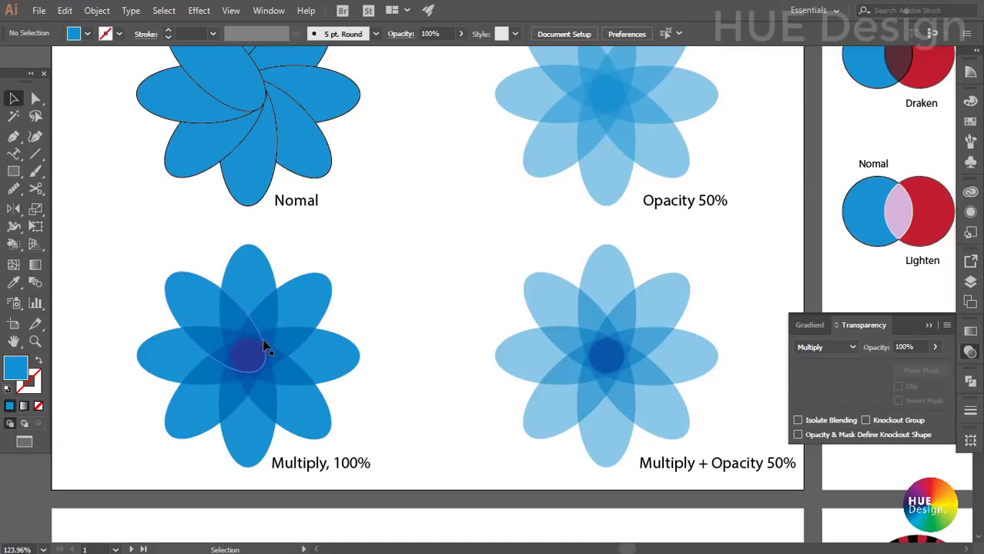
{"action": "left_click", "coordinate": [271, 313]}
{"action": "left_click_drag", "start_coordinate": [271, 312], "coordinate": [281, 390]}
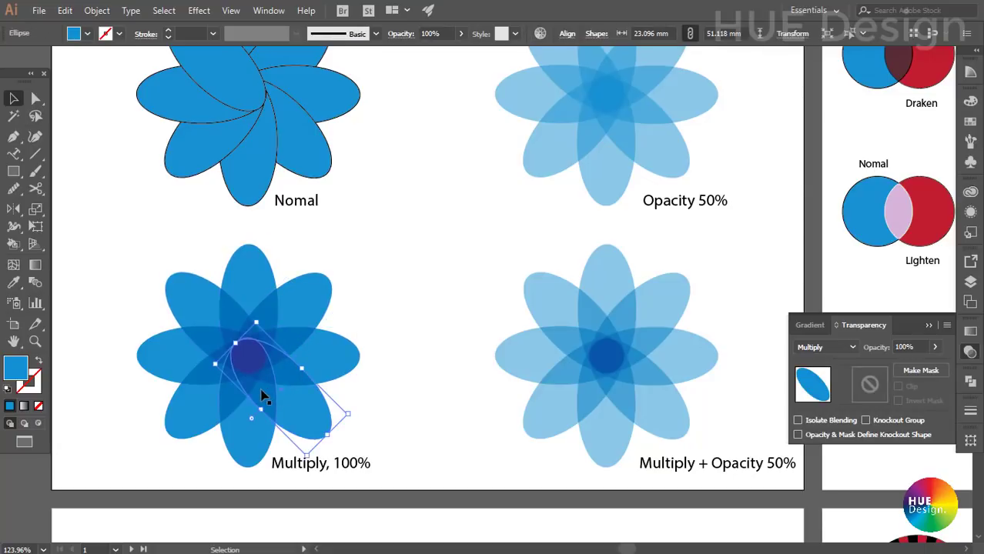
{"action": "mouse_move", "coordinate": [281, 390]}
{"action": "left_mouse_down"}
{"action": "mouse_move", "coordinate": [206, 348]}
{"action": "mouse_move", "coordinate": [231, 324]}
{"action": "left_mouse_up"}
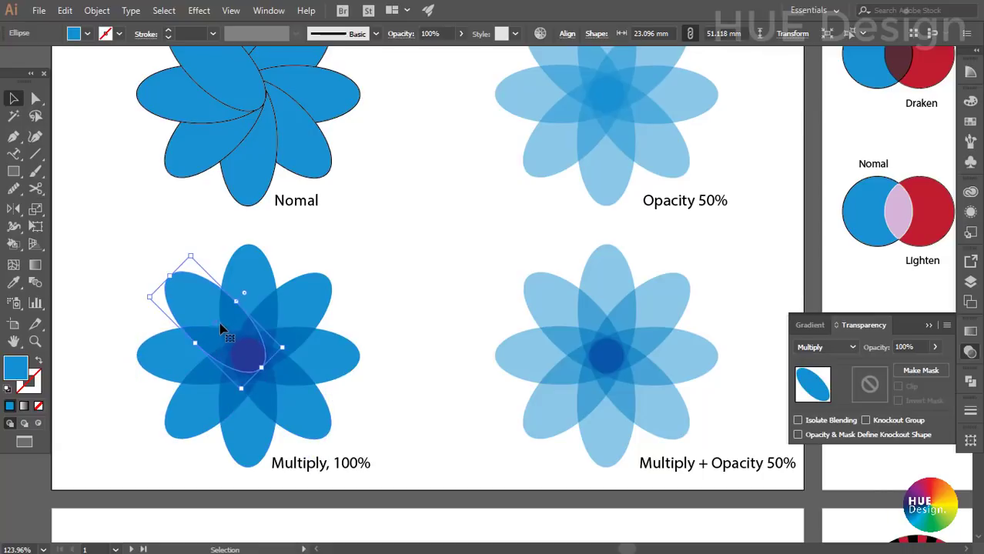
{"action": "left_click", "coordinate": [422, 354]}
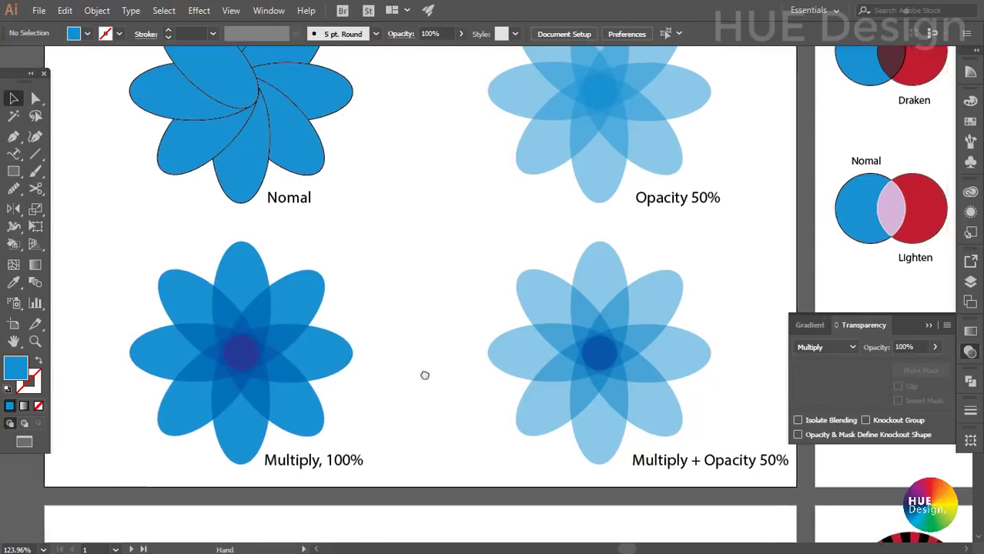
{"action": "left_click_drag", "start_coordinate": [479, 390], "coordinate": [353, 355]}
{"action": "left_click_drag", "start_coordinate": [348, 250], "coordinate": [592, 383]}
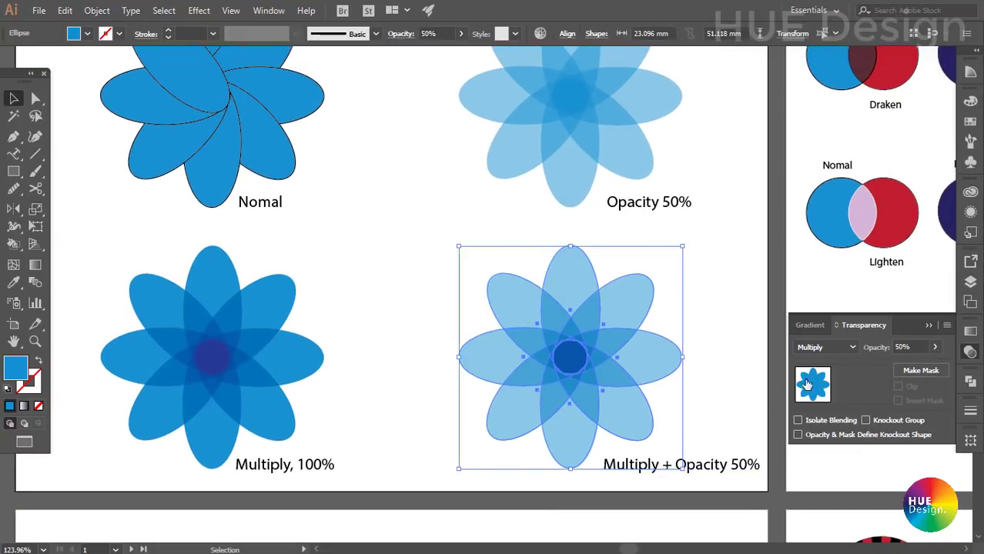
{"action": "left_click", "coordinate": [934, 348]}
{"action": "left_click", "coordinate": [709, 371]}
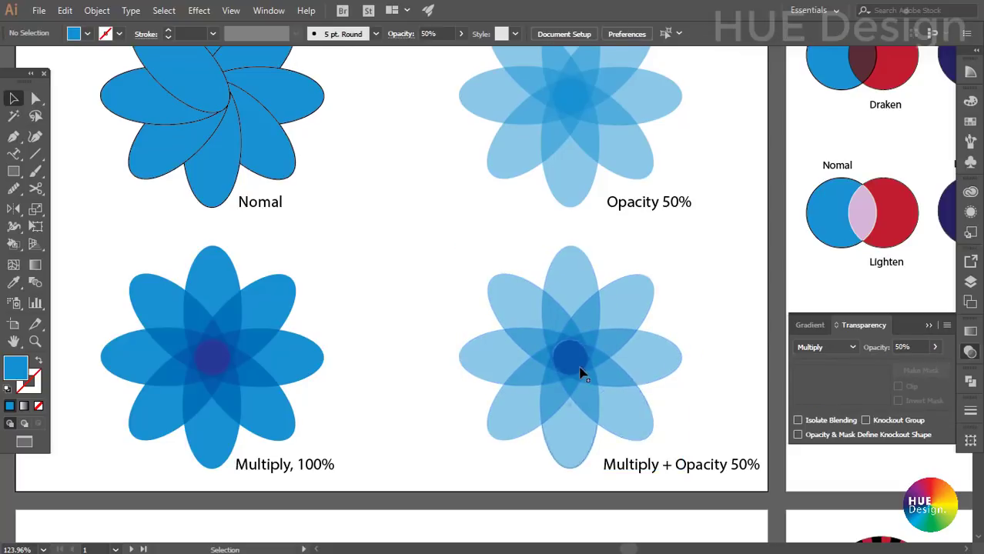
{"action": "left_click_drag", "start_coordinate": [456, 301], "coordinate": [482, 321]}
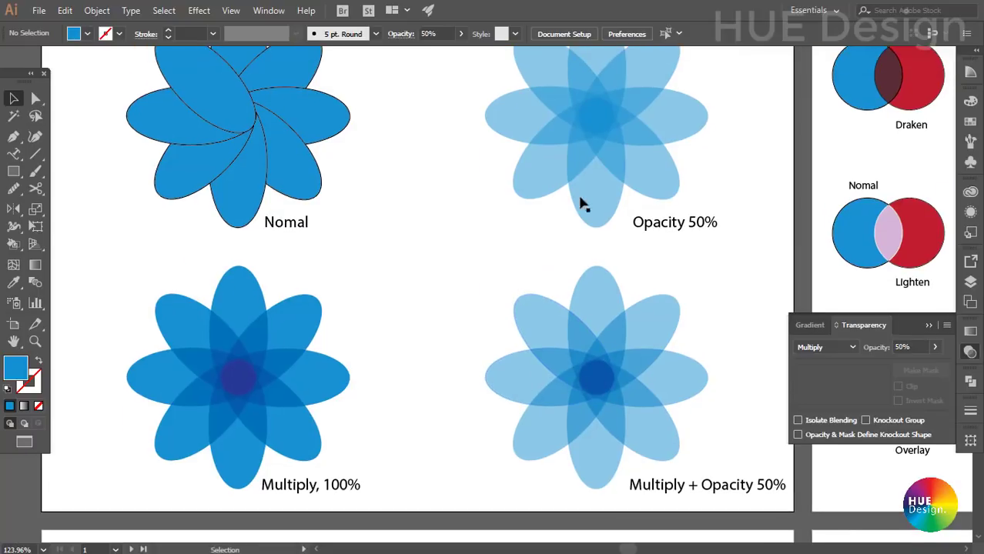
{"action": "scroll", "coordinate": [616, 304], "scroll_direction": "down", "scroll_amount": 1}
{"action": "scroll", "coordinate": [577, 270], "scroll_direction": "down", "scroll_amount": 1}
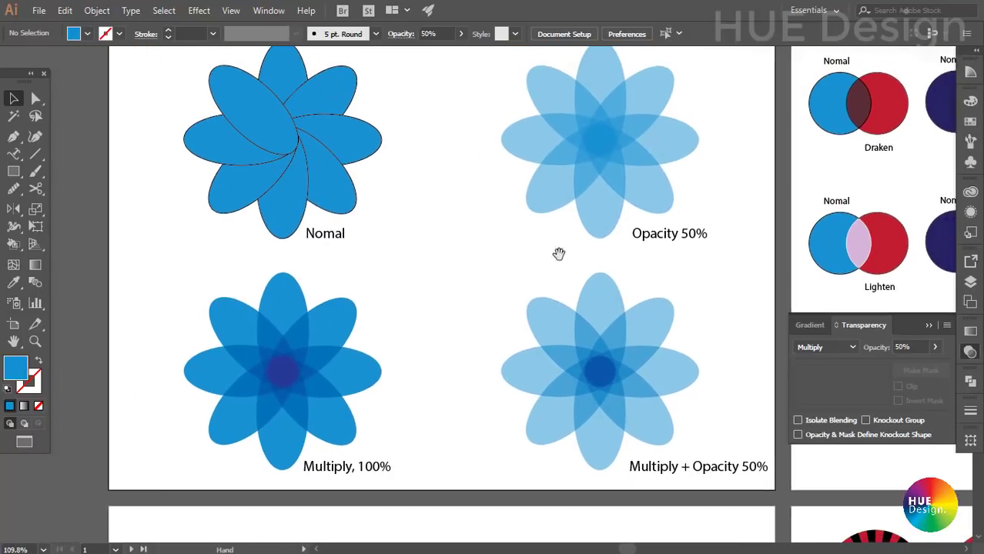
{"action": "left_click_drag", "start_coordinate": [559, 255], "coordinate": [529, 283]}
- Fill the Multiply flower's diagonal petals yellow, CMYK Magenta, green and brown from Swatches
{"action": "left_click", "coordinate": [322, 342]}
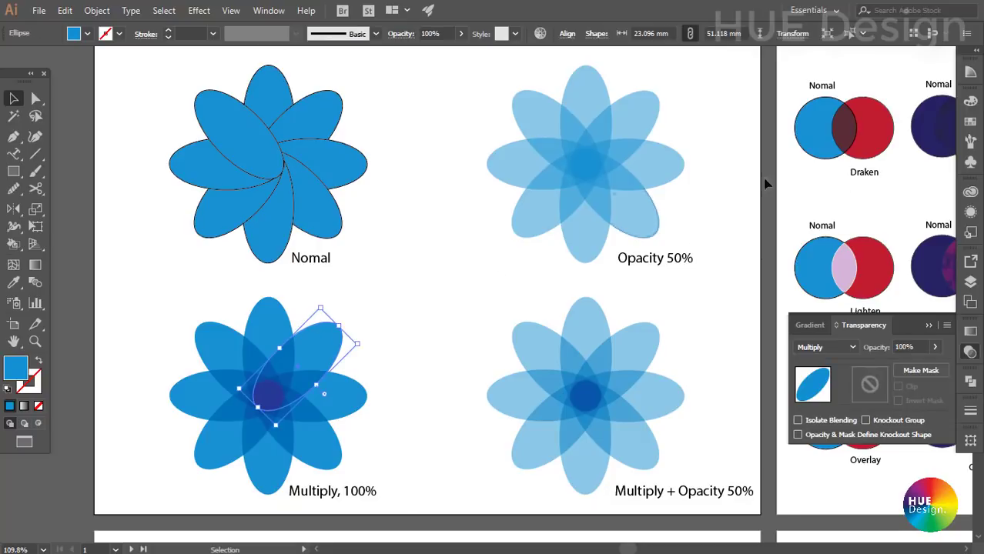
{"action": "left_click", "coordinate": [970, 121]}
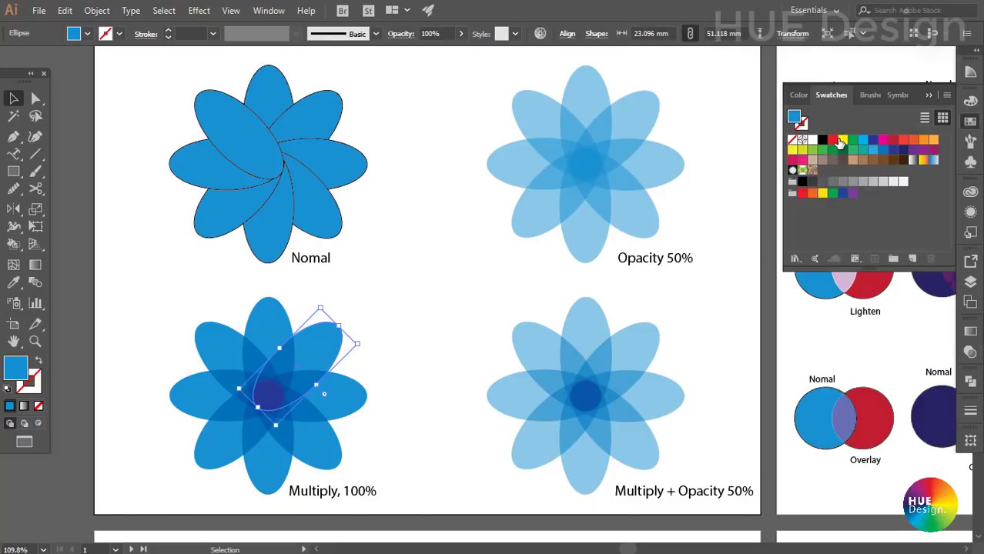
{"action": "left_click", "coordinate": [842, 139]}
{"action": "left_click", "coordinate": [331, 453]}
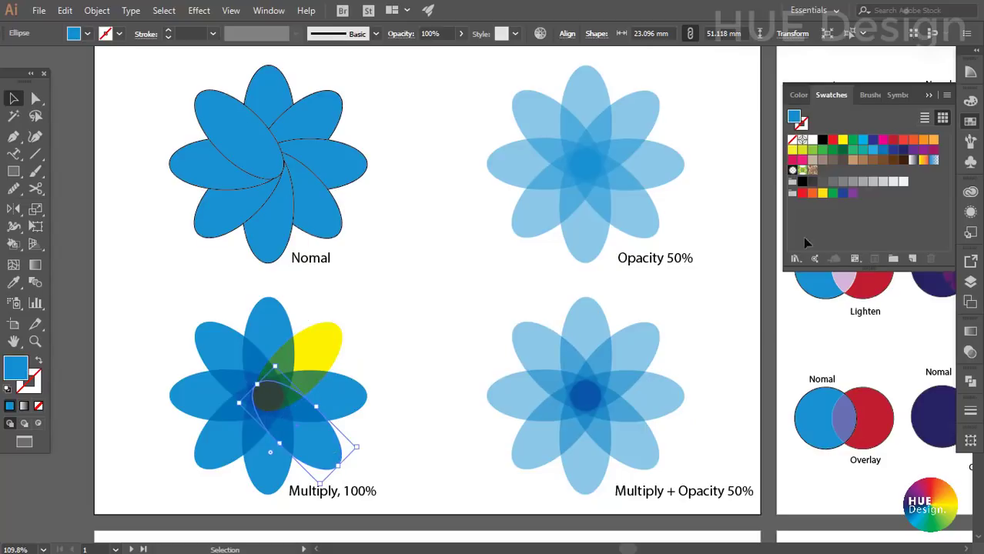
{"action": "left_click", "coordinate": [883, 141]}
{"action": "left_click", "coordinate": [229, 450]}
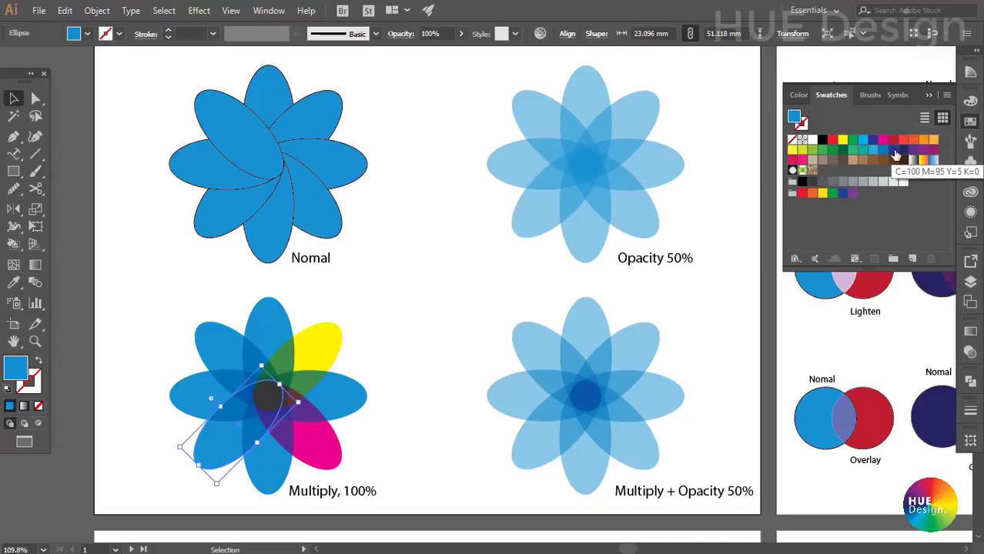
{"action": "left_click", "coordinate": [923, 150]}
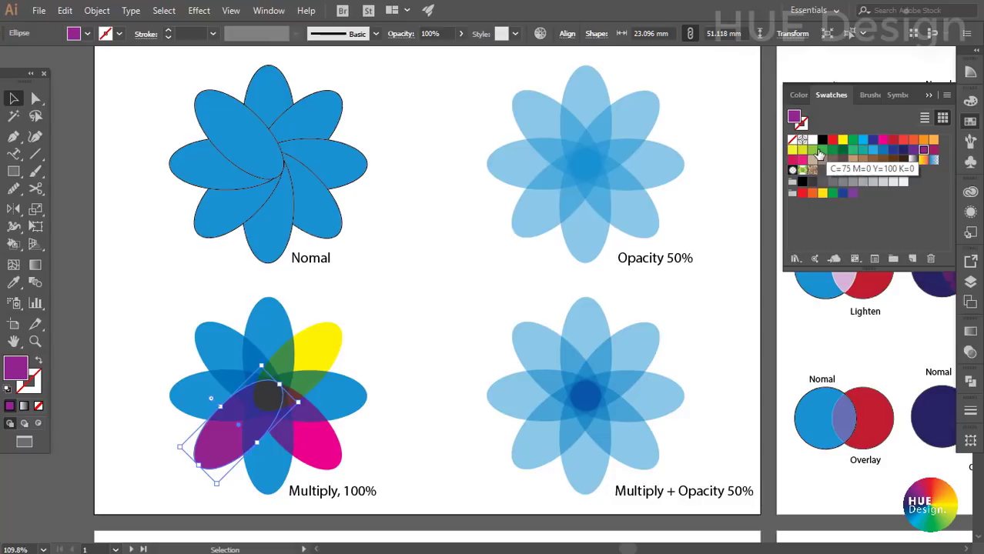
{"action": "left_click", "coordinate": [814, 151]}
{"action": "left_click", "coordinate": [204, 345]}
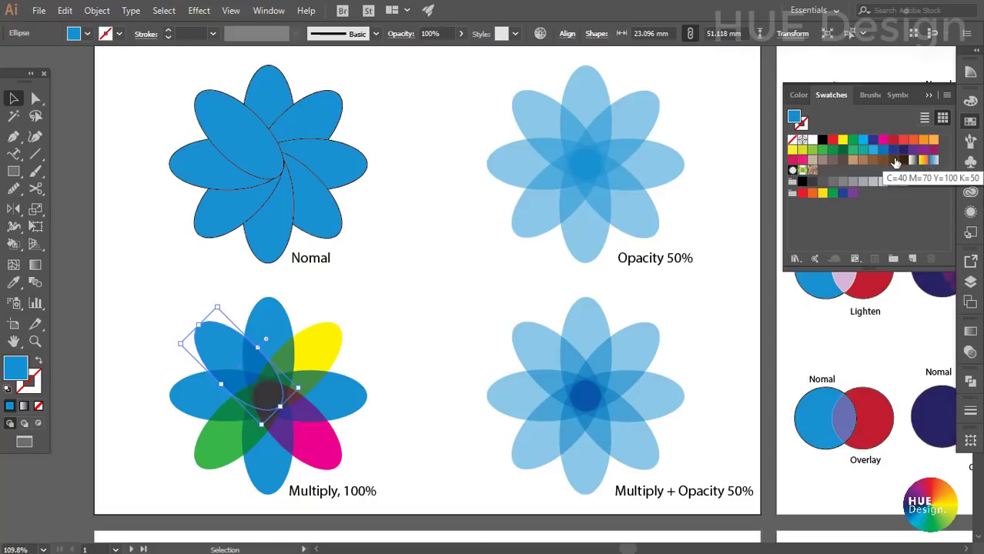
{"action": "left_click", "coordinate": [892, 164]}
{"action": "left_click", "coordinate": [380, 334]}
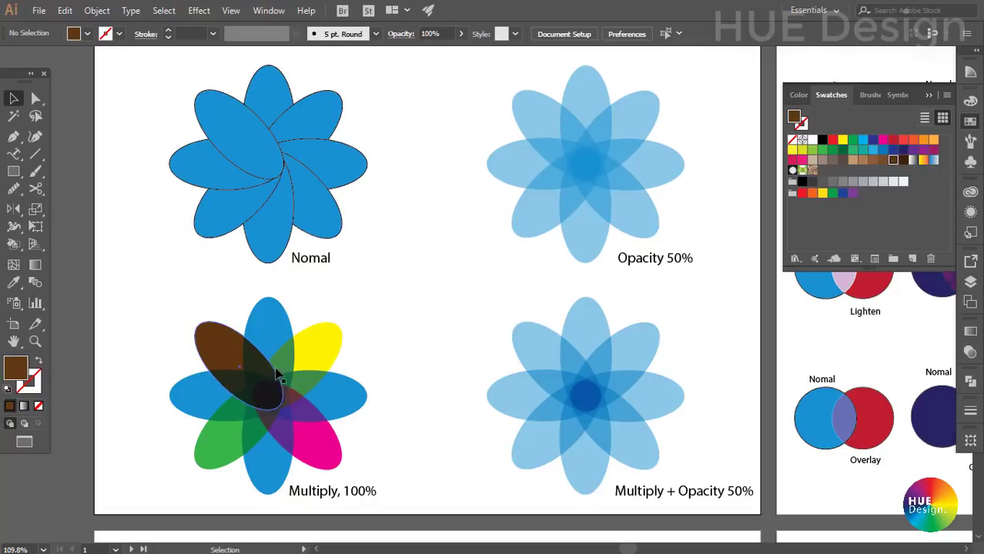
- Recolour the lower-left petal red and check the yellow and magenta petals
{"action": "left_click", "coordinate": [275, 324]}
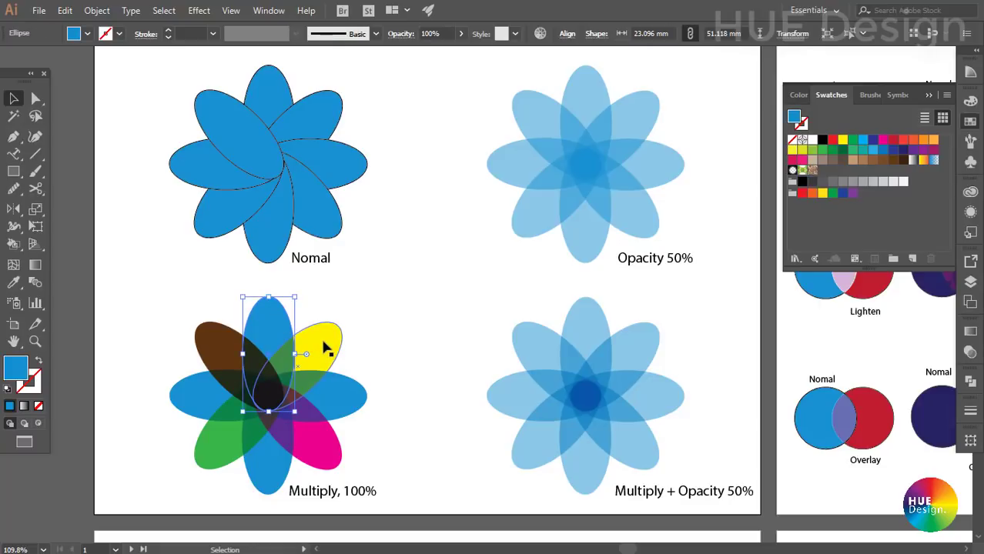
{"action": "left_click", "coordinate": [326, 348]}
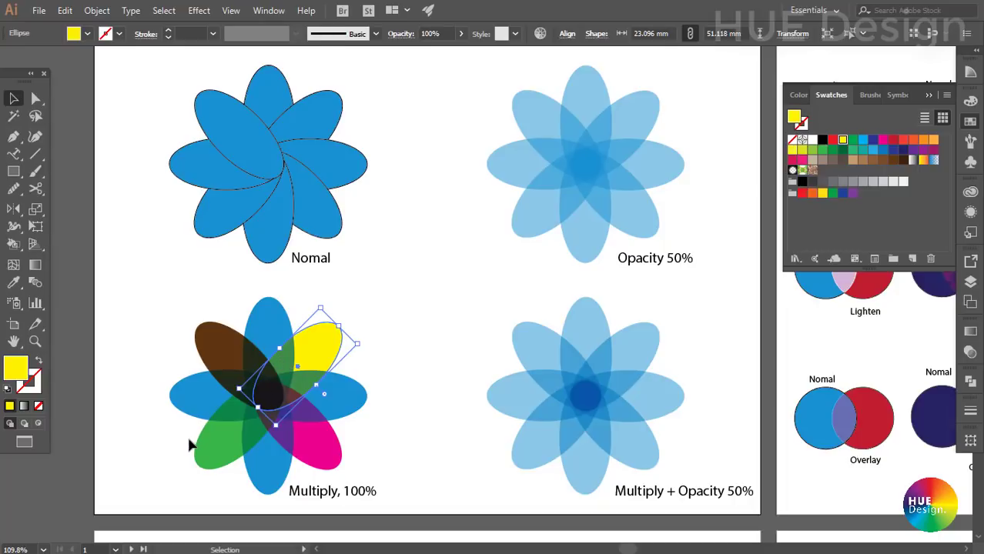
{"action": "left_click", "coordinate": [190, 442]}
{"action": "left_click", "coordinate": [214, 460]}
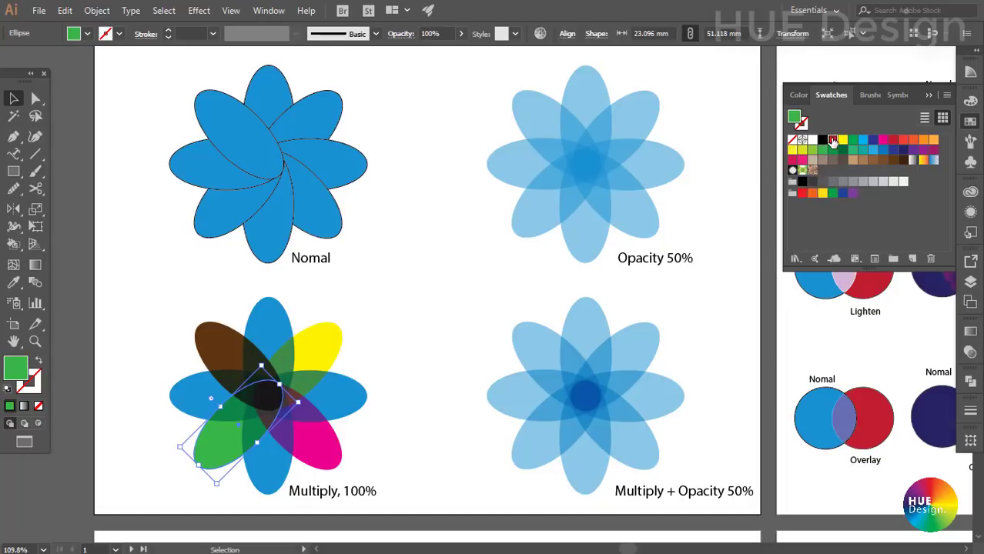
{"action": "left_click", "coordinate": [832, 140]}
{"action": "left_click", "coordinate": [419, 342]}
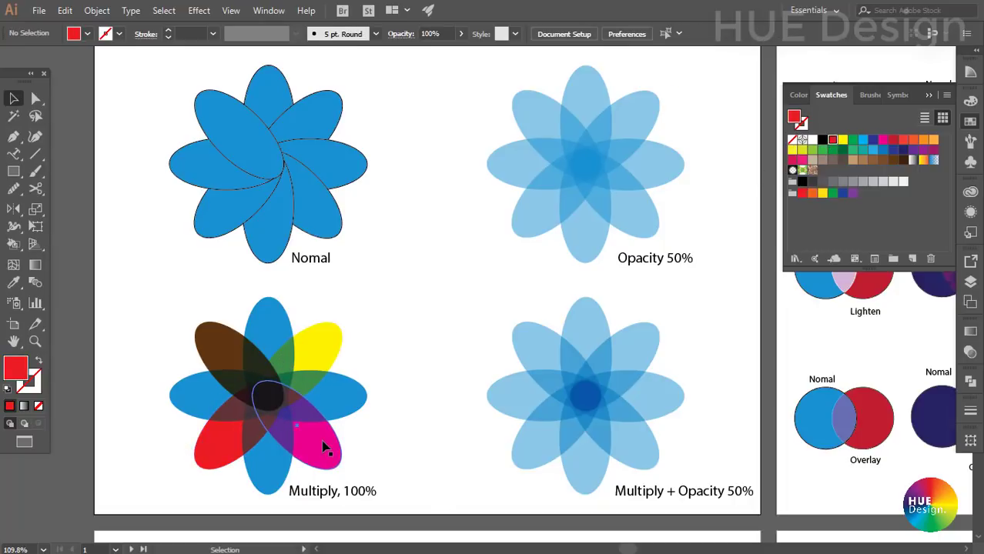
{"action": "left_click", "coordinate": [324, 447]}
{"action": "left_click", "coordinate": [333, 406]}
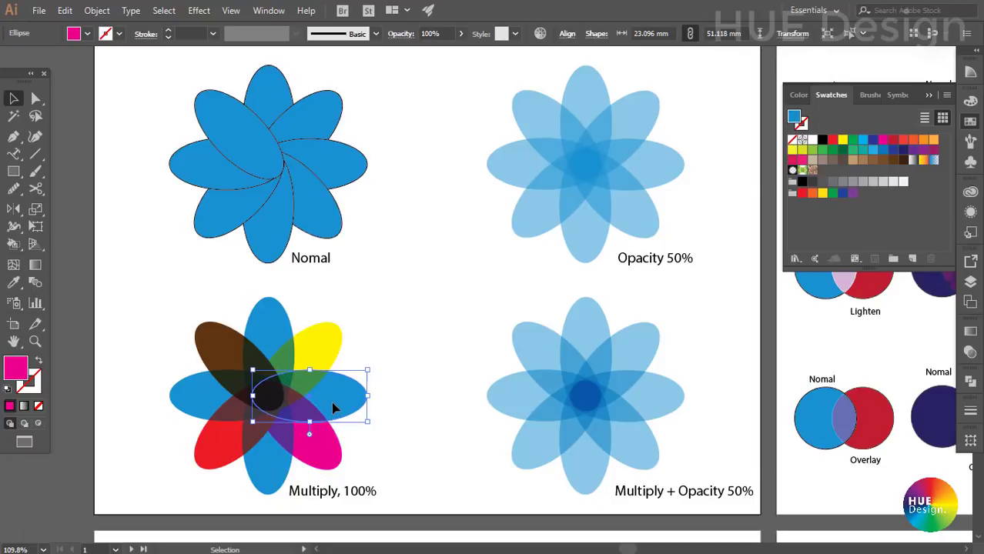
{"action": "left_click", "coordinate": [420, 377]}
{"action": "left_click_drag", "start_coordinate": [399, 439], "coordinate": [356, 403]}
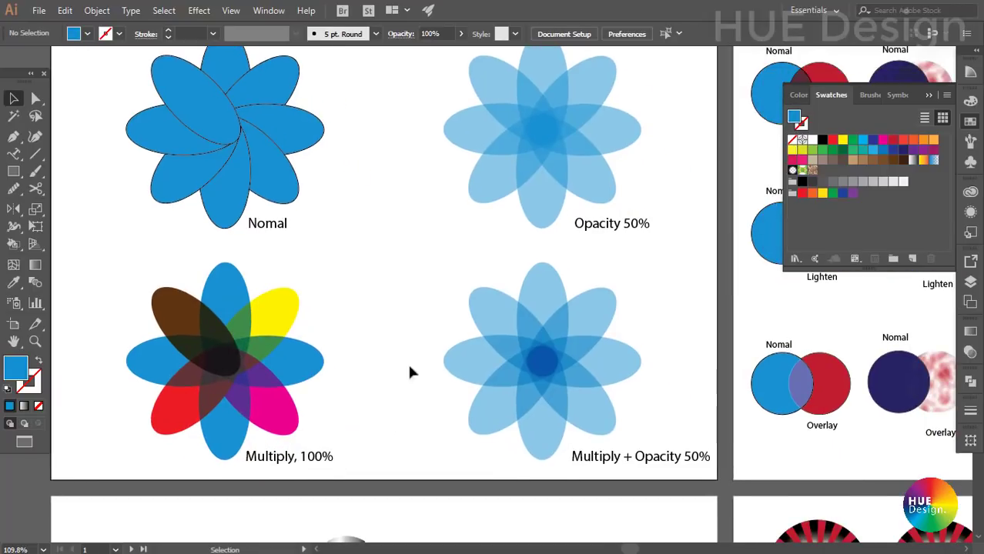
- Fill the Multiply + Opacity 50% flower's diagonal petals yellow, magenta, red and brown
{"action": "left_click_drag", "start_coordinate": [408, 361], "coordinate": [393, 372]}
{"action": "left_click", "coordinate": [597, 323]}
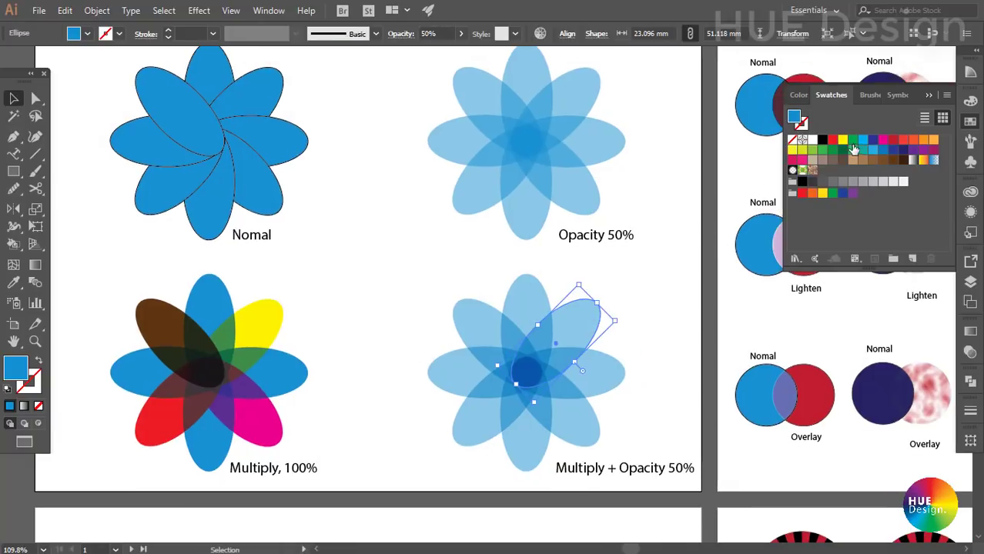
{"action": "left_click", "coordinate": [842, 140]}
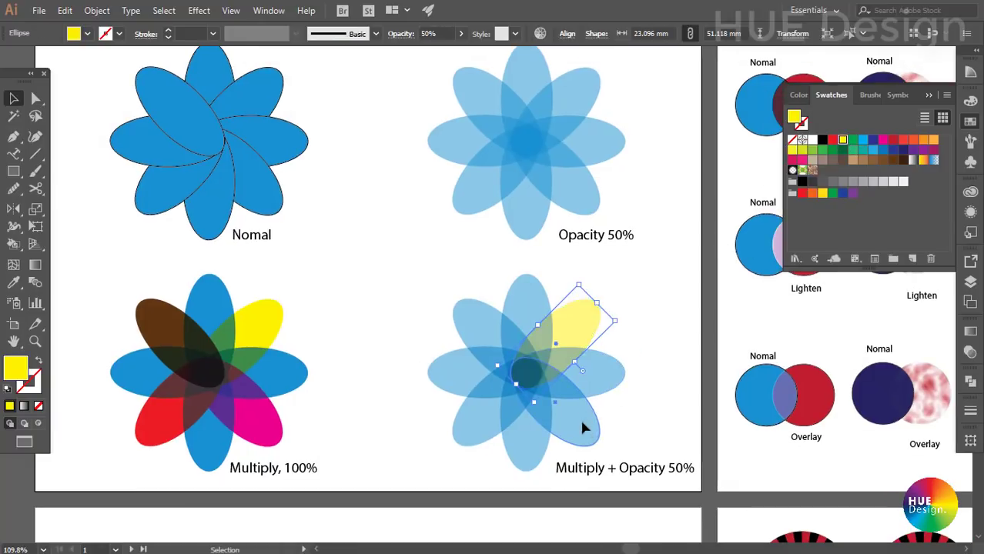
{"action": "left_click", "coordinate": [581, 418]}
{"action": "left_click", "coordinate": [881, 142]}
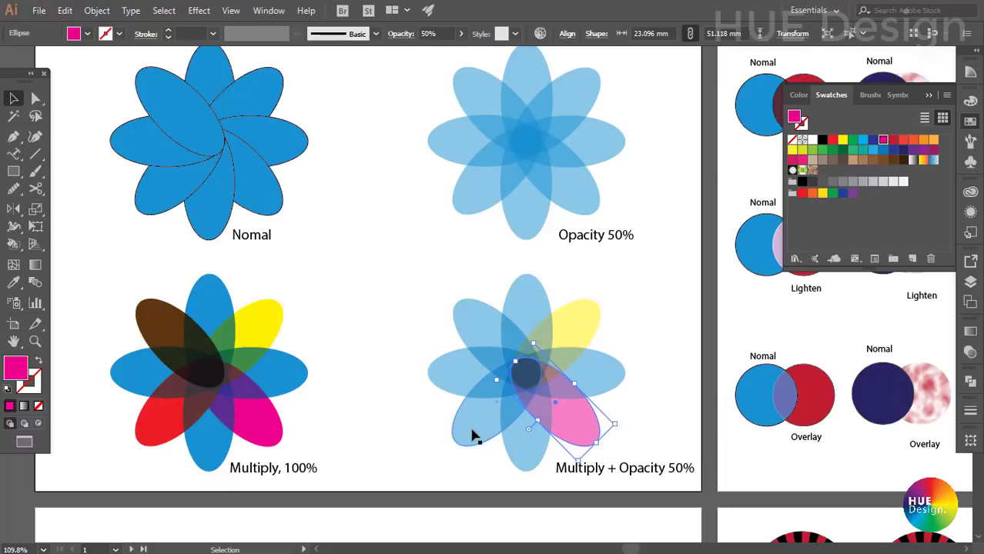
{"action": "left_click", "coordinate": [472, 434]}
{"action": "left_click", "coordinate": [832, 139]}
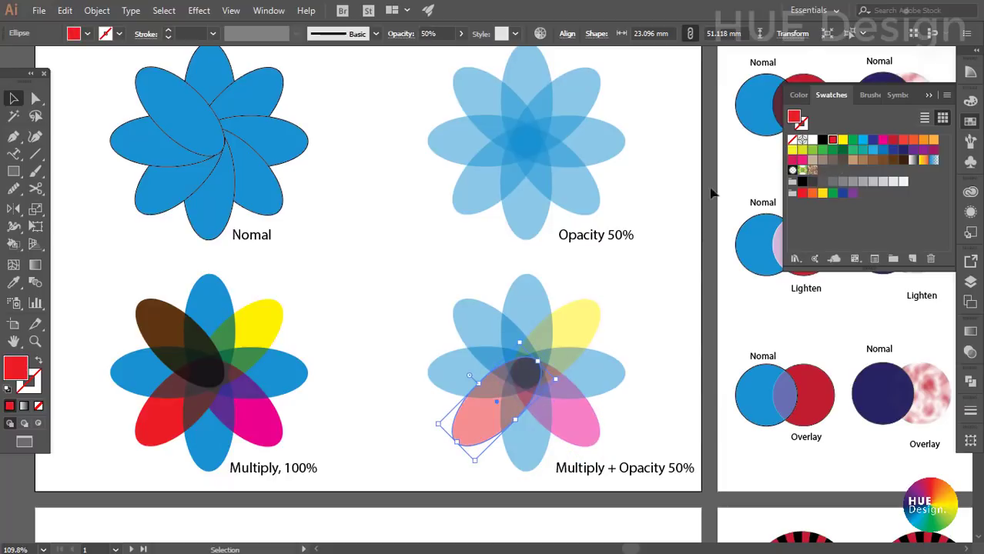
{"action": "left_click", "coordinate": [468, 322]}
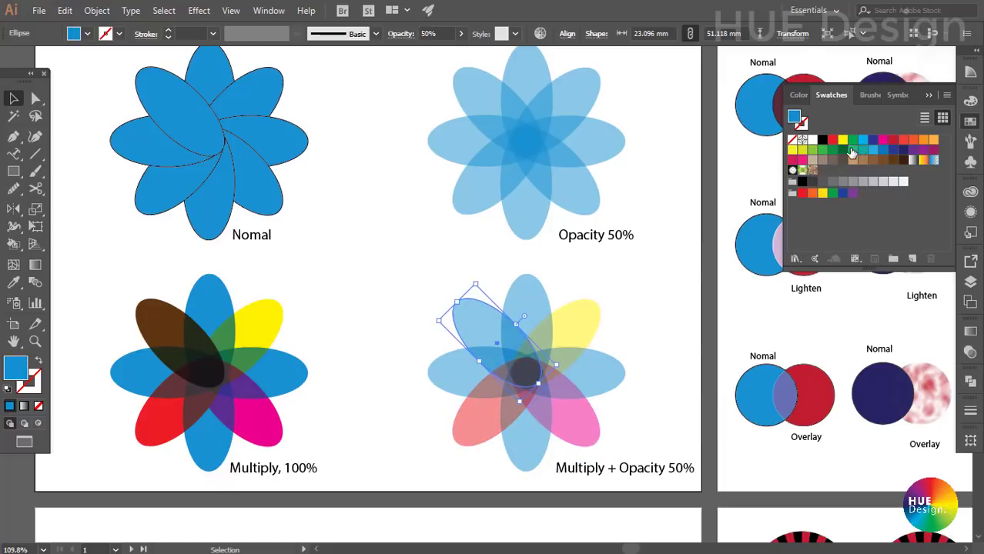
{"action": "left_click", "coordinate": [892, 159]}
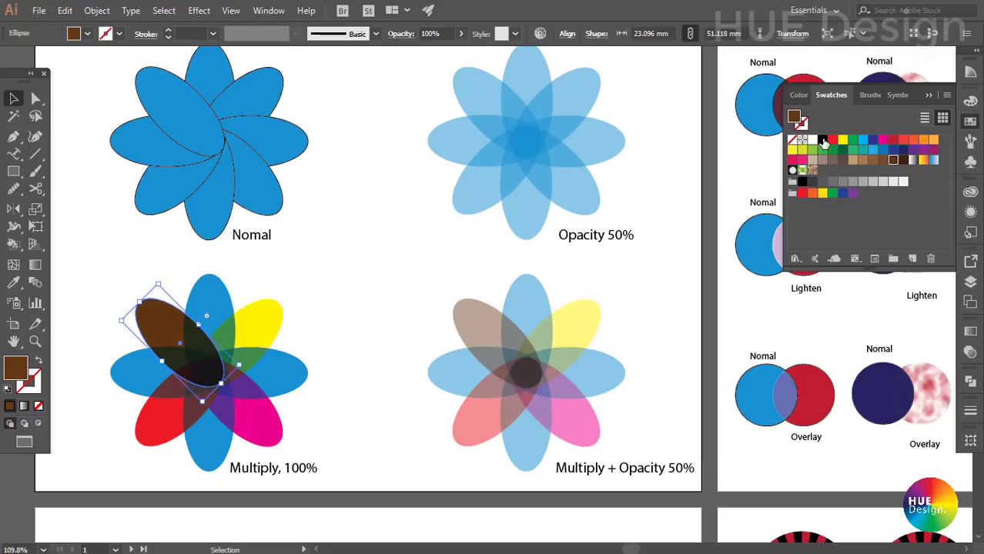
- Undo an accidental black fill on the upper-left petal by restoring its brown
{"action": "left_click", "coordinate": [822, 141]}
{"action": "left_click", "coordinate": [387, 350]}
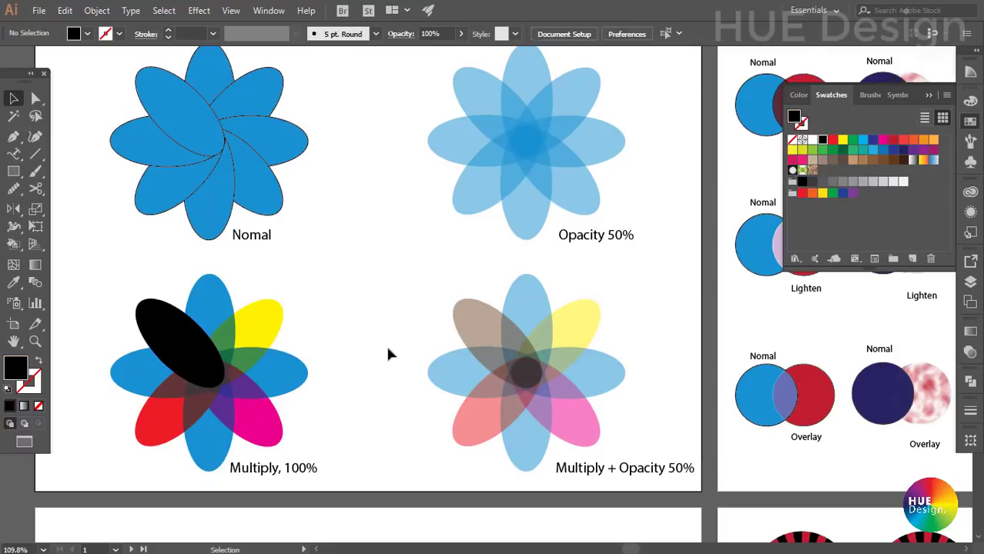
{"action": "left_click", "coordinate": [179, 348]}
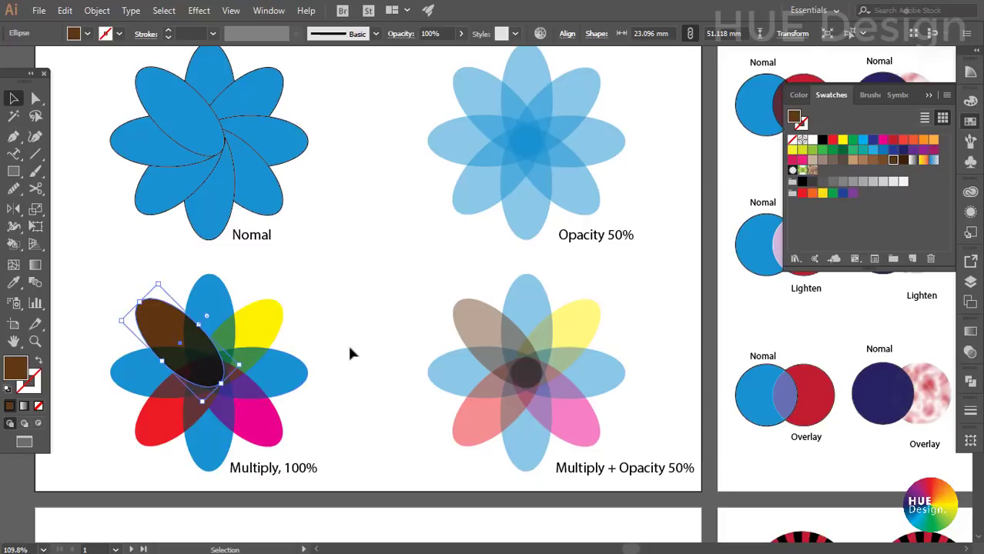
{"action": "left_click", "coordinate": [375, 327]}
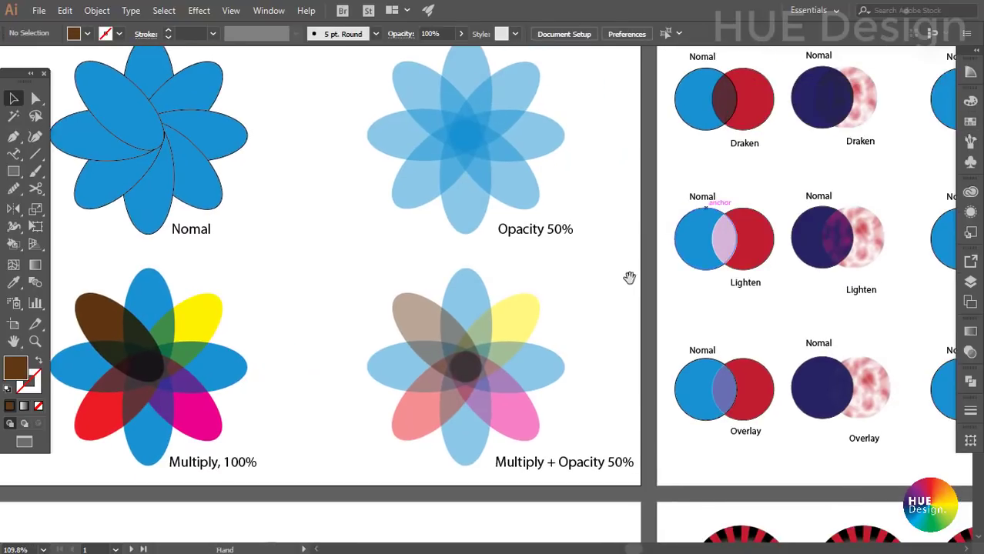
- Zoom to the circle-pair artboard and check the blend mode of same-opacity objects
{"action": "left_click_drag", "start_coordinate": [630, 277], "coordinate": [212, 304]}
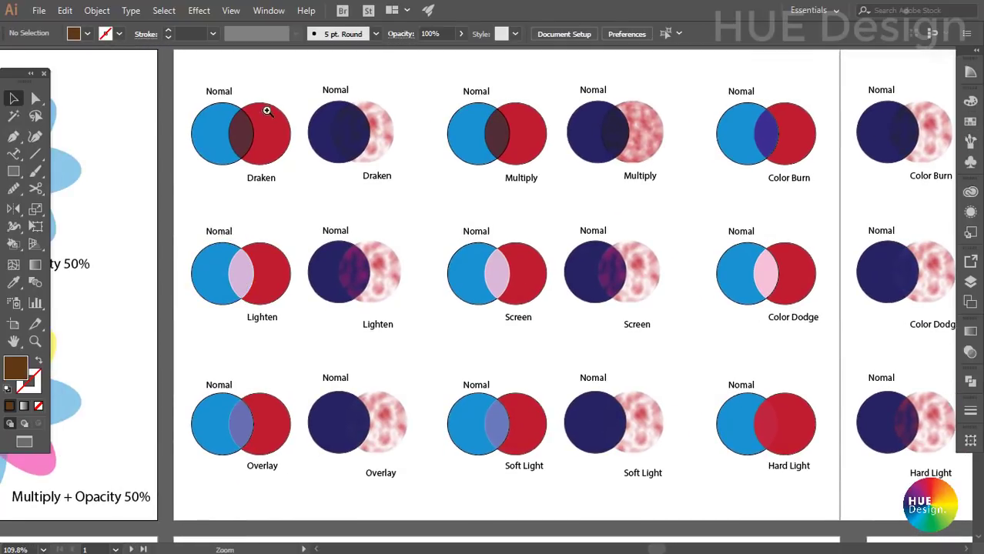
{"action": "mouse_move", "coordinate": [263, 110]}
{"action": "left_mouse_down"}
{"action": "mouse_move", "coordinate": [382, 208]}
{"action": "mouse_move", "coordinate": [380, 317]}
{"action": "mouse_move", "coordinate": [393, 288]}
{"action": "mouse_move", "coordinate": [380, 300]}
{"action": "left_mouse_up"}
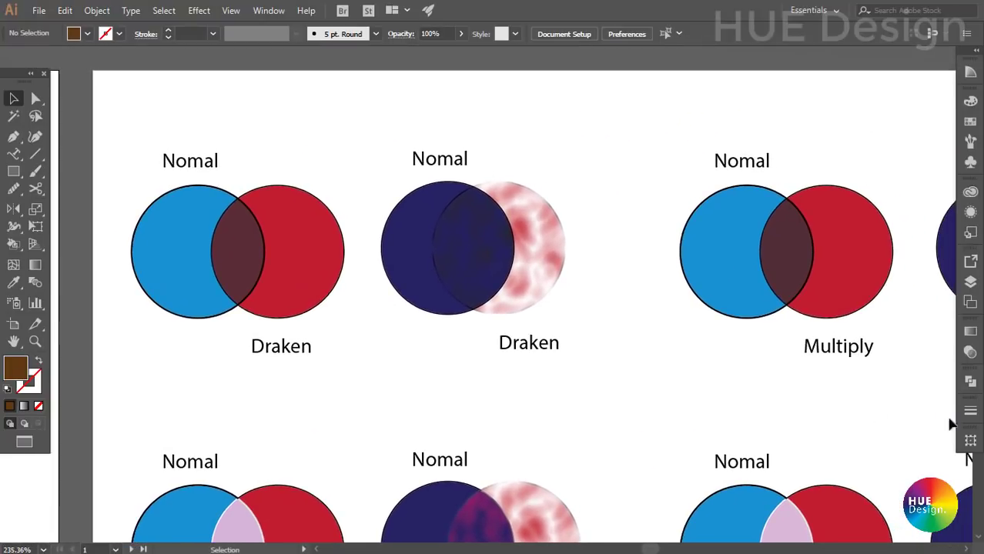
{"action": "left_click", "coordinate": [970, 353]}
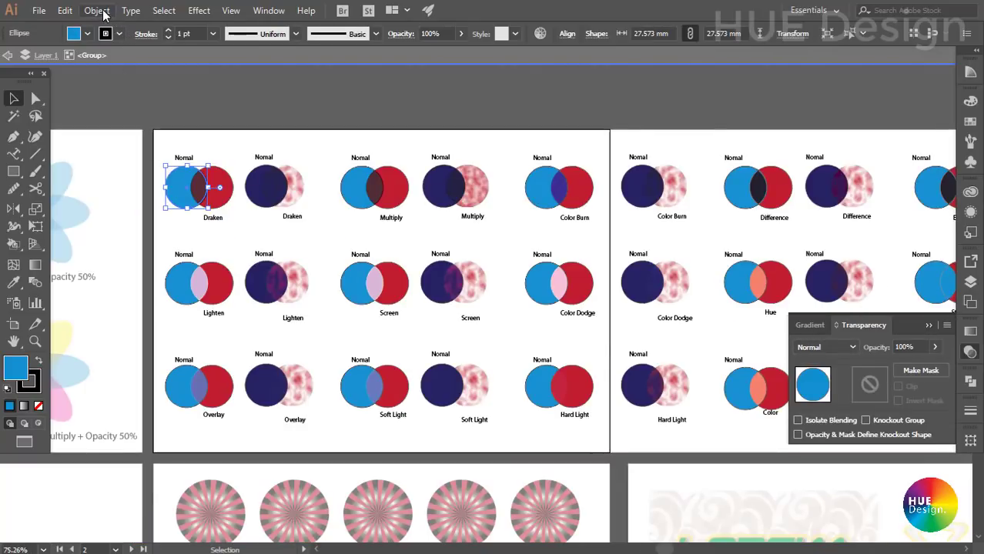
{"action": "left_click", "coordinate": [164, 10]}
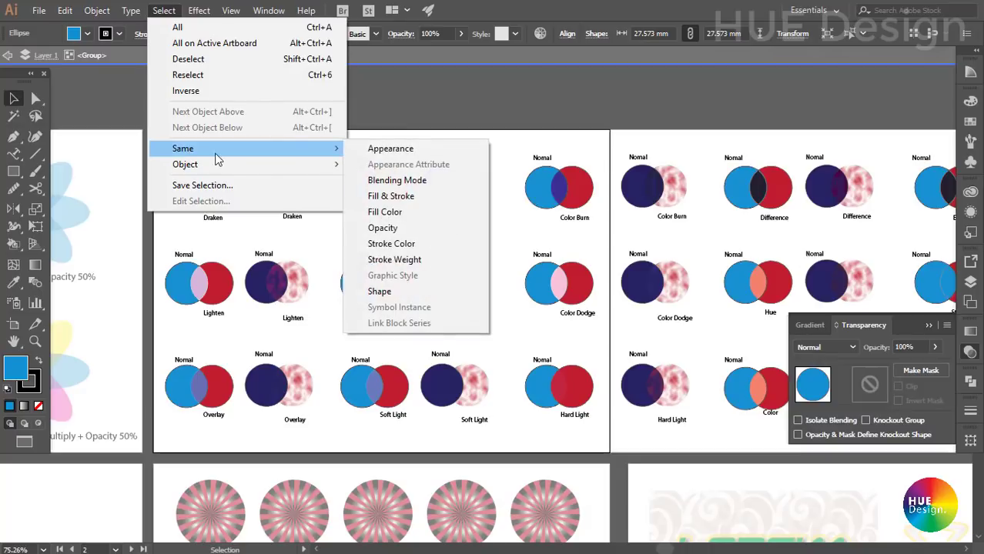
{"action": "mouse_move", "coordinate": [183, 149]}
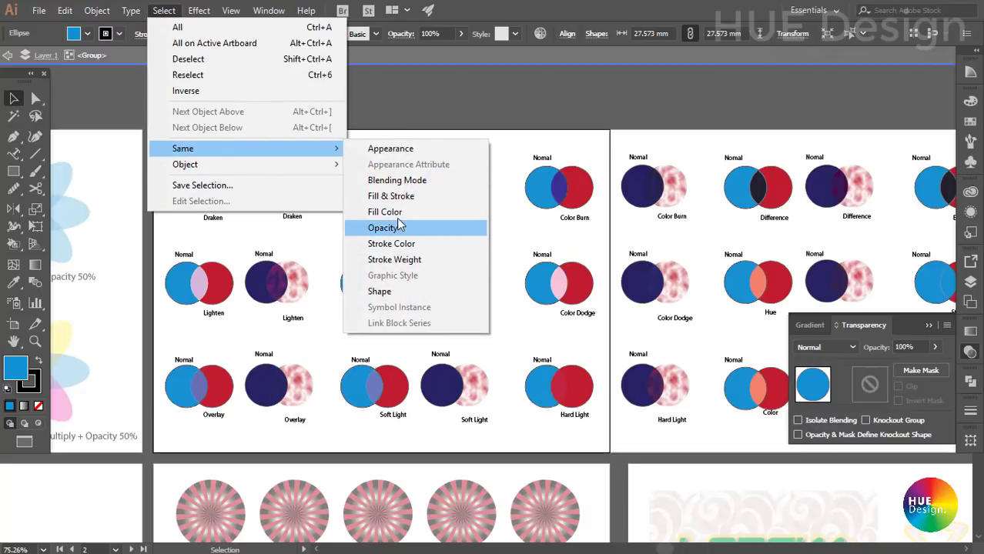
{"action": "left_click", "coordinate": [396, 227]}
{"action": "left_click", "coordinate": [836, 350]}
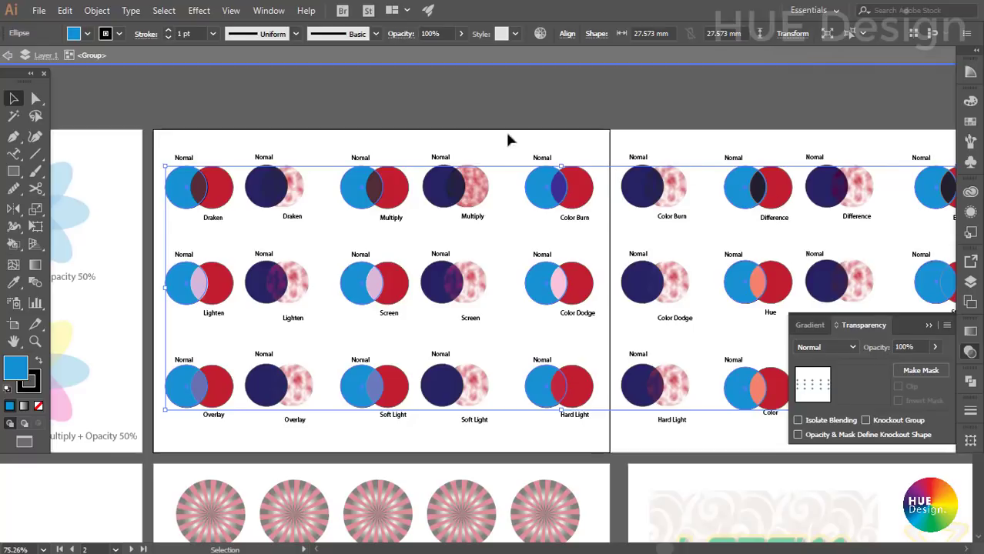
{"action": "left_click", "coordinate": [485, 110]}
- Inspect the blend modes of the Darken, Multiply and Difference circles
{"action": "left_click", "coordinate": [226, 189]}
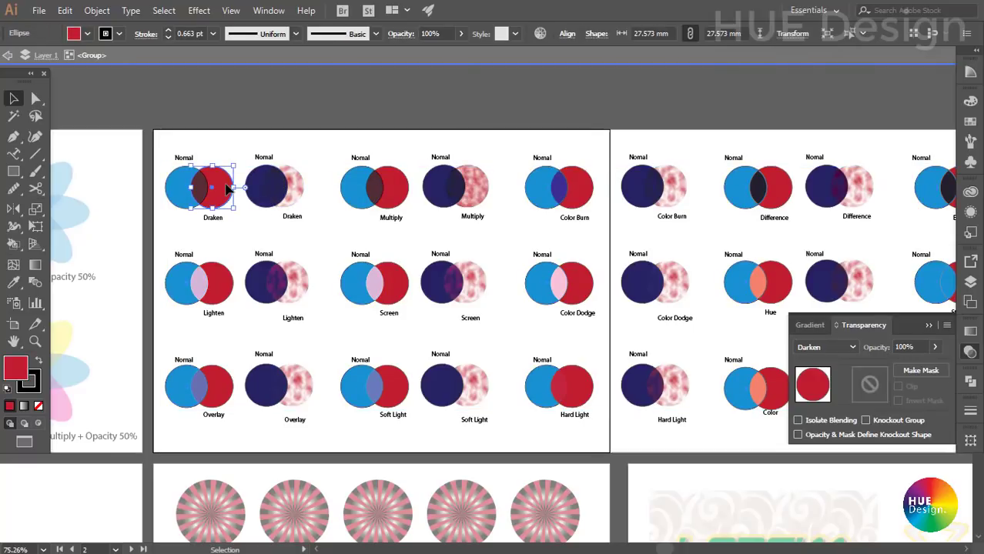
{"action": "left_click_drag", "start_coordinate": [219, 187], "coordinate": [501, 192]}
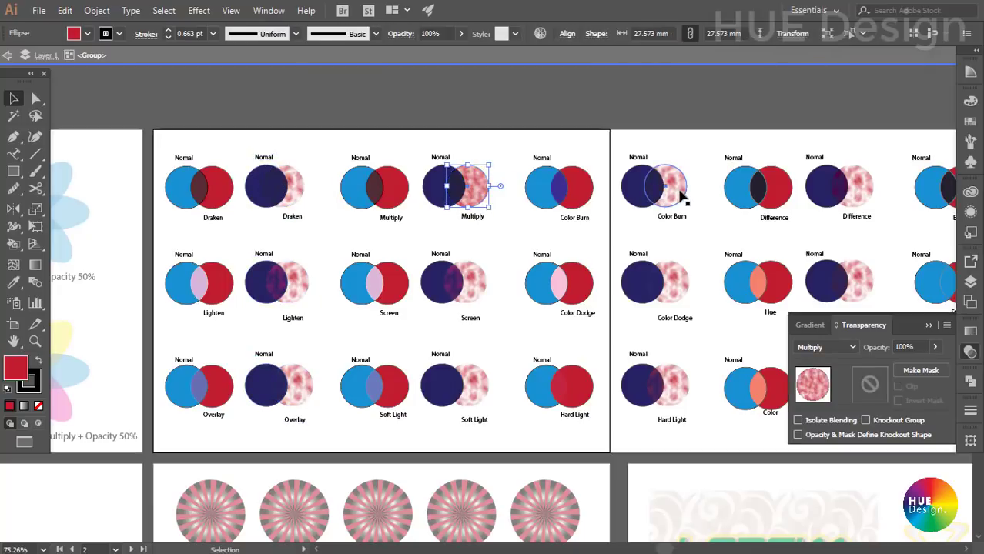
{"action": "left_click", "coordinate": [660, 189]}
{"action": "left_click", "coordinate": [851, 192]}
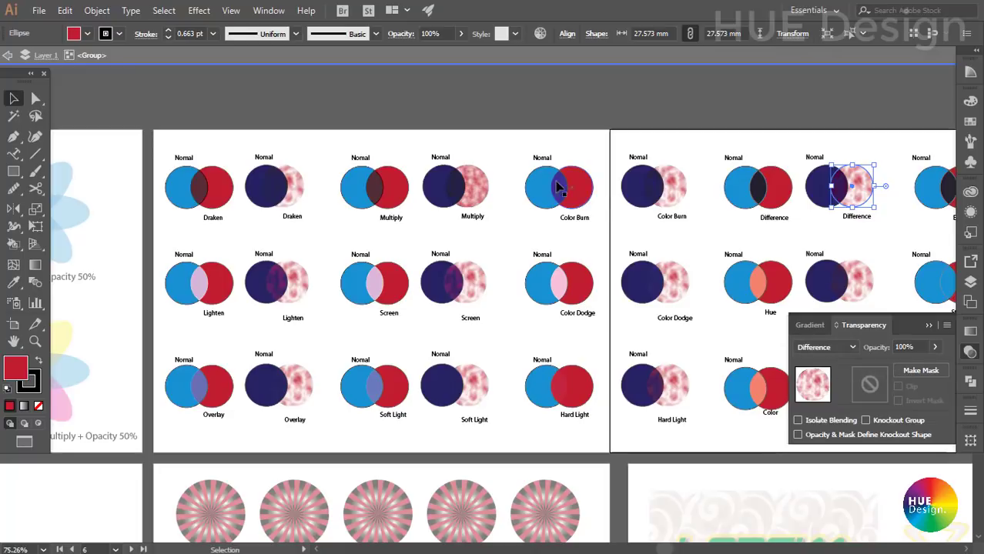
{"action": "left_click", "coordinate": [458, 126]}
{"action": "key", "text": "Escape"}
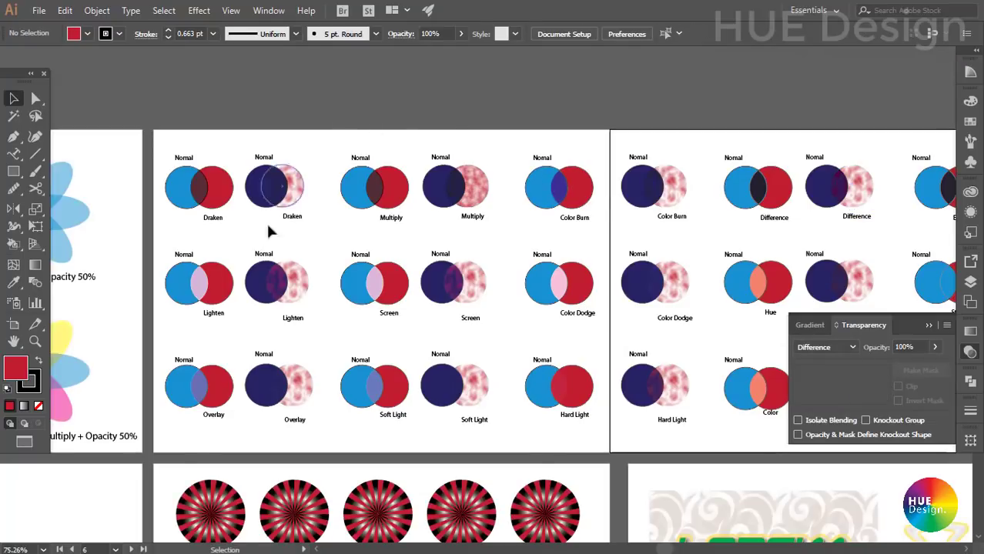
{"action": "scroll", "coordinate": [269, 231], "scroll_direction": "up", "scroll_amount": 5}
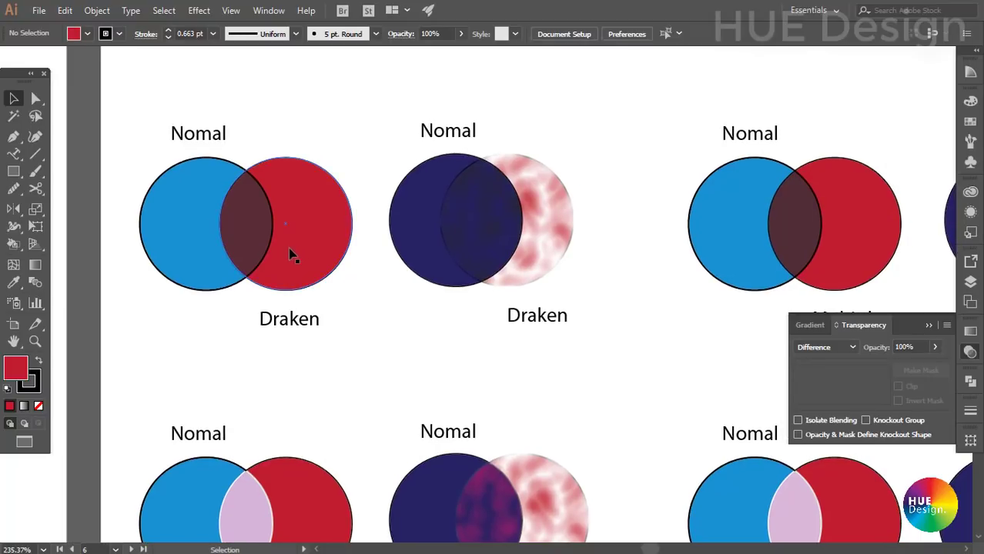
{"action": "left_click", "coordinate": [356, 264]}
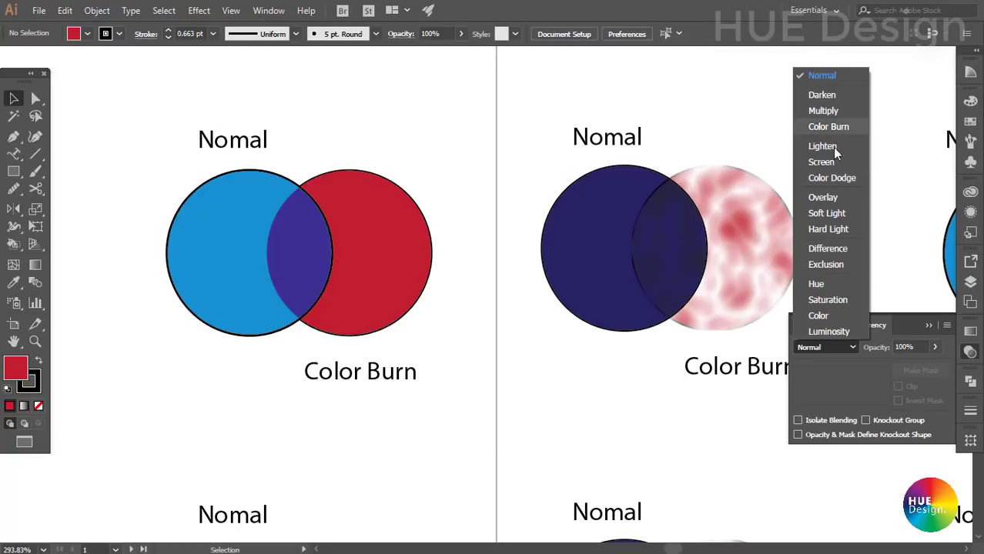
{"action": "left_click", "coordinate": [726, 197]}
{"action": "scroll", "coordinate": [724, 277], "scroll_direction": "right", "scroll_amount": 1}
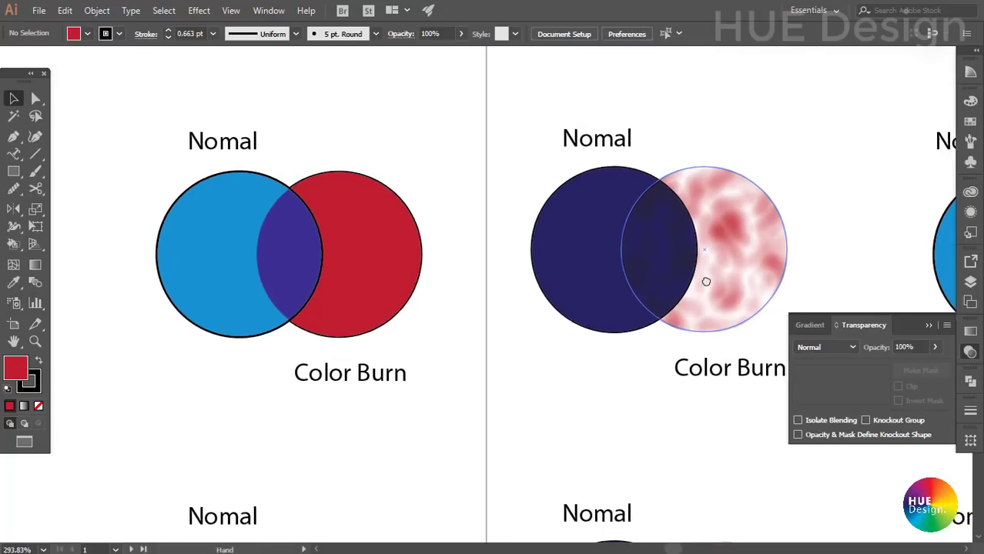
{"action": "scroll", "coordinate": [705, 282], "scroll_direction": "right", "scroll_amount": 1}
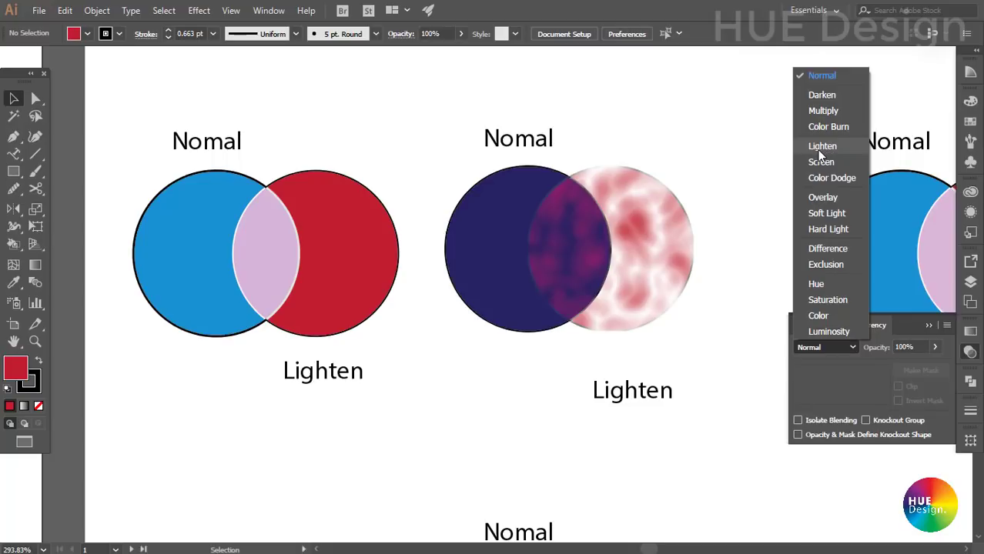
{"action": "left_click", "coordinate": [579, 231]}
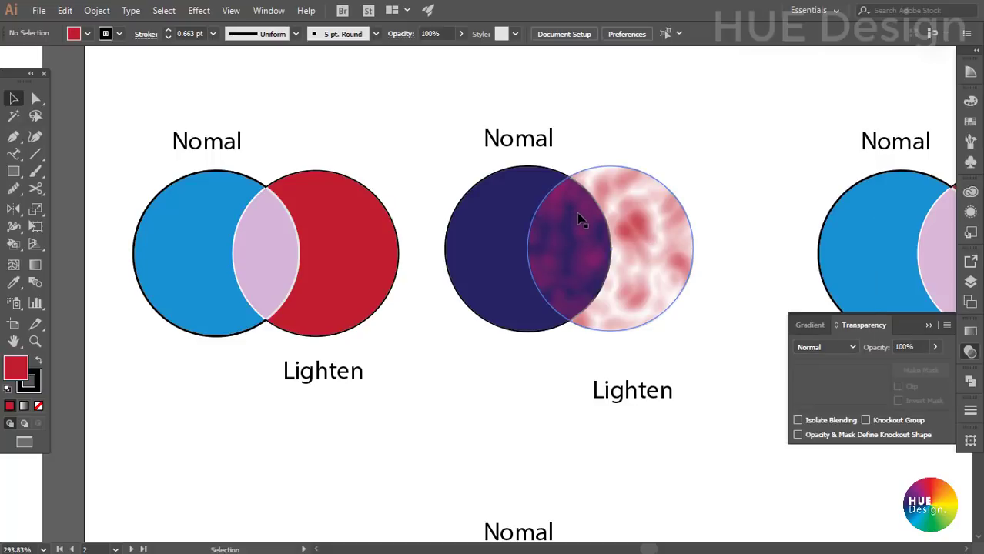
{"action": "key", "text": "space"}
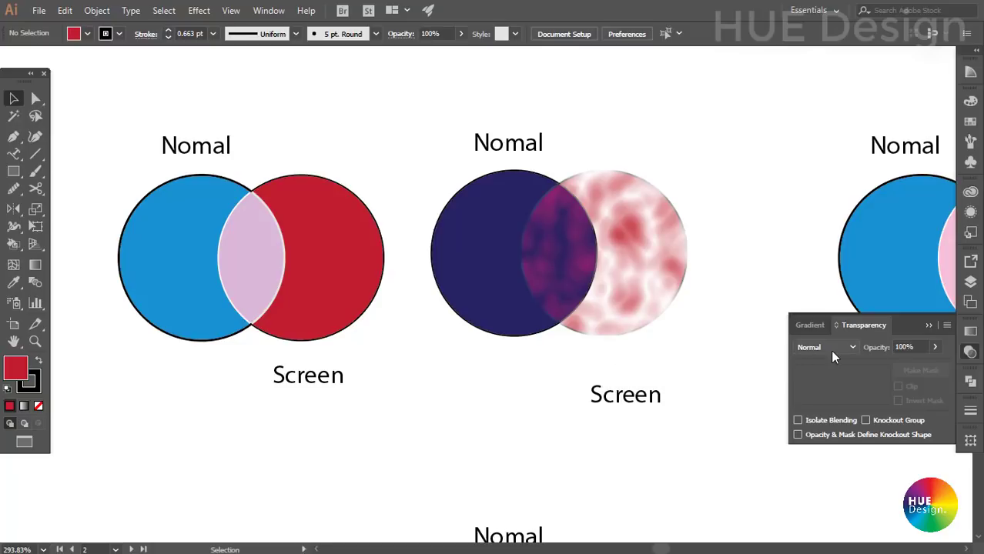
{"action": "left_click", "coordinate": [852, 347]}
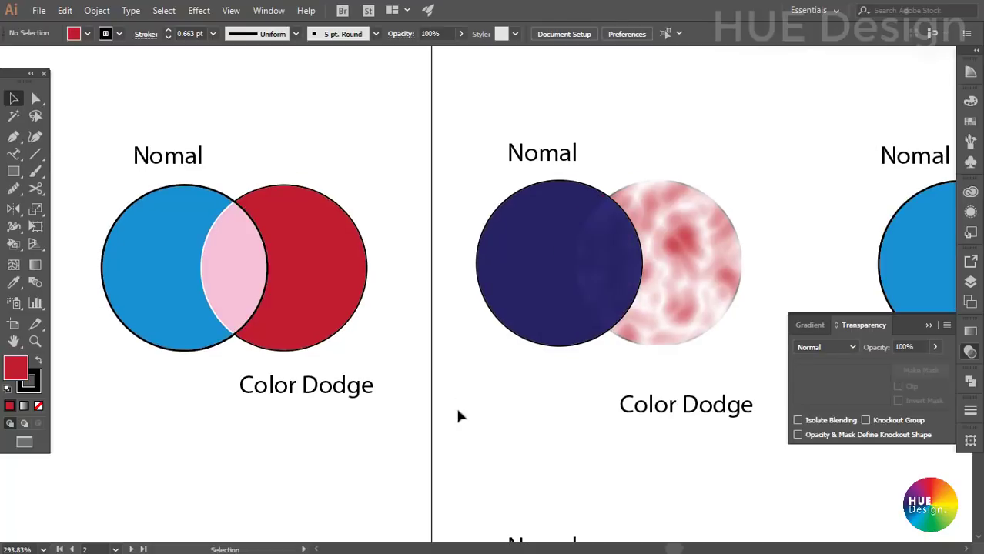
- Pick Soft Light, then Hard Light, from the Transparency blend-mode list
{"action": "left_click", "coordinate": [809, 347]}
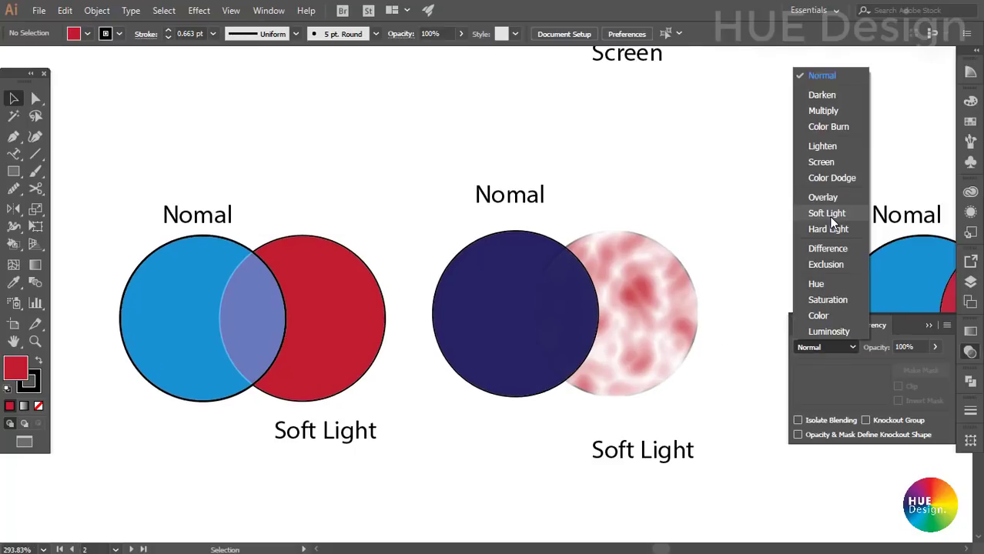
{"action": "left_click", "coordinate": [836, 218]}
{"action": "left_click", "coordinate": [829, 229]}
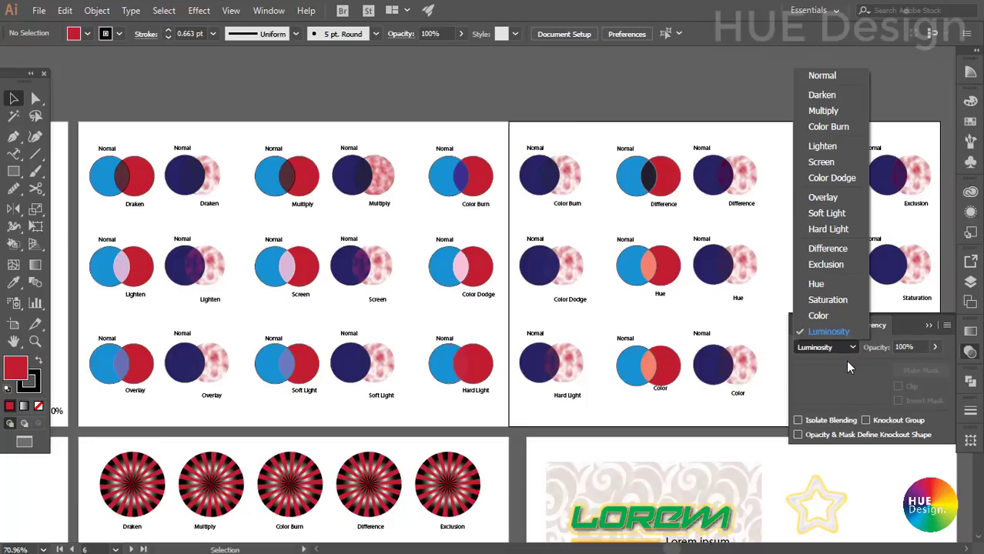
- Zoom into the starburst circles and reposition the Color Burn starburst beside the Draken circle
{"action": "scroll", "coordinate": [841, 361], "scroll_direction": "up", "scroll_amount": 5}
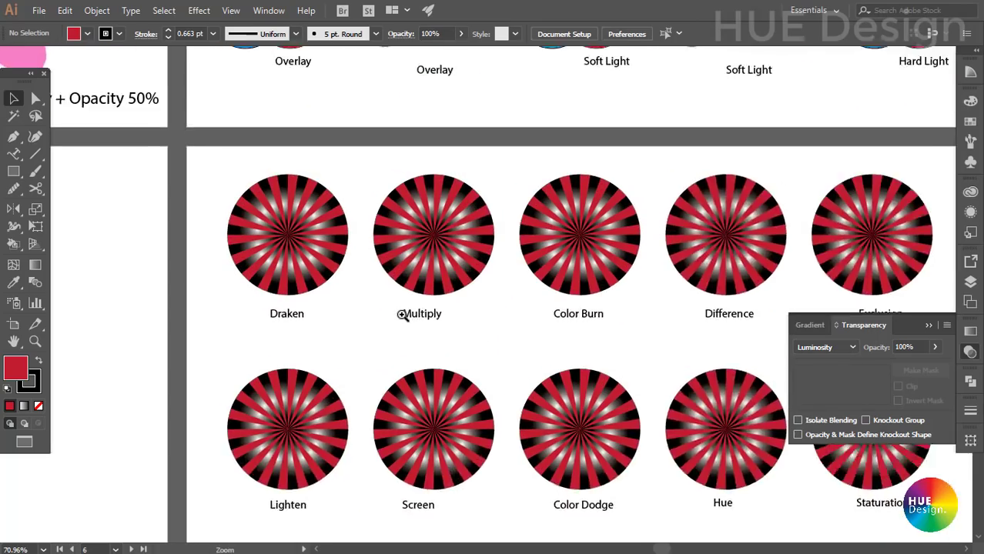
{"action": "left_click_drag", "start_coordinate": [434, 323], "coordinate": [351, 264]}
{"action": "scroll", "coordinate": [485, 338], "scroll_direction": "down", "scroll_amount": 3}
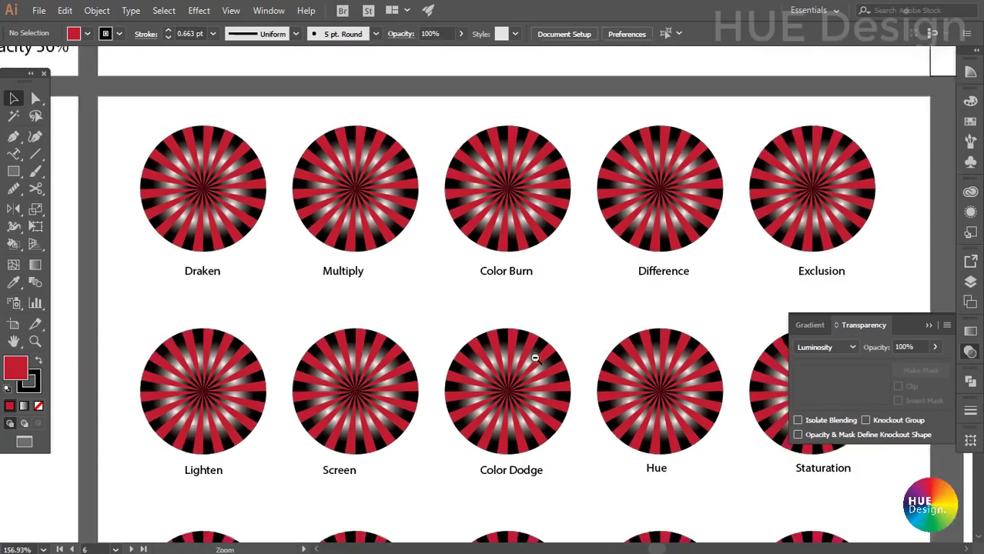
{"action": "scroll", "coordinate": [534, 351], "scroll_direction": "down", "scroll_amount": 2}
{"action": "scroll", "coordinate": [575, 377], "scroll_direction": "up", "scroll_amount": 3}
{"action": "left_click", "coordinate": [444, 139]}
{"action": "left_click_drag", "start_coordinate": [204, 173], "coordinate": [87, 178]}
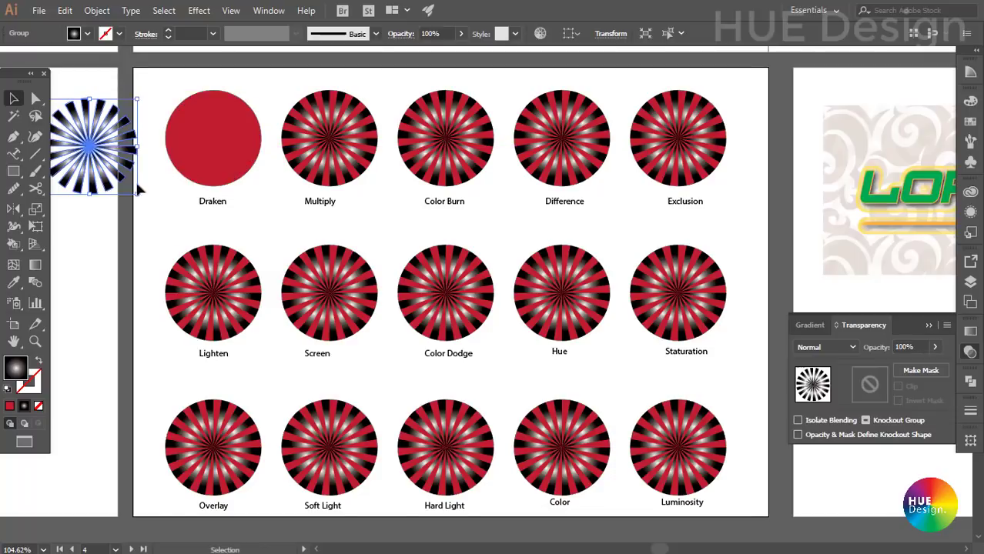
{"action": "scroll", "coordinate": [93, 177], "scroll_direction": "left", "scroll_amount": 2}
{"action": "left_click", "coordinate": [171, 223]}
{"action": "left_click_drag", "start_coordinate": [145, 171], "coordinate": [150, 167]}
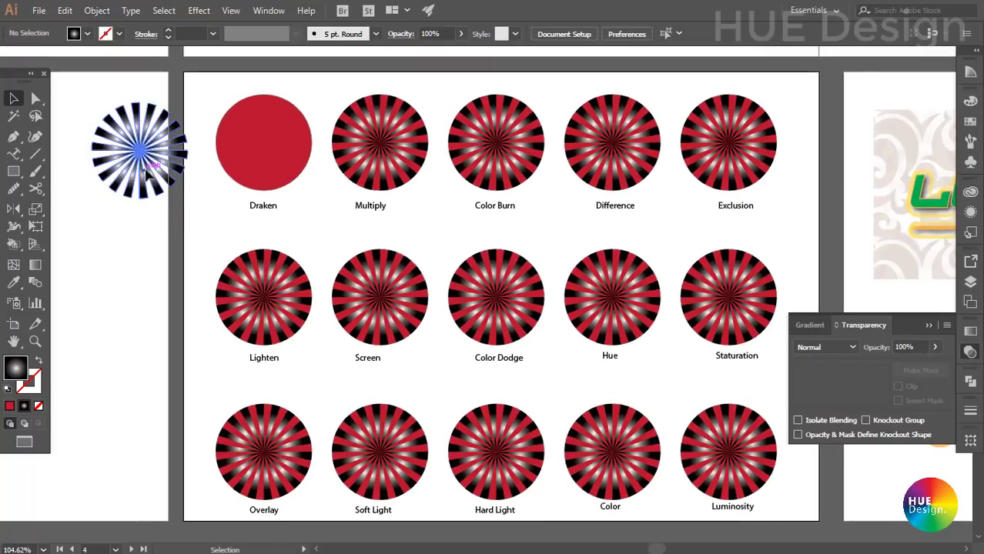
{"action": "left_click", "coordinate": [264, 147]}
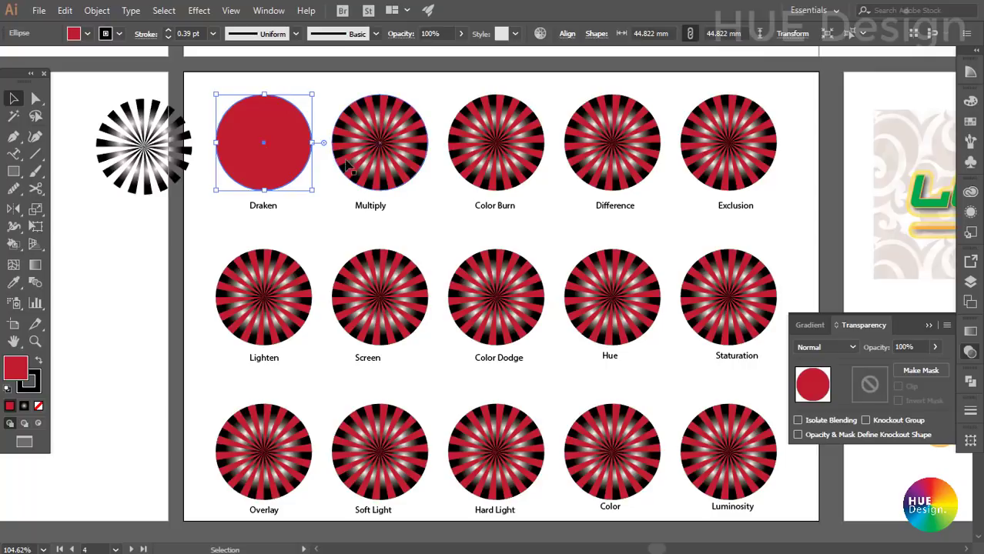
{"action": "left_click", "coordinate": [317, 231]}
- Check the top and bottom circle rows, then zoom in on the top-left circles
{"action": "left_click_drag", "start_coordinate": [137, 104], "coordinate": [687, 165]}
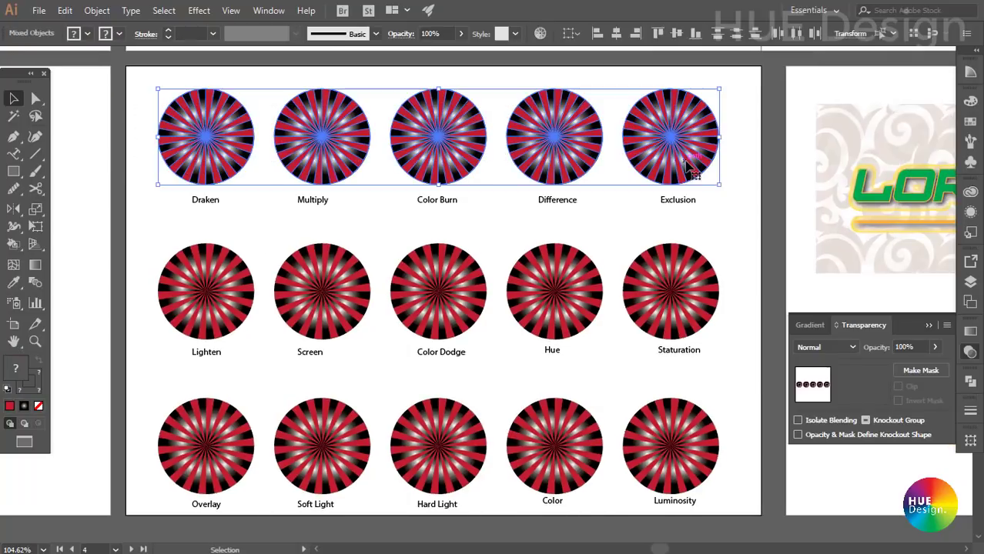
{"action": "left_click", "coordinate": [716, 218]}
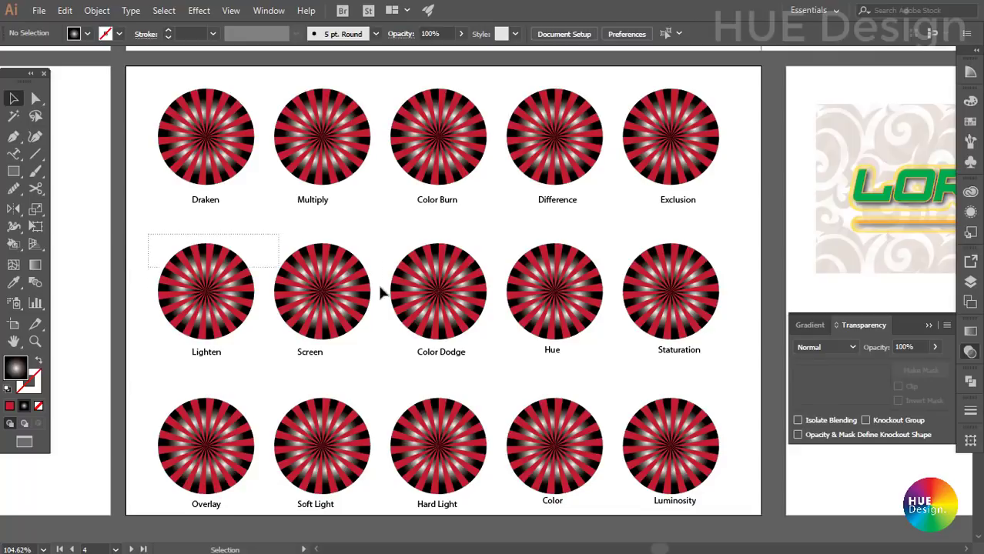
{"action": "left_click_drag", "start_coordinate": [384, 285], "coordinate": [637, 282]}
{"action": "left_click", "coordinate": [248, 218]}
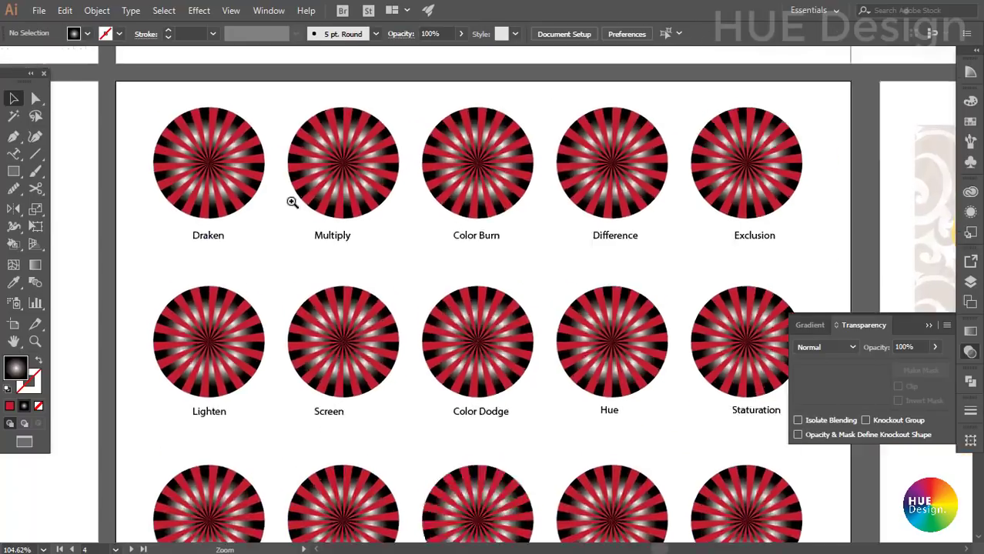
{"action": "left_click_drag", "start_coordinate": [242, 228], "coordinate": [373, 295]}
- Set the Draken and Multiply circles to the Darken and Multiply blend modes
{"action": "scroll", "coordinate": [344, 307], "scroll_direction": "up", "scroll_amount": 1}
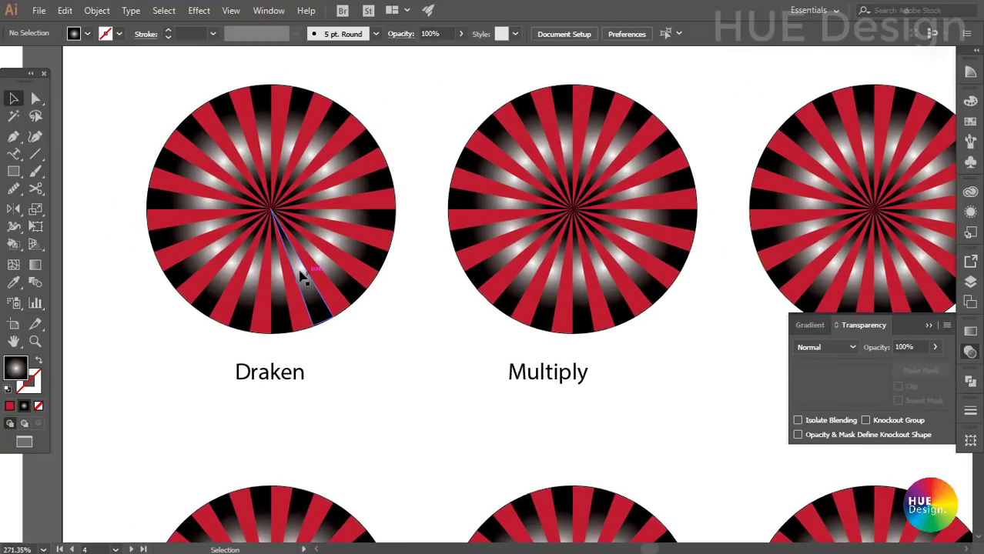
{"action": "left_click", "coordinate": [306, 280]}
{"action": "left_click", "coordinate": [852, 347]}
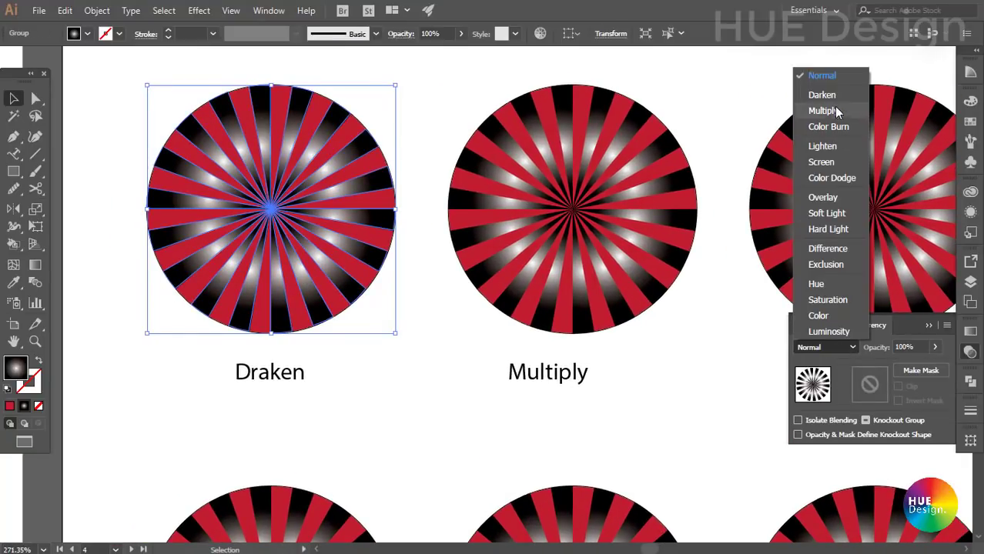
{"action": "left_click", "coordinate": [814, 92]}
{"action": "left_click", "coordinate": [536, 297]}
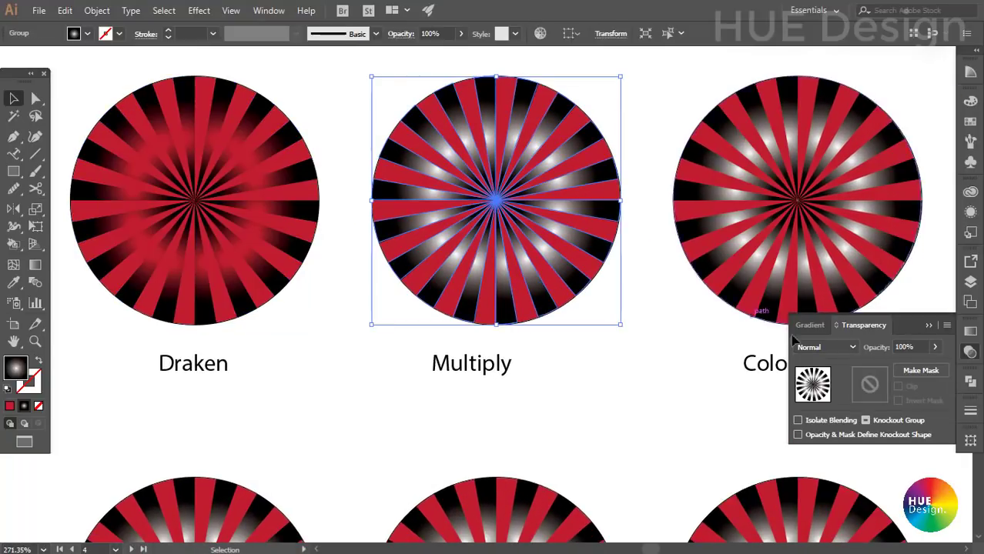
{"action": "left_click", "coordinate": [847, 346]}
{"action": "left_click", "coordinate": [825, 111]}
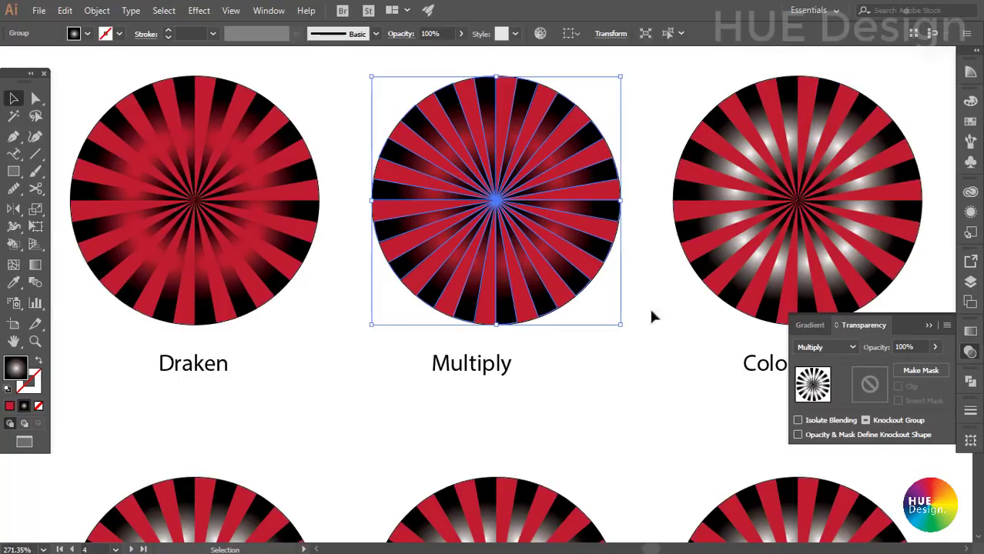
{"action": "scroll", "coordinate": [649, 306], "scroll_direction": "right", "scroll_amount": 5}
{"action": "left_click", "coordinate": [568, 323]}
- Set the Color Burn circle to the Color Burn blend mode
{"action": "left_click", "coordinate": [600, 292]}
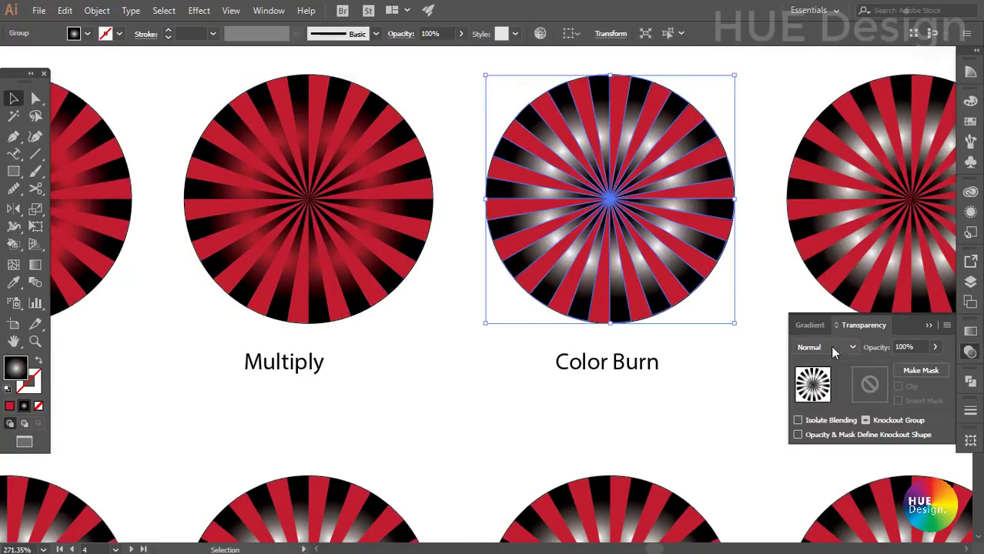
{"action": "left_click", "coordinate": [830, 346]}
{"action": "left_click", "coordinate": [828, 126]}
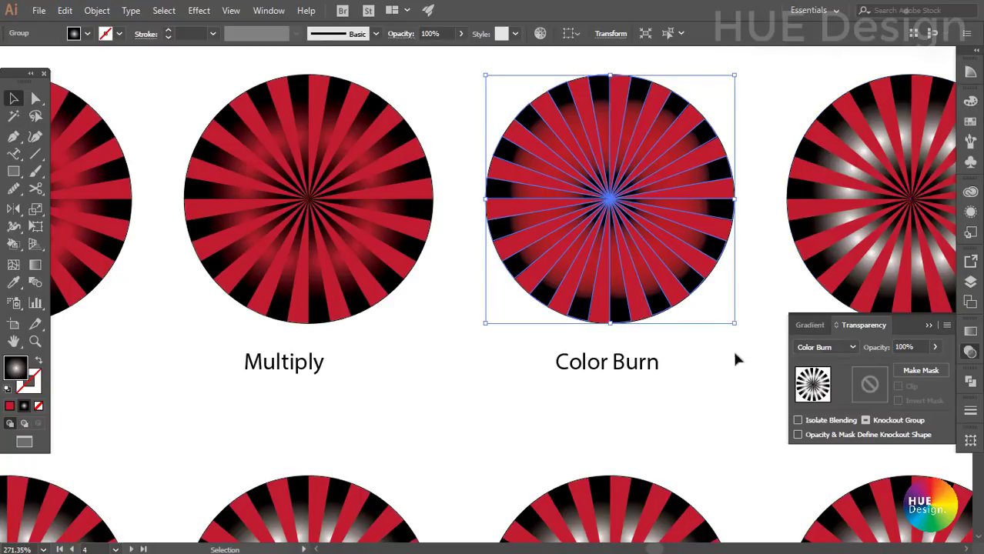
{"action": "scroll", "coordinate": [737, 356], "scroll_direction": "right", "scroll_amount": 3}
{"action": "scroll", "coordinate": [507, 370], "scroll_direction": "right", "scroll_amount": 3}
- Set the Difference and Exclusion circles to the Difference and Exclusion blend modes
{"action": "left_click", "coordinate": [560, 357]}
{"action": "left_click", "coordinate": [558, 304]}
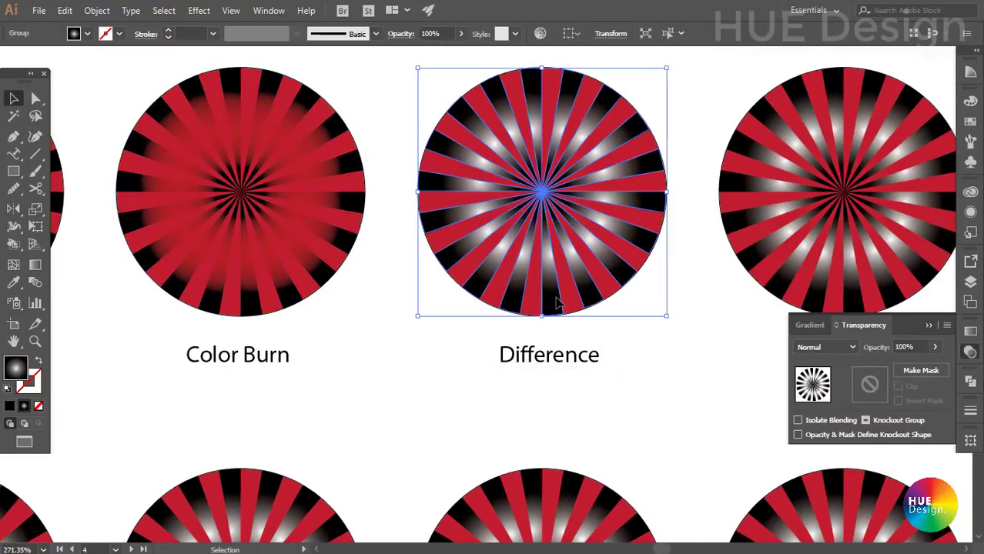
{"action": "left_click", "coordinate": [850, 348]}
{"action": "left_click", "coordinate": [822, 145]}
{"action": "scroll", "coordinate": [493, 370], "scroll_direction": "right", "scroll_amount": 5}
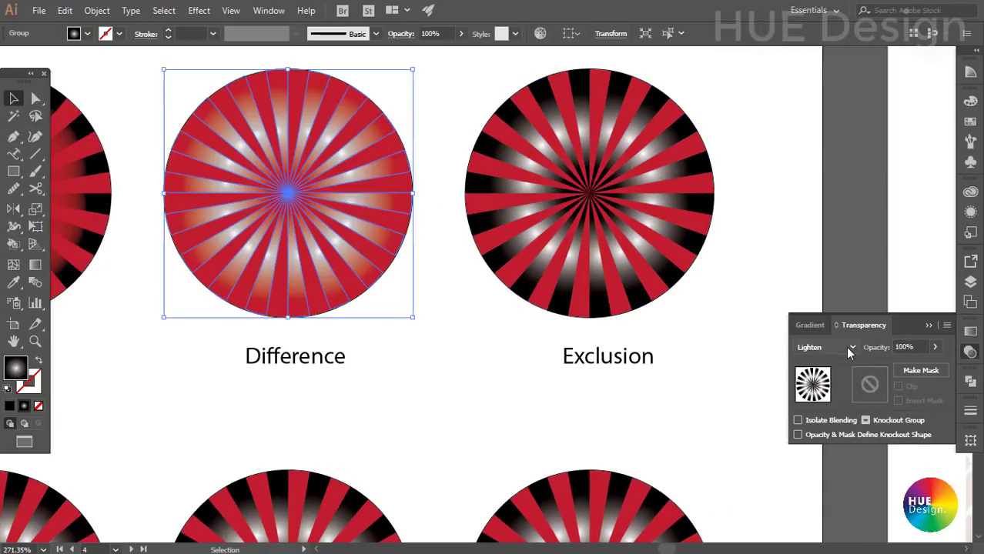
{"action": "left_click", "coordinate": [847, 347]}
{"action": "left_click", "coordinate": [825, 250]}
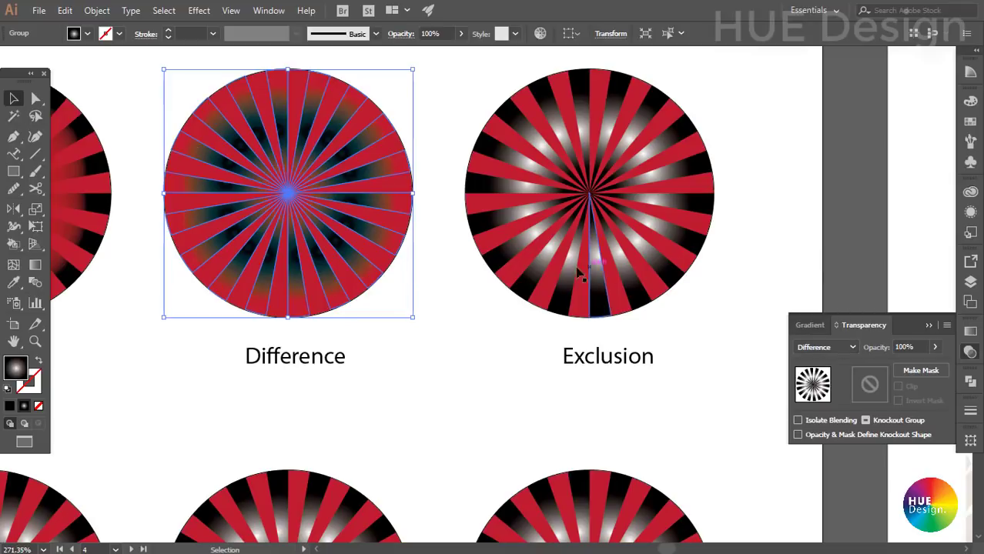
{"action": "left_click", "coordinate": [589, 289]}
{"action": "left_click", "coordinate": [847, 347]}
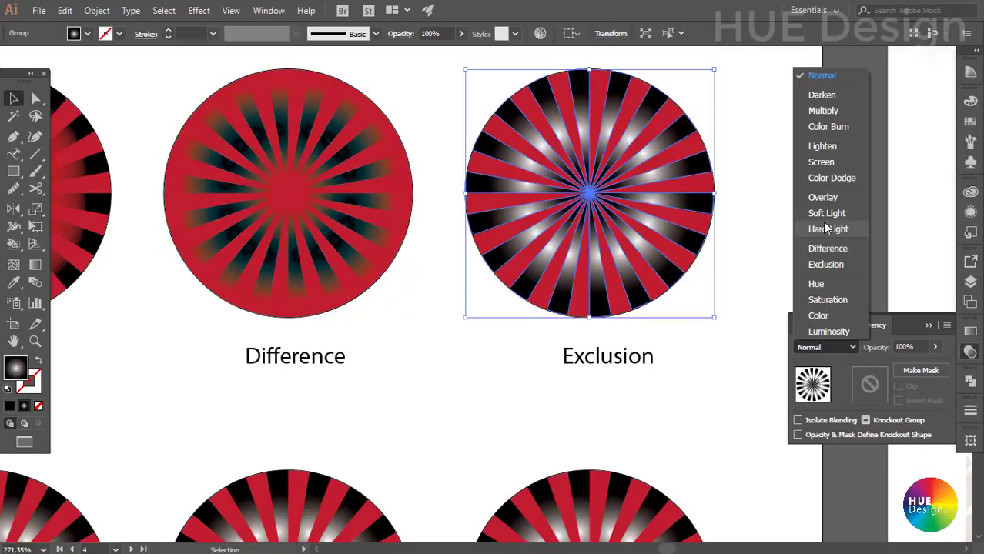
{"action": "left_click", "coordinate": [826, 264]}
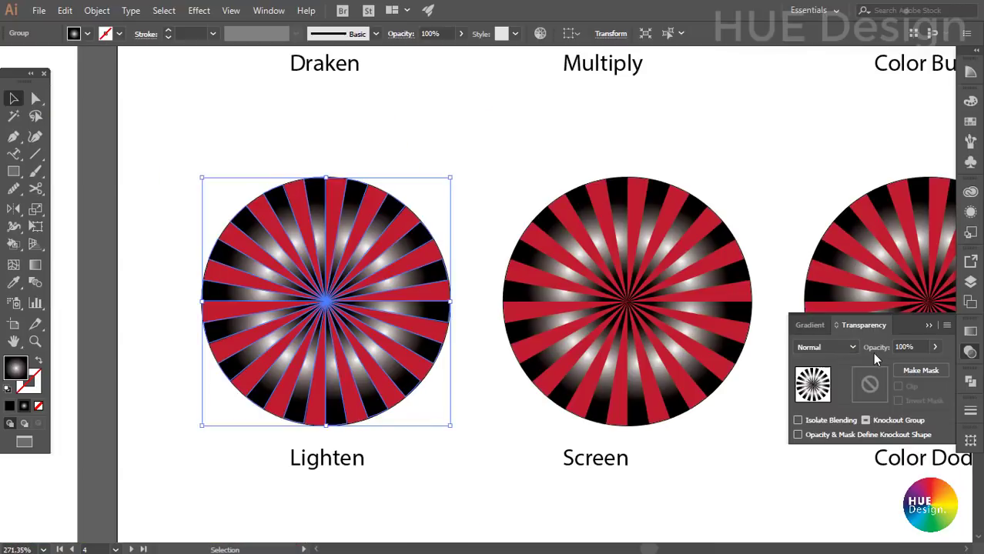
- Set the Lighten, Screen and Color Dodge circles to their matching blend modes
{"action": "left_click", "coordinate": [852, 347]}
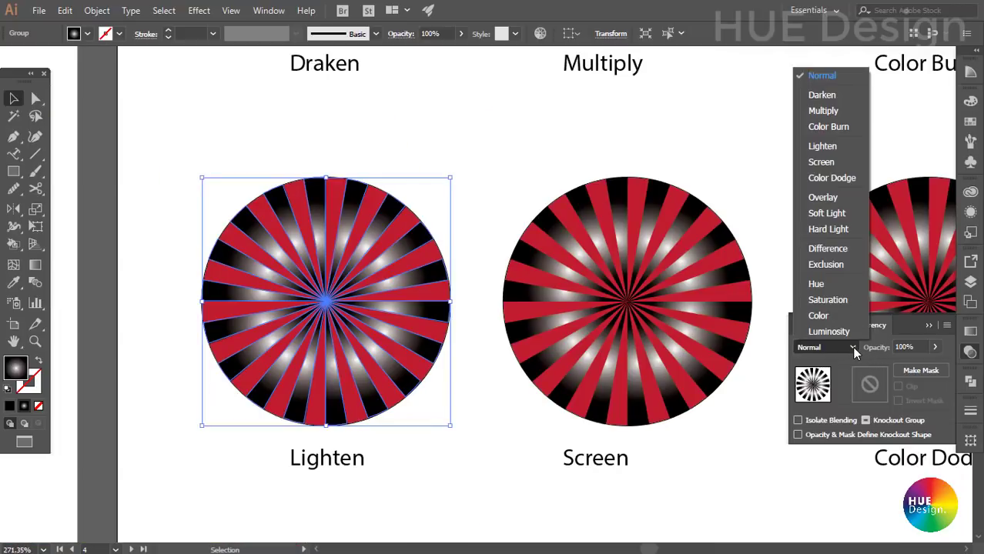
{"action": "left_click", "coordinate": [822, 146]}
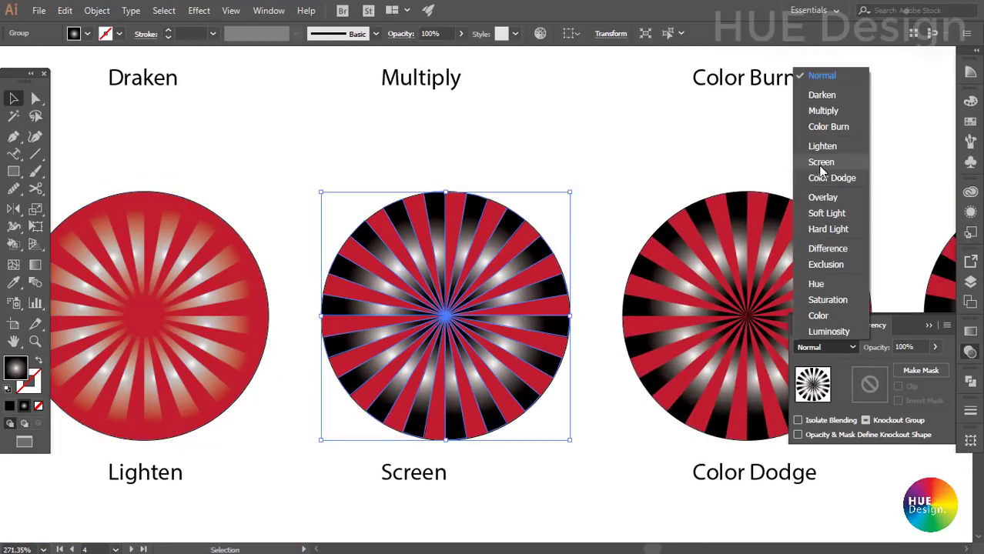
{"action": "left_click", "coordinate": [820, 162]}
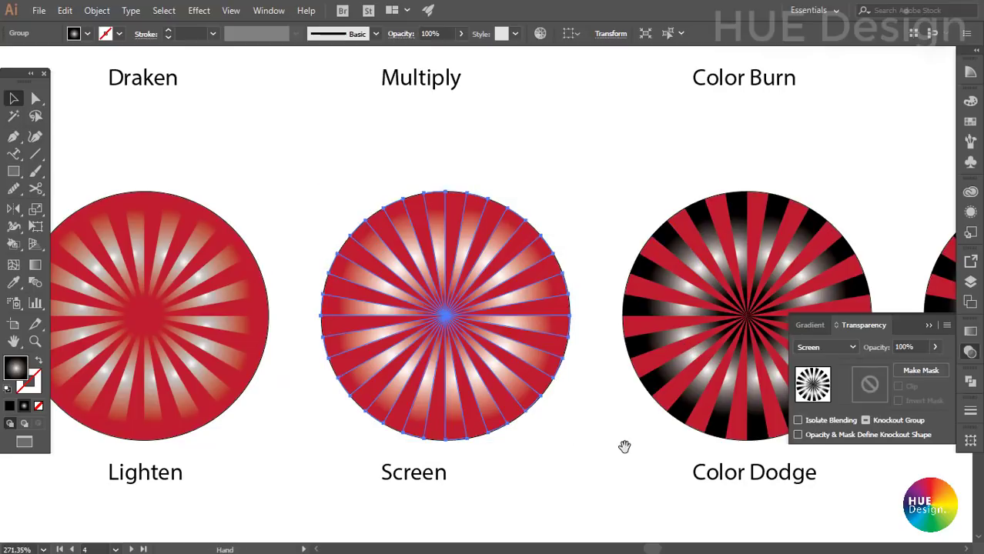
{"action": "left_click", "coordinate": [677, 401]}
{"action": "mouse_move", "coordinate": [711, 446]}
{"action": "left_mouse_down"}
{"action": "mouse_move", "coordinate": [572, 417]}
{"action": "mouse_move", "coordinate": [486, 424]}
{"action": "left_mouse_up"}
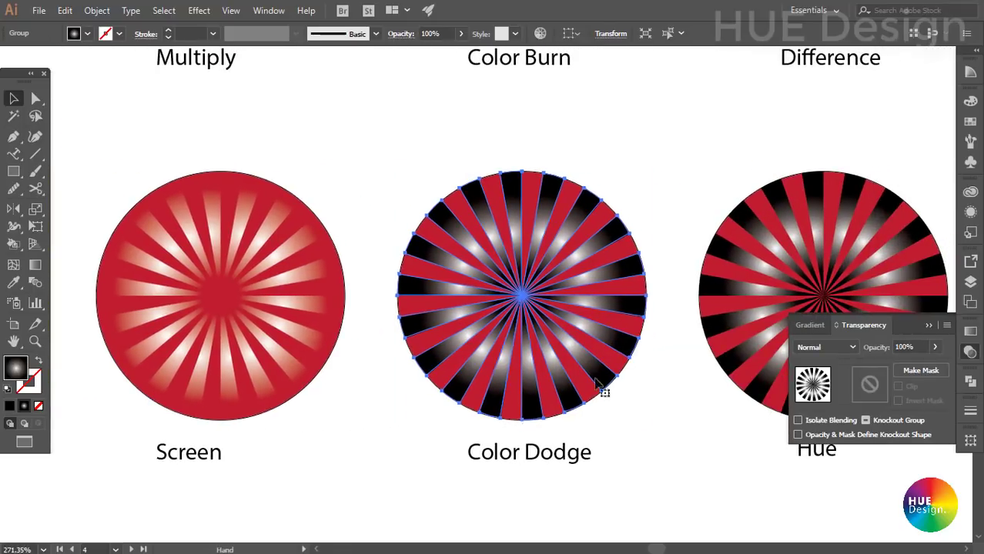
{"action": "left_click", "coordinate": [839, 347]}
{"action": "left_click", "coordinate": [817, 181]}
- Set the Hue, Saturation, Overlay and Soft Light circles to their matching blend modes
{"action": "left_click", "coordinate": [839, 347]}
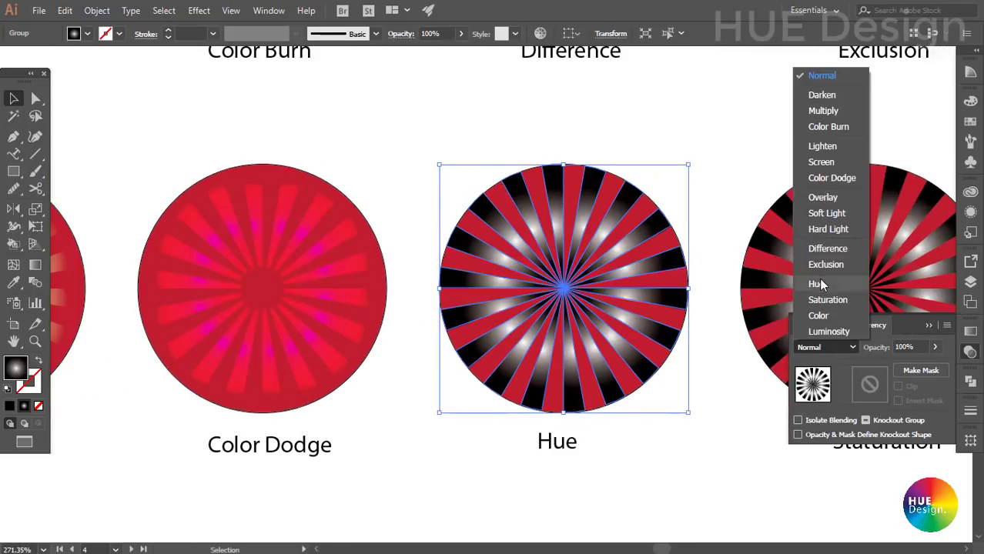
{"action": "left_click", "coordinate": [816, 283]}
{"action": "left_click", "coordinate": [847, 347]}
{"action": "left_click", "coordinate": [828, 300]}
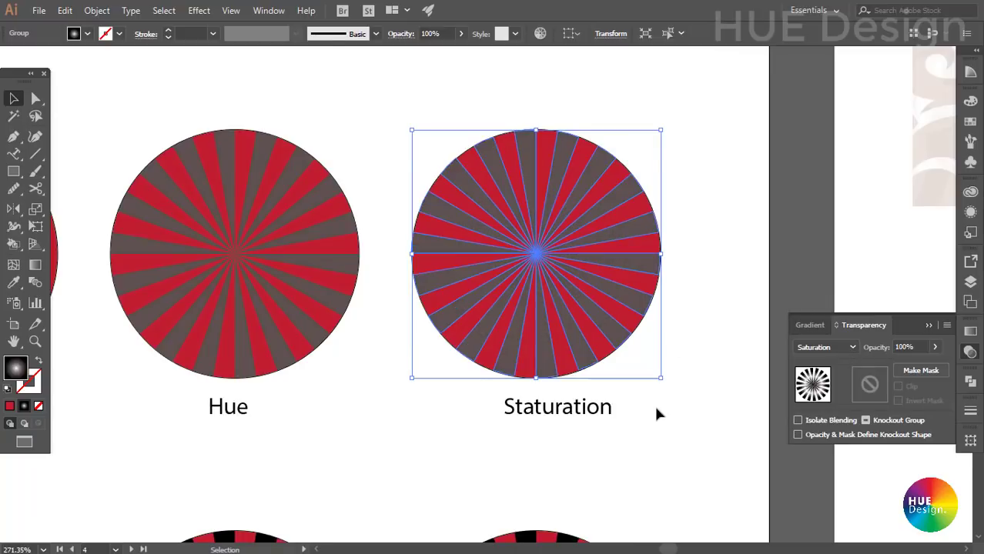
{"action": "left_click_drag", "start_coordinate": [656, 411], "coordinate": [492, 354]}
{"action": "left_click", "coordinate": [366, 312]}
{"action": "left_click", "coordinate": [839, 347]}
{"action": "left_click", "coordinate": [822, 197]}
{"action": "left_click", "coordinate": [666, 312]}
{"action": "left_click", "coordinate": [839, 347]}
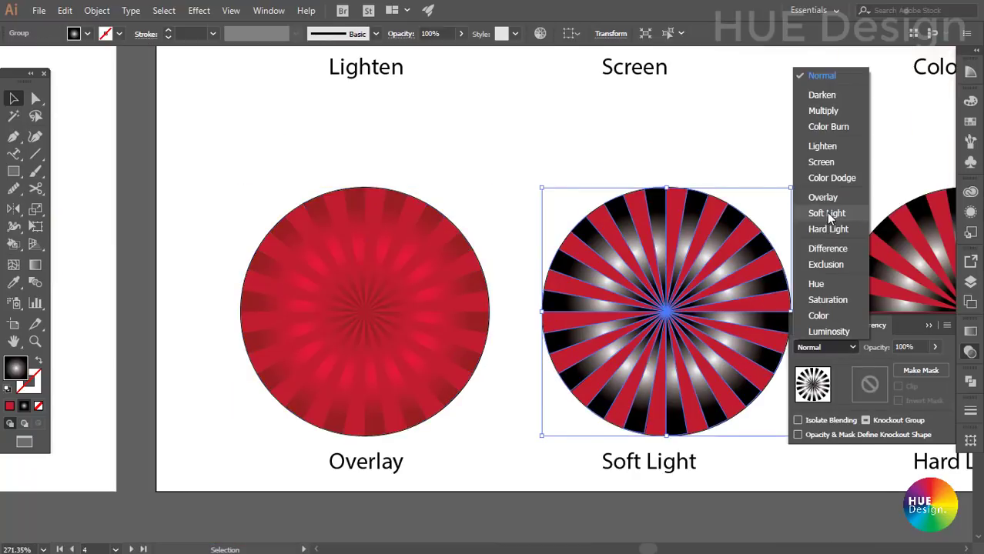
{"action": "left_click", "coordinate": [825, 214]}
- Set the Hard Light and Color circles to the Hard Light and Color blend modes
{"action": "left_click_drag", "start_coordinate": [624, 412], "coordinate": [387, 400]}
{"action": "left_click", "coordinate": [655, 268]}
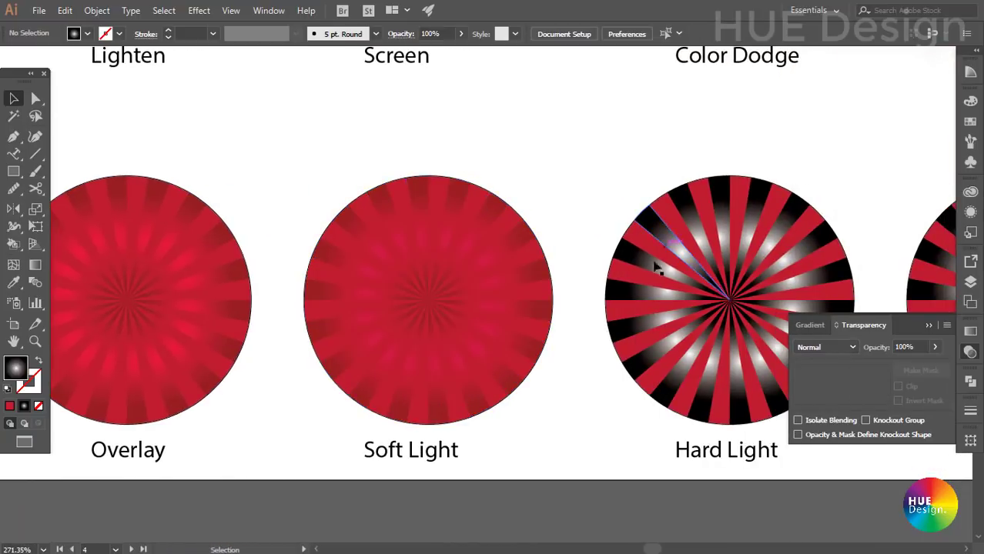
{"action": "left_click", "coordinate": [673, 331]}
{"action": "left_click", "coordinate": [839, 347]}
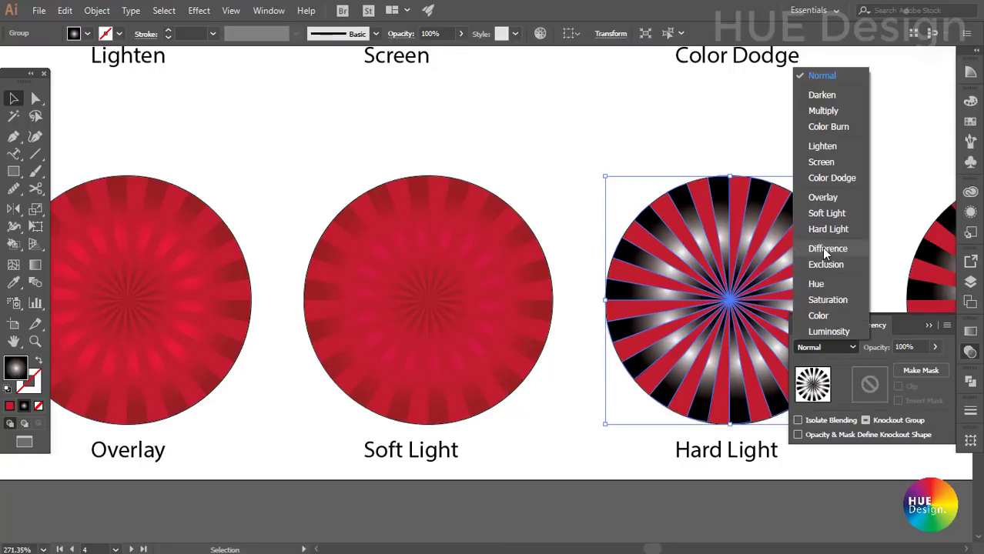
{"action": "left_click", "coordinate": [823, 228]}
{"action": "left_click_drag", "start_coordinate": [698, 402], "coordinate": [391, 407]}
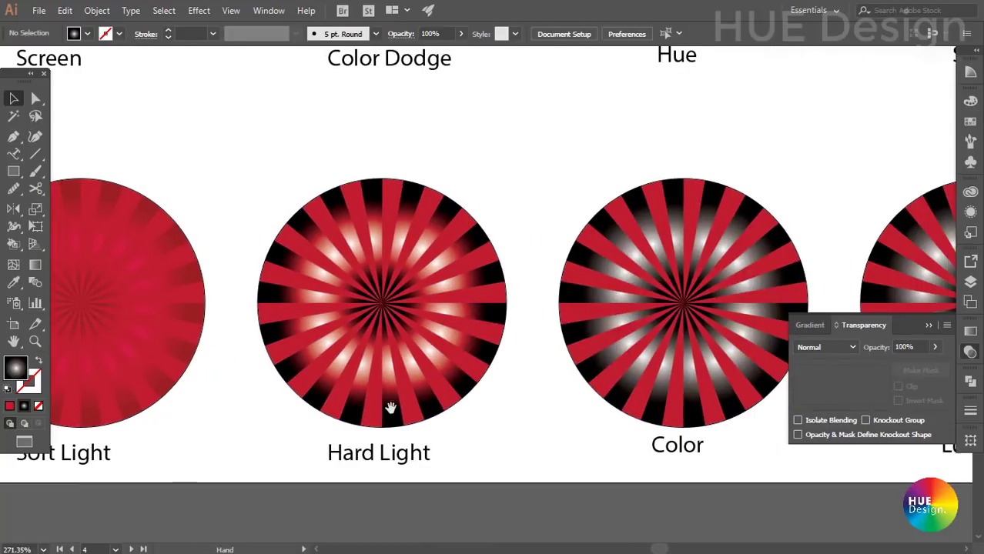
{"action": "left_click_drag", "start_coordinate": [529, 413], "coordinate": [327, 413]}
{"action": "left_click", "coordinate": [539, 384]}
{"action": "left_click", "coordinate": [819, 351]}
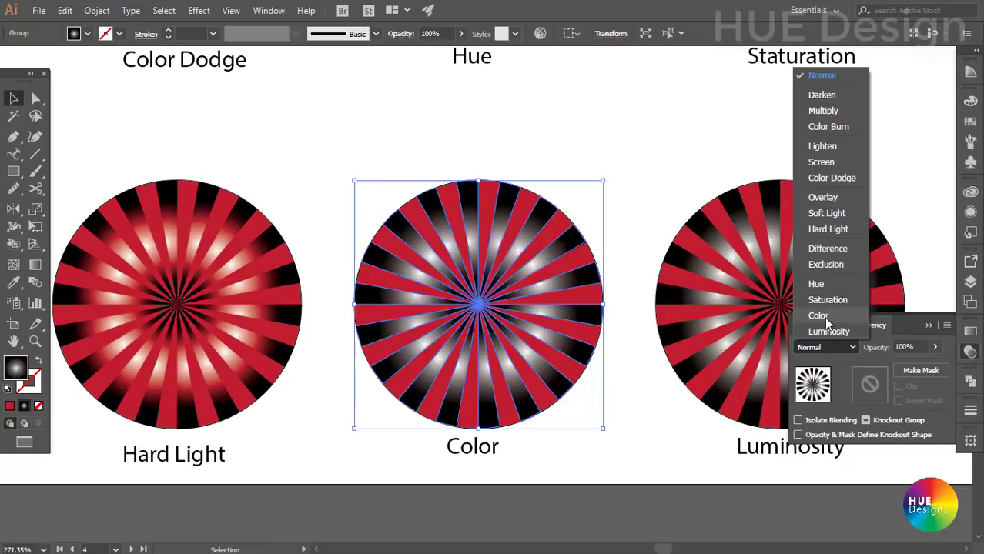
{"action": "left_click", "coordinate": [823, 316]}
{"action": "left_click", "coordinate": [661, 404]}
- Set the last circle to the Luminosity blend mode
{"action": "left_click_drag", "start_coordinate": [656, 427], "coordinate": [381, 424]}
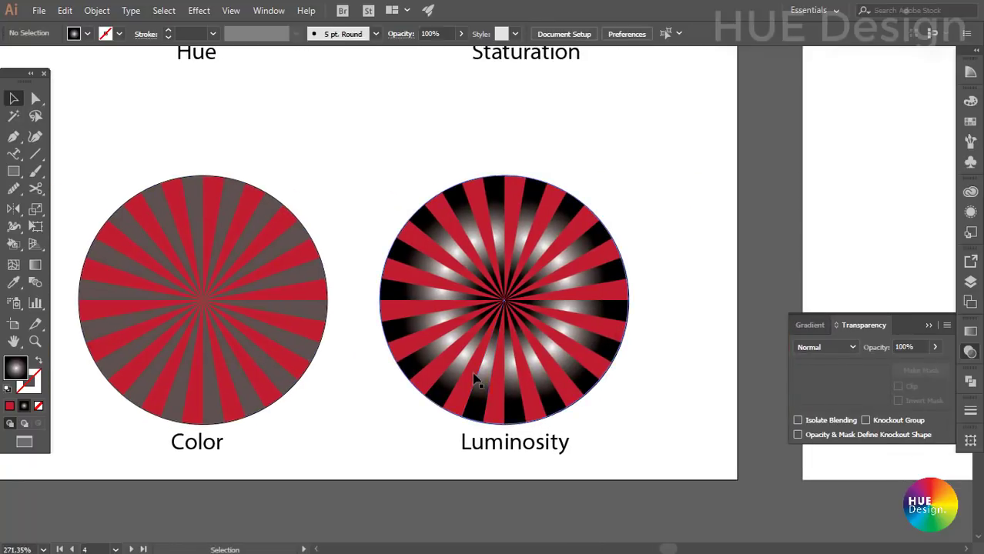
{"action": "left_click", "coordinate": [485, 387]}
{"action": "left_click", "coordinate": [803, 349]}
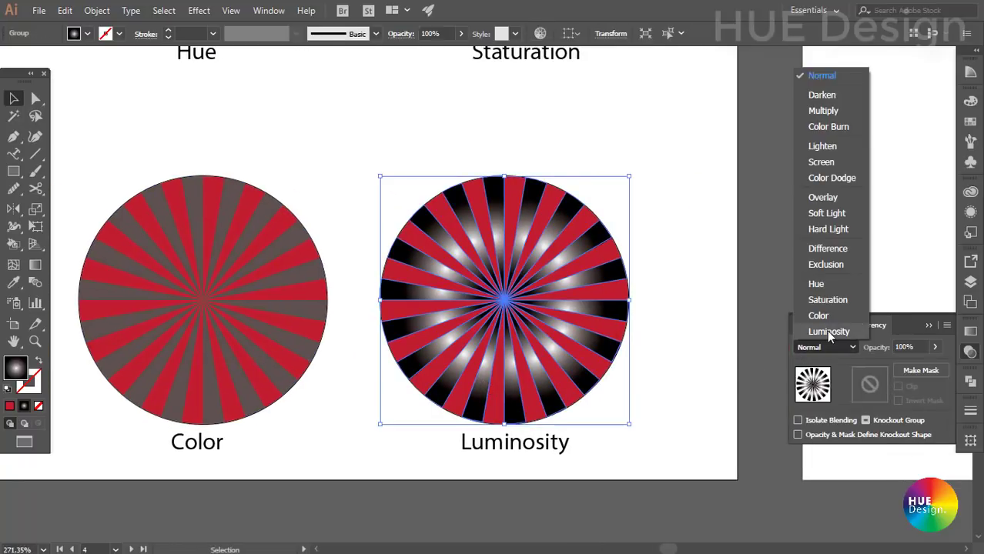
{"action": "left_click", "coordinate": [826, 330]}
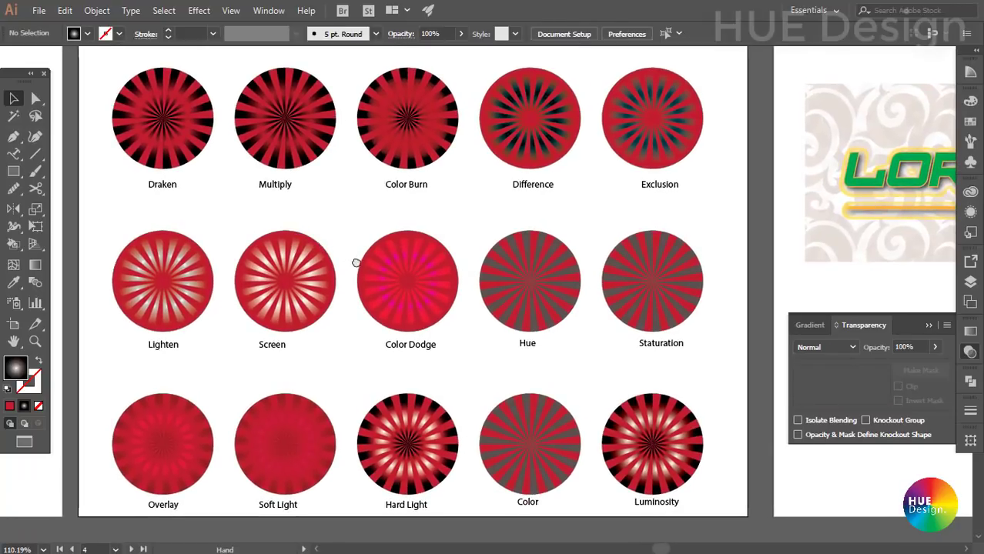
{"action": "left_click_drag", "start_coordinate": [352, 261], "coordinate": [361, 263]}
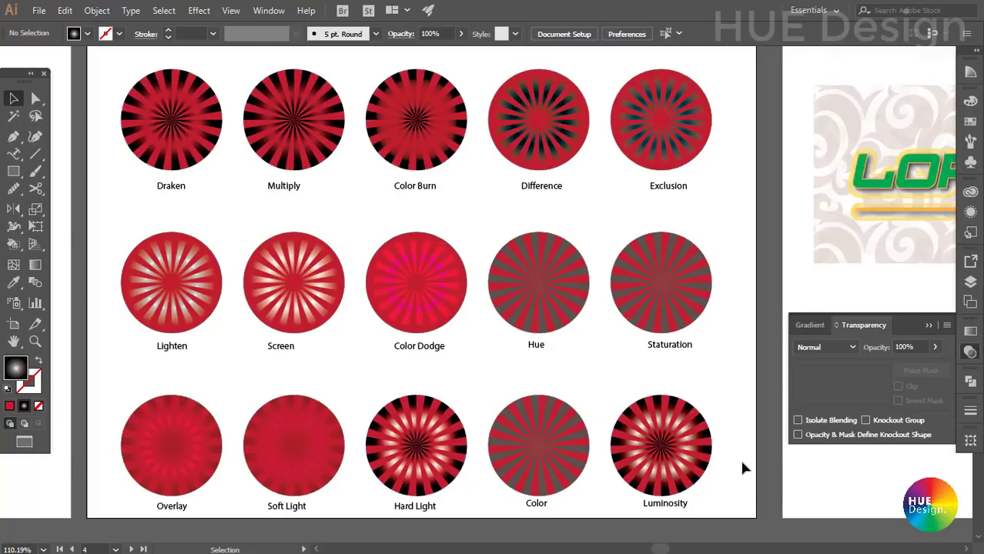
{"action": "left_click_drag", "start_coordinate": [742, 463], "coordinate": [139, 96]}
{"action": "left_click", "coordinate": [104, 219]}
{"action": "left_click_drag", "start_coordinate": [243, 224], "coordinate": [268, 226]}
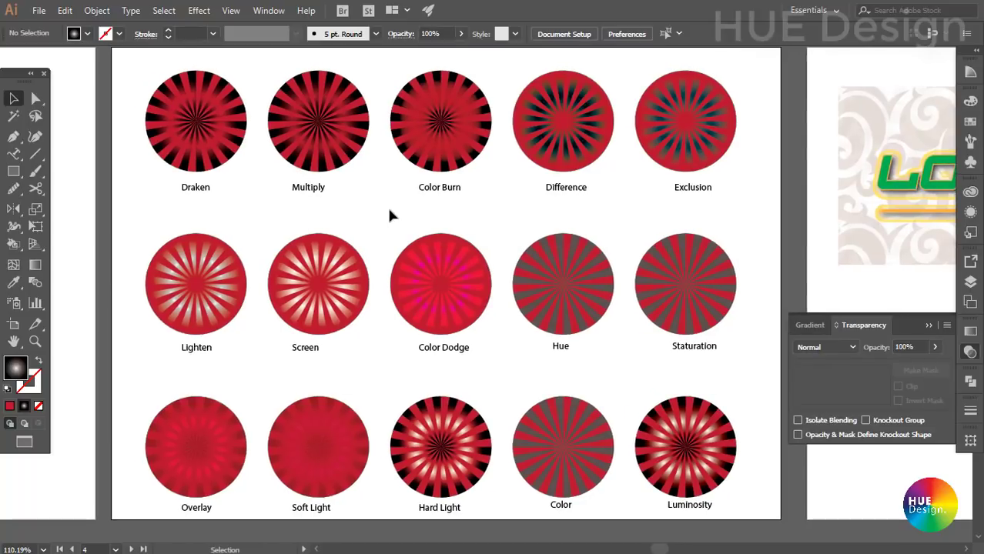
- Set the Screen-blended ray group on the large circle artboard to 50% opacity
{"action": "key", "text": "shift+Page_Up"}
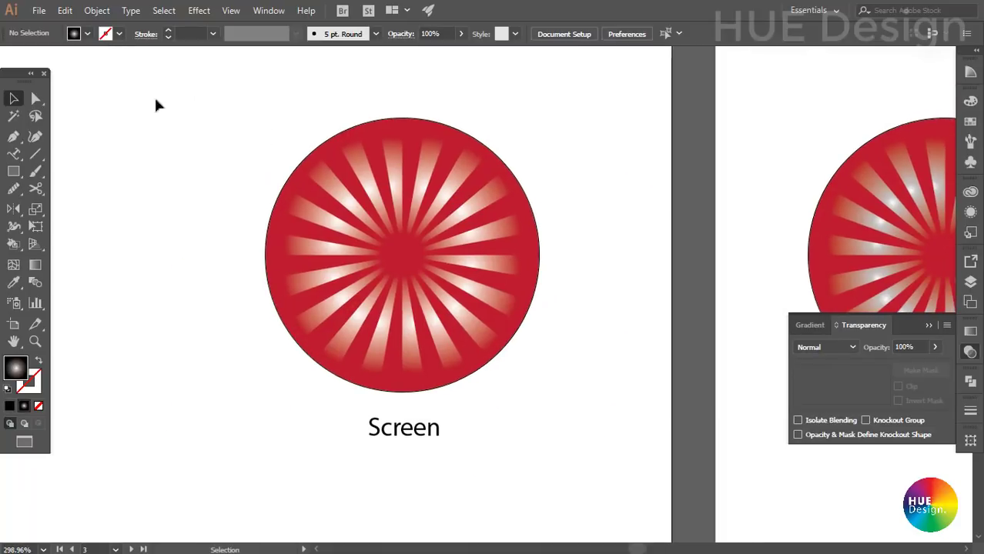
{"action": "left_click", "coordinate": [348, 194]}
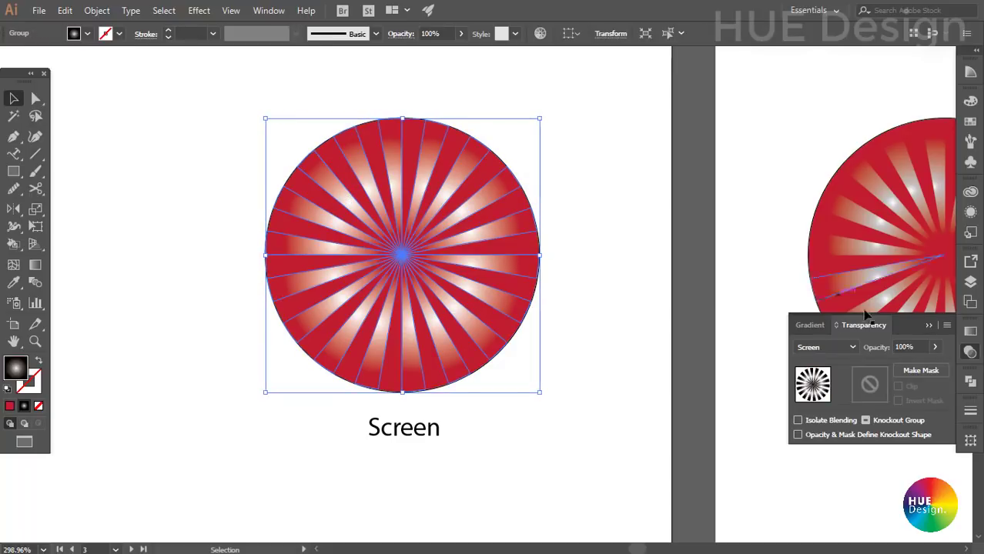
{"action": "left_click", "coordinate": [647, 350]}
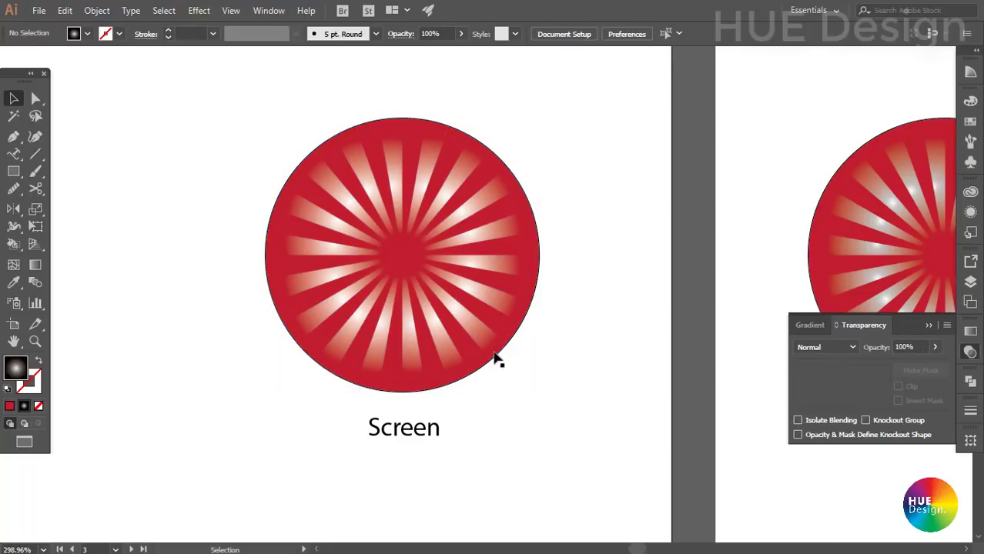
{"action": "left_click", "coordinate": [450, 351]}
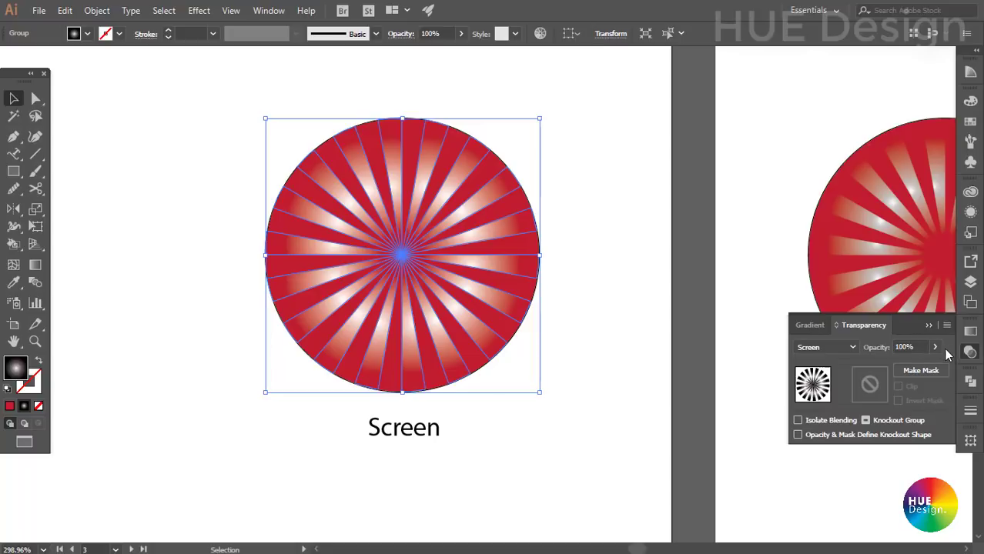
{"action": "left_click", "coordinate": [934, 347]}
{"action": "left_click_drag", "start_coordinate": [932, 370], "coordinate": [894, 370]}
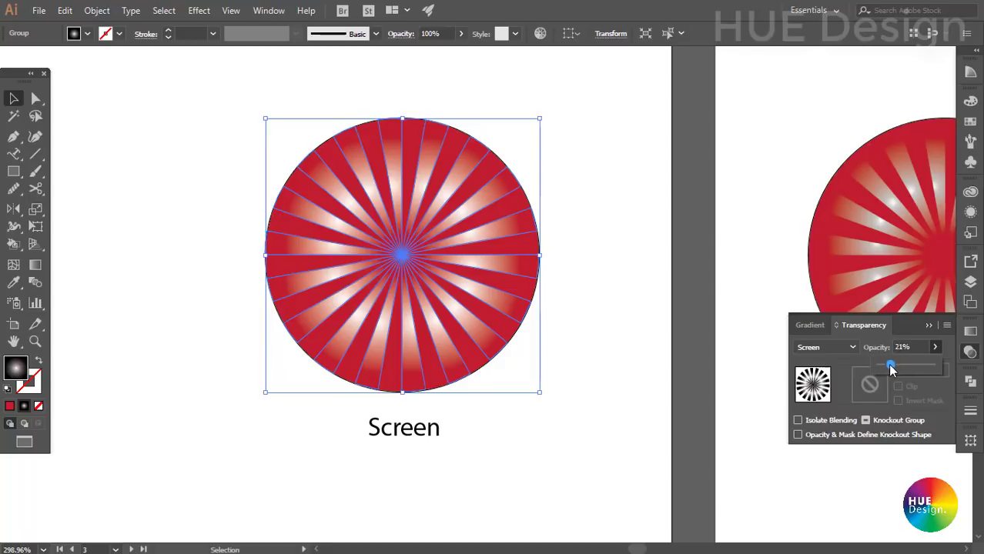
{"action": "left_click_drag", "start_coordinate": [891, 370], "coordinate": [891, 370]}
{"action": "left_click_drag", "start_coordinate": [935, 365], "coordinate": [906, 368]}
{"action": "type", "text": "50"}
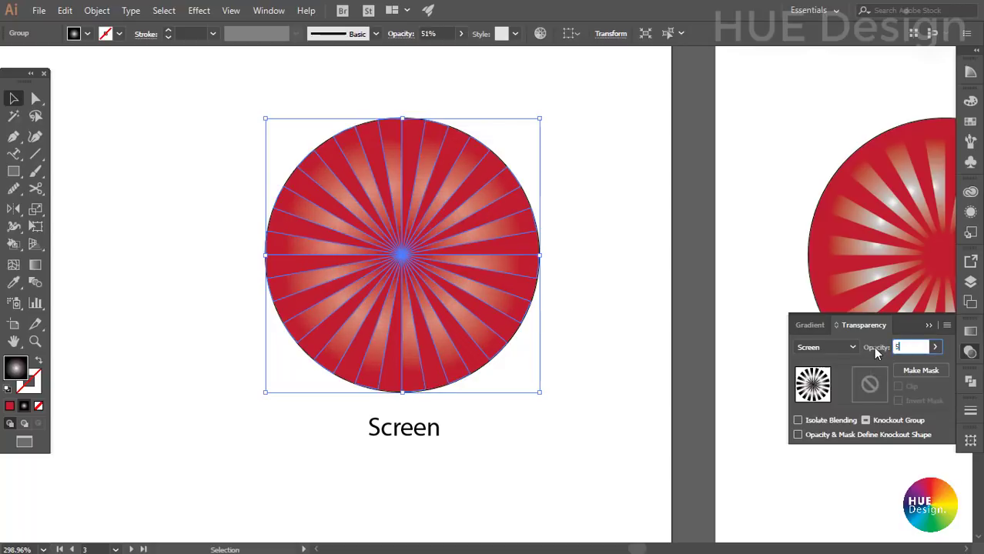
{"action": "key", "text": "Return"}
- Set the circle's outer ellipse stroke to None, then bring the ornaments artboard into view
{"action": "left_click", "coordinate": [578, 346]}
{"action": "scroll", "coordinate": [578, 346], "scroll_direction": "down", "scroll_amount": 1}
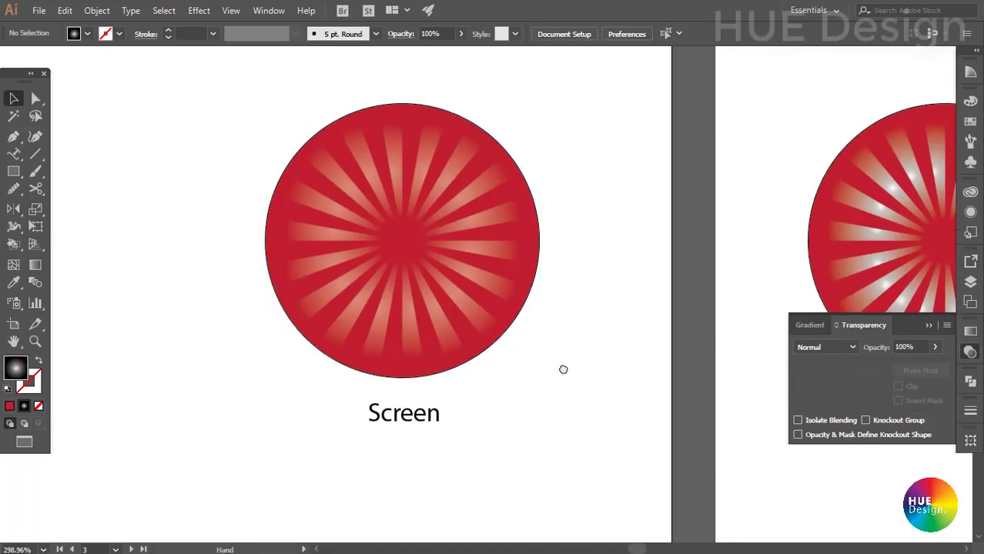
{"action": "left_click", "coordinate": [412, 353]}
{"action": "key", "text": "ctrl+h"}
{"action": "left_click", "coordinate": [565, 388]}
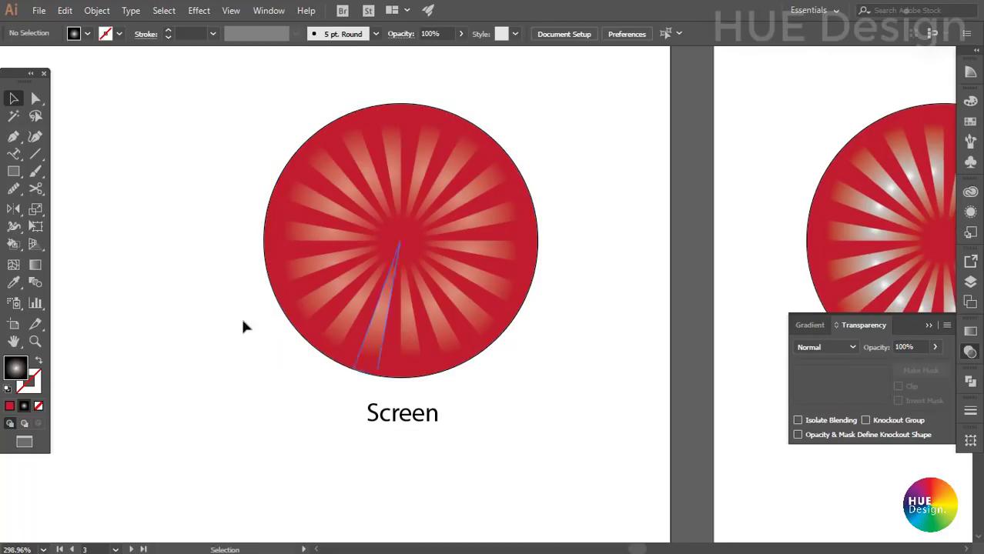
{"action": "left_click_drag", "start_coordinate": [208, 146], "coordinate": [576, 353]}
{"action": "left_click", "coordinate": [574, 351]}
{"action": "left_click", "coordinate": [474, 319]}
{"action": "left_click", "coordinate": [556, 366]}
{"action": "left_click_drag", "start_coordinate": [523, 345], "coordinate": [435, 258]}
{"action": "left_click", "coordinate": [630, 309]}
{"action": "left_click", "coordinate": [528, 277]}
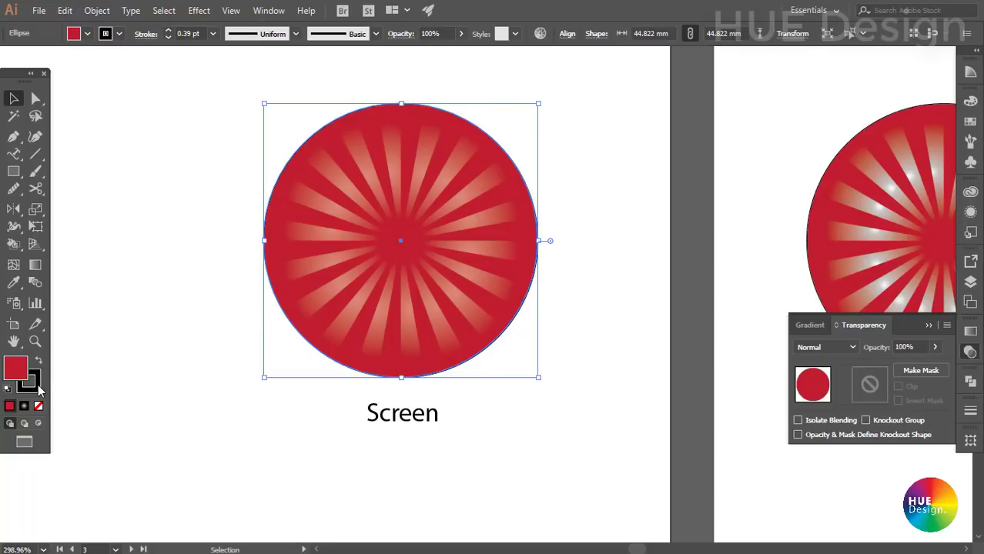
{"action": "left_click", "coordinate": [41, 391]}
{"action": "left_click", "coordinate": [130, 329]}
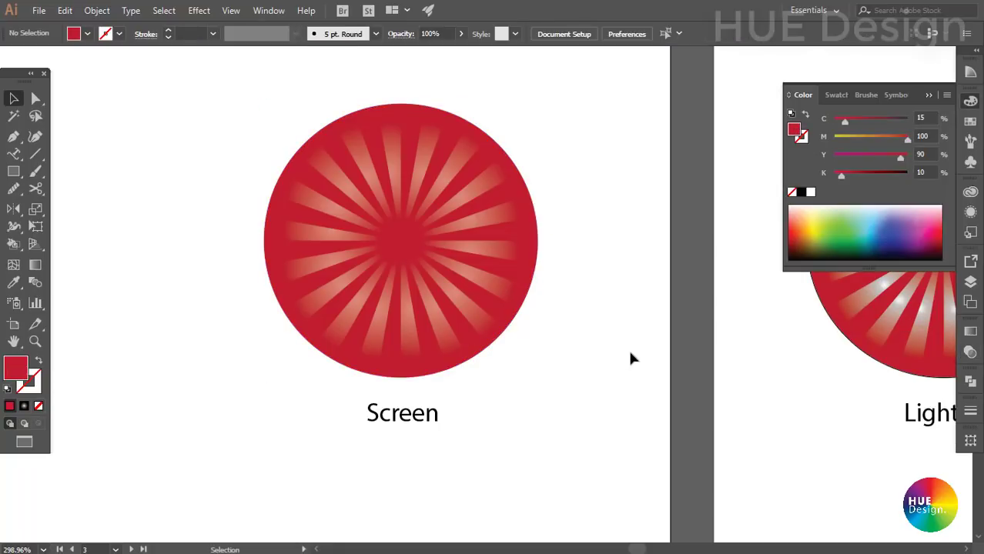
{"action": "left_click_drag", "start_coordinate": [565, 378], "coordinate": [571, 384]}
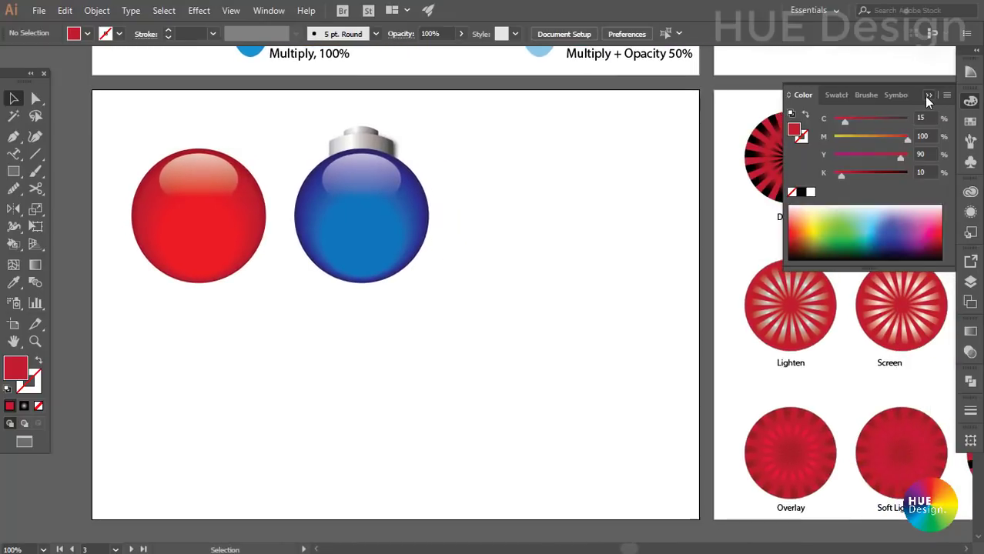
{"action": "left_click", "coordinate": [928, 96]}
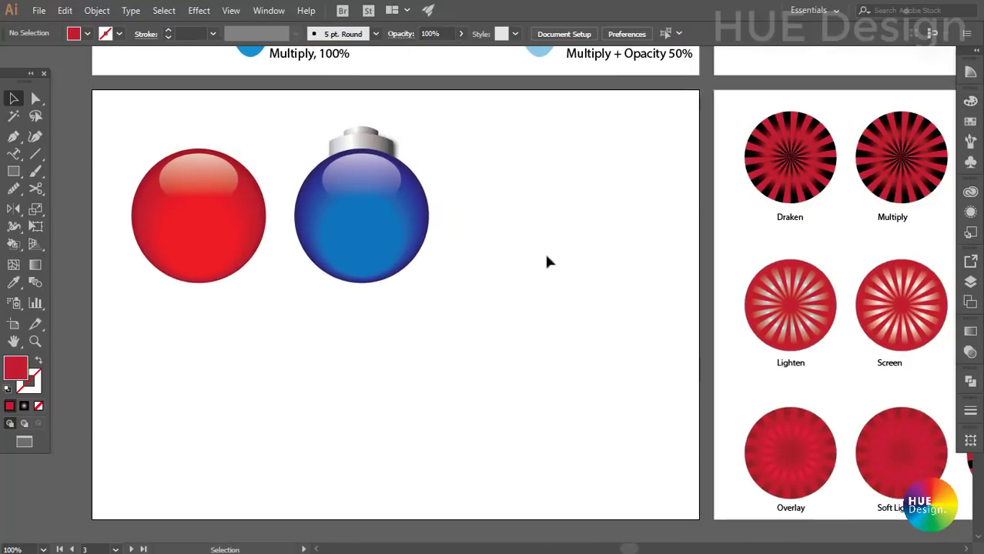
{"action": "left_click_drag", "start_coordinate": [546, 262], "coordinate": [521, 245]}
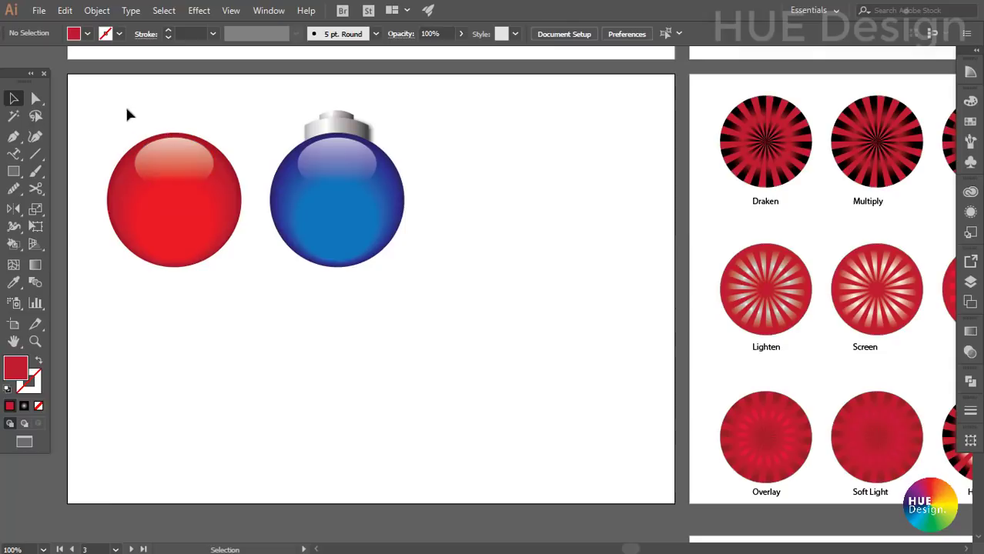
{"action": "left_click", "coordinate": [180, 226]}
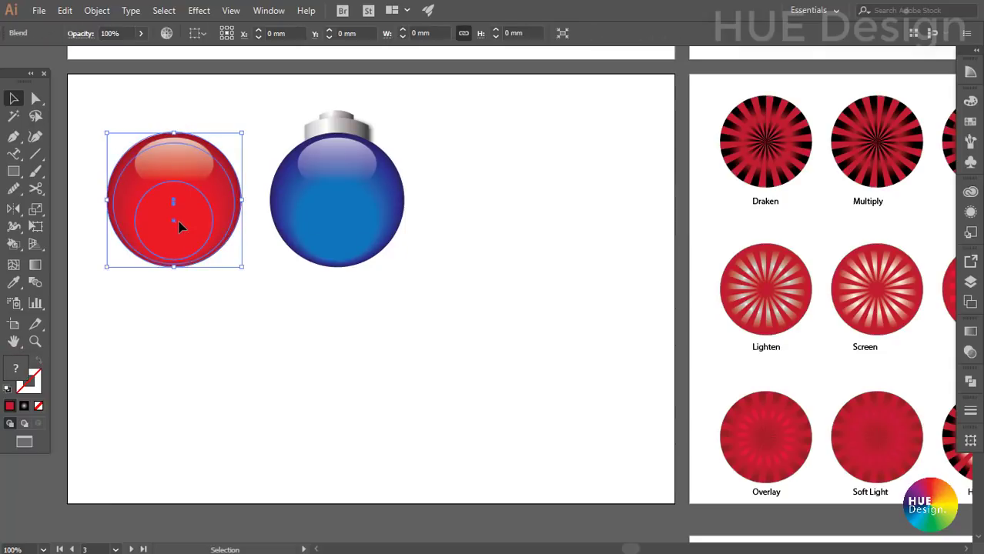
{"action": "left_click", "coordinate": [235, 99]}
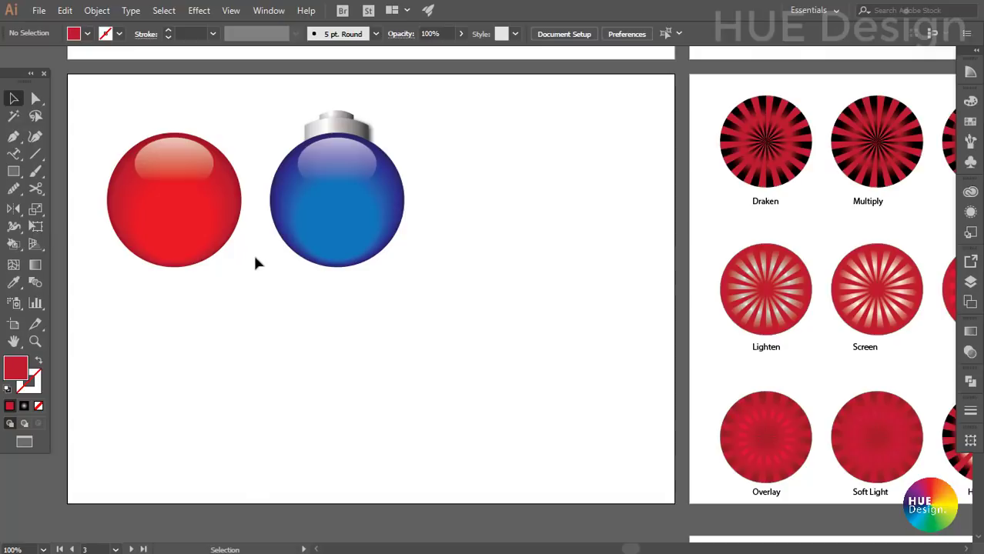
{"action": "key", "text": "ctrl+0"}
{"action": "left_click", "coordinate": [582, 329]}
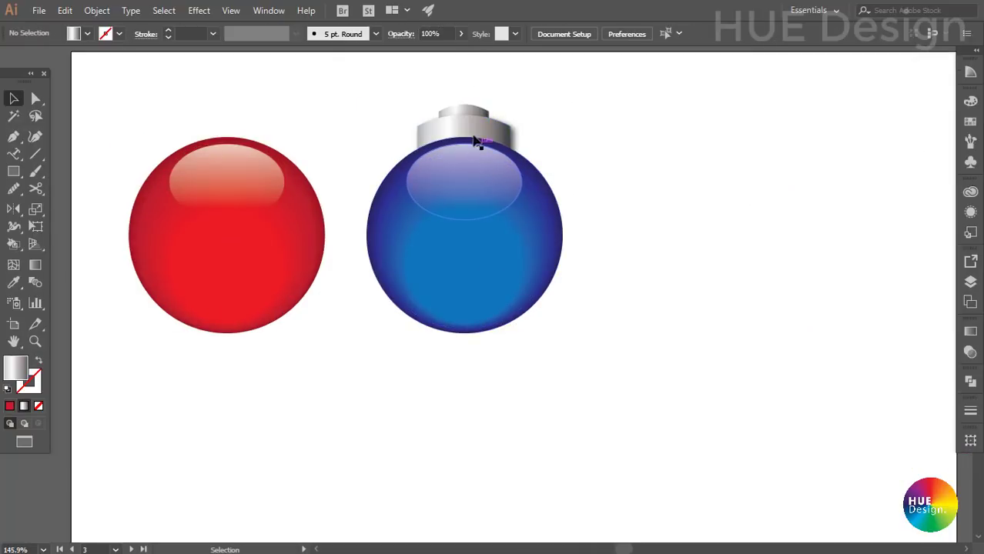
{"action": "left_click", "coordinate": [477, 143]}
{"action": "left_click", "coordinate": [300, 147]}
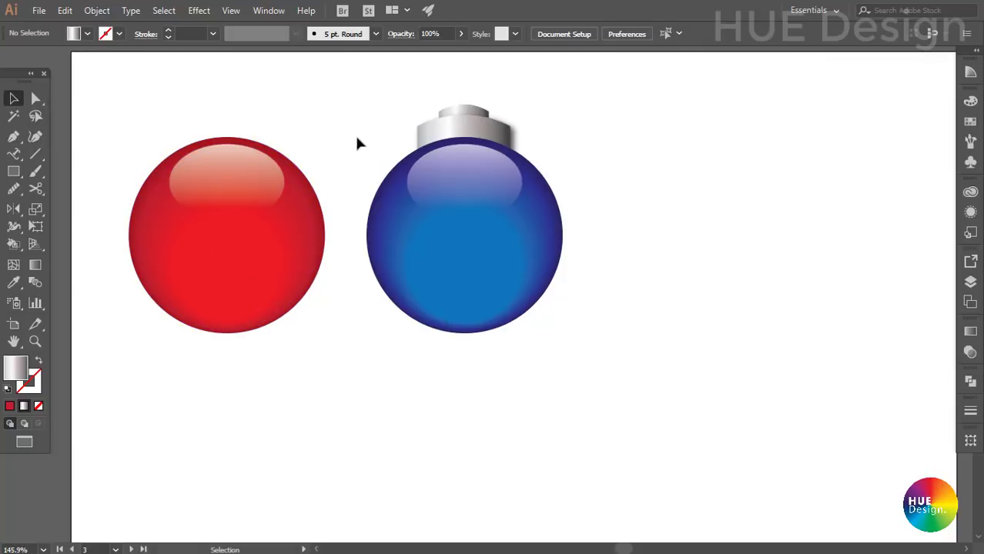
{"action": "left_click_drag", "start_coordinate": [375, 82], "coordinate": [581, 345]}
{"action": "left_click", "coordinate": [583, 346]}
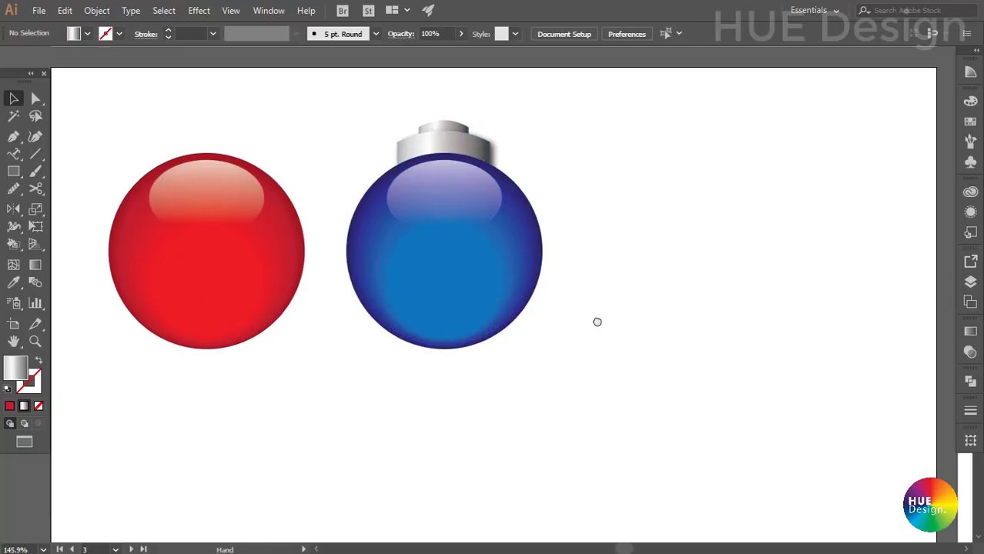
{"action": "left_click_drag", "start_coordinate": [336, 104], "coordinate": [521, 317]}
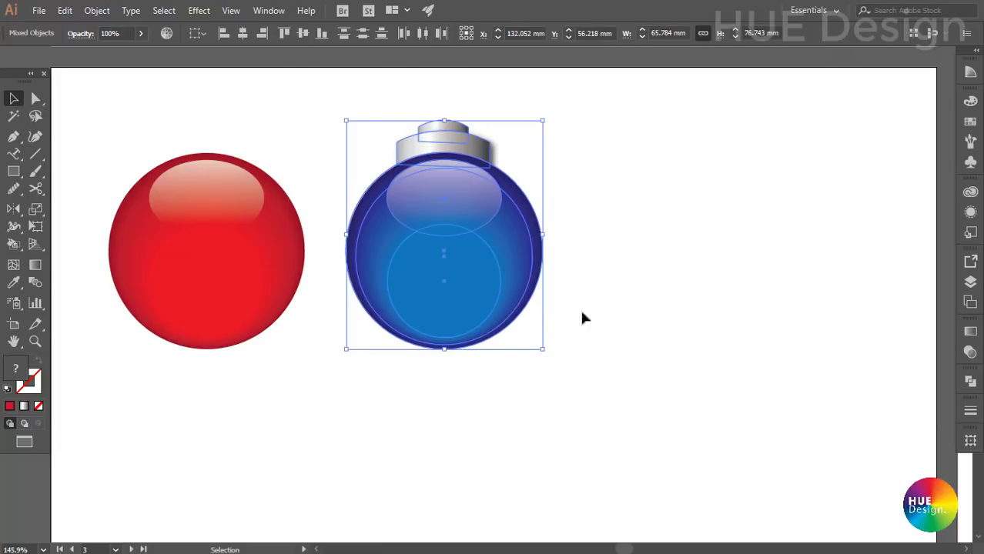
{"action": "left_click", "coordinate": [620, 325]}
{"action": "left_click_drag", "start_coordinate": [630, 330], "coordinate": [601, 310]}
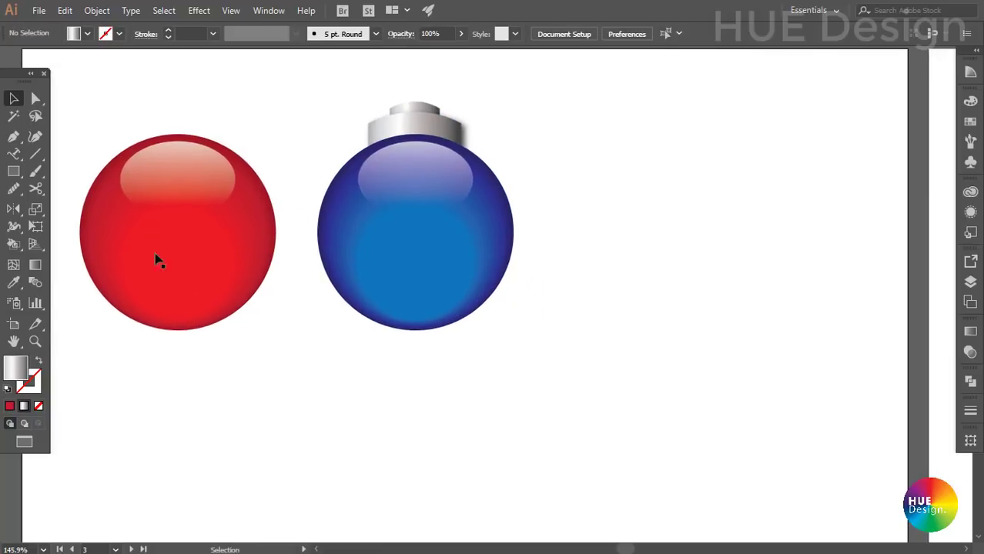
{"action": "left_click_drag", "start_coordinate": [109, 97], "coordinate": [256, 323]}
{"action": "left_click", "coordinate": [252, 339]}
- Draw a circle with the Ellipse Tool to the right of the blue ornament
{"action": "left_click", "coordinate": [14, 171]}
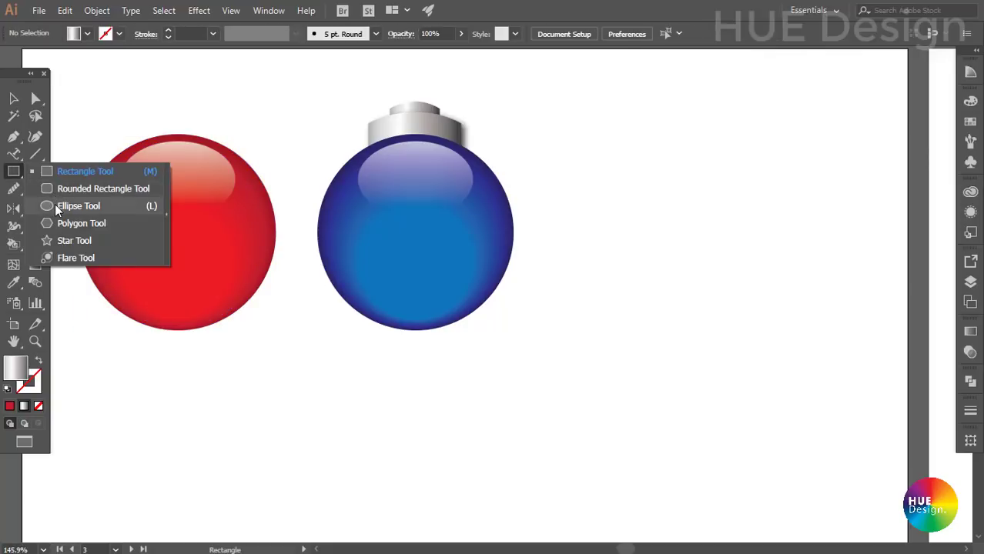
{"action": "left_click", "coordinate": [77, 206]}
{"action": "left_click_drag", "start_coordinate": [666, 286], "coordinate": [780, 176]}
{"action": "key", "text": "v"}
{"action": "left_click_drag", "start_coordinate": [716, 213], "coordinate": [744, 183]}
- Fill the new circle with a red swatch and nudge it up slightly
{"action": "left_click", "coordinate": [970, 121]}
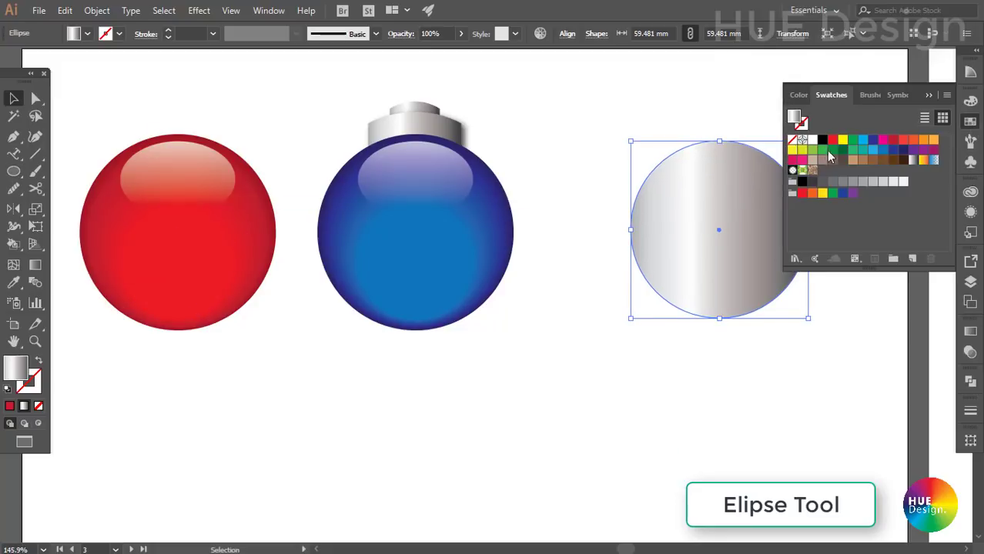
{"action": "left_click", "coordinate": [898, 141]}
{"action": "left_click", "coordinate": [748, 114]}
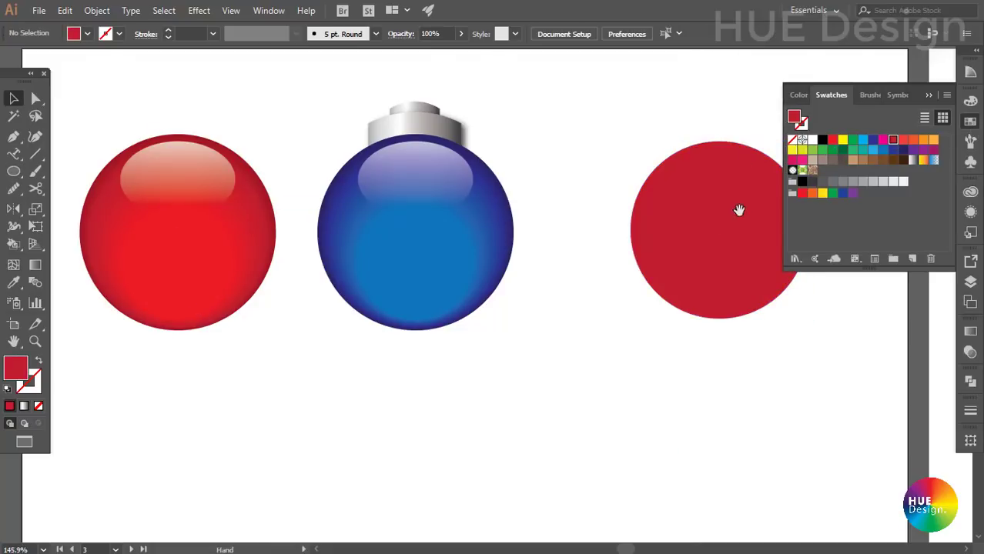
{"action": "left_click_drag", "start_coordinate": [738, 209], "coordinate": [714, 200]}
{"action": "left_click", "coordinate": [930, 95]}
{"action": "left_click", "coordinate": [693, 219]}
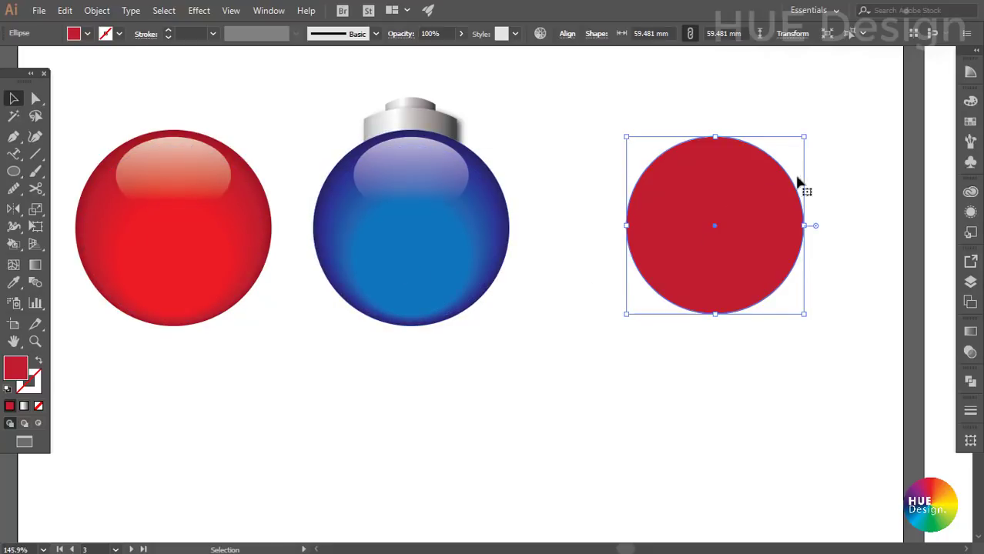
{"action": "left_click_drag", "start_coordinate": [727, 229], "coordinate": [727, 222]}
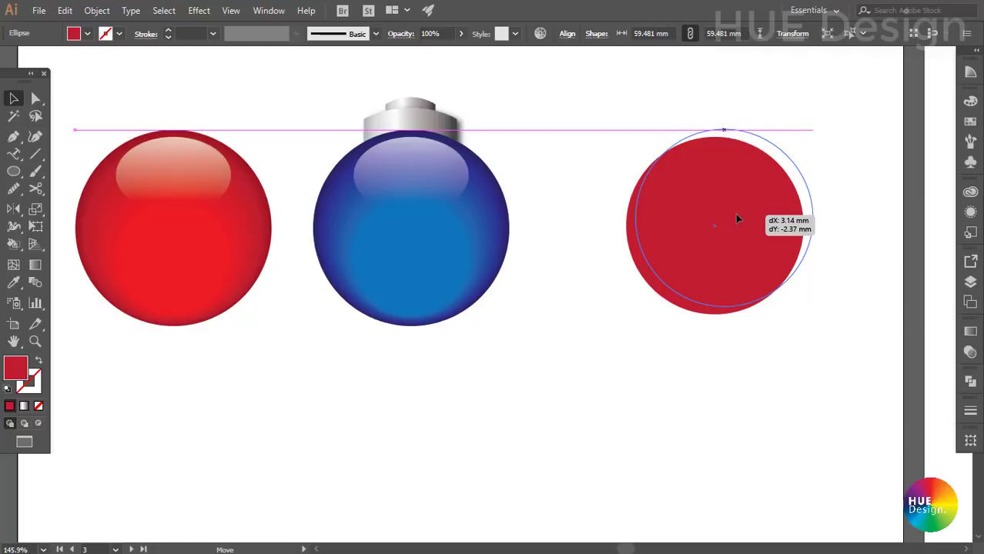
- Darken the red circle by setting its black (K) to 30%
{"action": "left_click", "coordinate": [971, 102]}
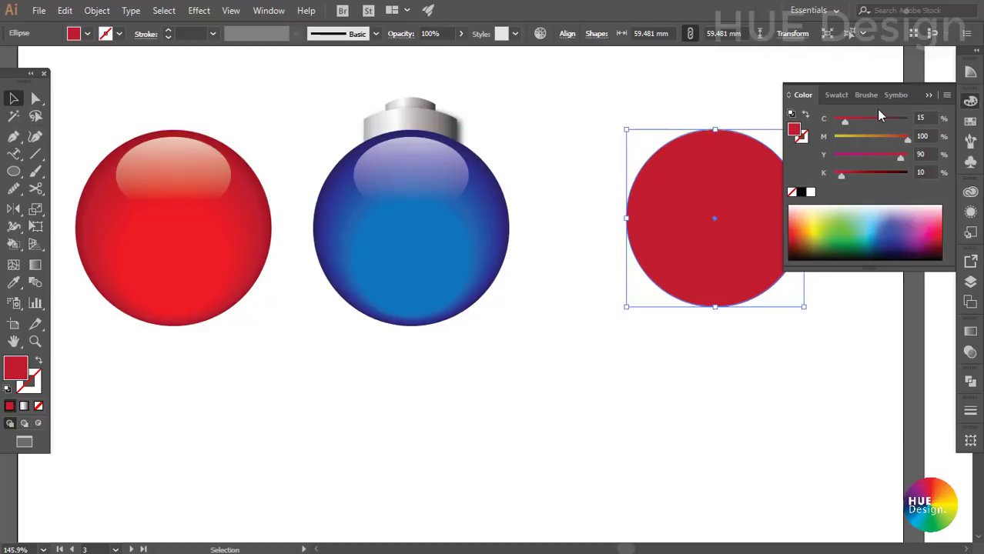
{"action": "left_click", "coordinate": [921, 171]}
{"action": "type", "text": "30"}
{"action": "key", "text": "Return"}
{"action": "left_click", "coordinate": [588, 187]}
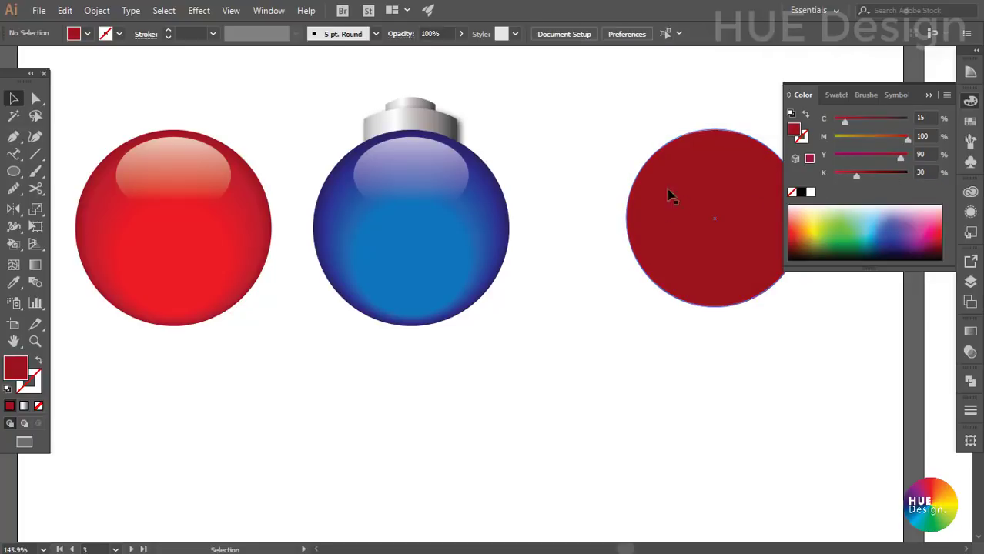
{"action": "left_click", "coordinate": [732, 224]}
{"action": "left_click_drag", "start_coordinate": [732, 224], "coordinate": [720, 224]}
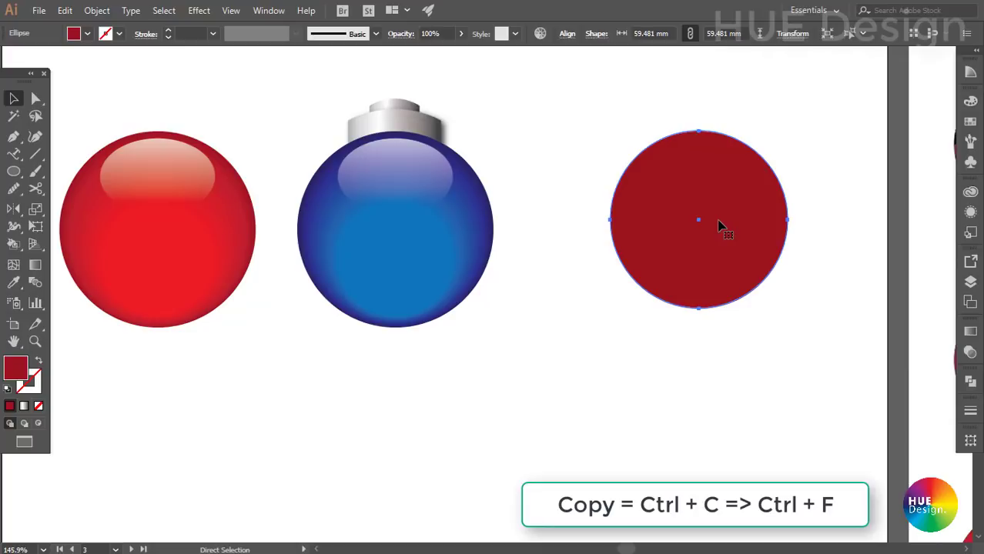
- Paste a copy in front, shrink it to 48.931 mm, nudge it down, and fill it crimson
{"action": "key", "text": "ctrl+c"}
{"action": "key", "text": "ctrl+f"}
{"action": "left_click_drag", "start_coordinate": [699, 132], "coordinate": [698, 147]}
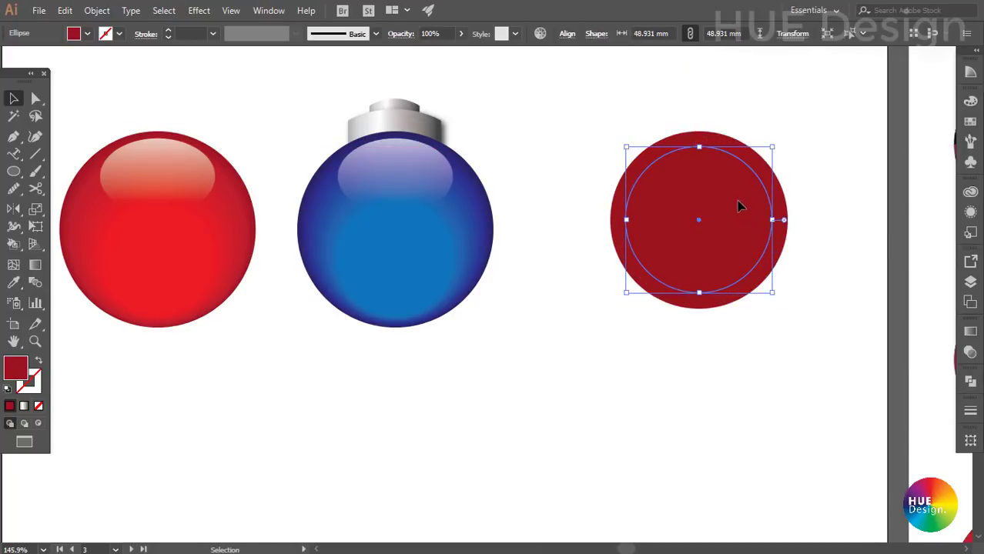
{"action": "left_click_drag", "start_coordinate": [738, 206], "coordinate": [737, 216]}
{"action": "left_click", "coordinate": [970, 121]}
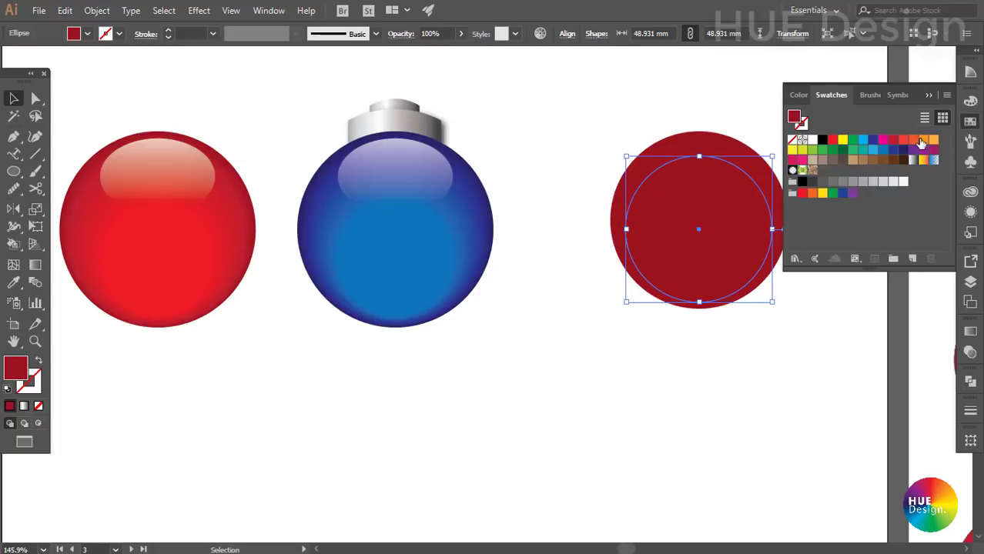
{"action": "left_click", "coordinate": [892, 141]}
{"action": "key", "text": "ctrl+shift+a"}
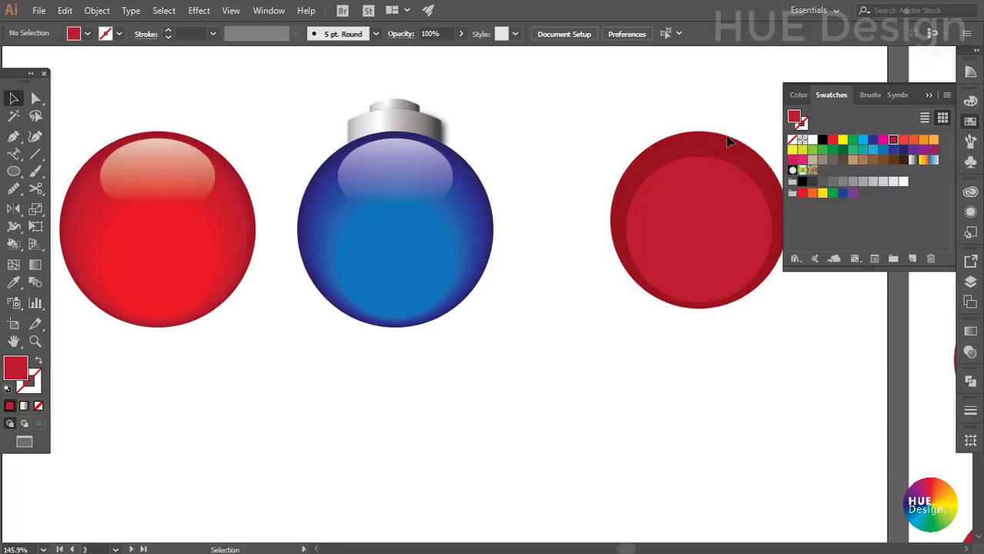
- Paste another copy in front, shrink it to 39.341 mm, lower it, and fill it bright red
{"action": "left_click", "coordinate": [928, 95]}
{"action": "left_click", "coordinate": [716, 217]}
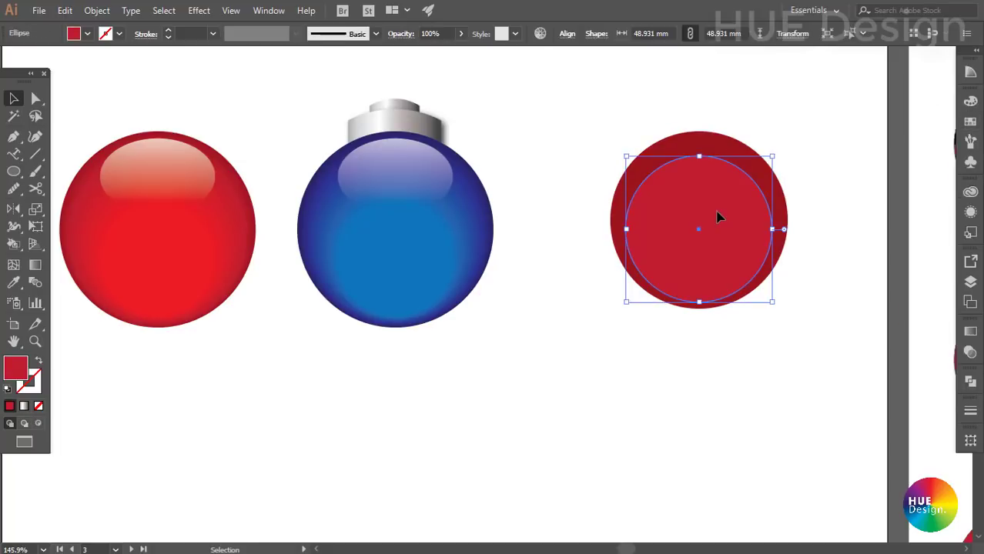
{"action": "key", "text": "ctrl+c"}
{"action": "key", "text": "ctrl+f"}
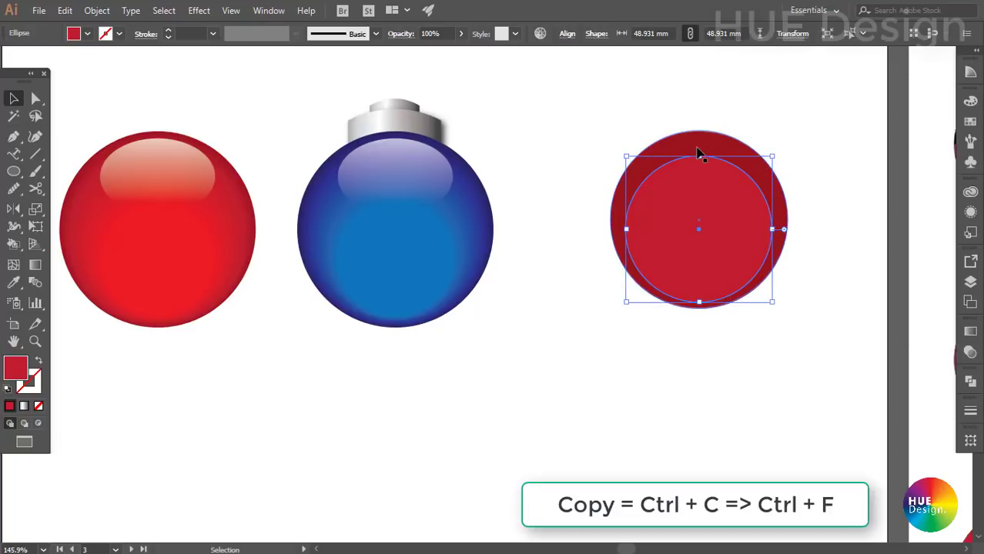
{"action": "left_click_drag", "start_coordinate": [698, 156], "coordinate": [698, 166]}
{"action": "left_click_drag", "start_coordinate": [710, 209], "coordinate": [710, 222]}
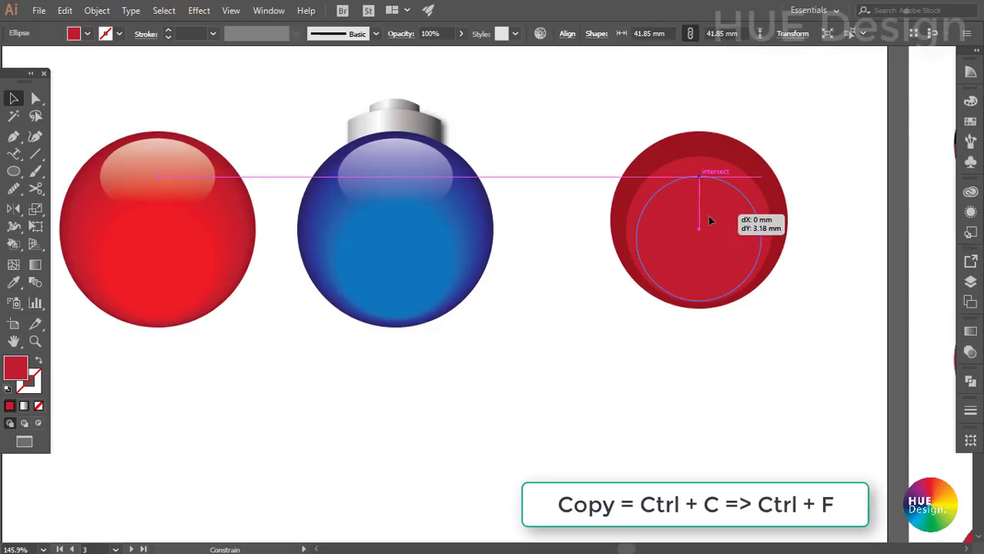
{"action": "left_click", "coordinate": [969, 121]}
{"action": "left_click", "coordinate": [832, 139]}
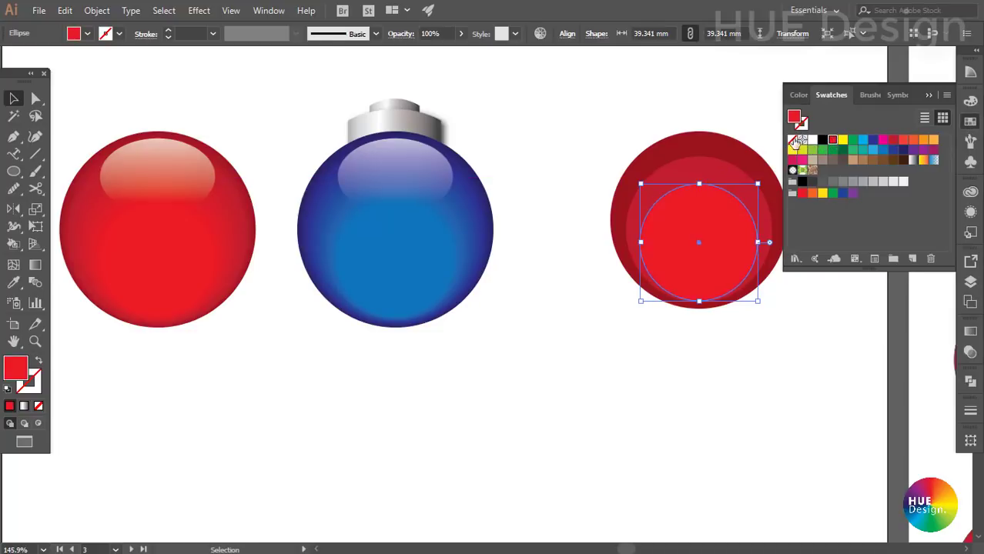
{"action": "left_click", "coordinate": [567, 173]}
{"action": "left_click", "coordinate": [927, 94]}
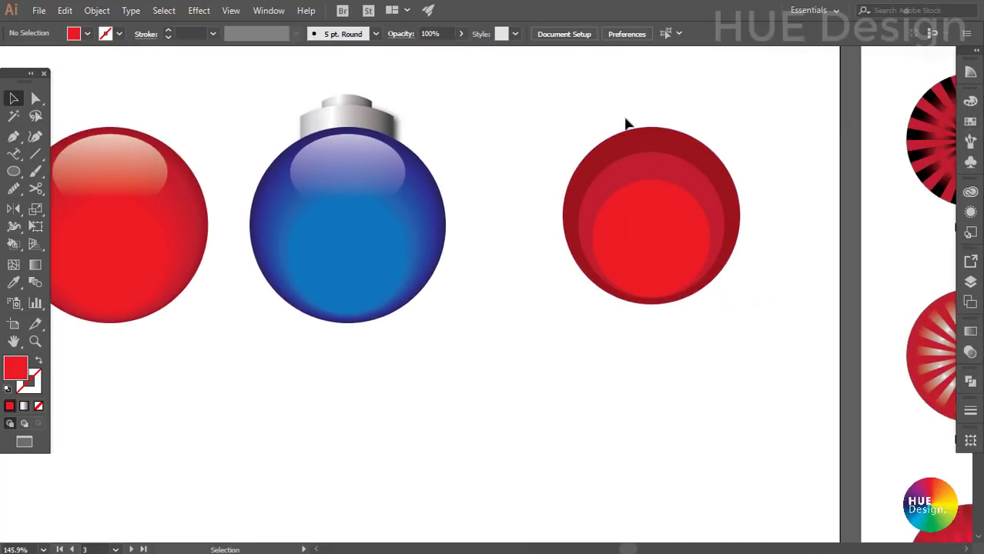
- Blend the three nested red circles with Smooth Color spacing into one shaded ball
{"action": "left_click_drag", "start_coordinate": [608, 100], "coordinate": [696, 207]}
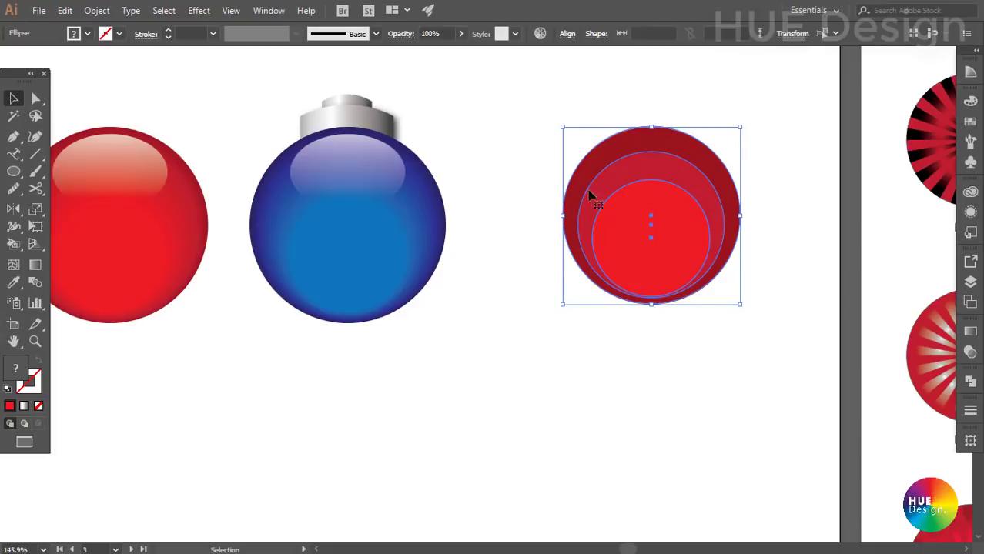
{"action": "double_click", "coordinate": [35, 283]}
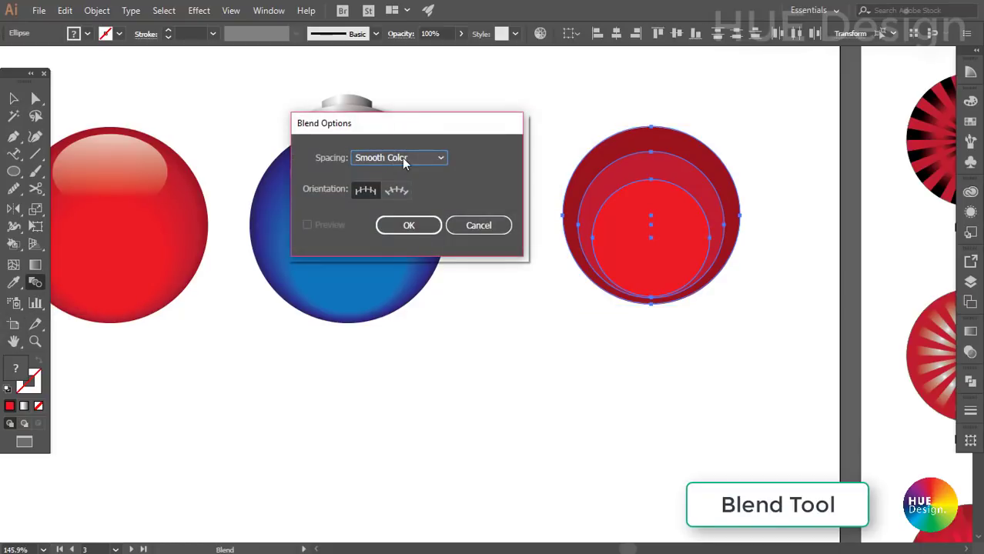
{"action": "left_click", "coordinate": [401, 229]}
{"action": "left_click", "coordinate": [614, 210]}
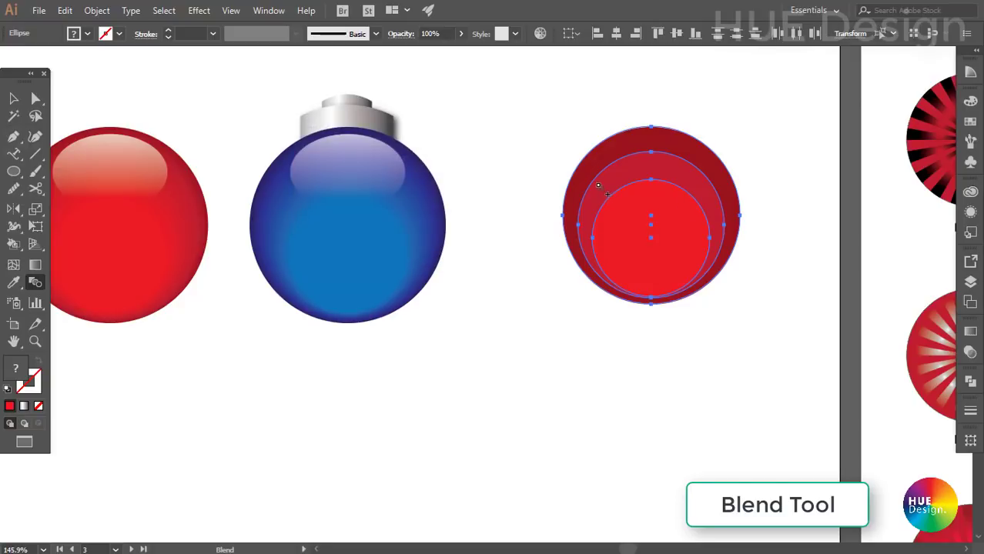
{"action": "left_click", "coordinate": [593, 176]}
{"action": "key", "text": "v"}
{"action": "left_click", "coordinate": [764, 287]}
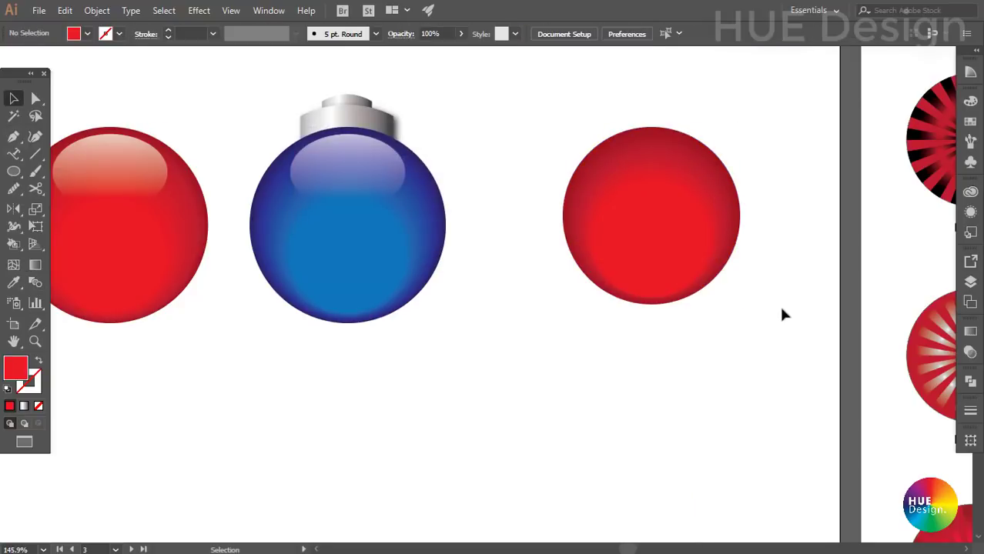
{"action": "key", "text": "a"}
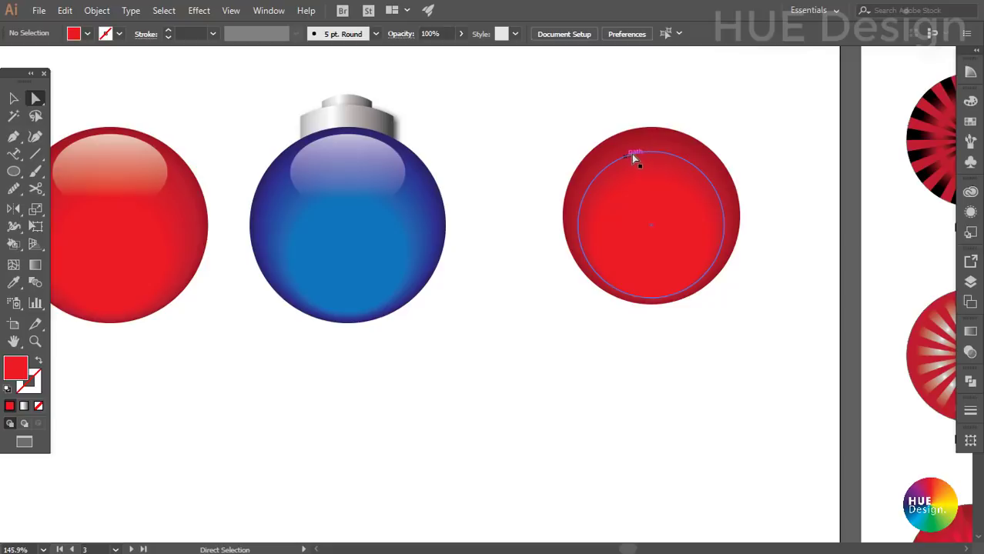
- Enlarge the blend's inner bright red circle
{"action": "left_click", "coordinate": [665, 160]}
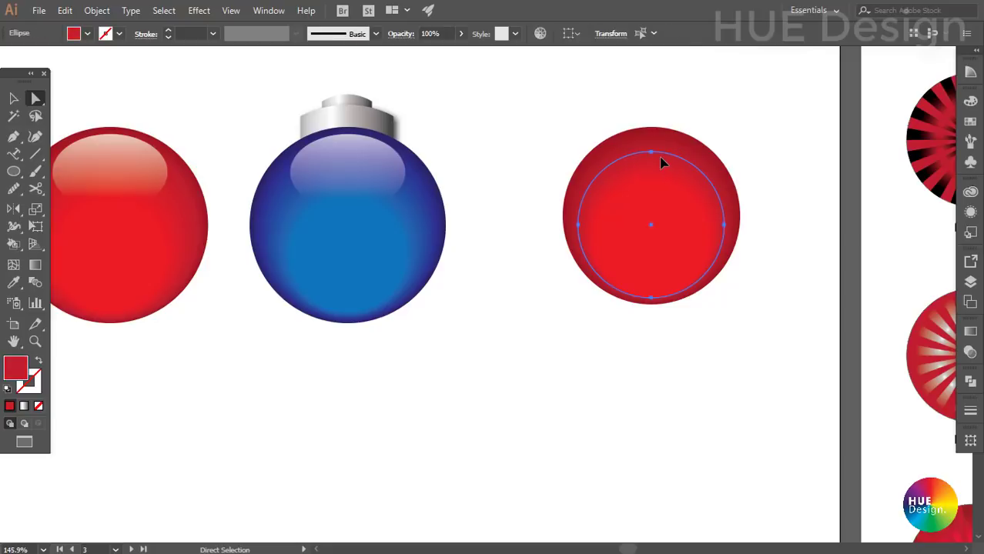
{"action": "key", "text": "v"}
{"action": "left_click_drag", "start_coordinate": [651, 153], "coordinate": [651, 143]}
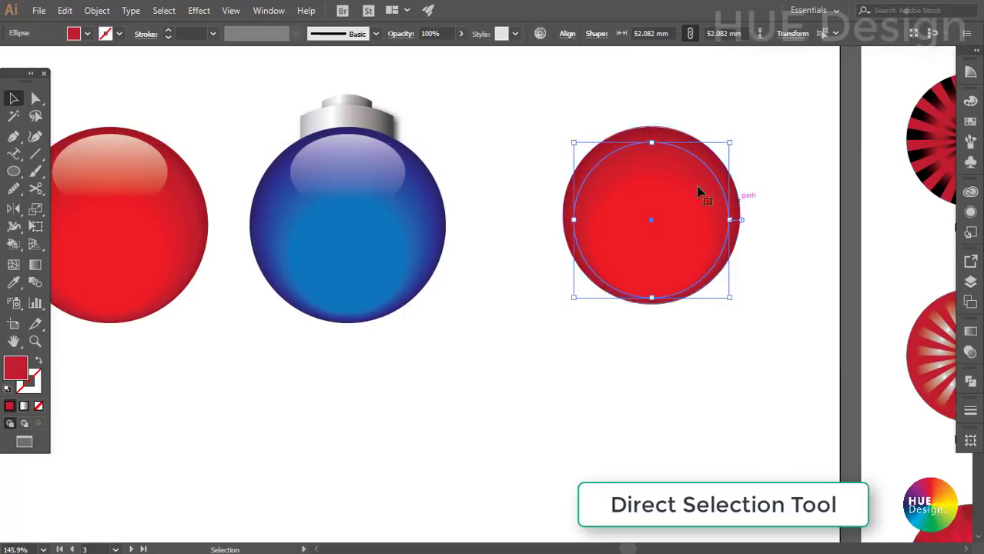
{"action": "key", "text": "a"}
{"action": "key", "text": "ctrl+shift+a"}
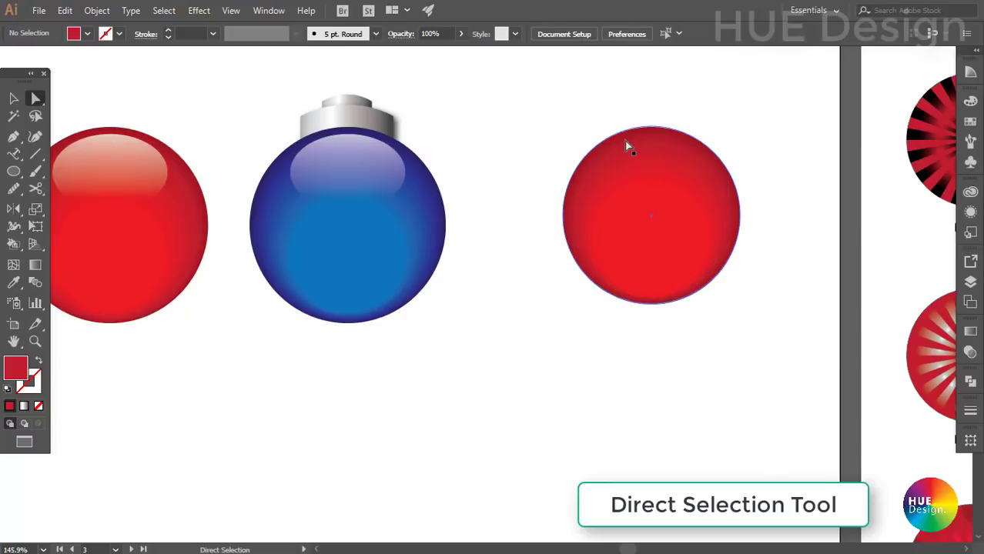
- Set the blend's outer circle black (K) to 40% for a darker rim
{"action": "left_click", "coordinate": [626, 144]}
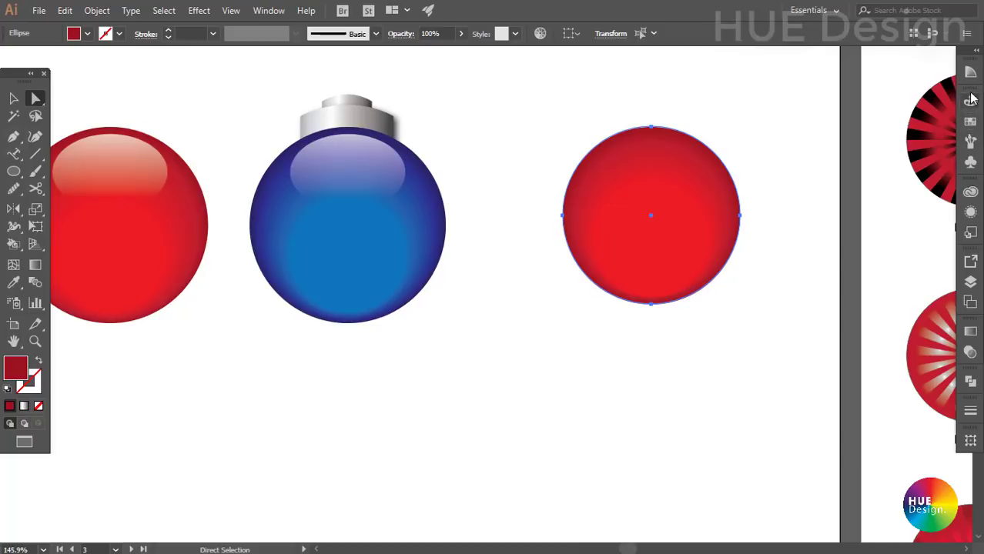
{"action": "left_click", "coordinate": [969, 102]}
{"action": "left_click", "coordinate": [920, 173]}
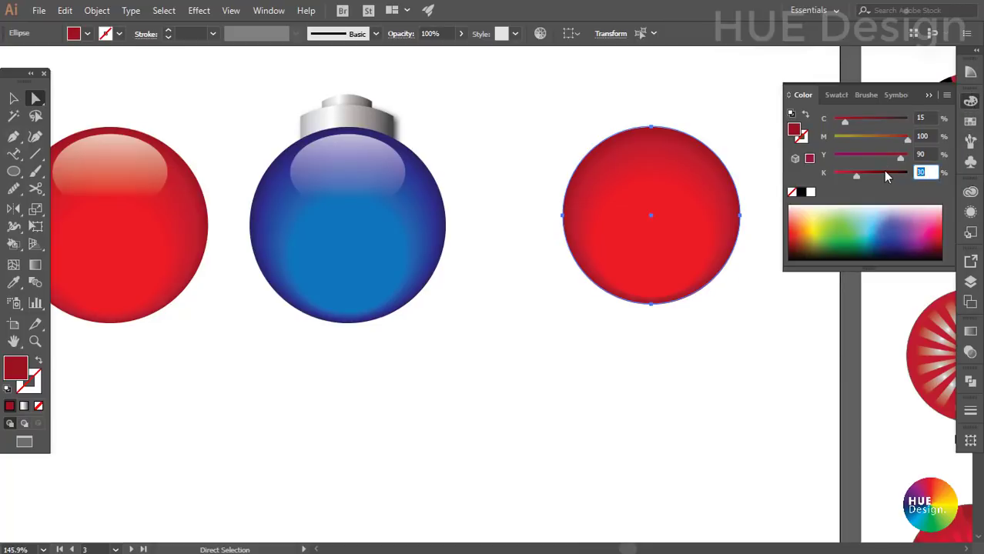
{"action": "type", "text": "50"}
{"action": "key", "text": "Return"}
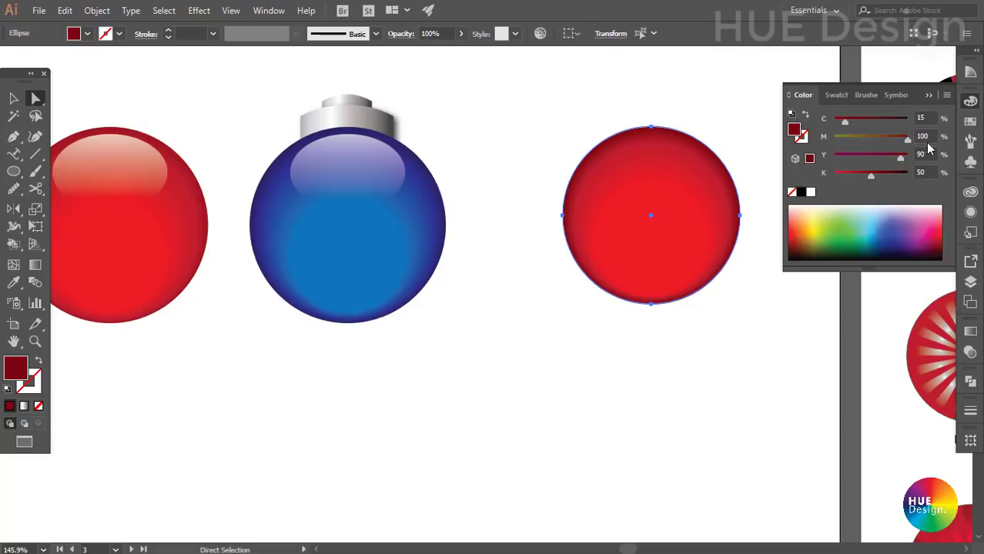
{"action": "left_click", "coordinate": [924, 172]}
{"action": "type", "text": "40"}
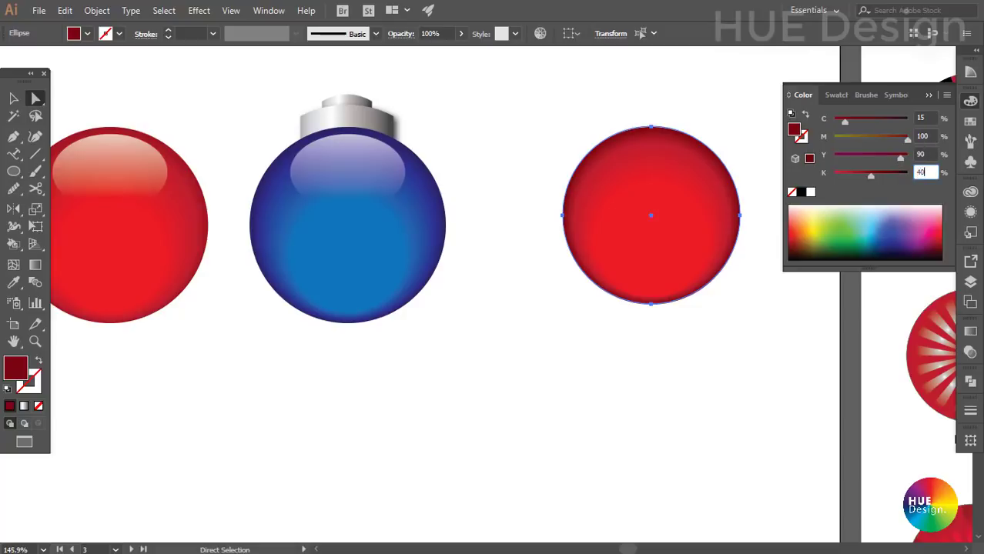
{"action": "key", "text": "Return"}
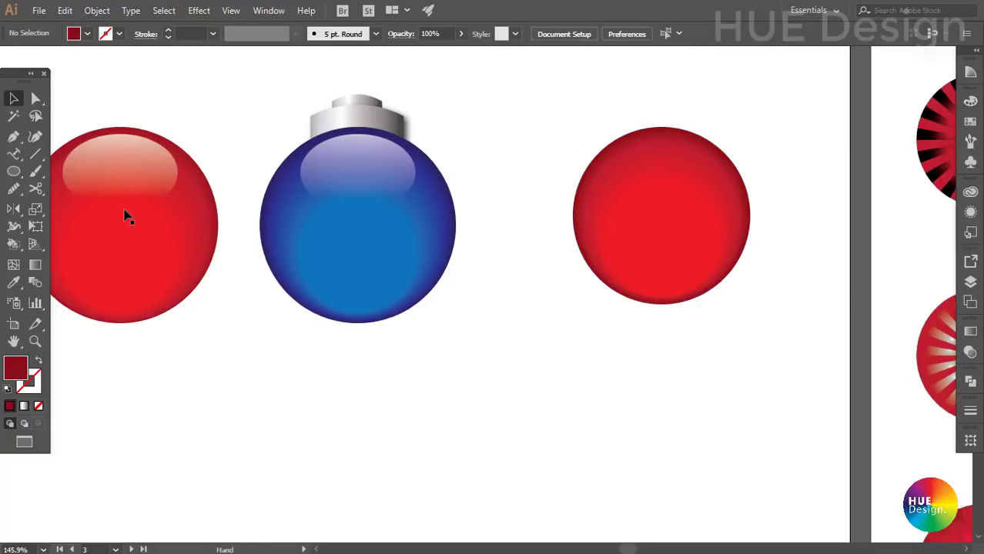
{"action": "left_click", "coordinate": [13, 171]}
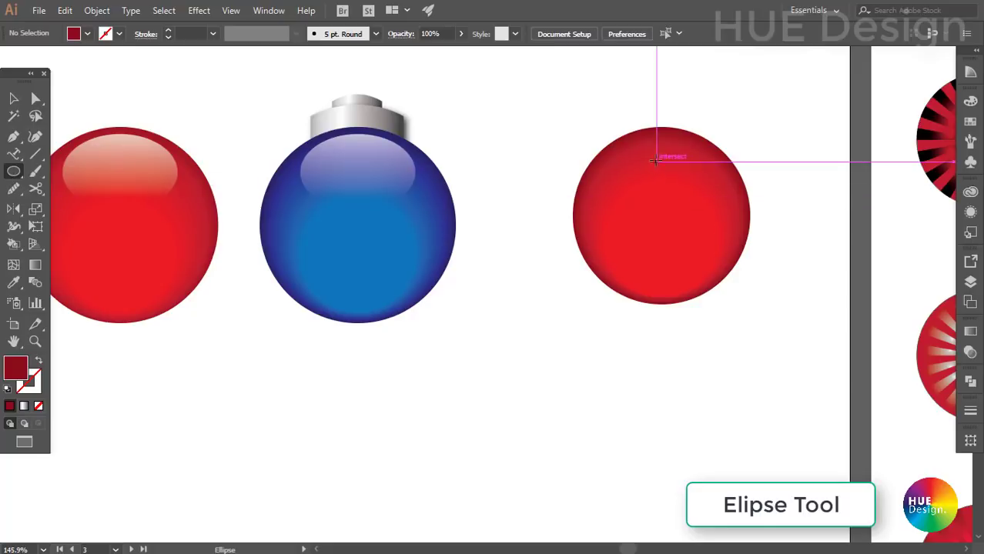
- Draw a highlight ellipse across the ball's top with a white-to-black gradient spanning the full slider
{"action": "left_click_drag", "start_coordinate": [660, 165], "coordinate": [713, 193]}
{"action": "key", "text": "v"}
{"action": "left_click", "coordinate": [970, 331]}
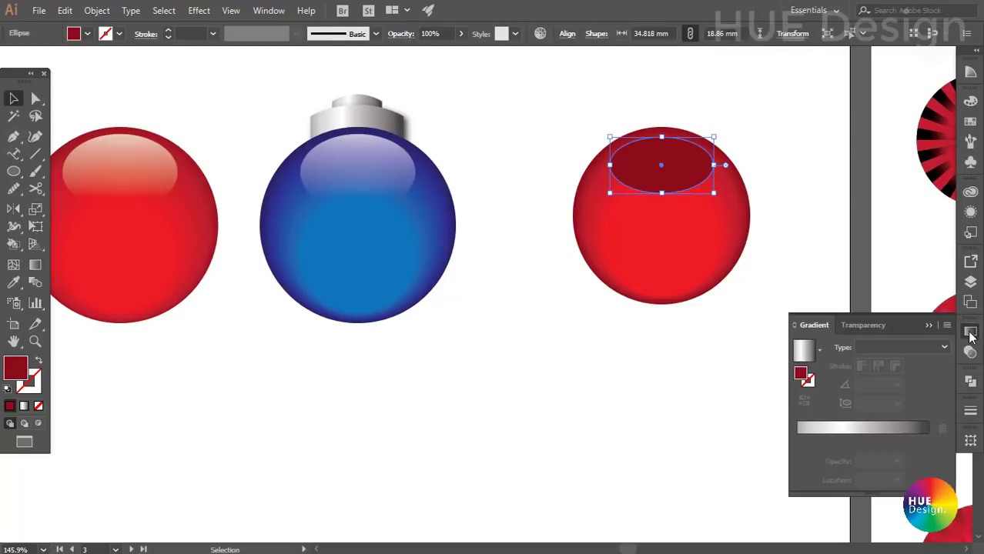
{"action": "left_click", "coordinate": [865, 428]}
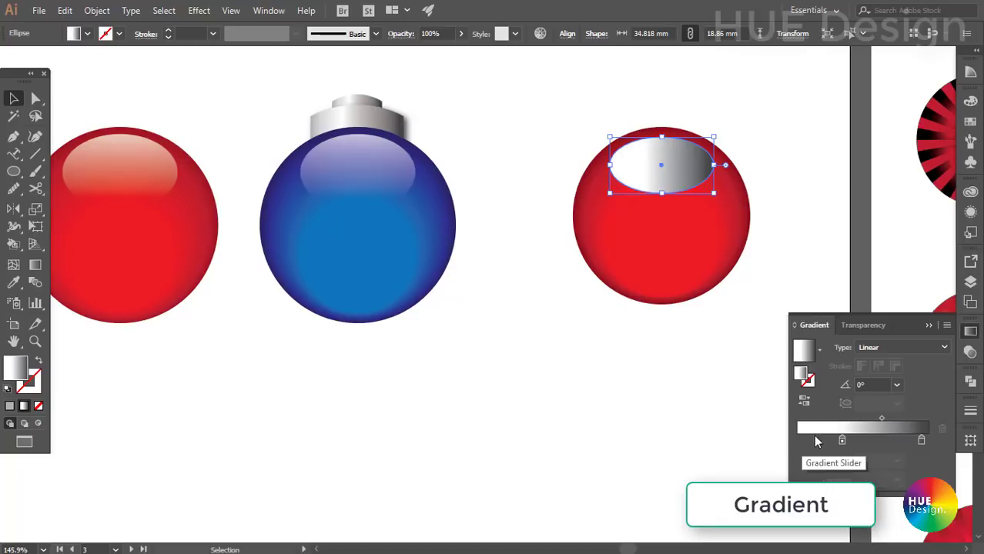
{"action": "left_click_drag", "start_coordinate": [842, 440], "coordinate": [796, 440]}
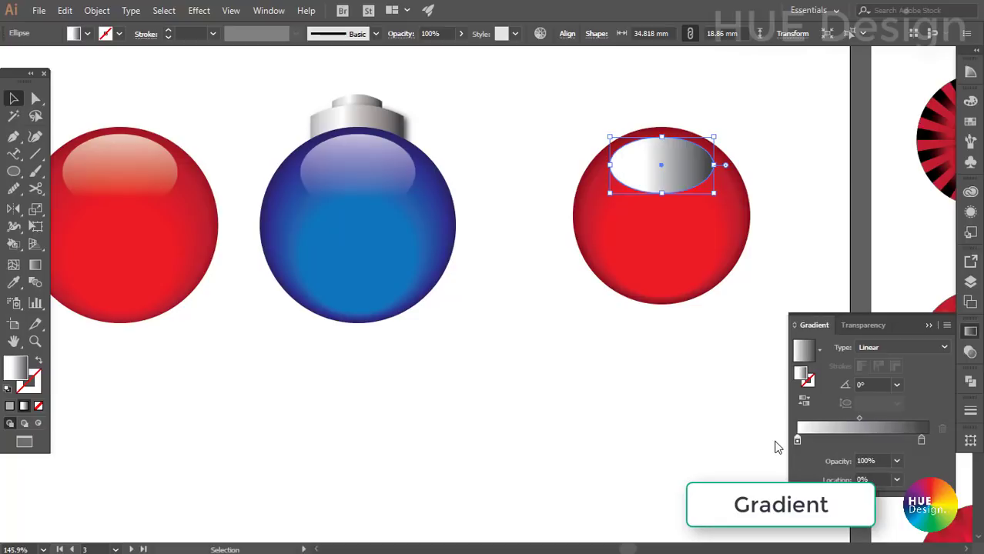
{"action": "left_click", "coordinate": [923, 440]}
{"action": "left_click_drag", "start_coordinate": [926, 445], "coordinate": [930, 444]}
- Set the gradient's end stop to 100% cyan, magenta, yellow and black
{"action": "double_click", "coordinate": [928, 442]}
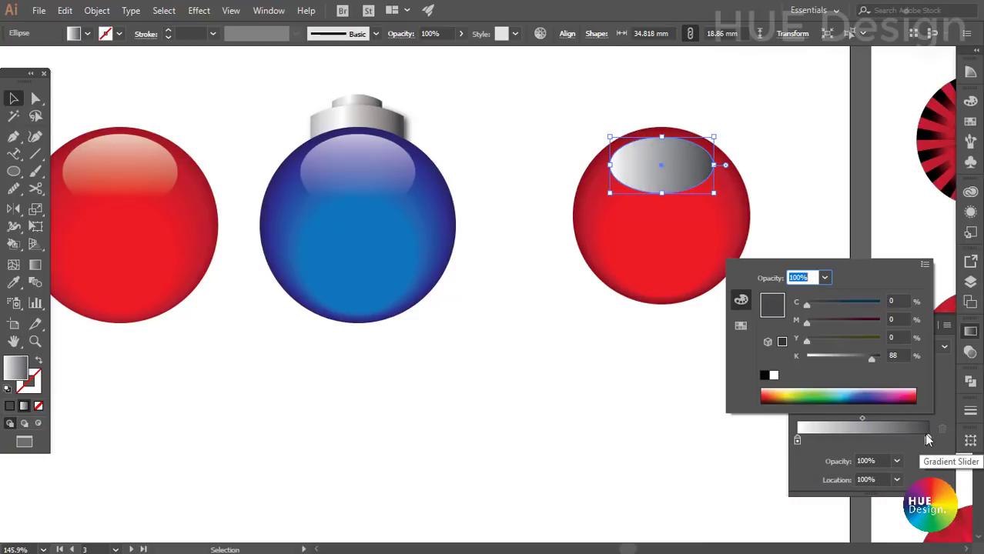
{"action": "left_click_drag", "start_coordinate": [873, 356], "coordinate": [882, 356]}
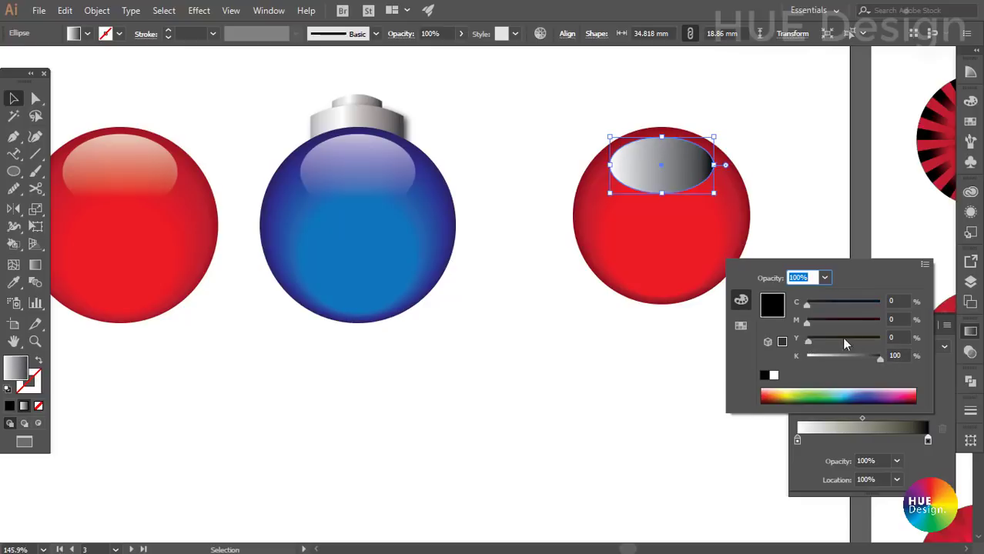
{"action": "left_click_drag", "start_coordinate": [806, 339], "coordinate": [882, 340]}
{"action": "left_click_drag", "start_coordinate": [807, 324], "coordinate": [879, 317]}
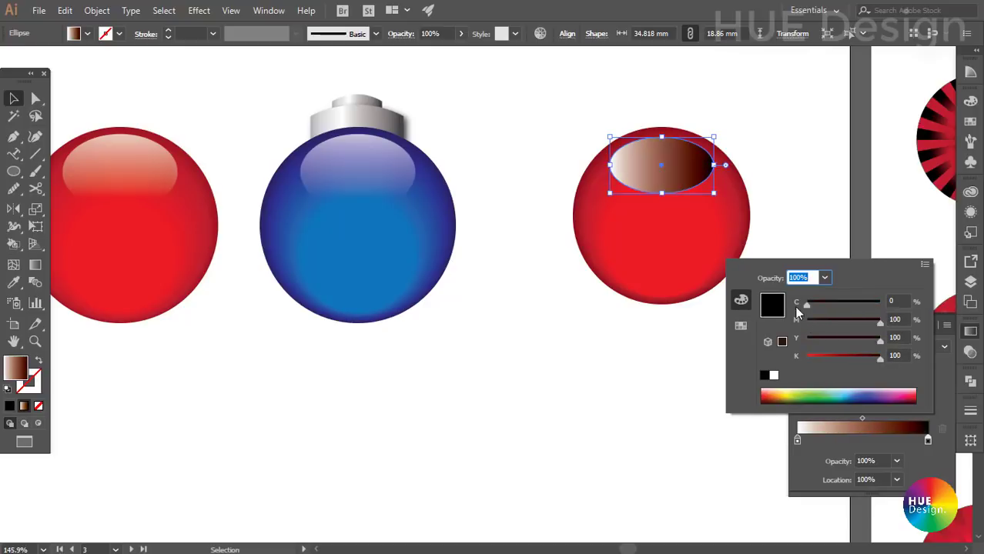
{"action": "left_click_drag", "start_coordinate": [801, 306], "coordinate": [893, 306]}
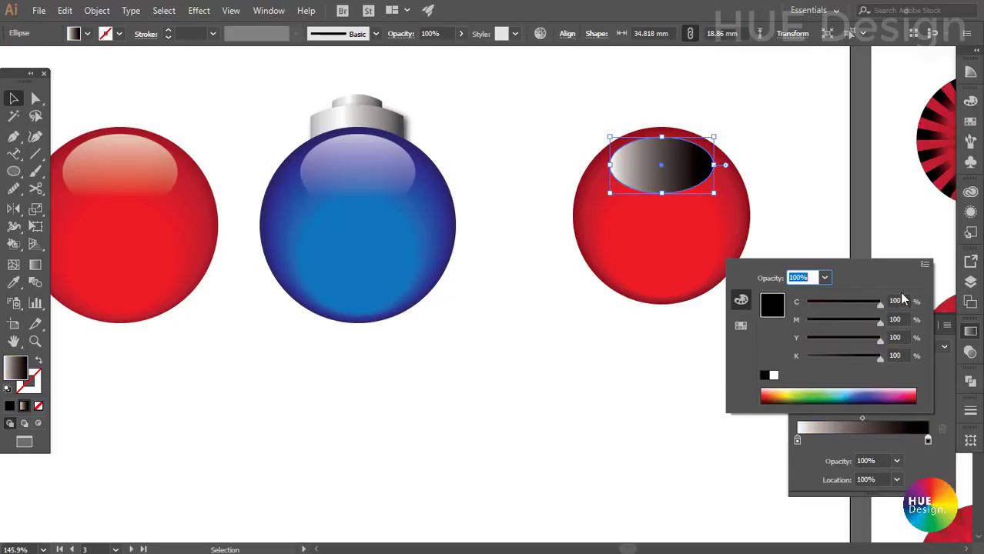
{"action": "left_click", "coordinate": [968, 336]}
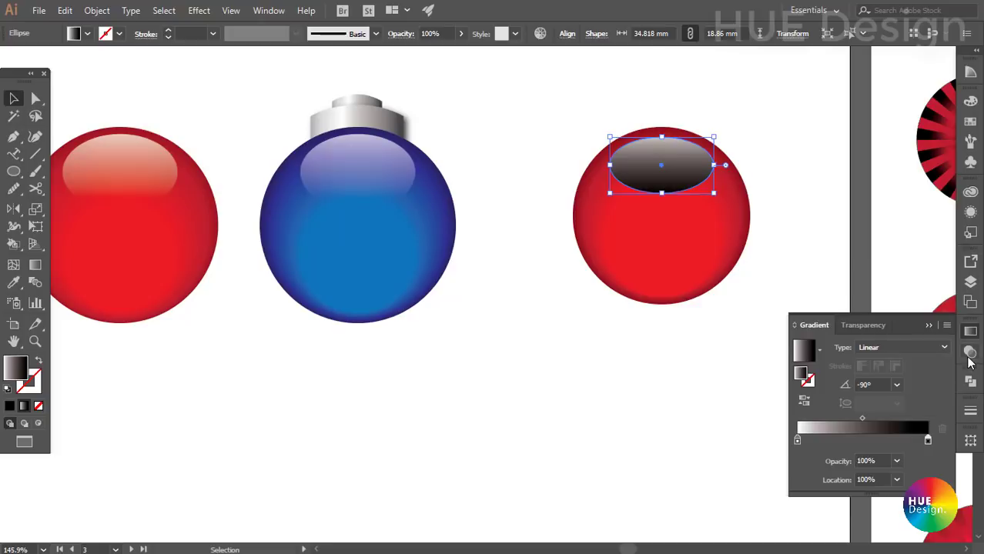
- Set the highlight ellipse to the Screen blend mode
{"action": "left_click", "coordinate": [864, 325]}
{"action": "left_click", "coordinate": [831, 346]}
{"action": "left_click", "coordinate": [819, 162]}
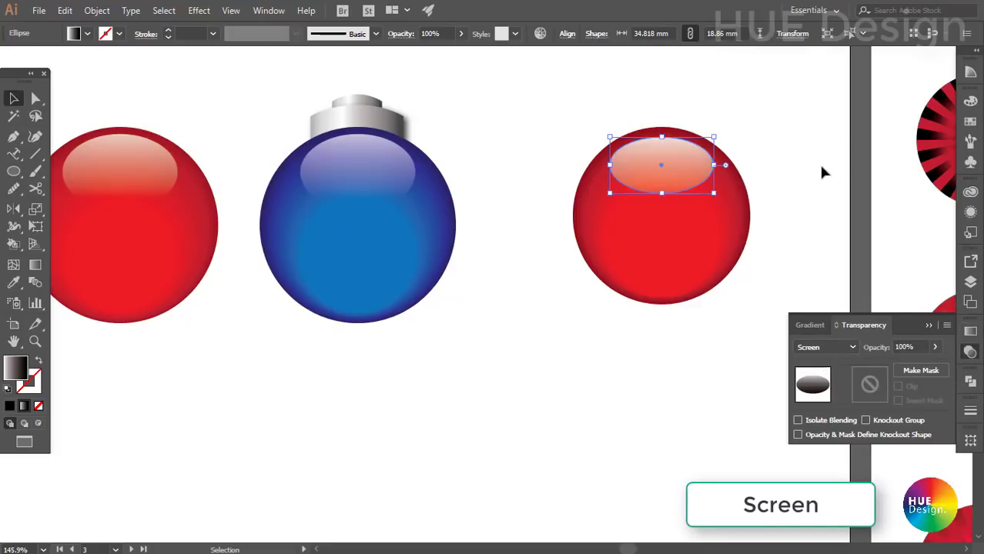
{"action": "left_click", "coordinate": [693, 186]}
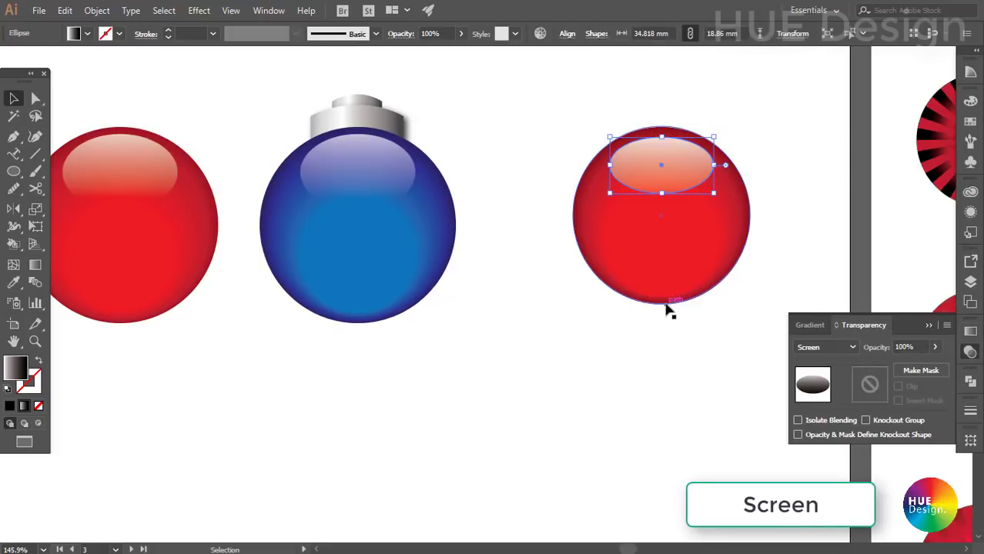
- Reshape the highlight's gradient fade and stretch the ellipse taller downward
{"action": "key", "text": "g"}
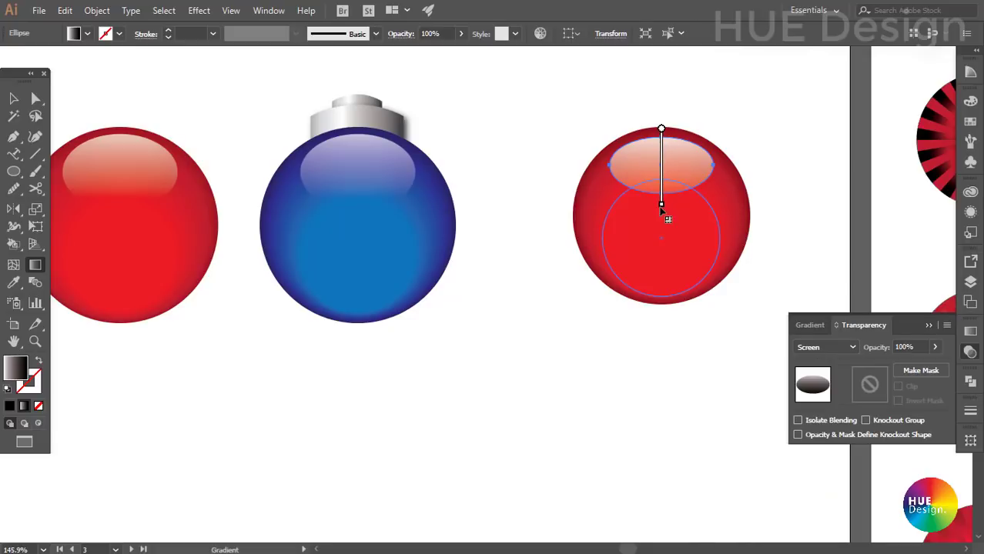
{"action": "left_click_drag", "start_coordinate": [661, 208], "coordinate": [662, 193]}
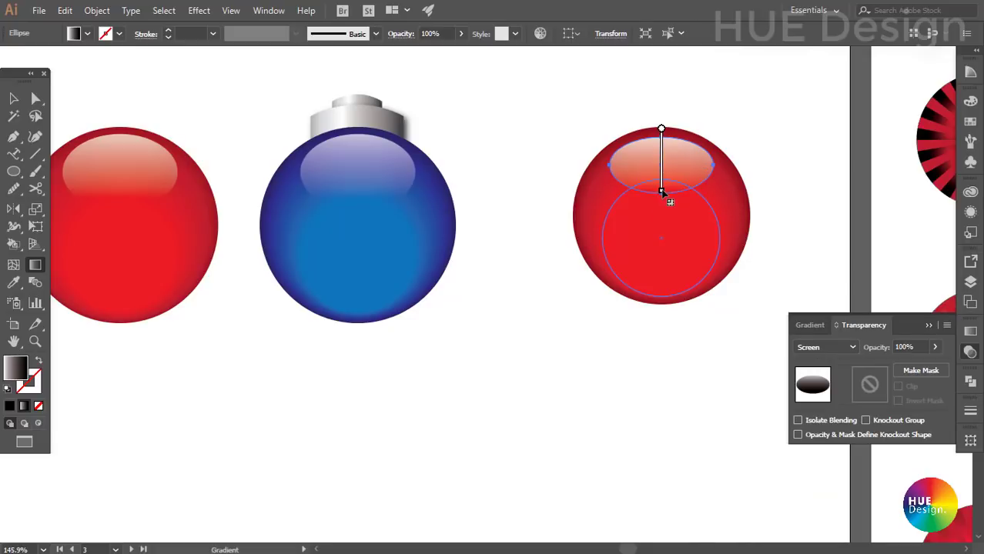
{"action": "key", "text": "v"}
{"action": "left_click", "coordinate": [757, 207]}
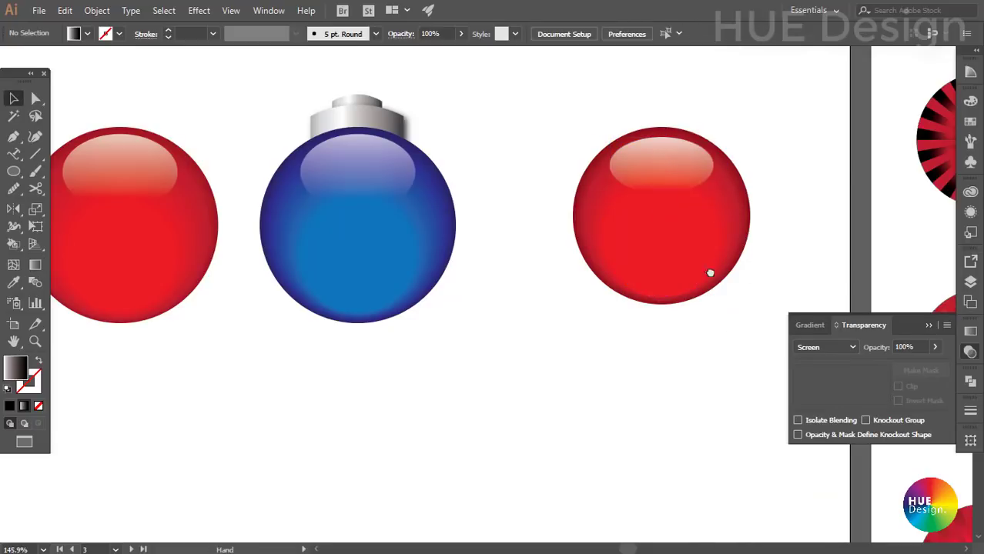
{"action": "mouse_move", "coordinate": [757, 247]}
{"action": "left_mouse_down"}
{"action": "mouse_move", "coordinate": [715, 257]}
{"action": "mouse_move", "coordinate": [760, 284]}
{"action": "left_mouse_up"}
{"action": "left_click", "coordinate": [664, 208]}
{"action": "left_click_drag", "start_coordinate": [663, 224], "coordinate": [663, 241]}
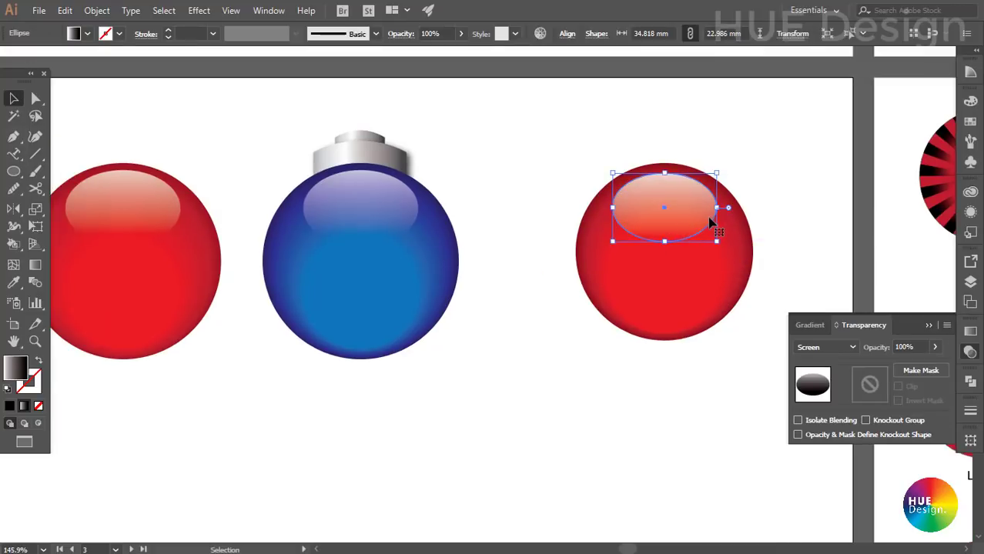
{"action": "left_click", "coordinate": [788, 164]}
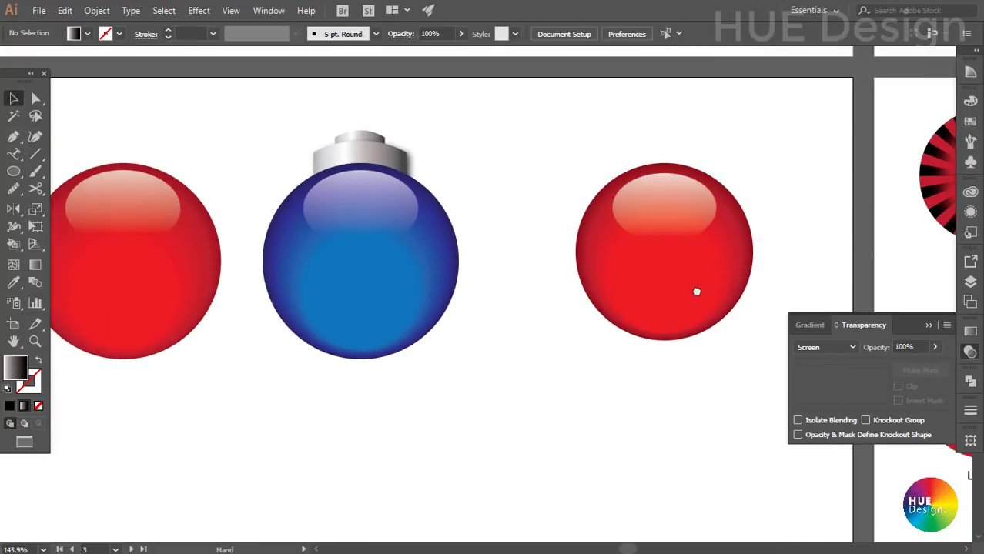
{"action": "left_click_drag", "start_coordinate": [696, 288], "coordinate": [705, 292]}
{"action": "left_click_drag", "start_coordinate": [694, 223], "coordinate": [582, 388]}
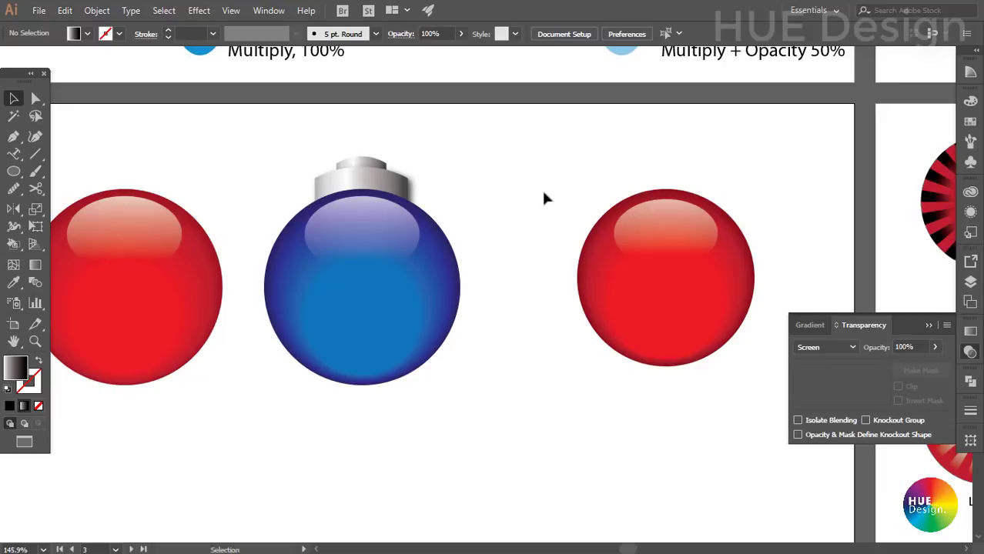
- Duplicate the right red glossy ball straight down beneath the original
{"action": "left_click_drag", "start_coordinate": [564, 182], "coordinate": [806, 413]}
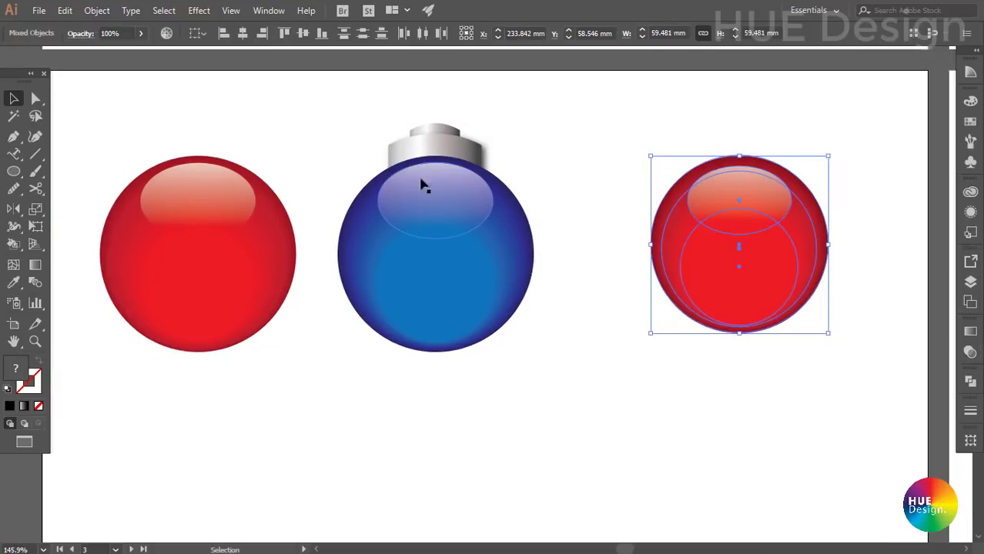
{"action": "left_click", "coordinate": [419, 211]}
{"action": "left_click", "coordinate": [592, 143]}
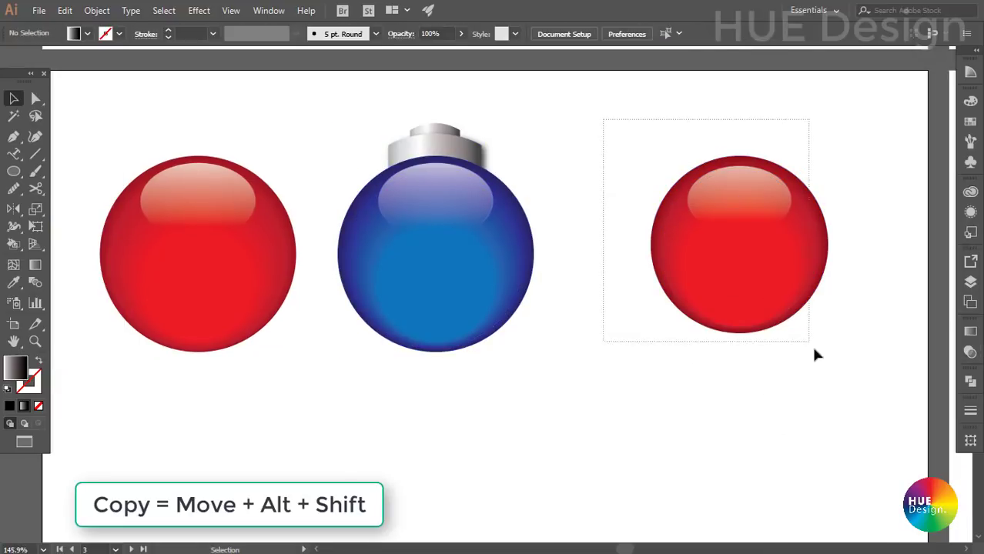
{"action": "left_click_drag", "start_coordinate": [604, 121], "coordinate": [810, 344]}
{"action": "left_click_drag", "start_coordinate": [783, 291], "coordinate": [792, 472]}
{"action": "left_click_drag", "start_coordinate": [875, 439], "coordinate": [870, 374]}
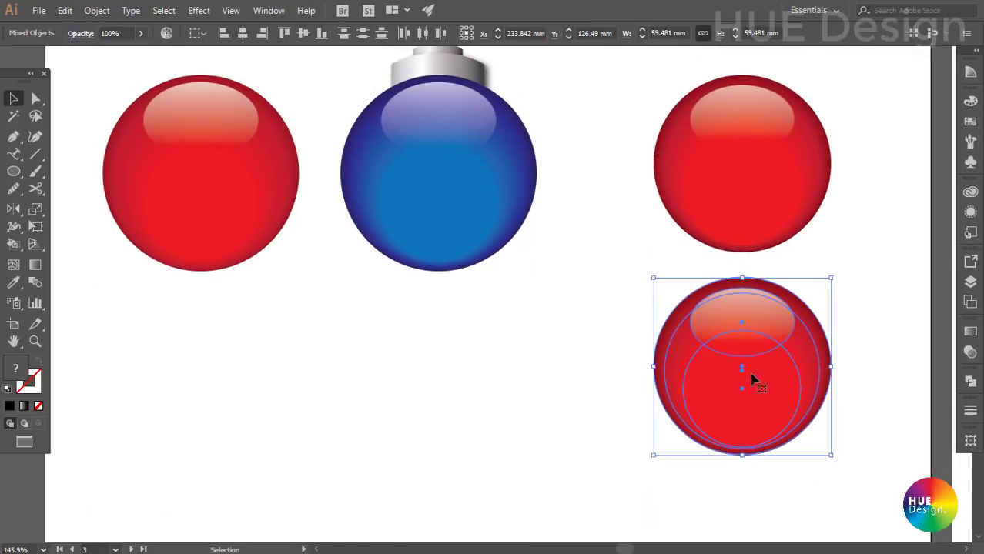
{"action": "scroll", "coordinate": [821, 428], "scroll_direction": "up", "scroll_amount": 1}
{"action": "left_click", "coordinate": [824, 423]}
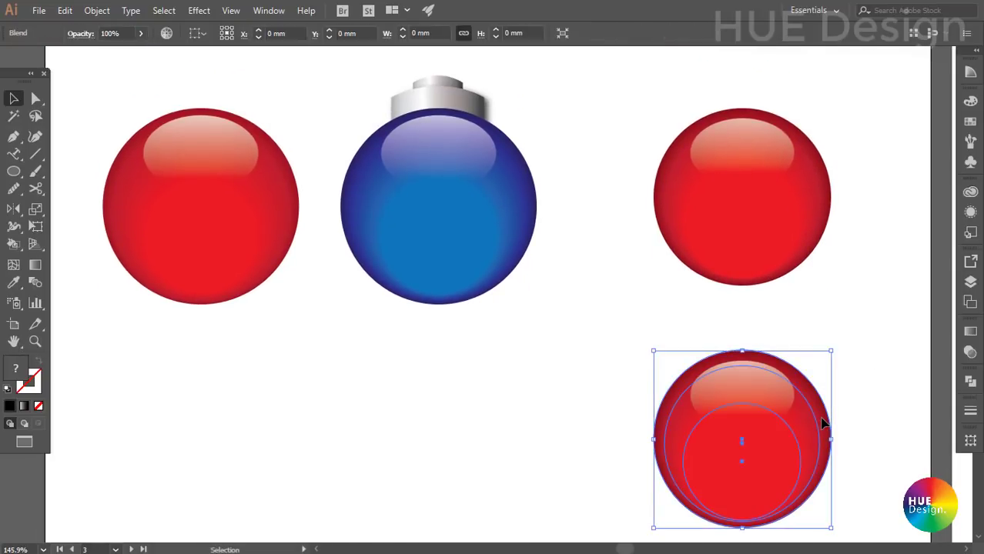
{"action": "left_click", "coordinate": [861, 405]}
- Recolour the copy's inner circles blue and its outer rim dark navy
{"action": "key", "text": "a"}
{"action": "left_click", "coordinate": [787, 457]}
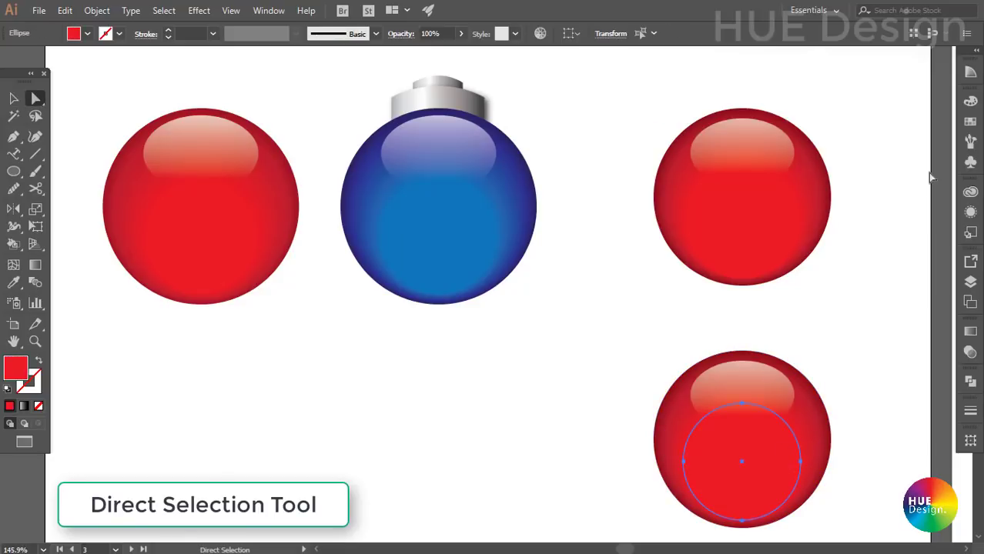
{"action": "left_click", "coordinate": [969, 121]}
{"action": "left_click", "coordinate": [873, 154]}
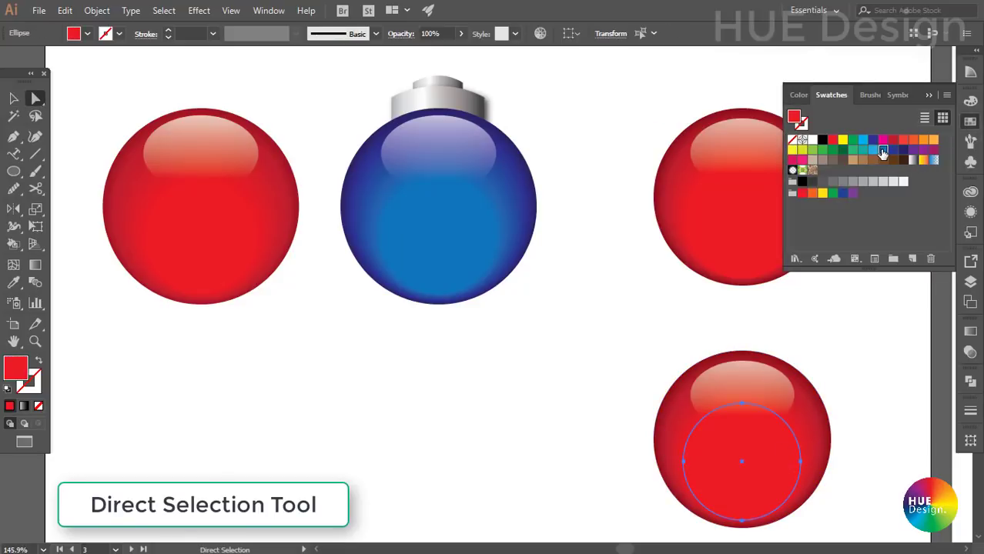
{"action": "left_click", "coordinate": [807, 421]}
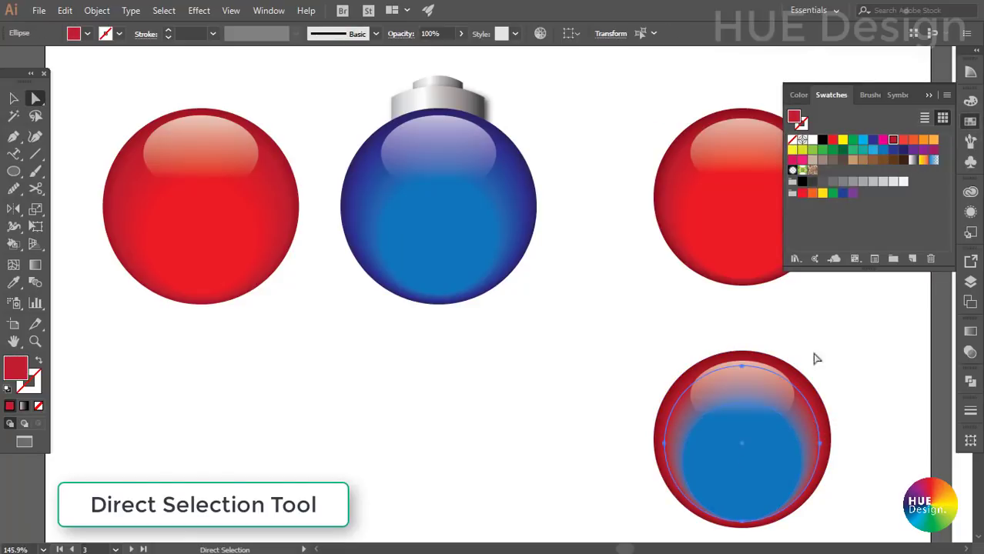
{"action": "left_click", "coordinate": [893, 150]}
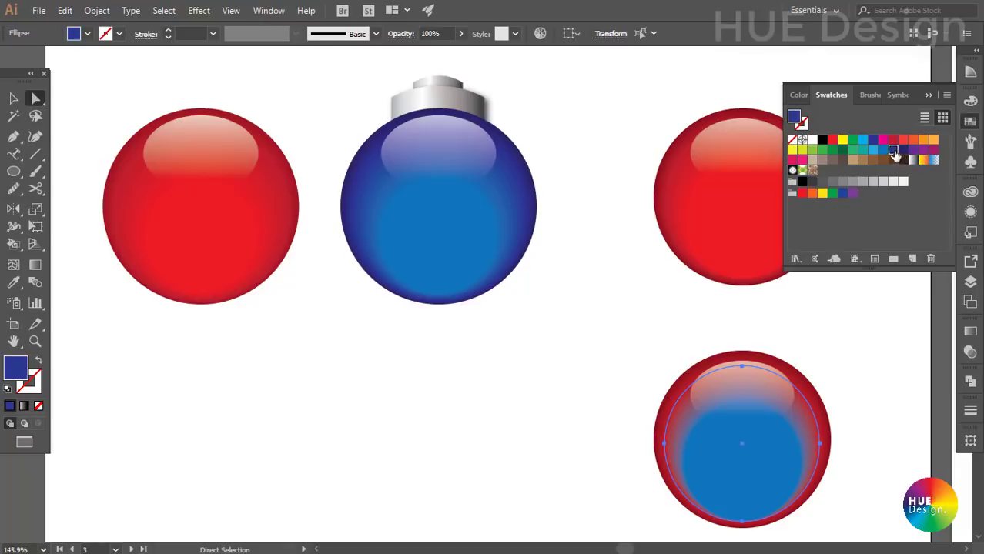
{"action": "left_click", "coordinate": [821, 403]}
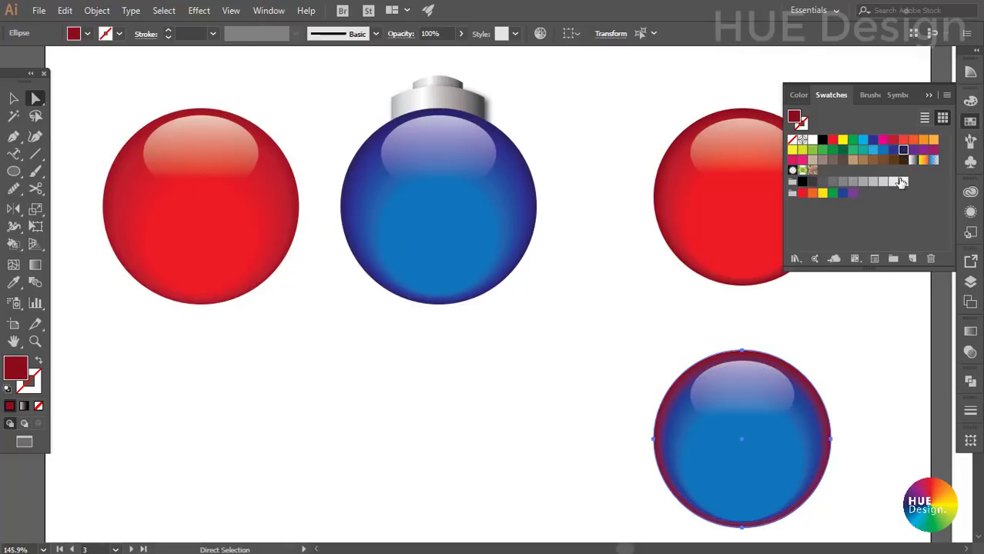
{"action": "left_click", "coordinate": [902, 149]}
{"action": "left_click", "coordinate": [856, 378]}
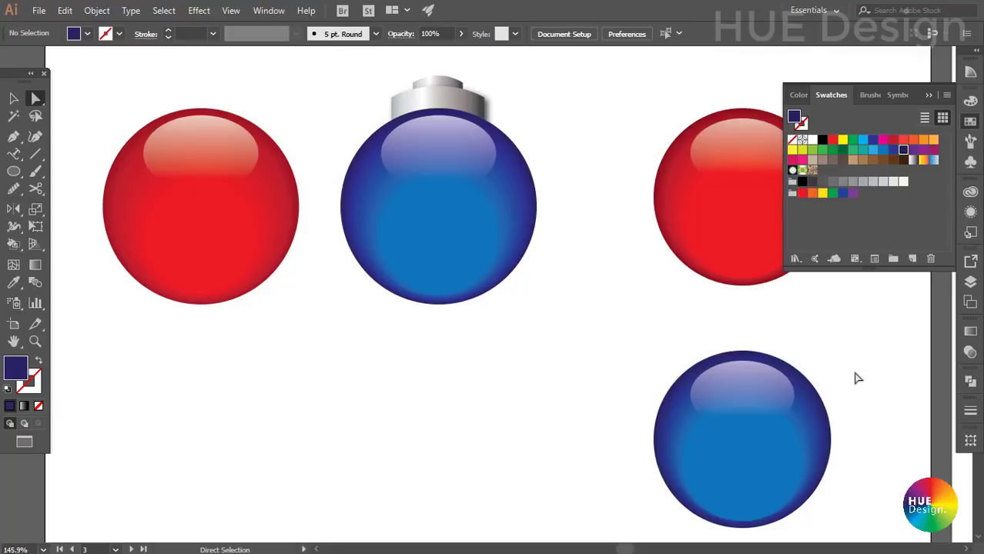
{"action": "left_click", "coordinate": [928, 96]}
{"action": "key", "text": "v"}
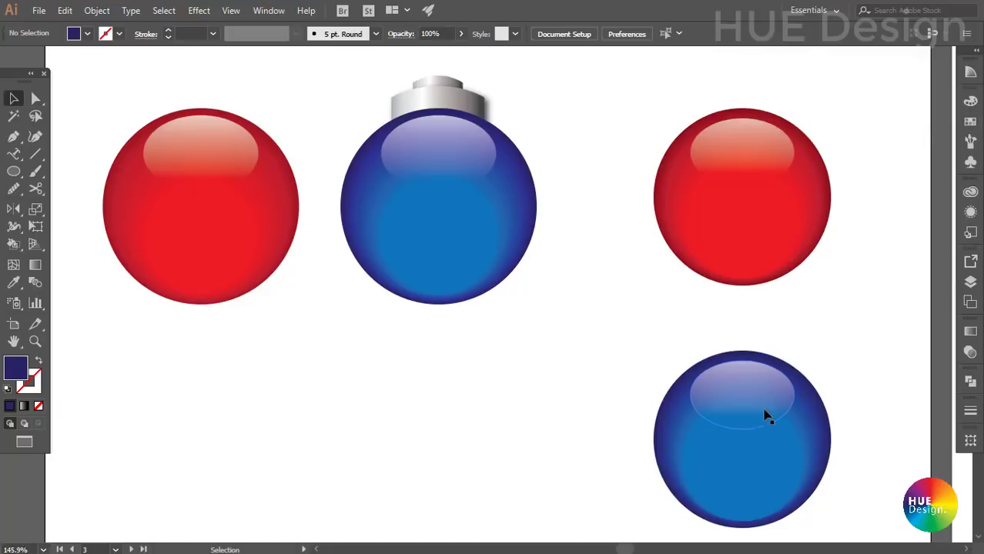
{"action": "scroll", "coordinate": [831, 398], "scroll_direction": "right", "scroll_amount": 1}
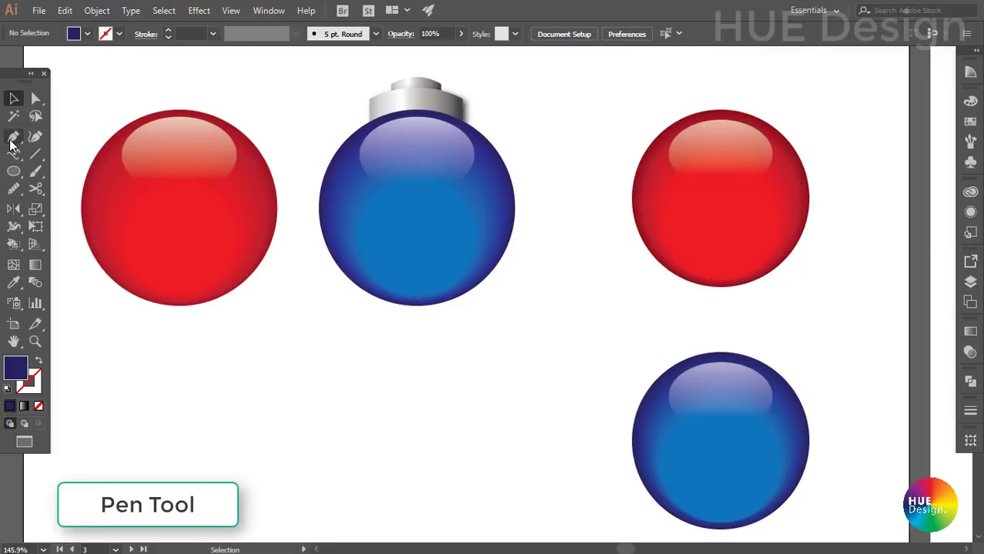
- Pen-draw a closed curved-top cap over the blue ball and send it backward
{"action": "left_click", "coordinate": [12, 138]}
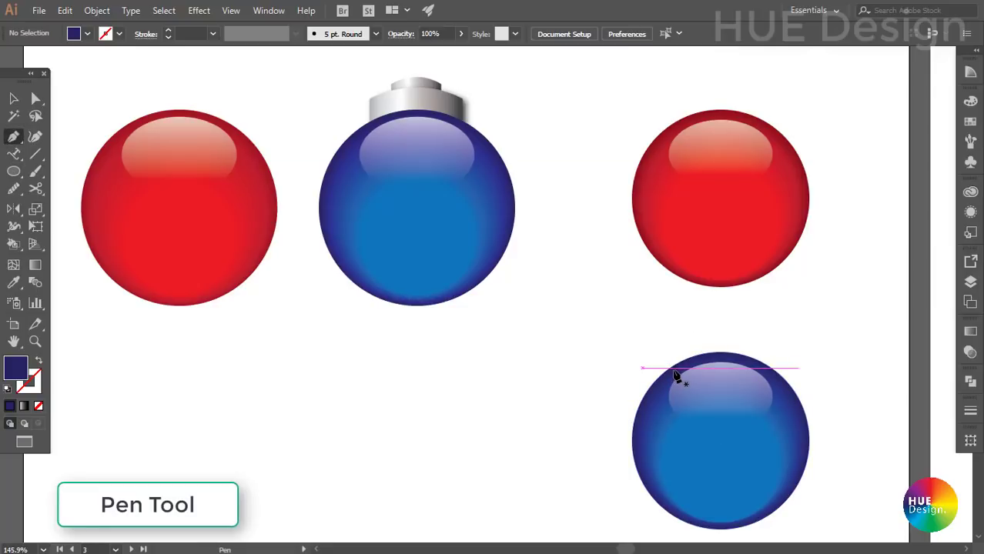
{"action": "mouse_move", "coordinate": [677, 377]}
{"action": "left_mouse_down"}
{"action": "mouse_move", "coordinate": [675, 345]}
{"action": "mouse_move", "coordinate": [750, 332]}
{"action": "mouse_move", "coordinate": [766, 352]}
{"action": "left_mouse_up"}
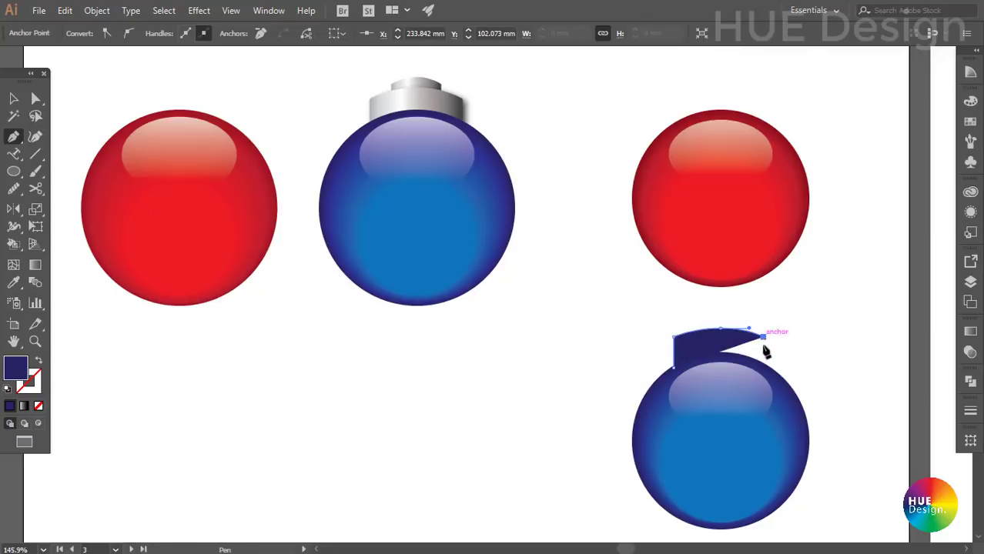
{"action": "left_click", "coordinate": [763, 367]}
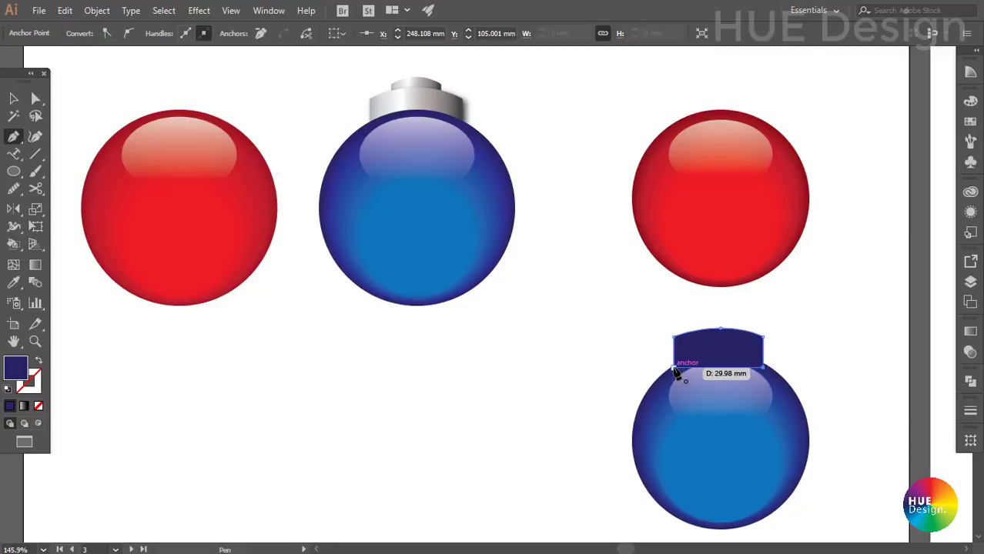
{"action": "left_click", "coordinate": [675, 368]}
{"action": "left_click", "coordinate": [19, 100]}
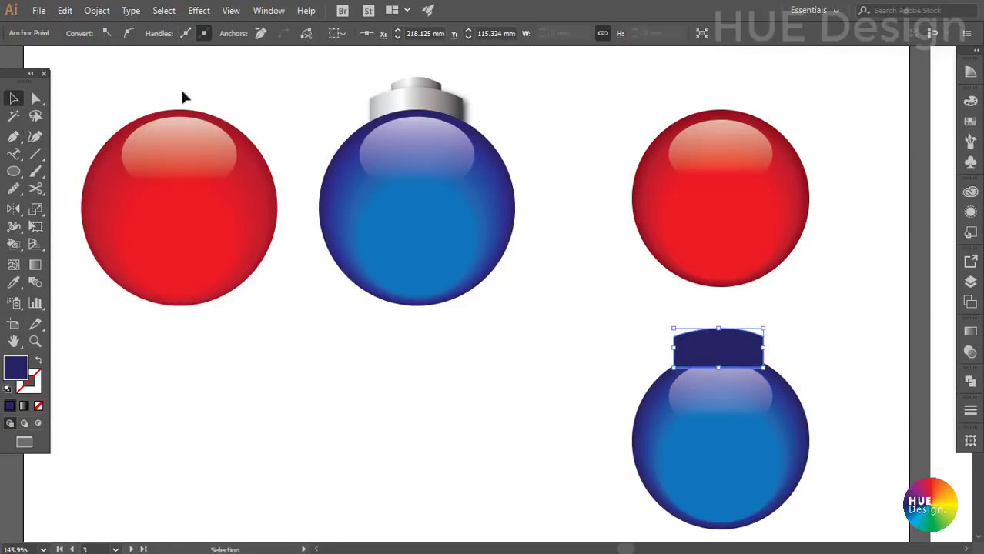
{"action": "key", "text": "ctrl+bracketleft"}
{"action": "key", "text": "a"}
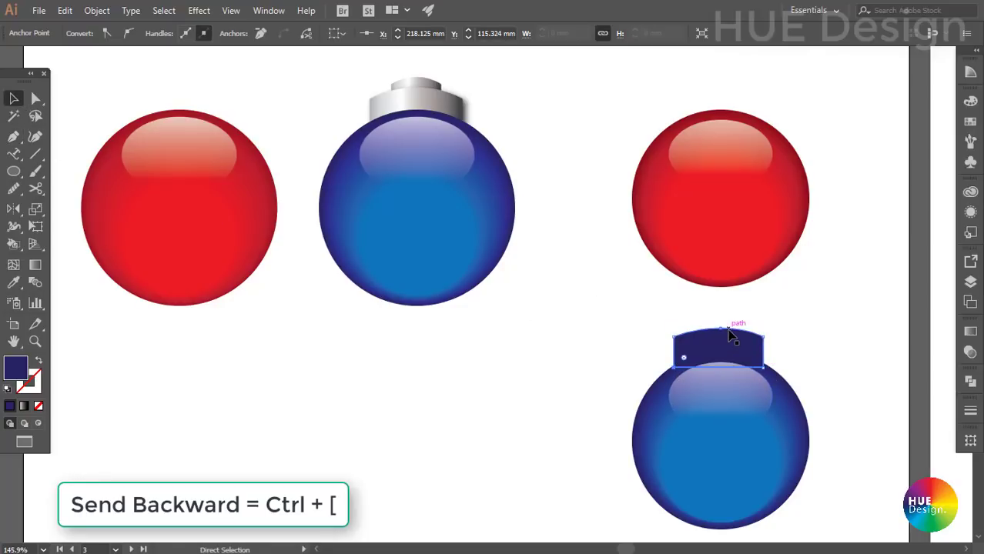
- Fill the cap with a linear gradient, shift the white stop, and add a 25% grey stop
{"action": "left_click", "coordinate": [970, 331]}
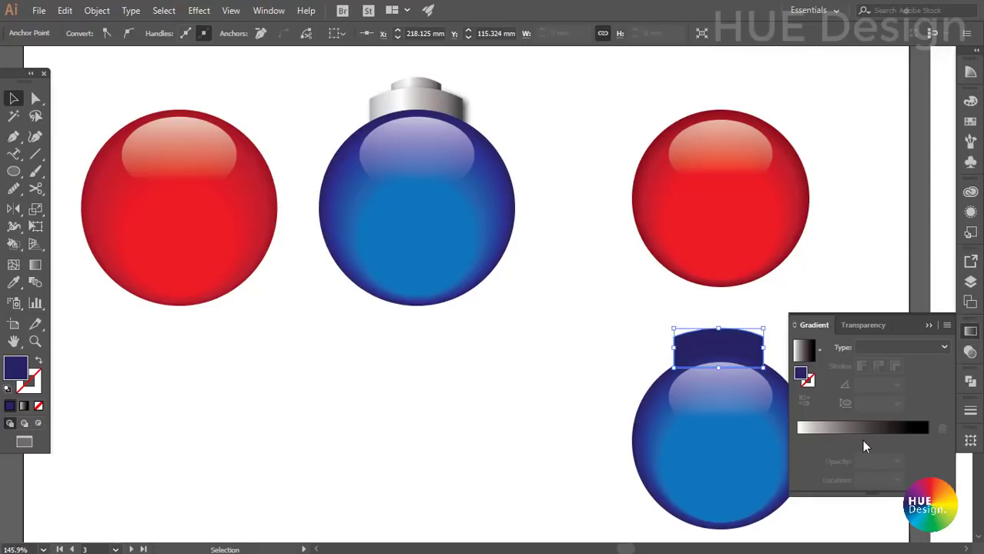
{"action": "left_click", "coordinate": [861, 435]}
{"action": "mouse_move", "coordinate": [797, 441]}
{"action": "left_mouse_down"}
{"action": "mouse_move", "coordinate": [856, 444]}
{"action": "mouse_move", "coordinate": [819, 448]}
{"action": "left_mouse_up"}
{"action": "left_click", "coordinate": [827, 442]}
{"action": "double_click", "coordinate": [819, 441]}
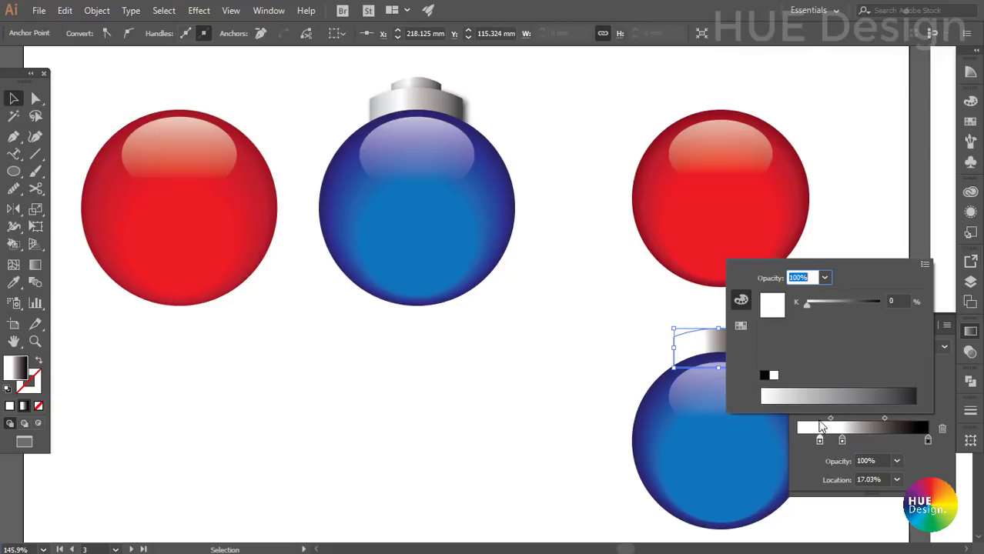
{"action": "left_click", "coordinate": [828, 301]}
{"action": "left_click_drag", "start_coordinate": [827, 302], "coordinate": [824, 302]}
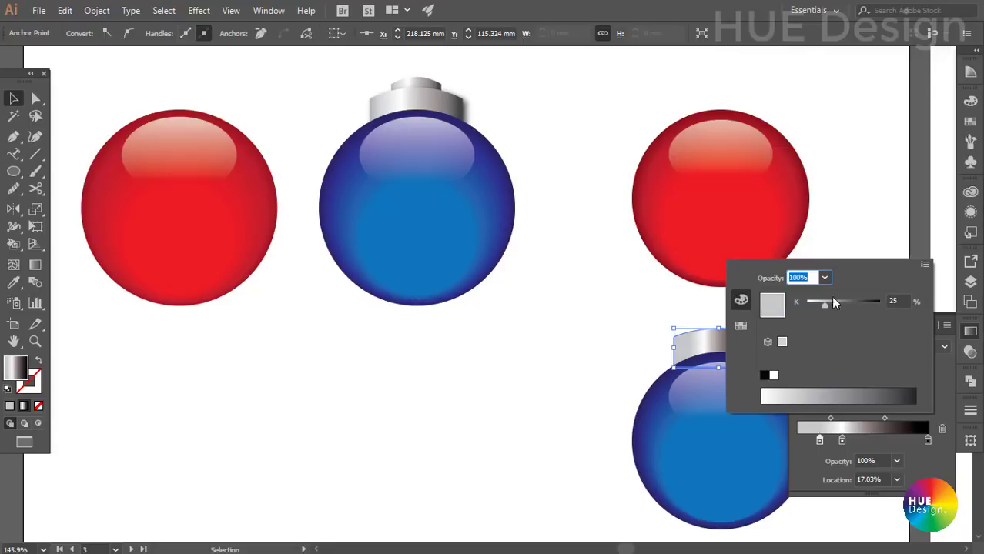
- Add a stop at the left end, move the second stop to 12.7%, and add another stop
{"action": "left_click", "coordinate": [796, 441]}
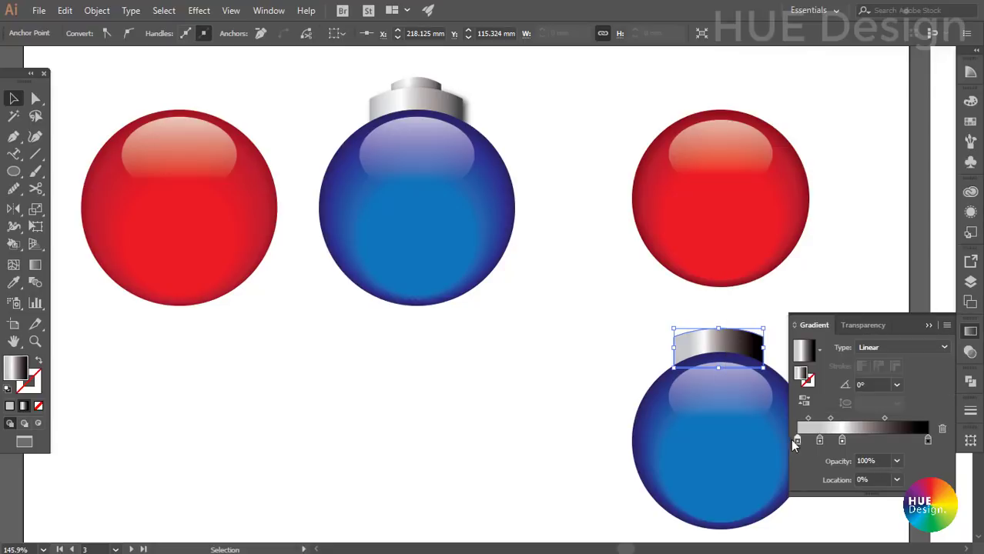
{"action": "double_click", "coordinate": [797, 441]}
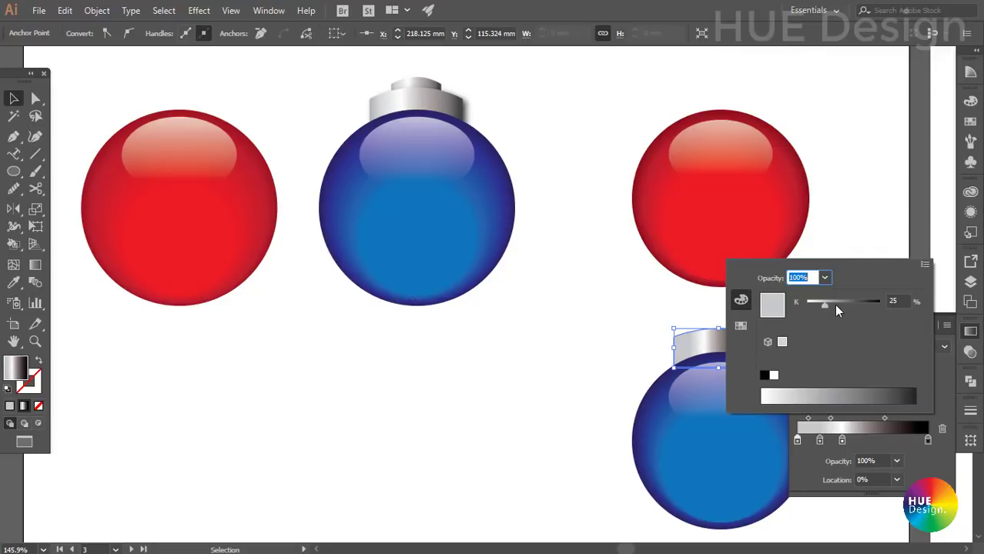
{"action": "left_click", "coordinate": [819, 440]}
{"action": "left_click_drag", "start_coordinate": [819, 440], "coordinate": [836, 441]}
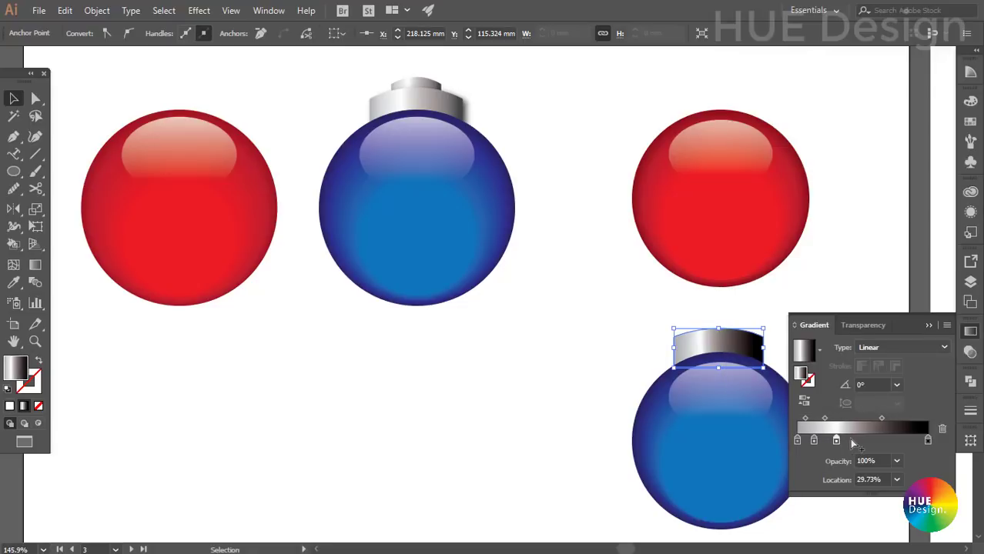
{"action": "left_click_drag", "start_coordinate": [846, 441], "coordinate": [852, 441]}
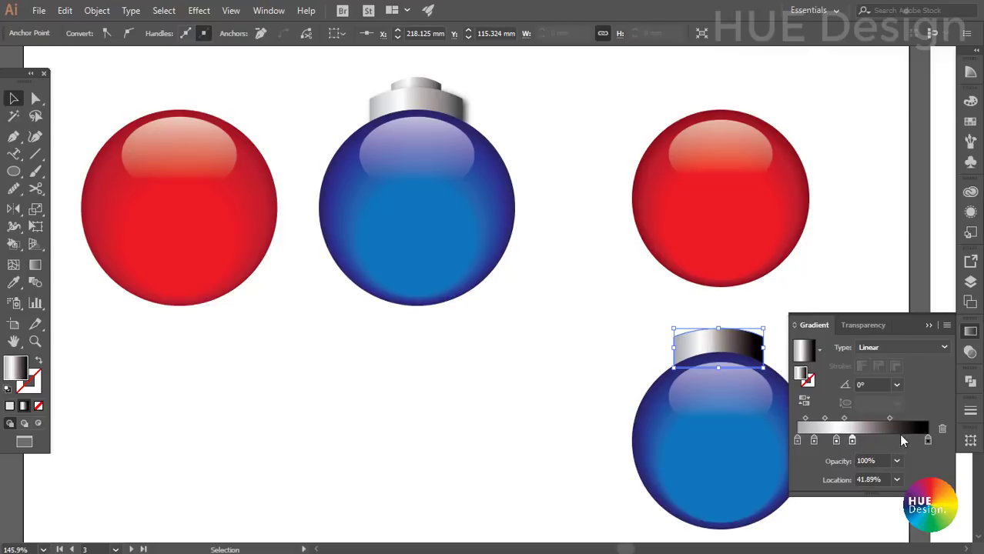
- Add stops near the dark end and set them to 75% and 79% grey in Grayscale mode
{"action": "left_click", "coordinate": [909, 441]}
{"action": "double_click", "coordinate": [909, 441]}
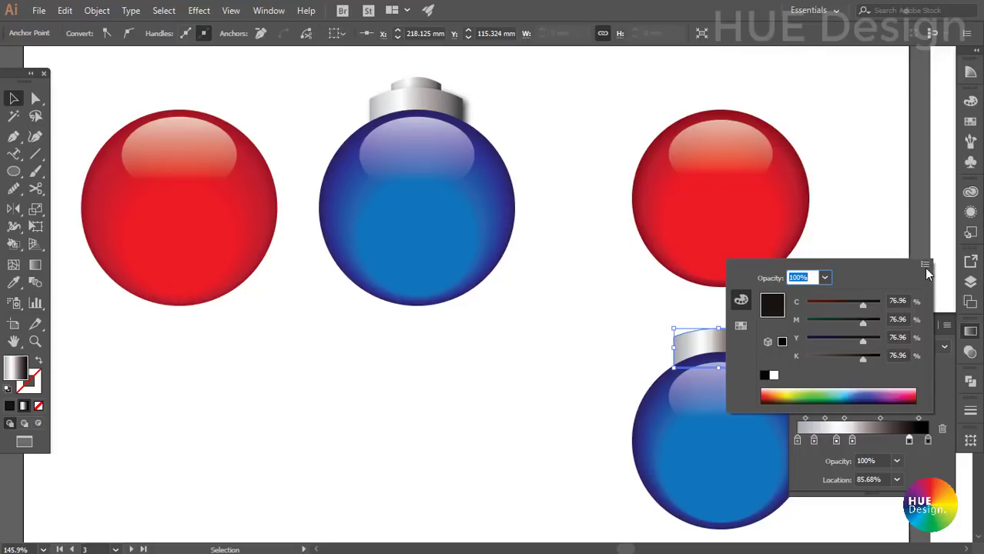
{"action": "left_click", "coordinate": [925, 266]}
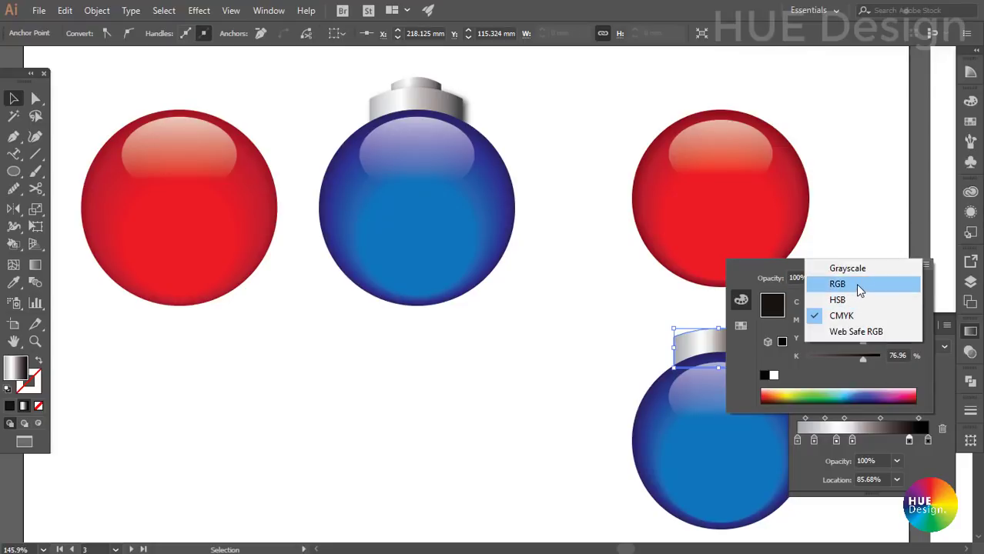
{"action": "left_click", "coordinate": [860, 271]}
{"action": "left_click_drag", "start_coordinate": [874, 303], "coordinate": [862, 309]}
{"action": "left_click", "coordinate": [943, 388]}
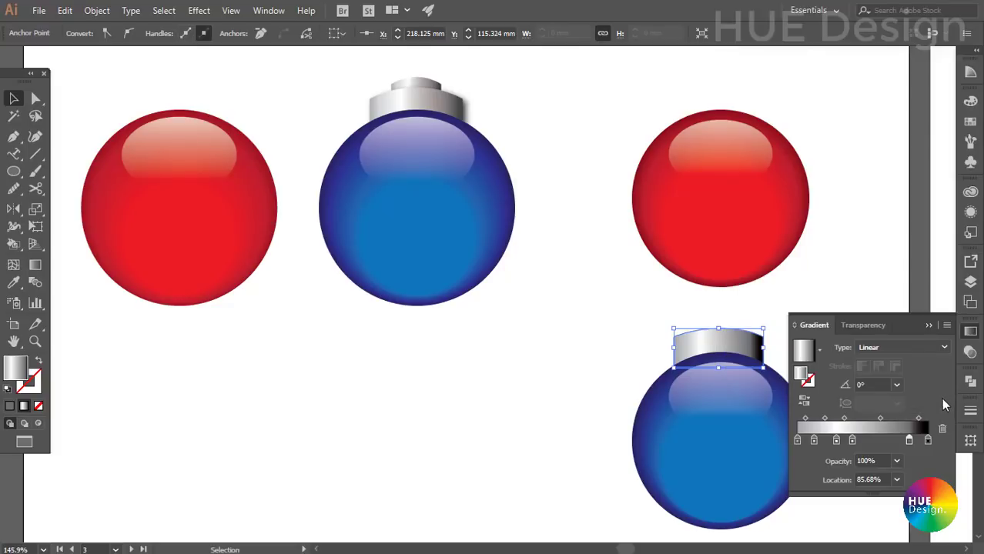
{"action": "double_click", "coordinate": [909, 440]}
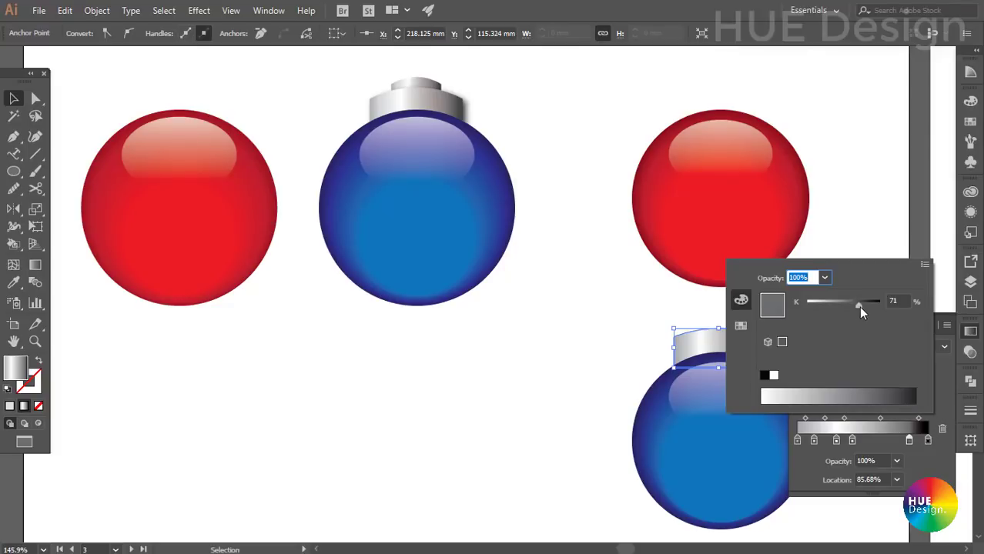
{"action": "left_click_drag", "start_coordinate": [862, 310], "coordinate": [866, 313]}
- Switch the rightmost gradient stop to Grayscale and set it to a dark grey
{"action": "left_click", "coordinate": [940, 388]}
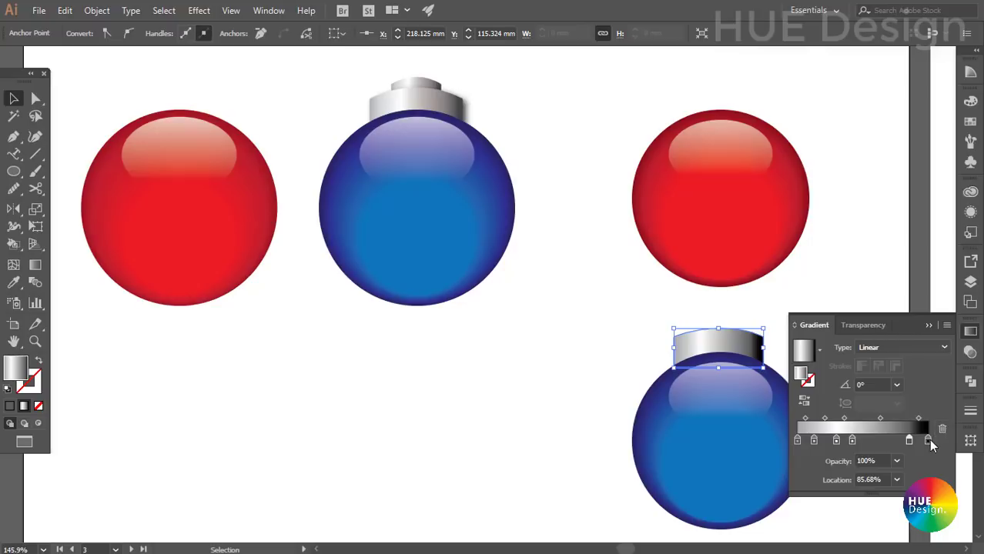
{"action": "left_click", "coordinate": [927, 440]}
{"action": "double_click", "coordinate": [928, 439]}
{"action": "left_click", "coordinate": [924, 264]}
{"action": "left_click", "coordinate": [862, 293]}
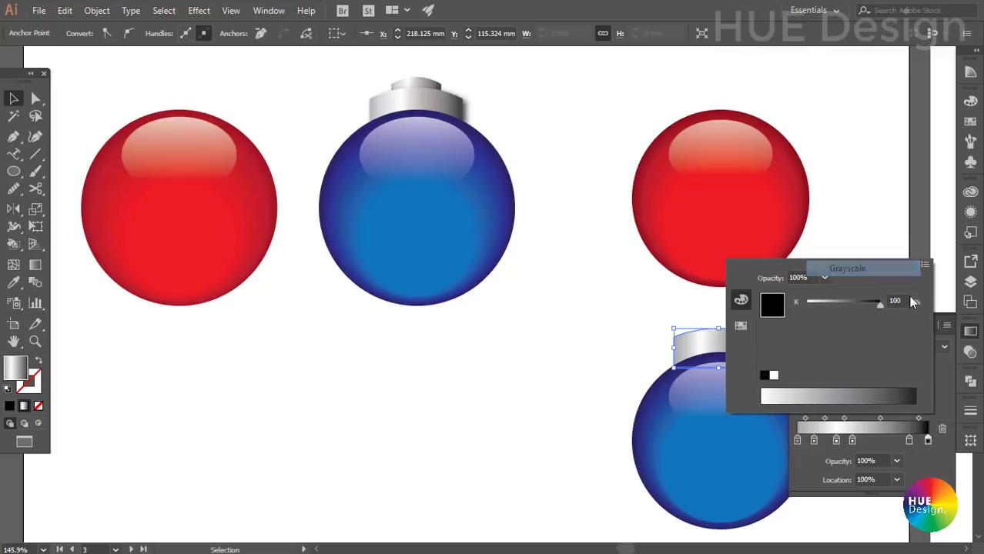
{"action": "left_click_drag", "start_coordinate": [879, 305], "coordinate": [868, 308]}
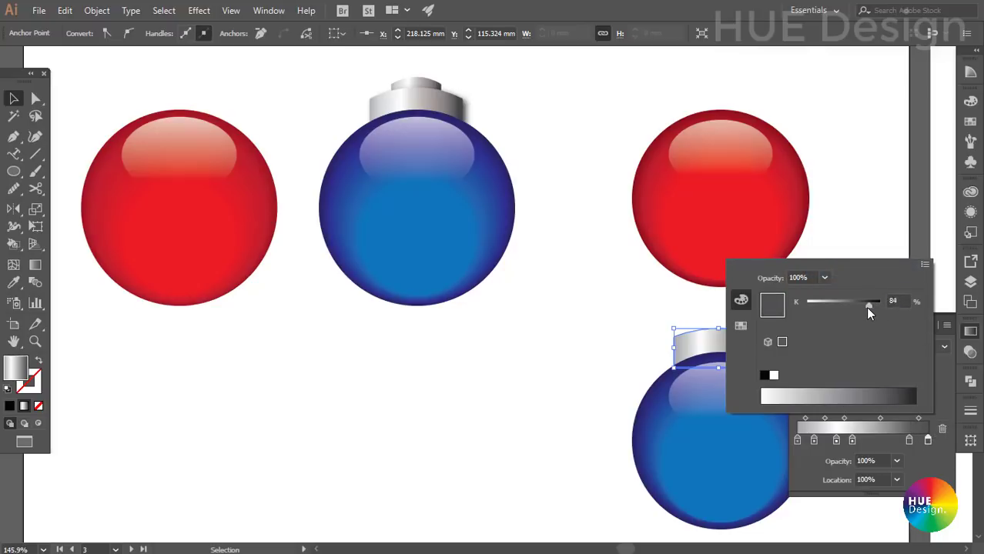
{"action": "left_click", "coordinate": [942, 387]}
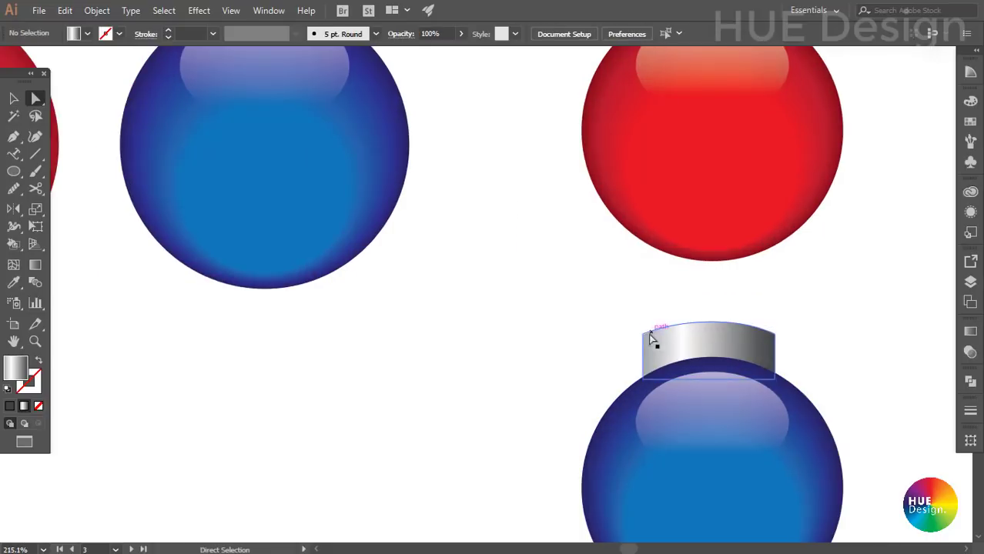
- Bend the cap's top anchors into a curve and add a Multiply 80%, 1 mm drop shadow
{"action": "left_click", "coordinate": [645, 338]}
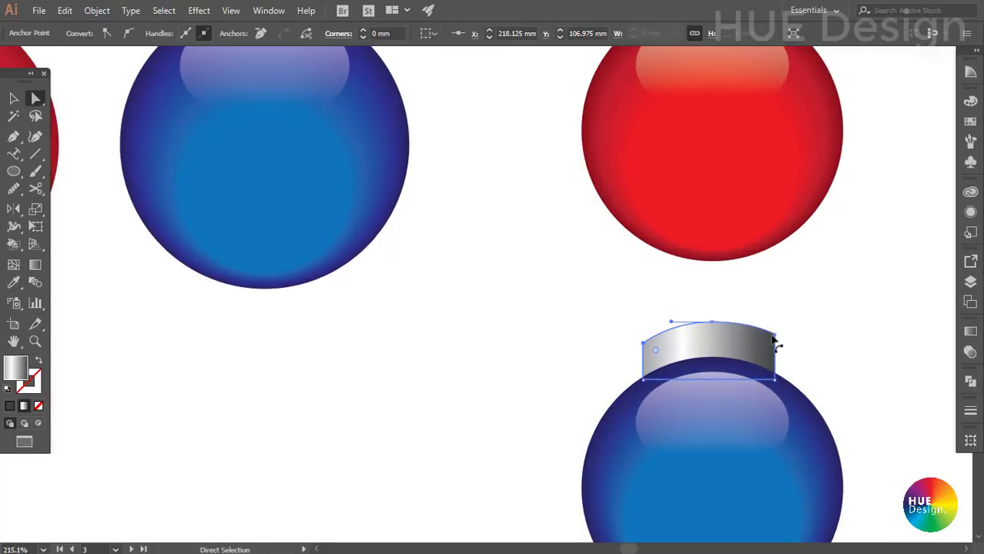
{"action": "left_click_drag", "start_coordinate": [774, 339], "coordinate": [762, 324]}
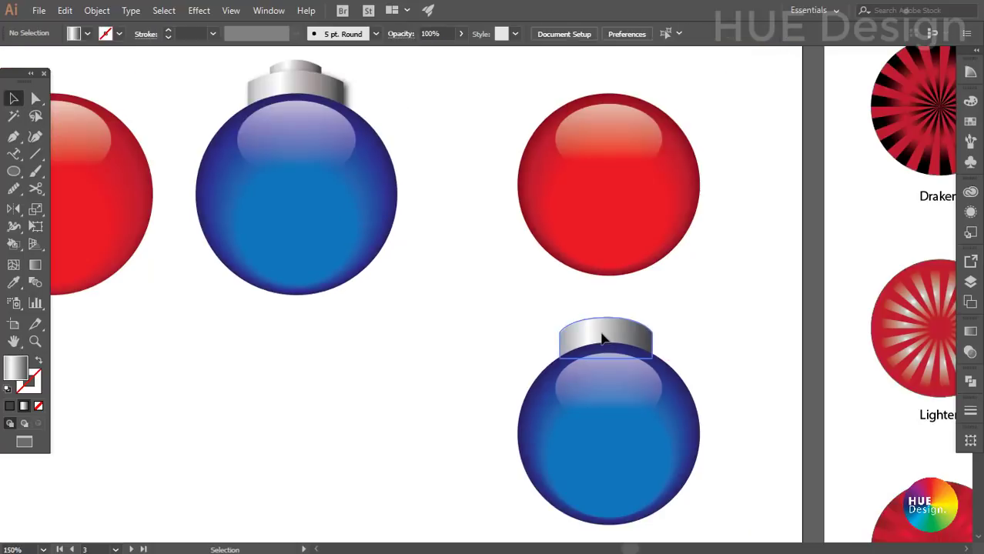
{"action": "left_click", "coordinate": [604, 331]}
{"action": "left_click", "coordinate": [199, 10]}
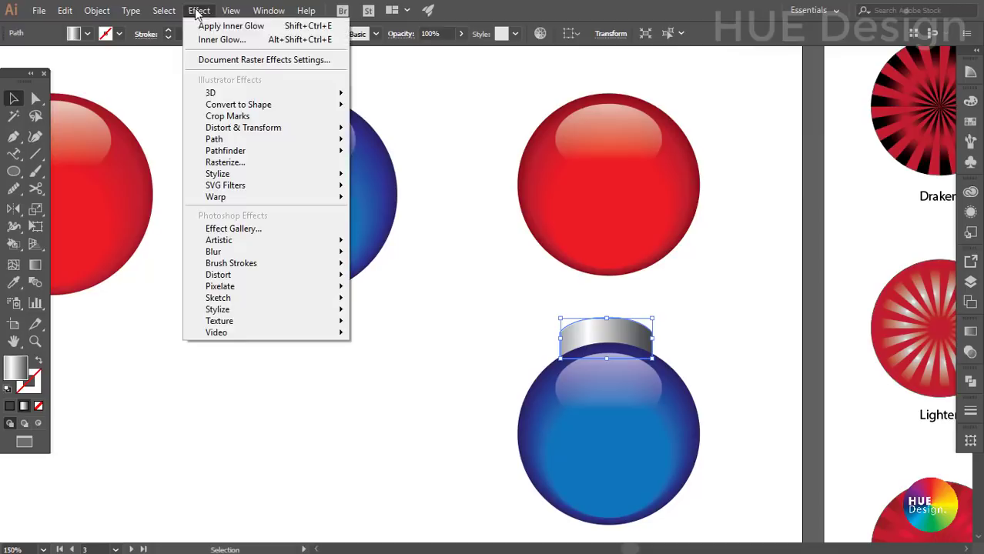
{"action": "left_click", "coordinate": [432, 184]}
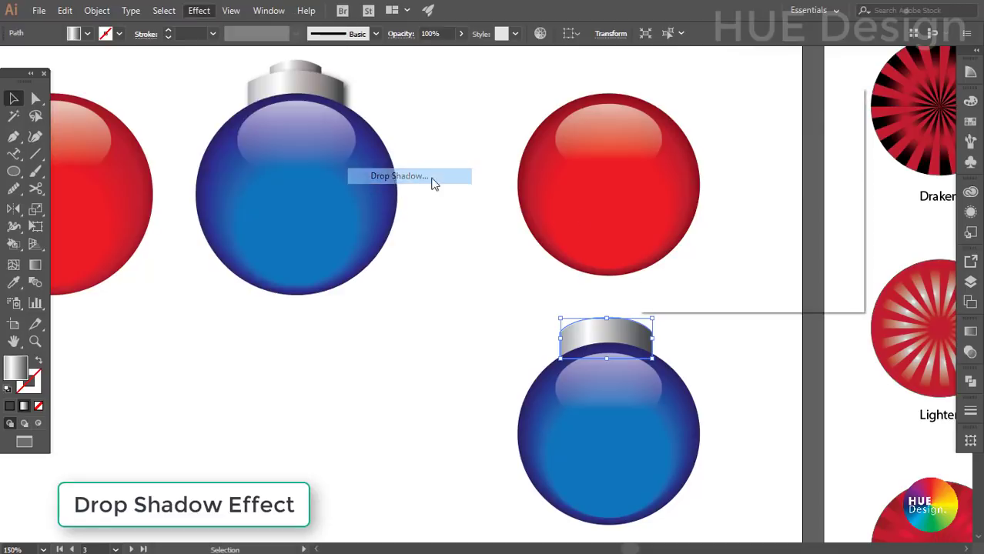
{"action": "left_click", "coordinate": [671, 275]}
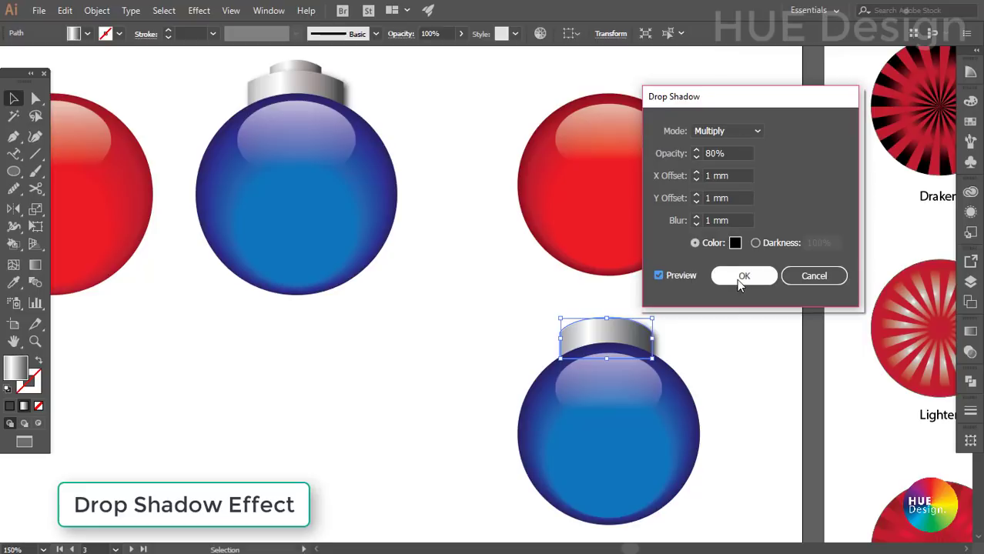
{"action": "left_click", "coordinate": [737, 279]}
{"action": "scroll", "coordinate": [716, 323], "scroll_direction": "up", "scroll_amount": 2}
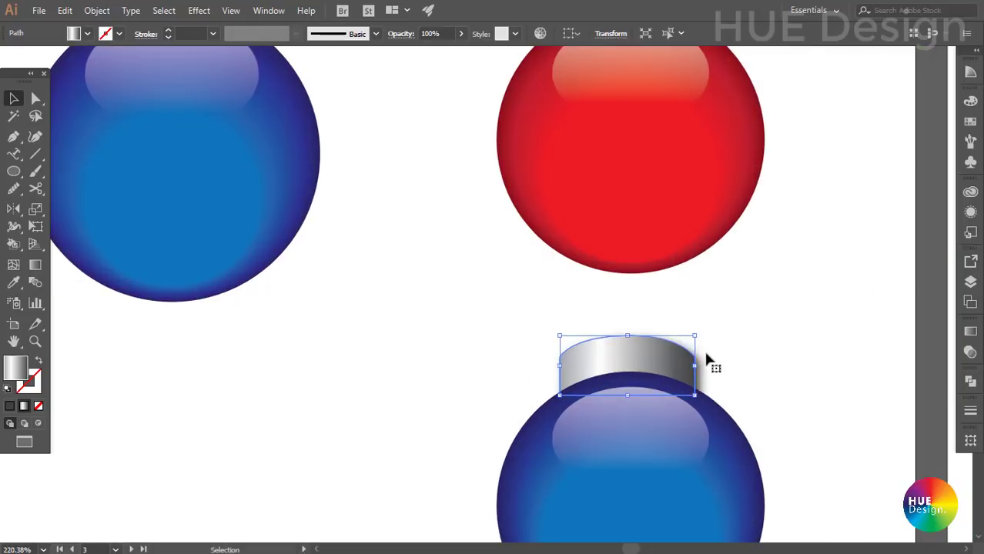
- Paste a copy of the cap behind it, nudge it up, and shrink it into a narrower tier
{"action": "key", "text": "ctrl+c"}
{"action": "key", "text": "ctrl+b"}
{"action": "key", "text": "v"}
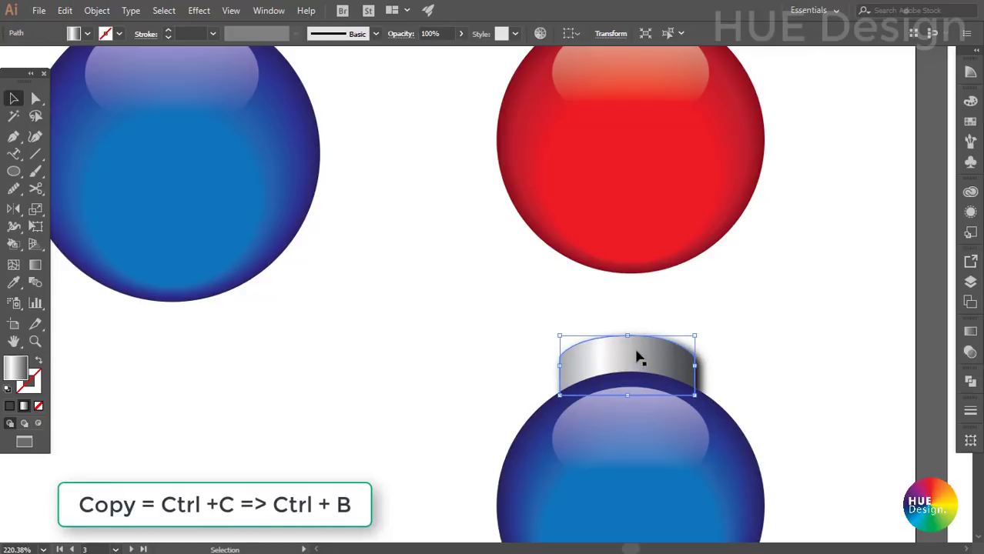
{"action": "key", "text": "Up"}
{"action": "key", "text": "Up"}
{"action": "key", "text": "Up"}
{"action": "key", "text": "Up"}
{"action": "key", "text": "Up"}
{"action": "key", "text": "Up"}
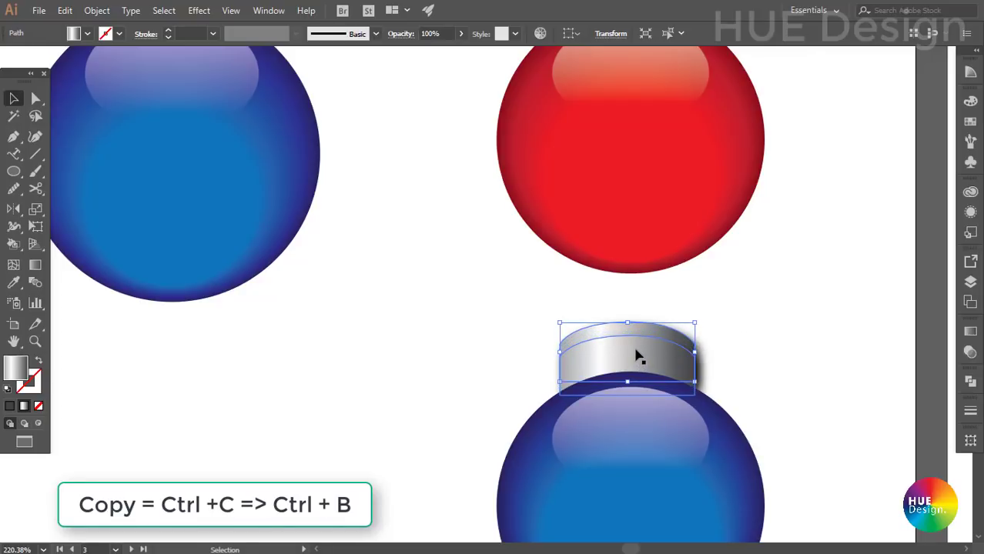
{"action": "key", "text": "Up"}
{"action": "key", "text": "Up"}
{"action": "key", "text": "Up"}
{"action": "left_click_drag", "start_coordinate": [695, 317], "coordinate": [675, 317]}
{"action": "left_click", "coordinate": [737, 337]}
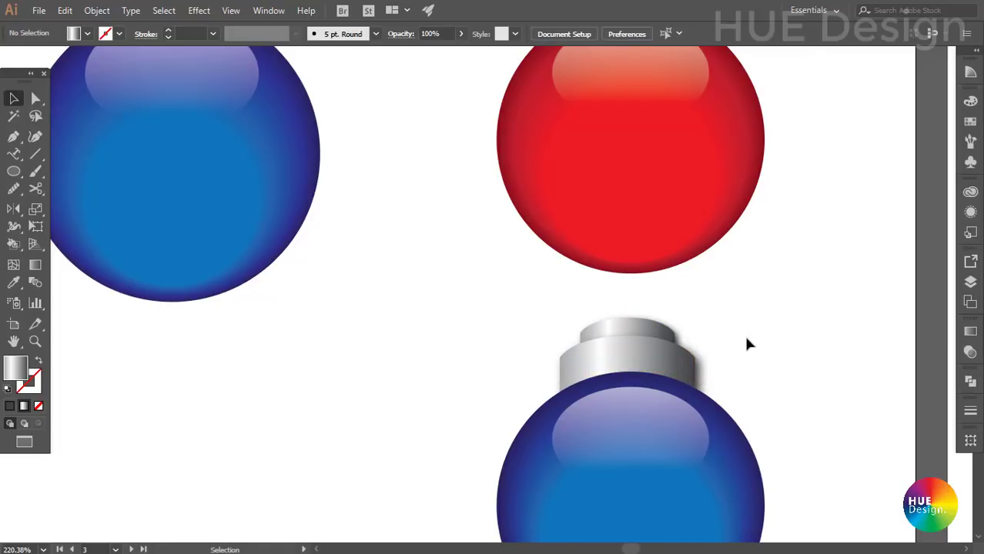
- Zoom in to check the two-tier cap, then navigate to the Opacity Mask artboard
{"action": "key", "text": "ctrl+1"}
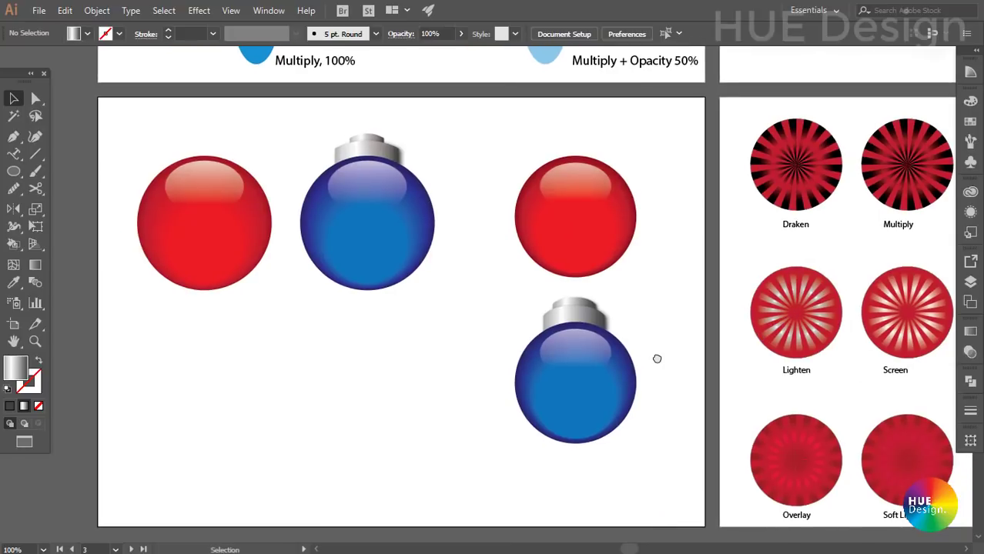
{"action": "key", "text": "ctrl+plus"}
{"action": "left_click_drag", "start_coordinate": [585, 358], "coordinate": [582, 366]}
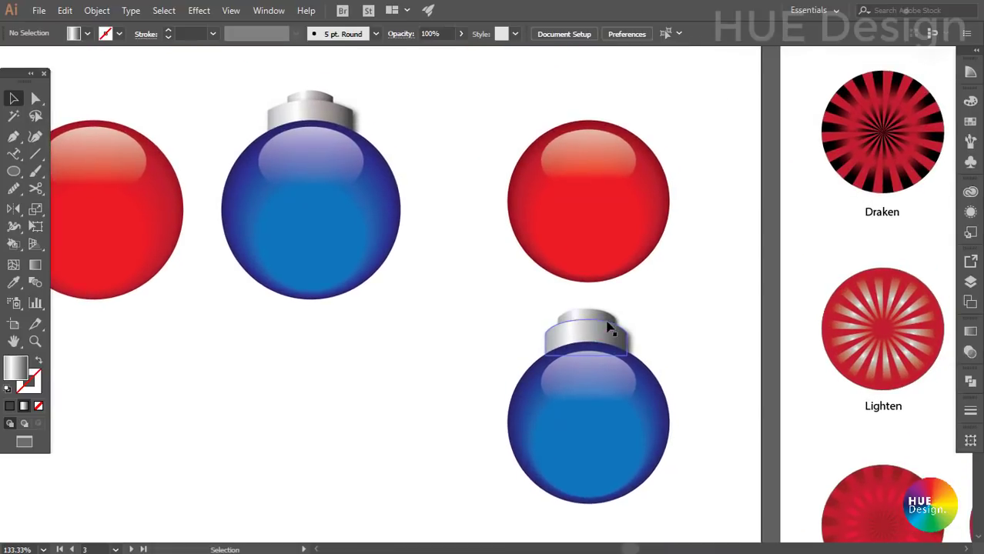
{"action": "left_click", "coordinate": [591, 324]}
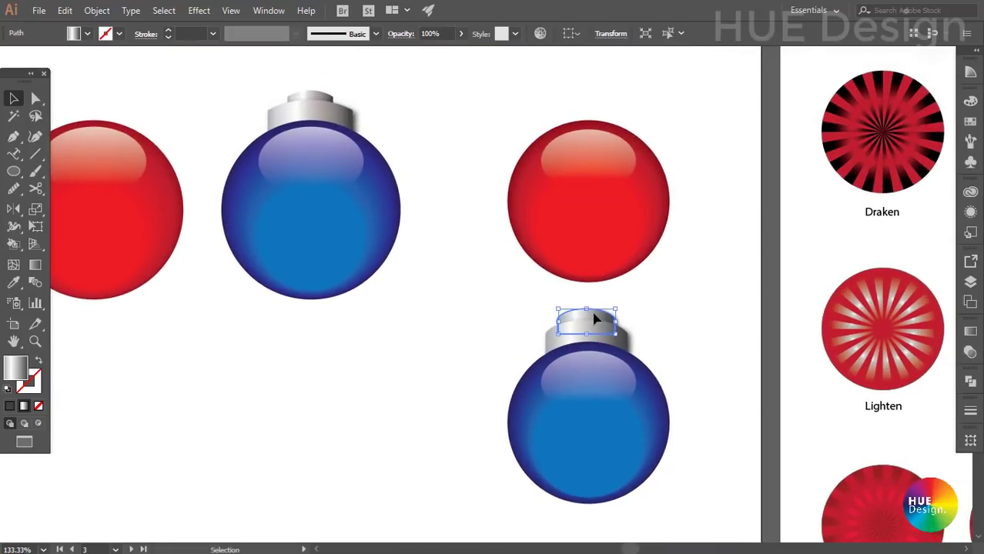
{"action": "left_click", "coordinate": [658, 323]}
{"action": "key", "text": "ctrl+minus"}
{"action": "key", "text": "ctrl+minus"}
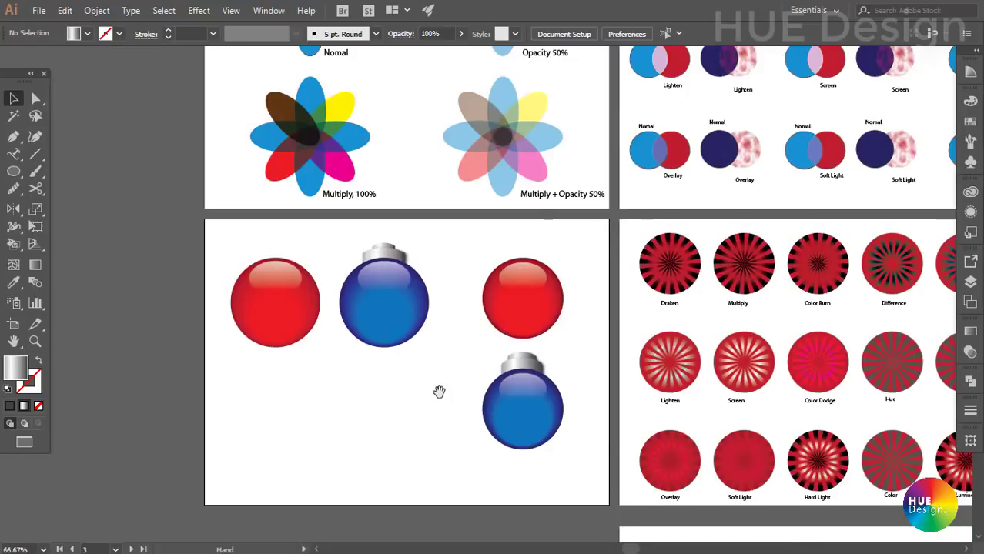
{"action": "left_click_drag", "start_coordinate": [438, 392], "coordinate": [400, 394]}
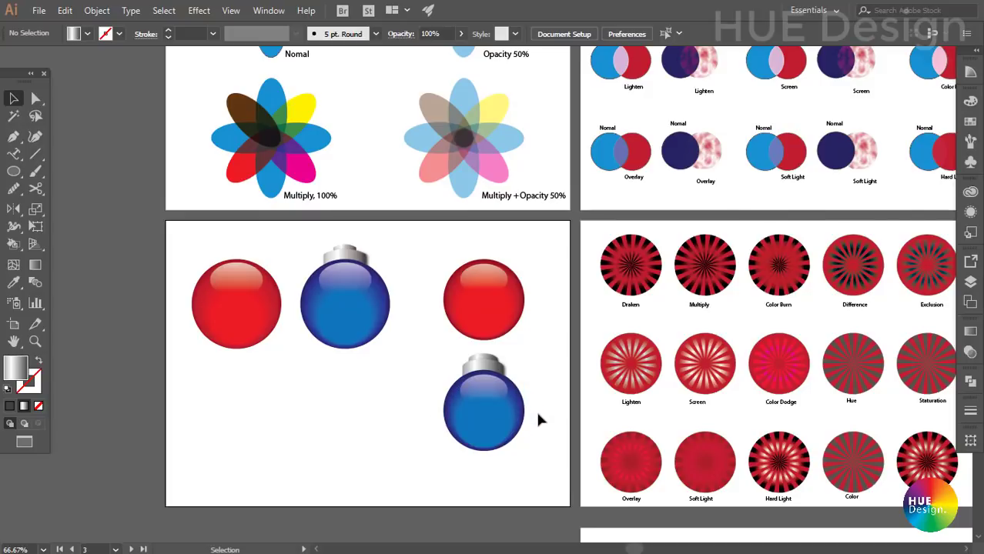
{"action": "mouse_move", "coordinate": [370, 309]}
{"action": "left_mouse_down"}
{"action": "mouse_move", "coordinate": [429, 393]}
{"action": "mouse_move", "coordinate": [424, 384]}
{"action": "left_mouse_up"}
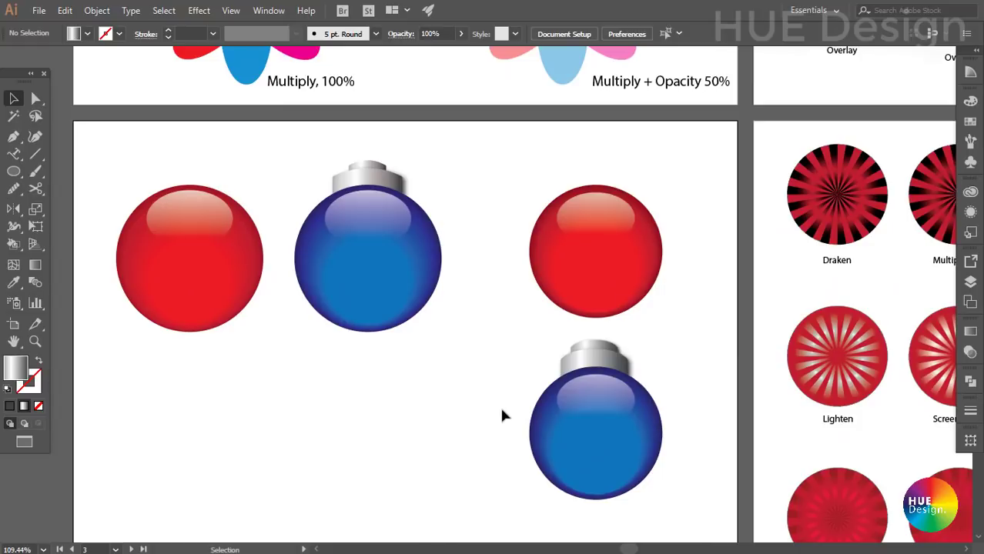
{"action": "scroll", "coordinate": [504, 413], "scroll_direction": "down", "scroll_amount": 3}
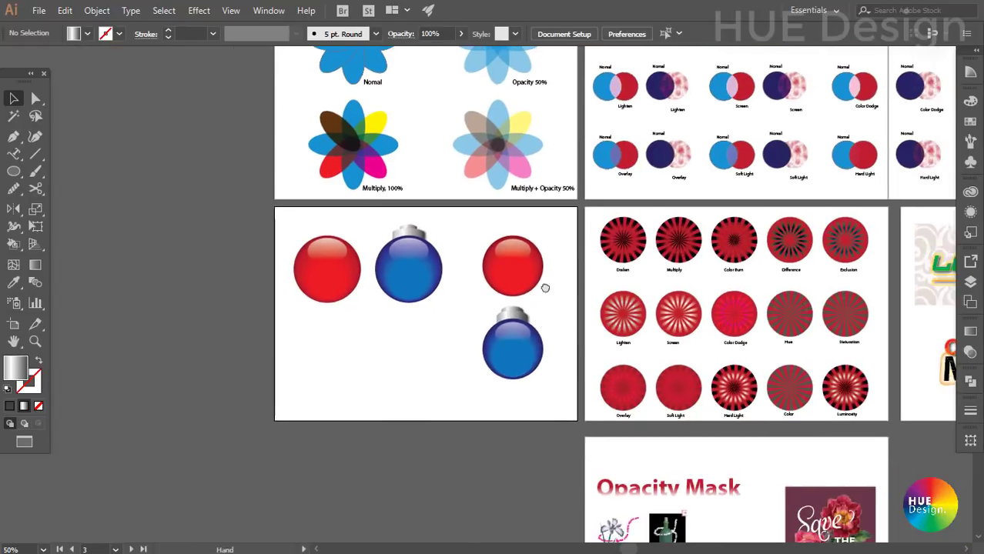
{"action": "left_click_drag", "start_coordinate": [545, 288], "coordinate": [365, 107]}
- Zoom in on the Opacity Mask artboard and select the iris text group to inspect its Transparency mask
{"action": "left_click_drag", "start_coordinate": [464, 283], "coordinate": [642, 437]}
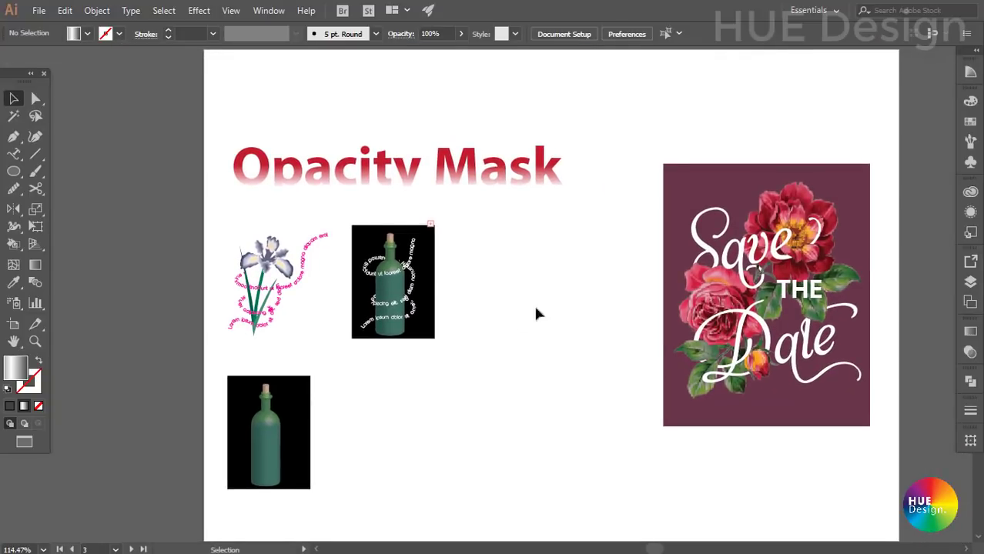
{"action": "left_click", "coordinate": [970, 352]}
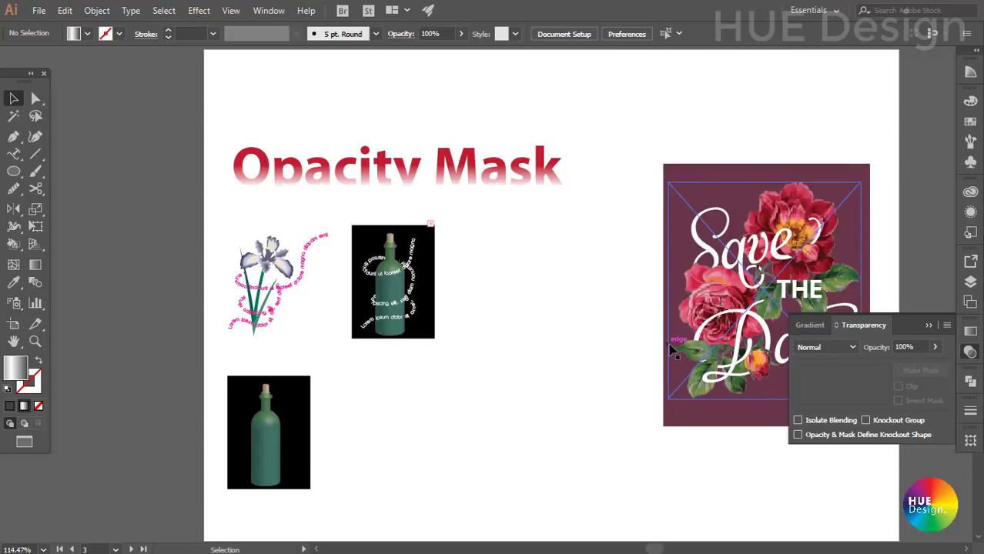
{"action": "left_click", "coordinate": [559, 324]}
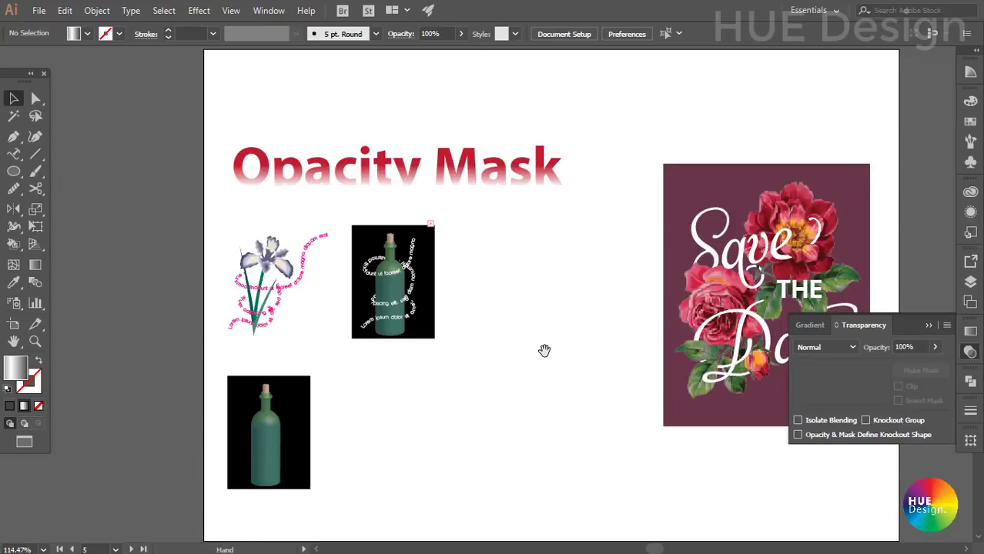
{"action": "left_click_drag", "start_coordinate": [544, 348], "coordinate": [518, 344]}
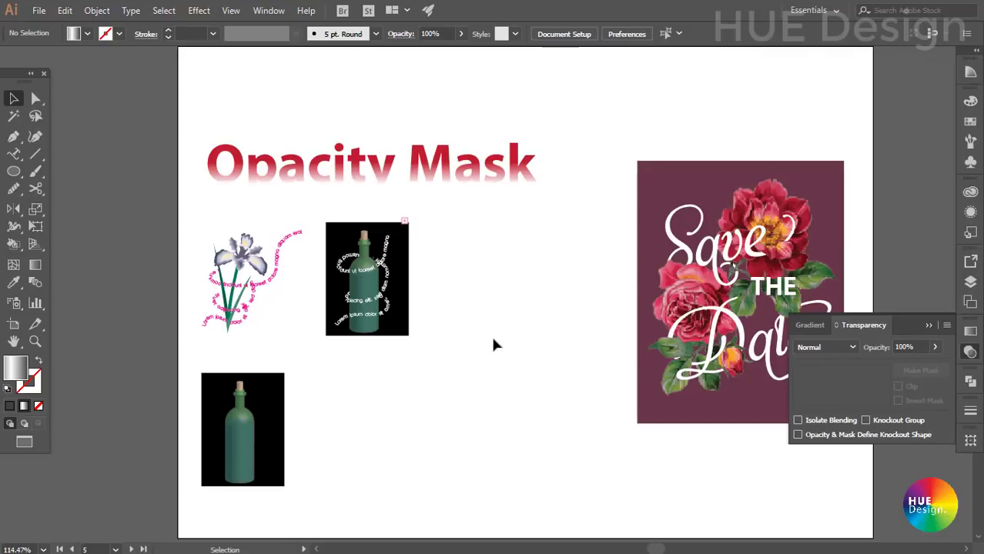
{"action": "left_click", "coordinate": [264, 288]}
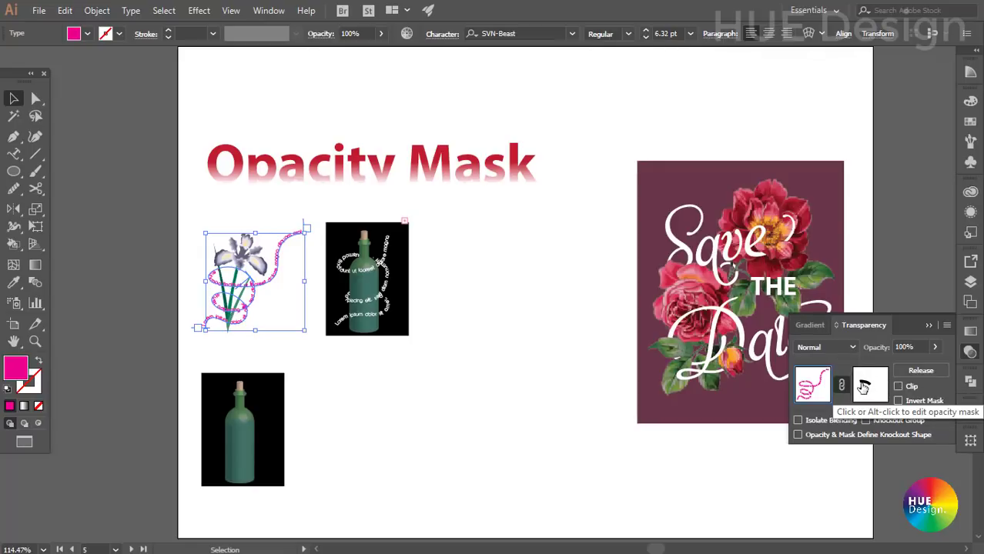
{"action": "scroll", "coordinate": [223, 285], "scroll_direction": "up", "scroll_amount": 5}
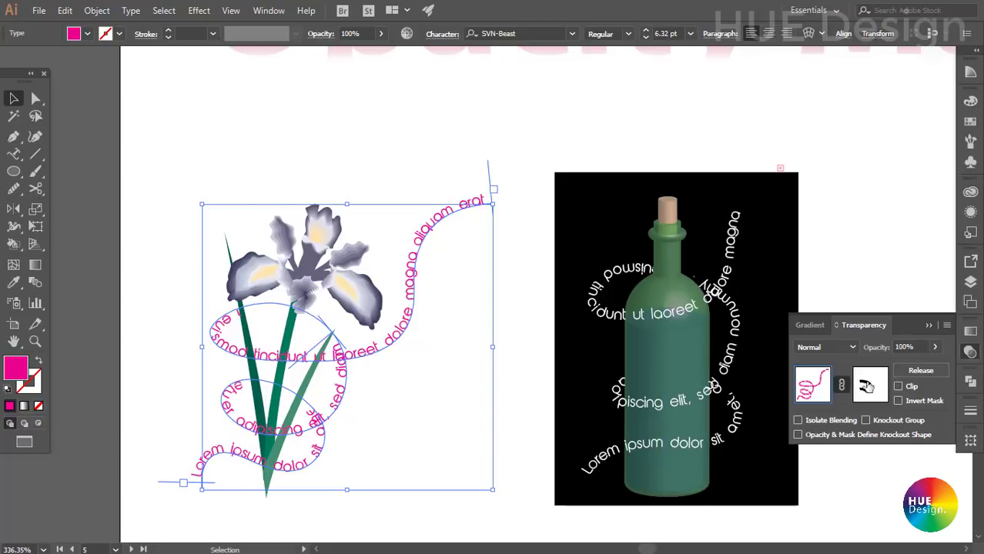
- Deselect the iris, zoom out, and scroll down toward the lower bottle artboard
{"action": "left_click", "coordinate": [539, 377]}
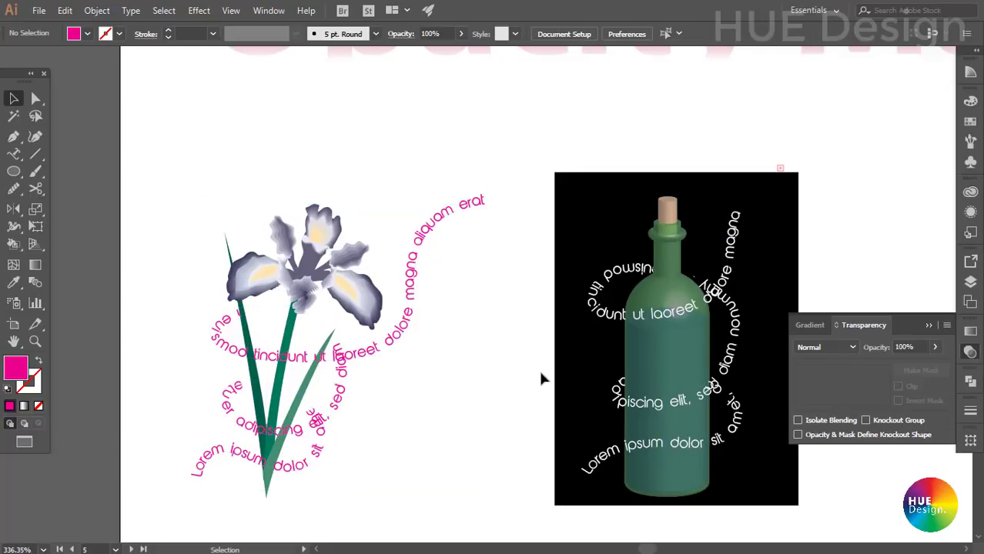
{"action": "key", "text": "ctrl+minus"}
{"action": "scroll", "coordinate": [497, 291], "scroll_direction": "down", "scroll_amount": 2}
{"action": "scroll", "coordinate": [448, 330], "scroll_direction": "down", "scroll_amount": 3}
{"action": "scroll", "coordinate": [435, 378], "scroll_direction": "down", "scroll_amount": 1}
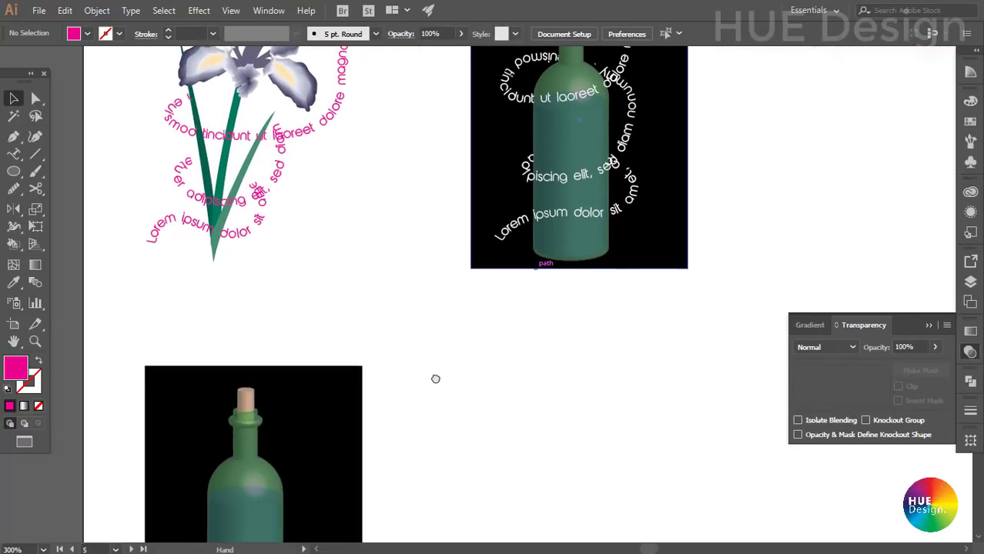
{"action": "scroll", "coordinate": [449, 424], "scroll_direction": "up", "scroll_amount": 3}
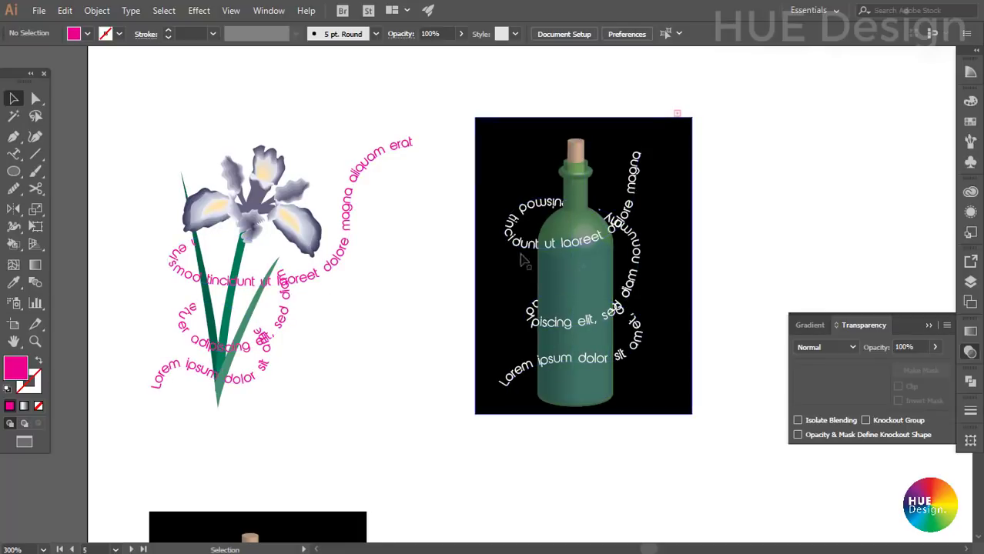
{"action": "scroll", "coordinate": [493, 258], "scroll_direction": "down", "scroll_amount": 1}
{"action": "scroll", "coordinate": [492, 258], "scroll_direction": "right", "scroll_amount": 1}
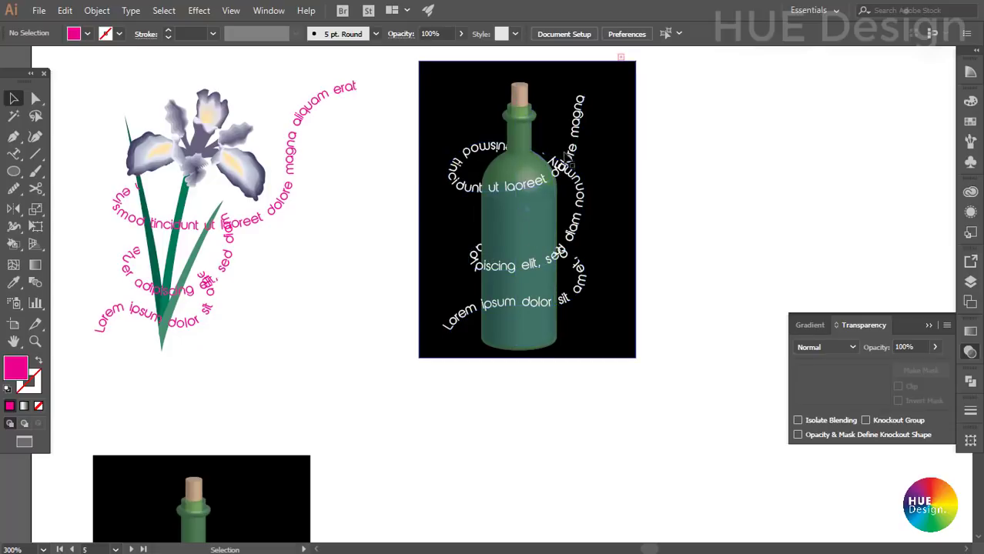
- Pan with the Hand tool to centre the plain green bottle on its black artboard
{"action": "key", "text": "space"}
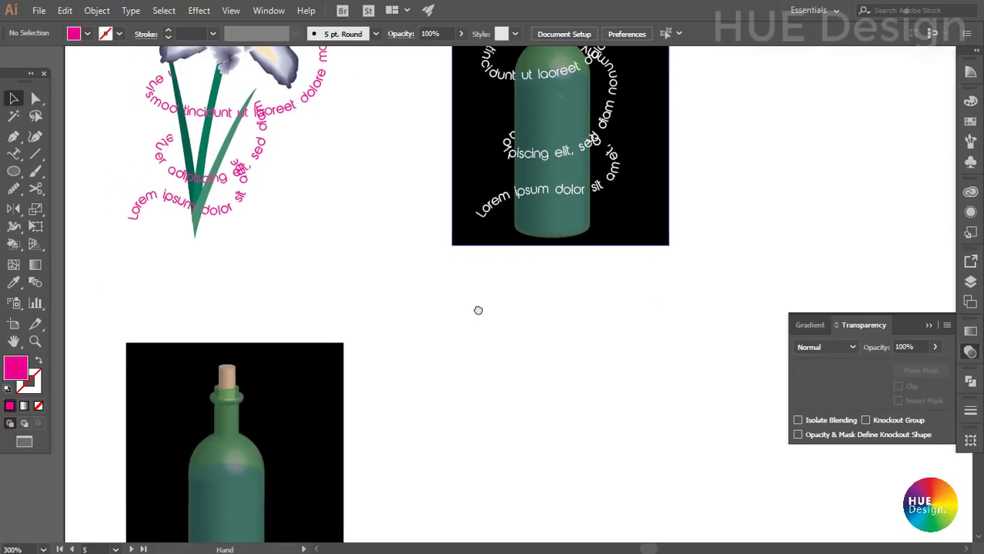
{"action": "left_click_drag", "start_coordinate": [448, 416], "coordinate": [490, 271]}
{"action": "key", "text": "space"}
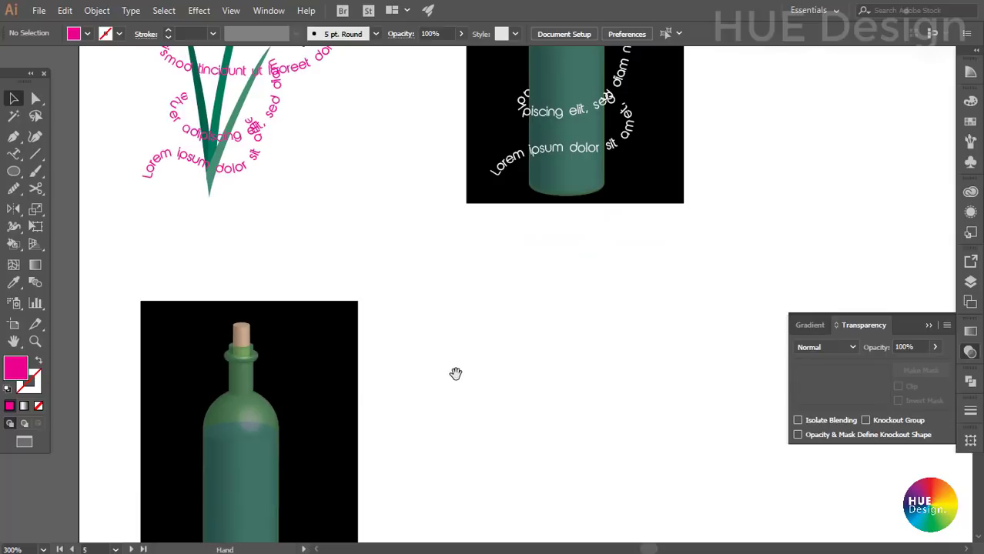
{"action": "left_click_drag", "start_coordinate": [454, 371], "coordinate": [450, 285]}
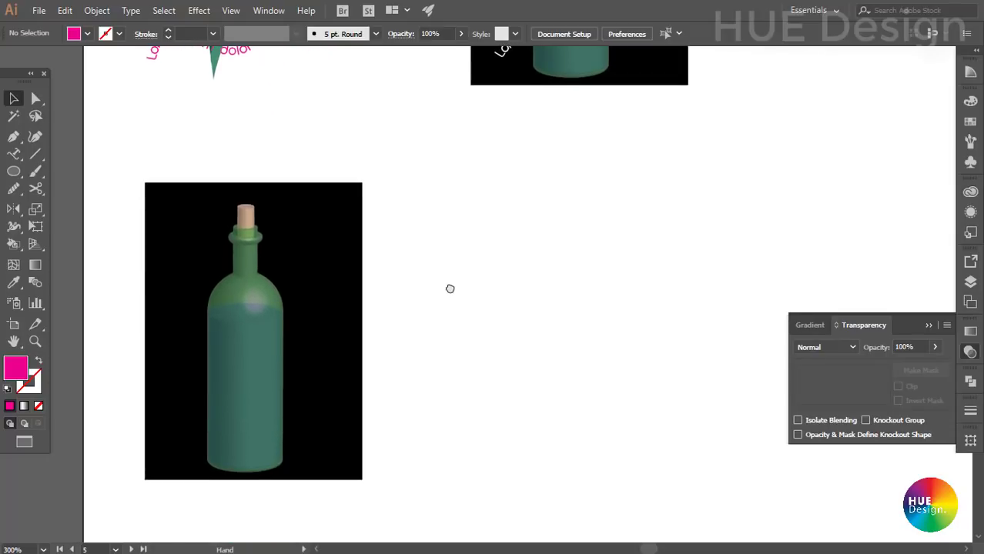
{"action": "left_click_drag", "start_coordinate": [263, 340], "coordinate": [269, 343]}
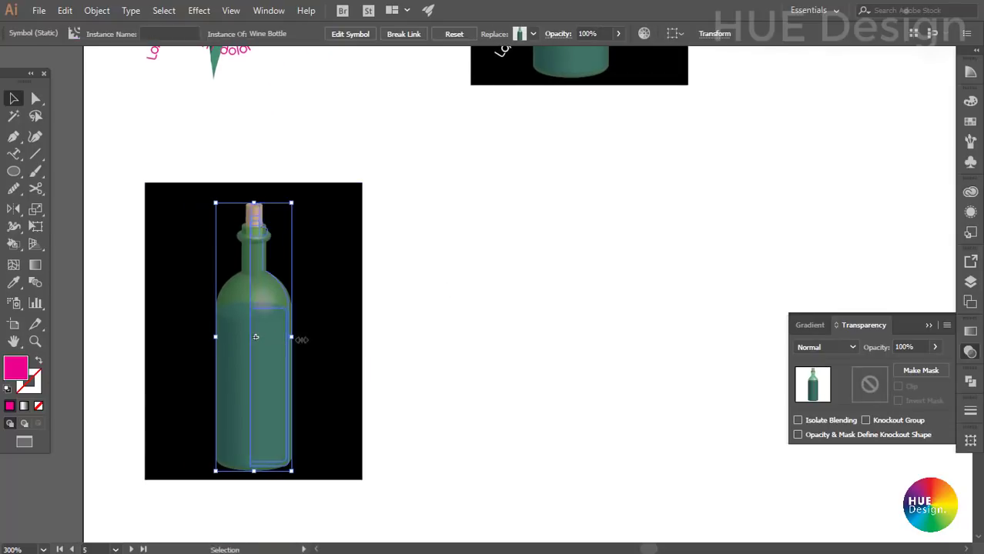
{"action": "left_click", "coordinate": [430, 343]}
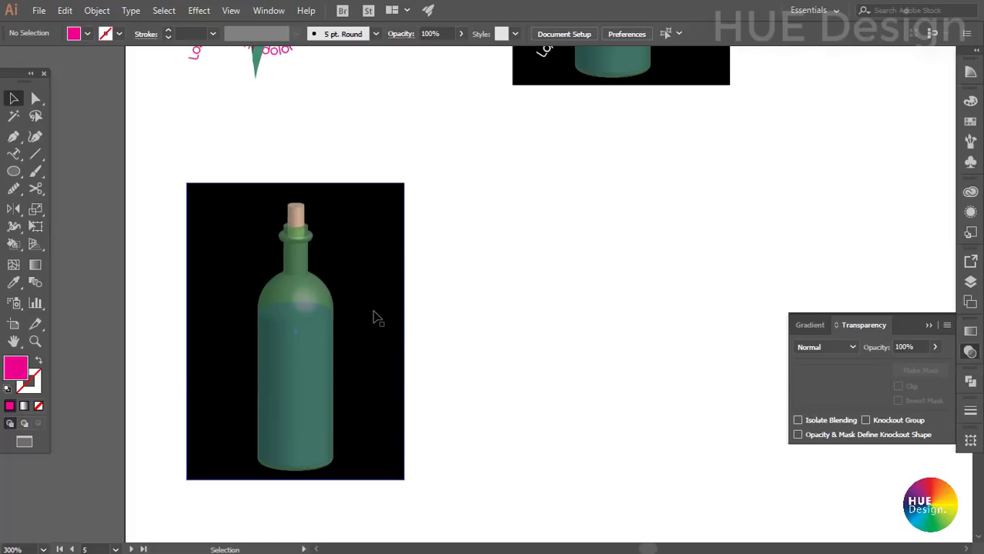
{"action": "key", "text": "space"}
{"action": "left_click_drag", "start_coordinate": [387, 351], "coordinate": [417, 348]}
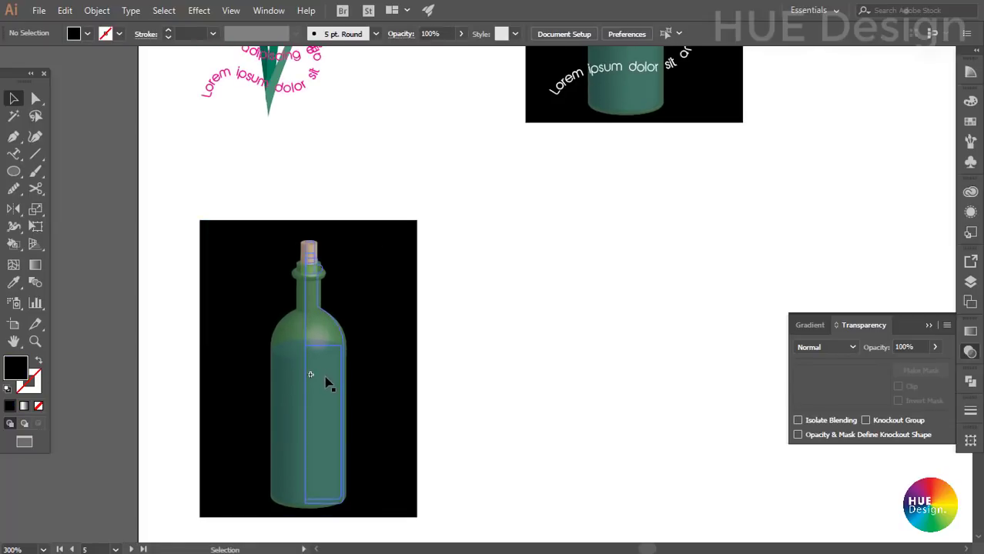
{"action": "left_click", "coordinate": [385, 322]}
{"action": "left_click", "coordinate": [465, 330]}
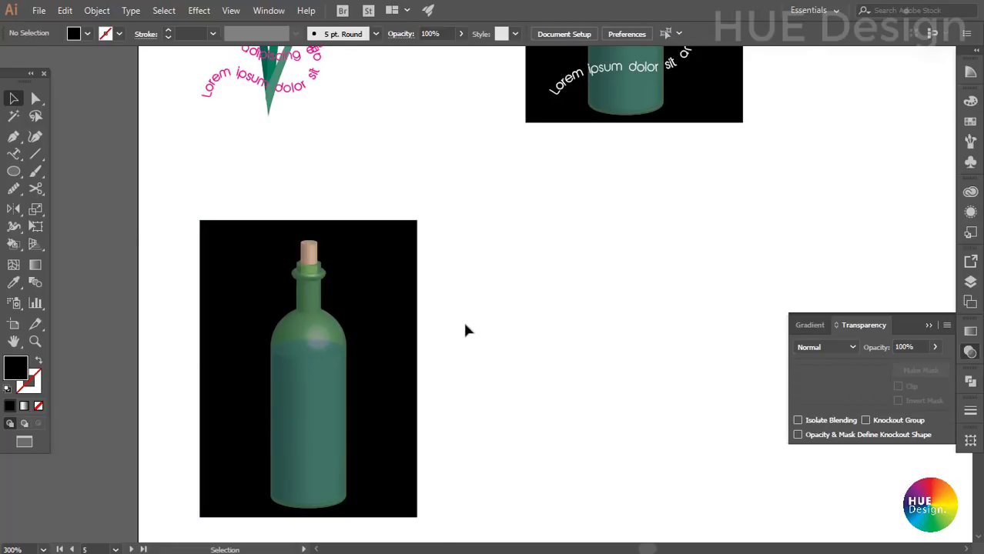
- Draw a spiral Paintbrush stroke around the bottle and thin it to 0.25 pt
{"action": "left_click", "coordinate": [35, 172]}
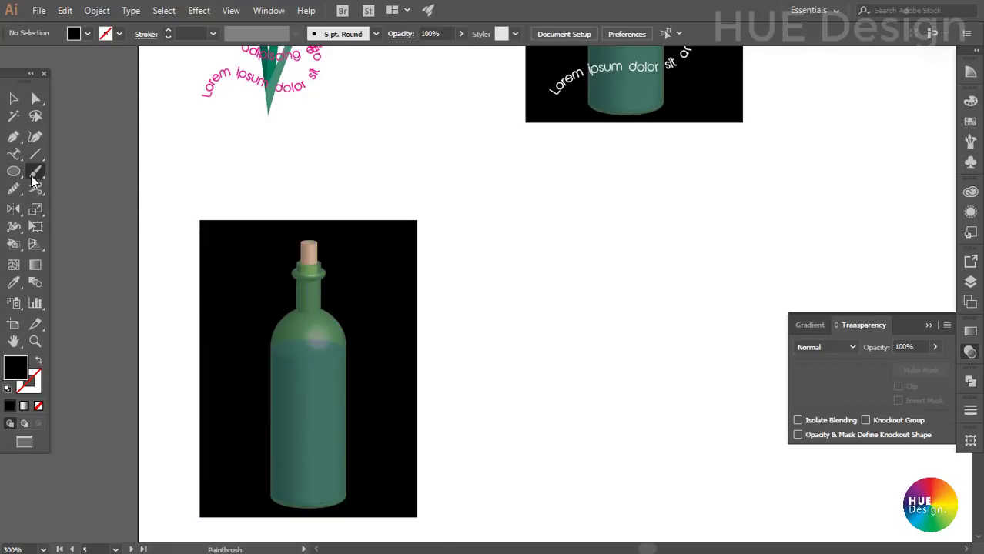
{"action": "left_click", "coordinate": [108, 171]}
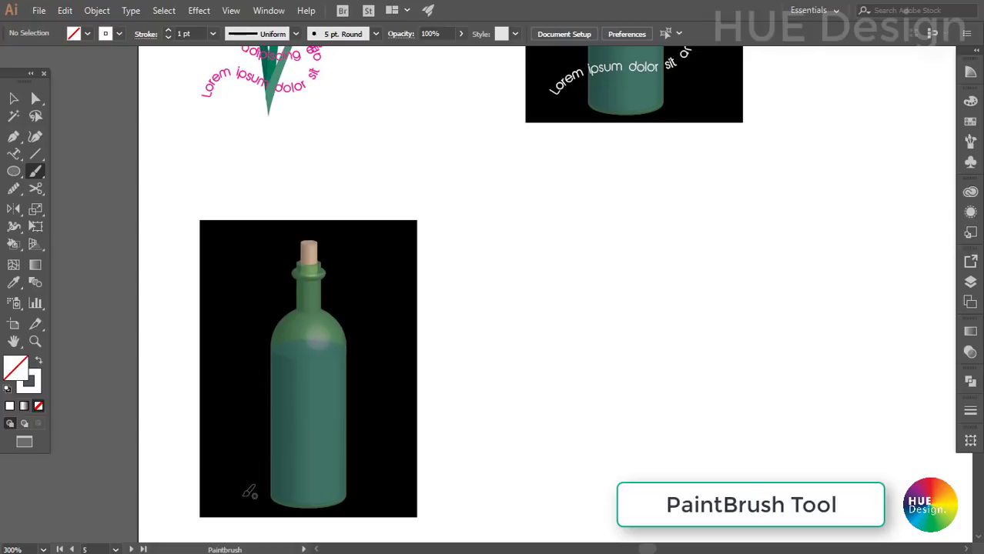
{"action": "mouse_move", "coordinate": [236, 502]}
{"action": "left_mouse_down"}
{"action": "mouse_move", "coordinate": [359, 428]}
{"action": "mouse_move", "coordinate": [279, 414]}
{"action": "mouse_move", "coordinate": [248, 431]}
{"action": "mouse_move", "coordinate": [306, 444]}
{"action": "mouse_move", "coordinate": [347, 438]}
{"action": "mouse_move", "coordinate": [363, 417]}
{"action": "mouse_move", "coordinate": [368, 377]}
{"action": "mouse_move", "coordinate": [329, 347]}
{"action": "mouse_move", "coordinate": [261, 357]}
{"action": "mouse_move", "coordinate": [285, 385]}
{"action": "mouse_move", "coordinate": [353, 380]}
{"action": "mouse_move", "coordinate": [382, 356]}
{"action": "mouse_move", "coordinate": [369, 310]}
{"action": "mouse_move", "coordinate": [402, 270]}
{"action": "left_mouse_up"}
{"action": "left_click", "coordinate": [13, 98]}
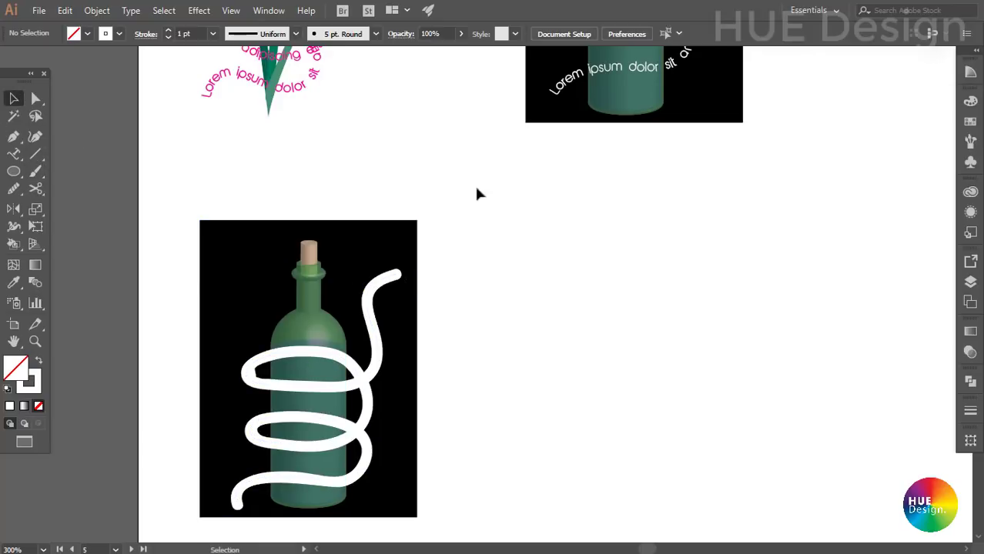
{"action": "left_click", "coordinate": [381, 339]}
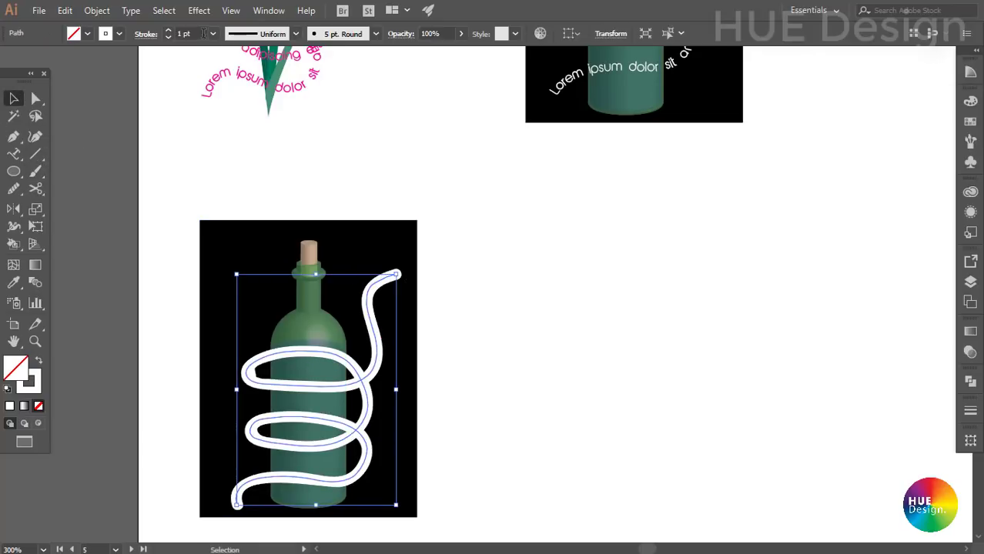
{"action": "left_click", "coordinate": [213, 33]}
{"action": "left_click", "coordinate": [230, 48]}
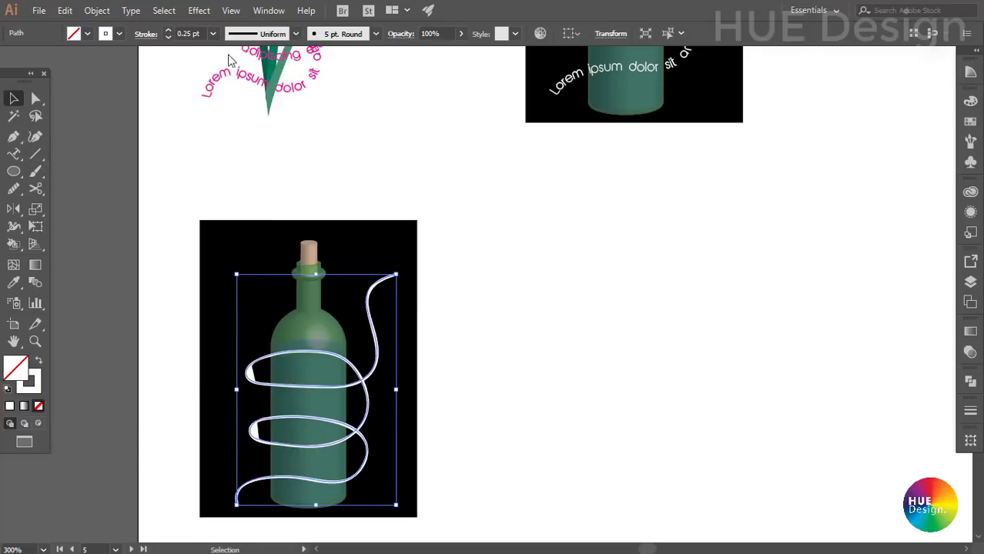
- Flow placeholder Lorem ipsum text along the spiral with the Type on a Path Tool
{"action": "left_click", "coordinate": [13, 154]}
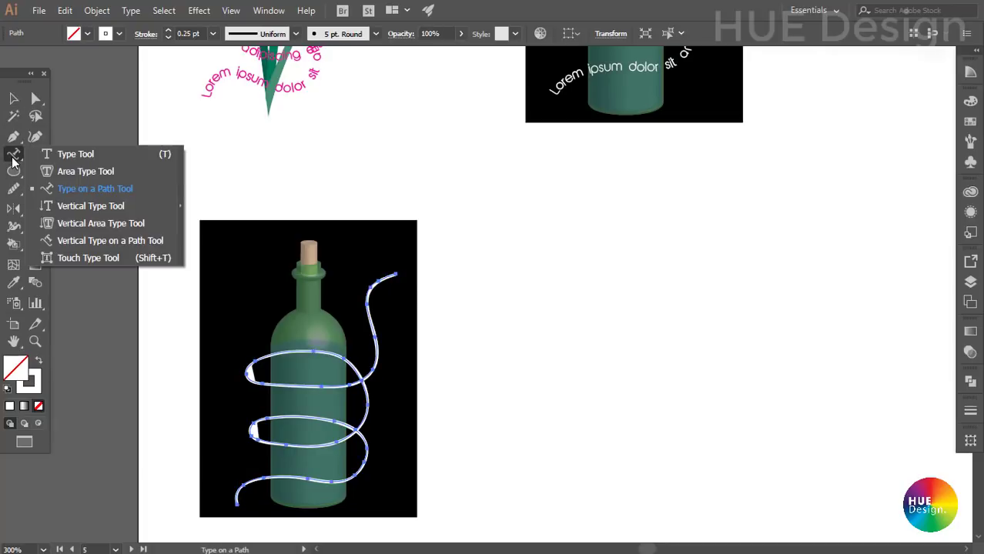
{"action": "left_click", "coordinate": [72, 192]}
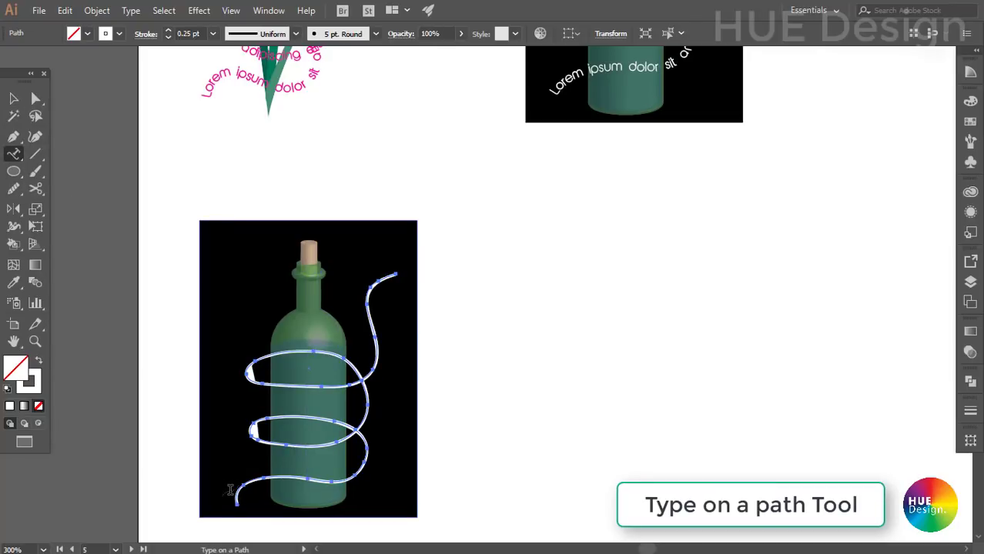
{"action": "left_click", "coordinate": [237, 498]}
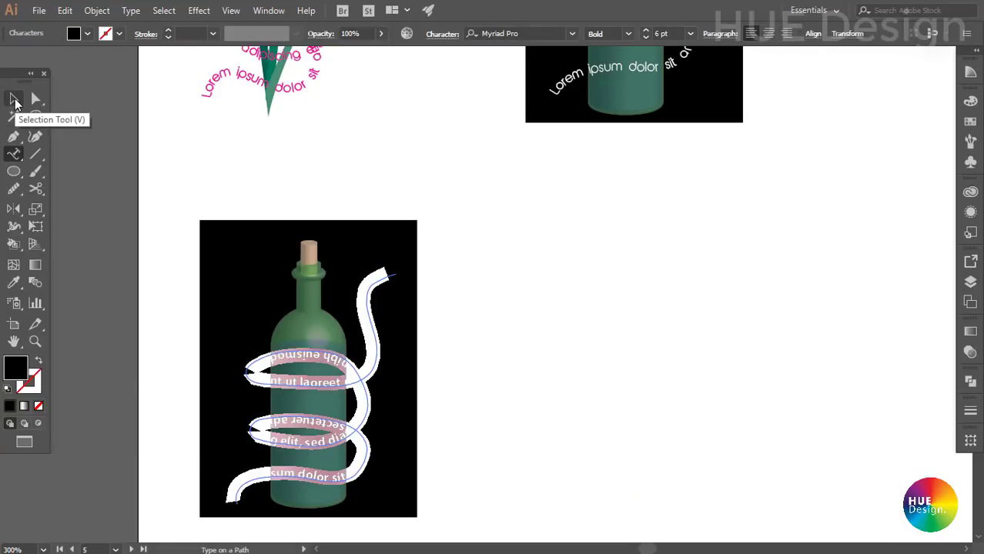
- Colour the spiral text white from the Swatches panel
{"action": "left_click", "coordinate": [14, 100]}
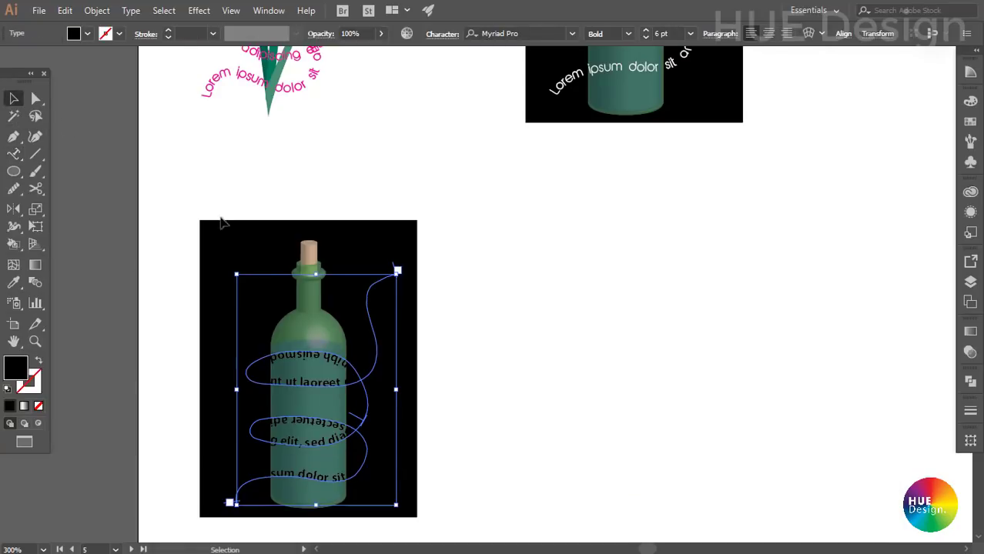
{"action": "left_click", "coordinate": [969, 123]}
{"action": "left_click", "coordinate": [812, 140]}
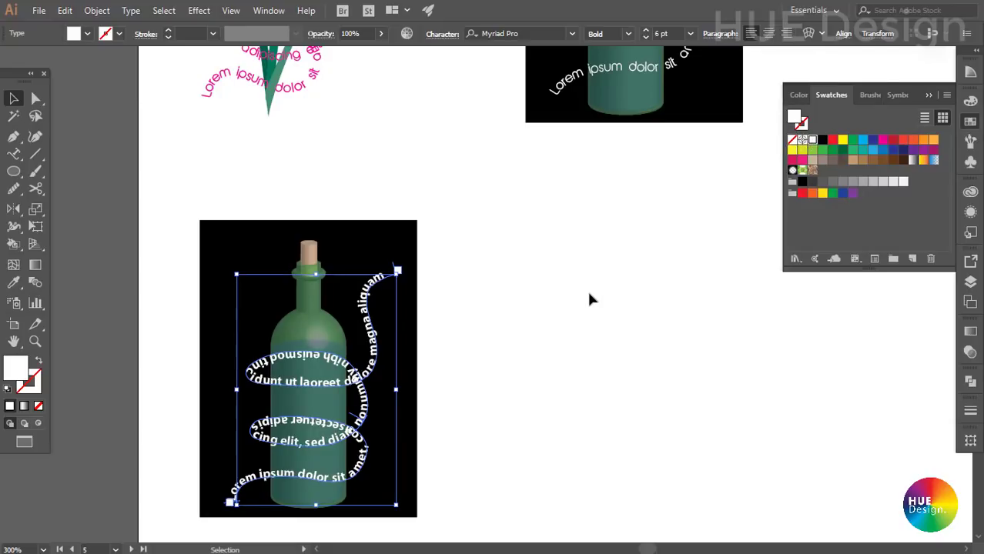
{"action": "left_click", "coordinate": [584, 307]}
- Zoom in on the bottle, select the spiral text, and apply Make Mask in Transparency
{"action": "left_click_drag", "start_coordinate": [529, 412], "coordinate": [533, 378]}
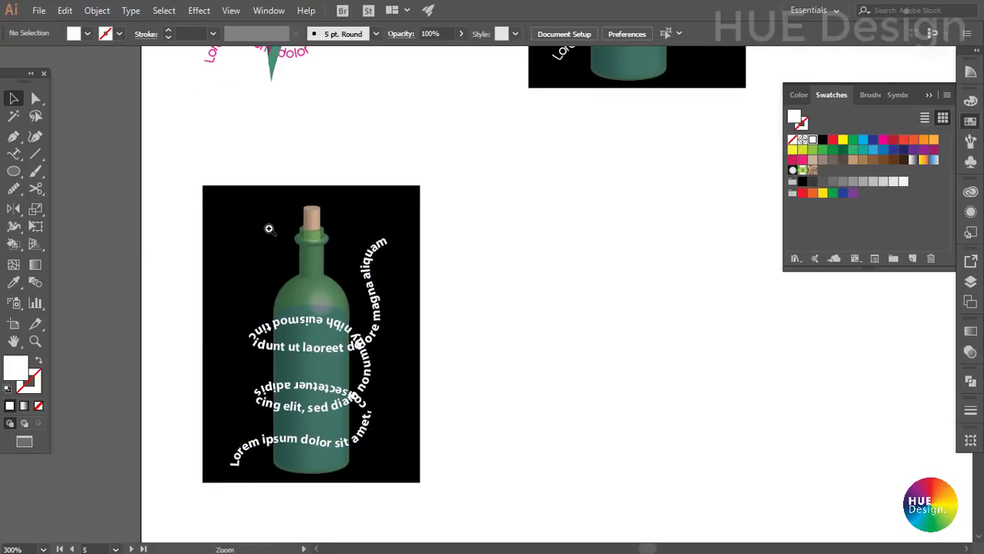
{"action": "mouse_move", "coordinate": [272, 285]}
{"action": "left_mouse_down"}
{"action": "mouse_move", "coordinate": [354, 335]}
{"action": "mouse_move", "coordinate": [334, 248]}
{"action": "left_mouse_up"}
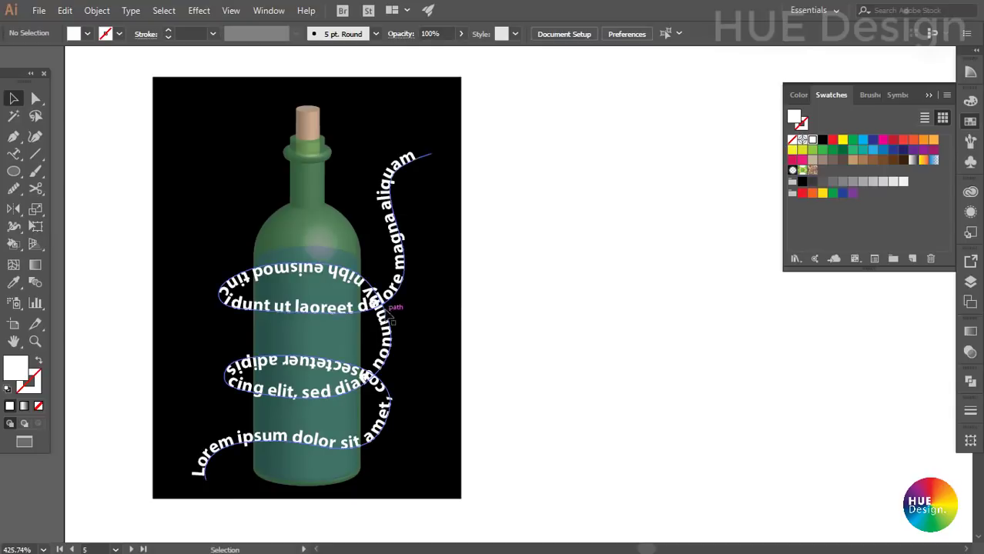
{"action": "left_click", "coordinate": [391, 323]}
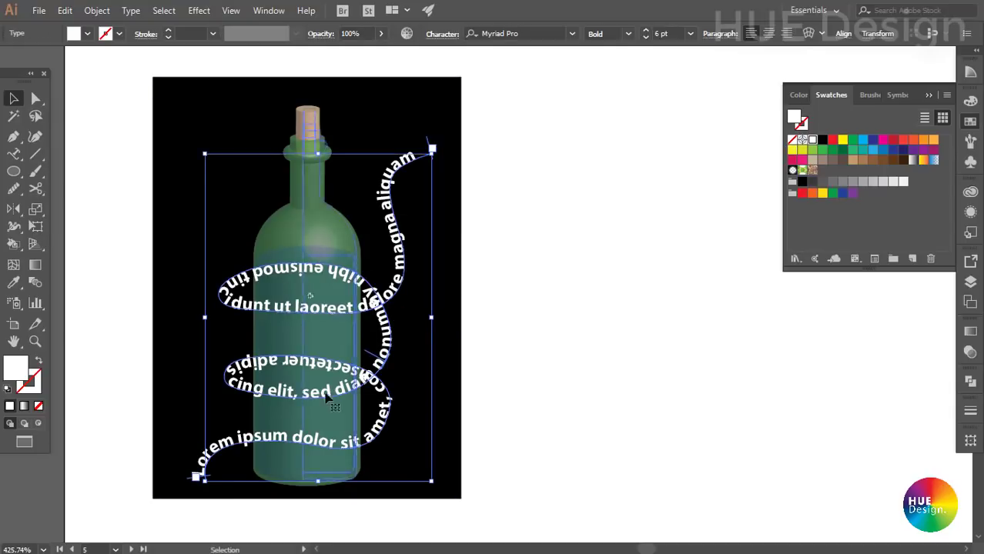
{"action": "left_click", "coordinate": [582, 336]}
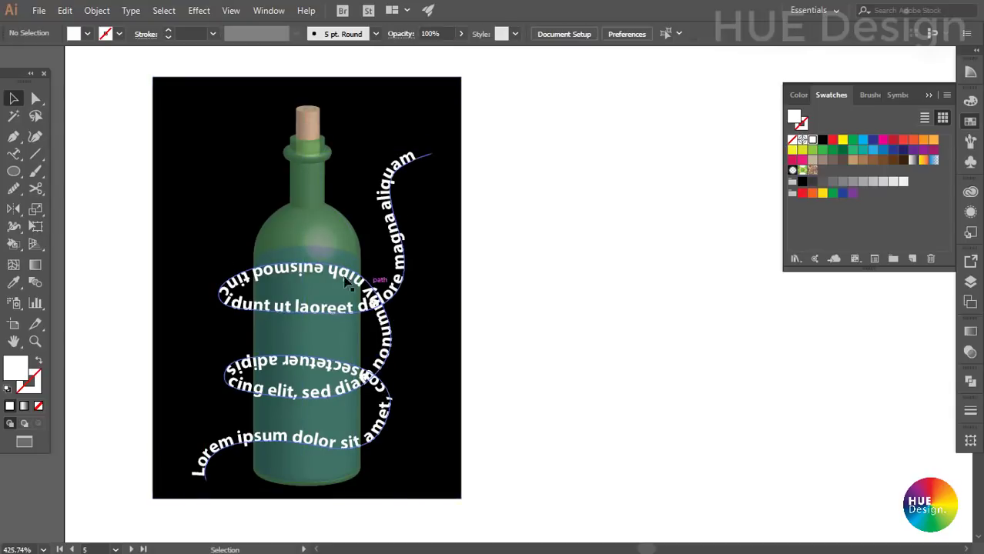
{"action": "left_click", "coordinate": [295, 273]}
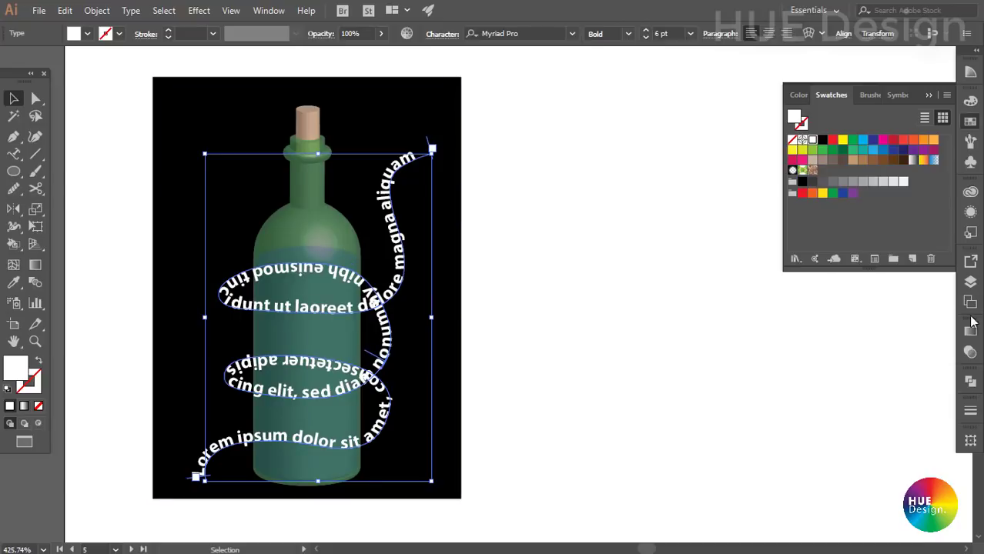
{"action": "left_click", "coordinate": [971, 359]}
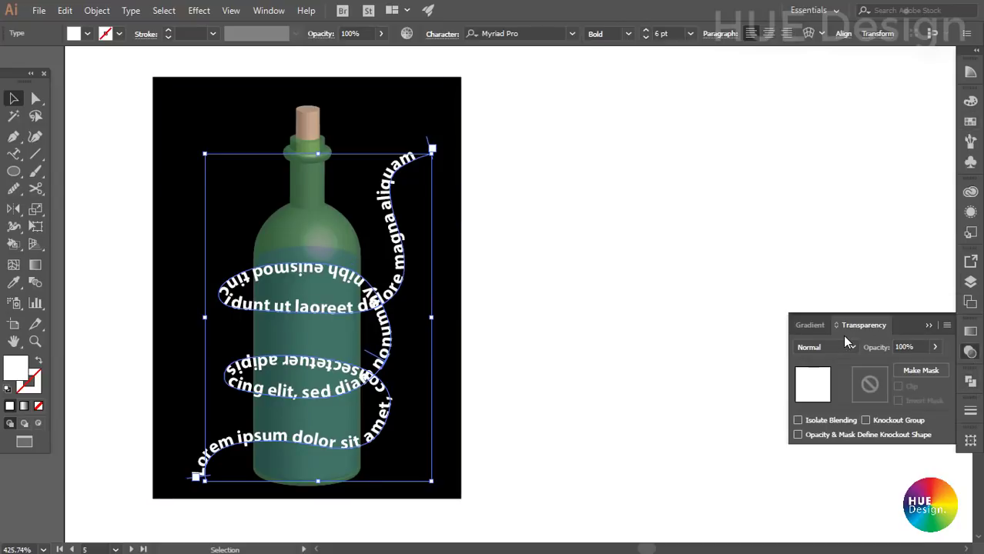
{"action": "left_click", "coordinate": [912, 376]}
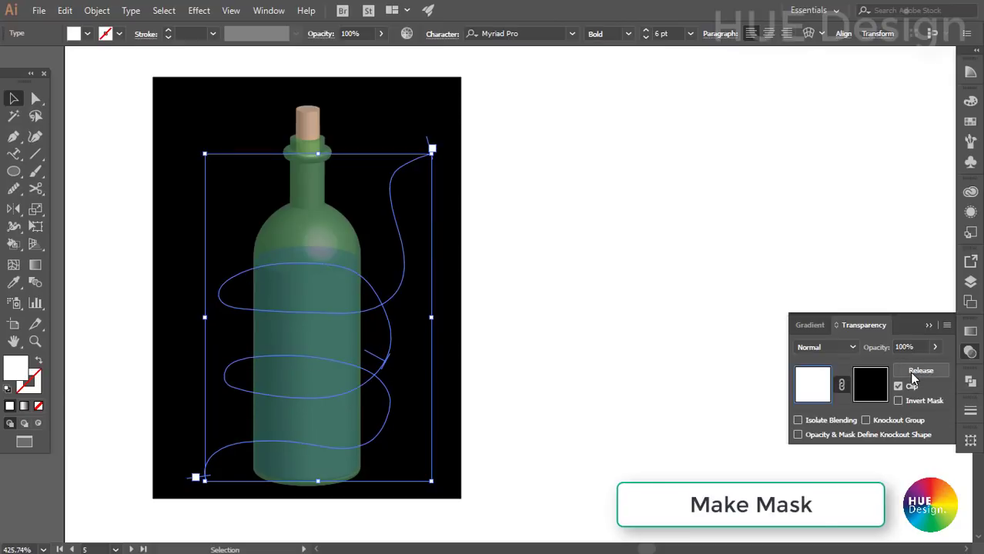
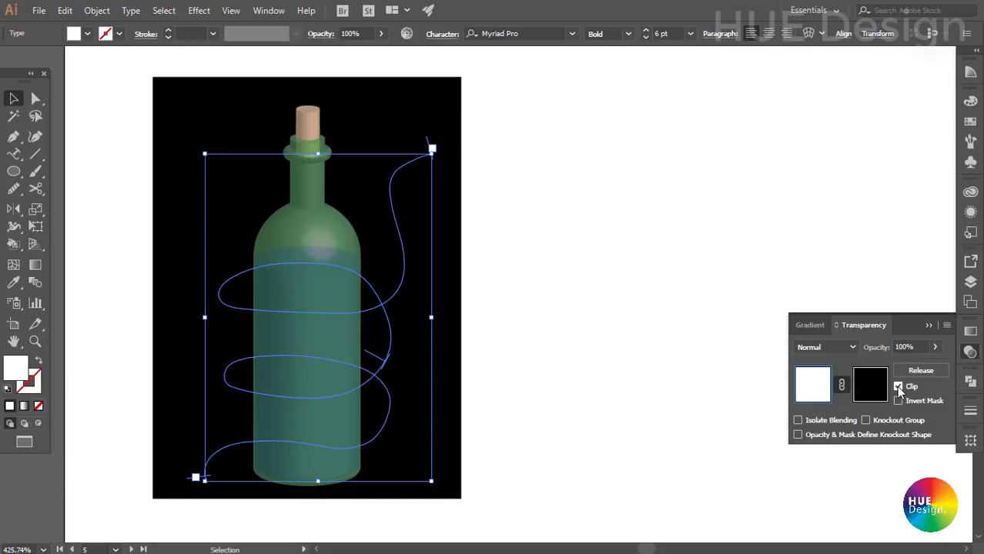
- Uncheck Clip on the bottle lettering's opacity mask and enter mask editing mode
{"action": "left_click", "coordinate": [897, 386]}
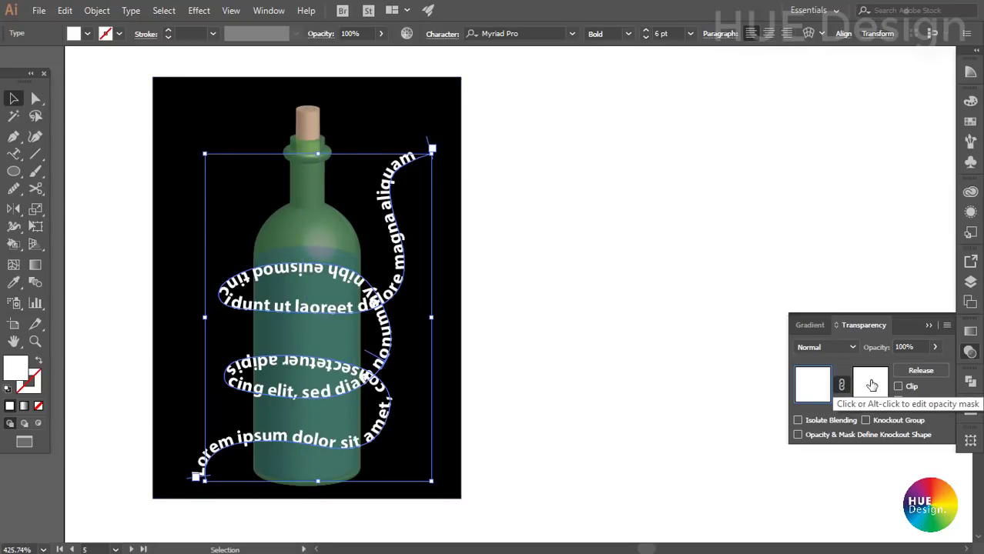
{"action": "left_click", "coordinate": [872, 385]}
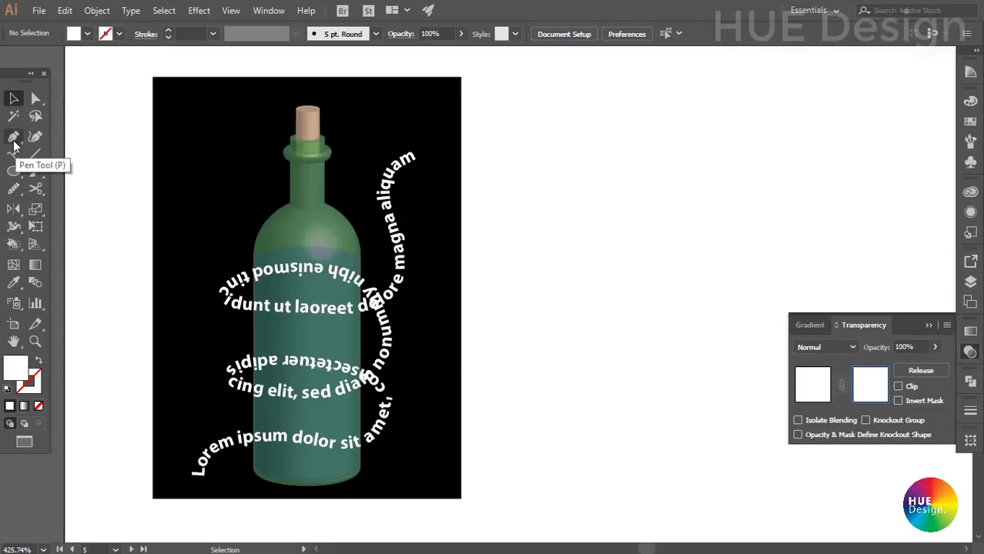
- Pen a closed mask shape over the middle 'consectetuer adipis' loop on the bottle
{"action": "left_click", "coordinate": [13, 136]}
{"action": "scroll", "coordinate": [357, 351], "scroll_direction": "up", "scroll_amount": 1}
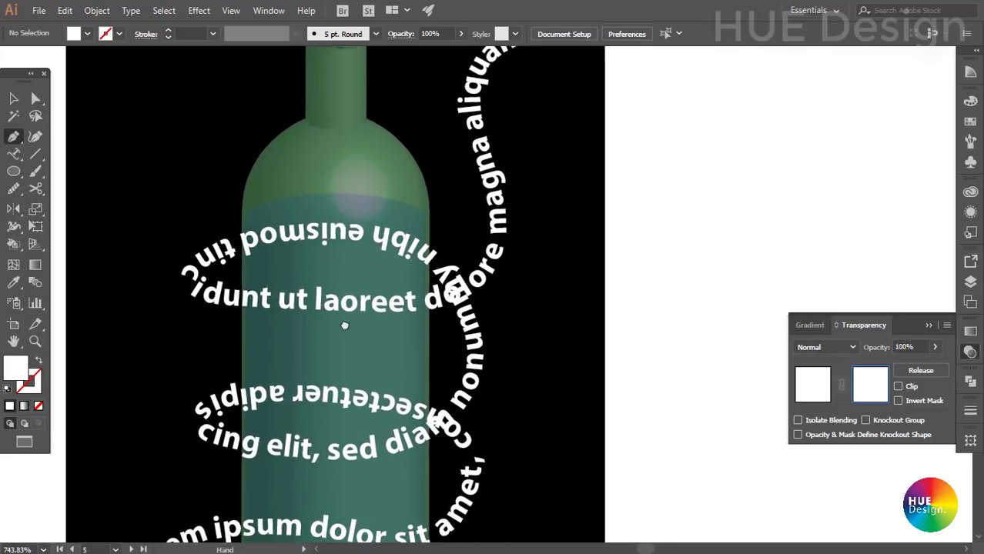
{"action": "scroll", "coordinate": [344, 325], "scroll_direction": "up", "scroll_amount": 1}
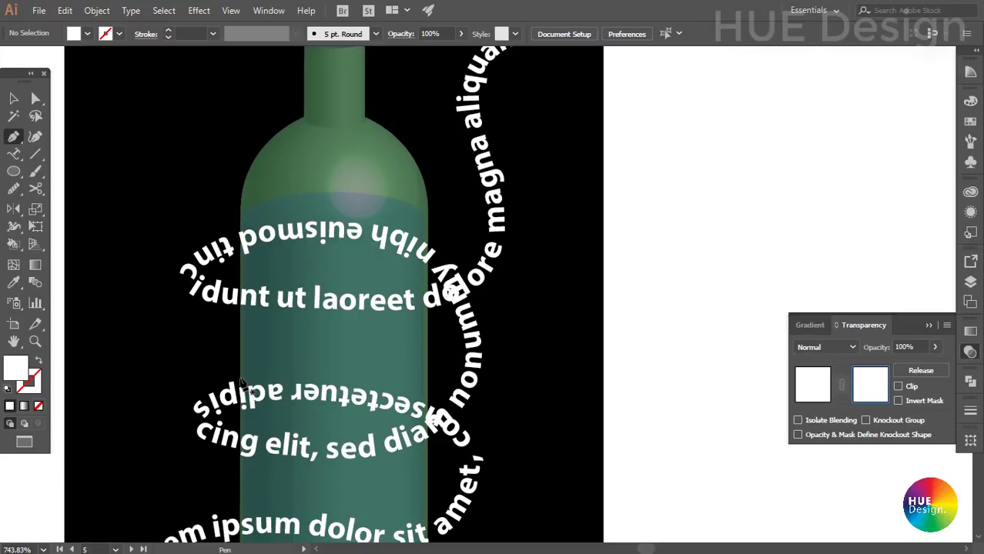
{"action": "left_click_drag", "start_coordinate": [241, 381], "coordinate": [242, 420]}
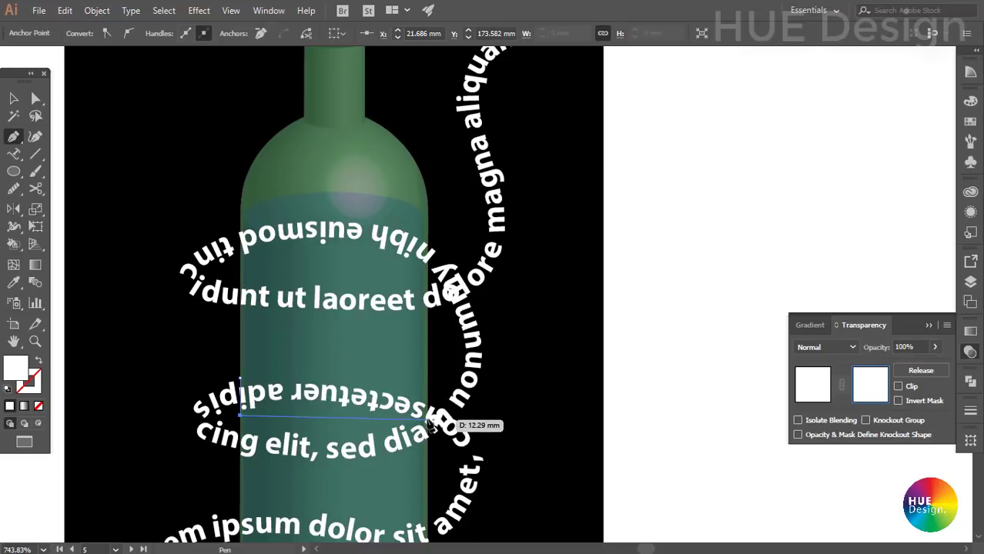
{"action": "left_click", "coordinate": [430, 421]}
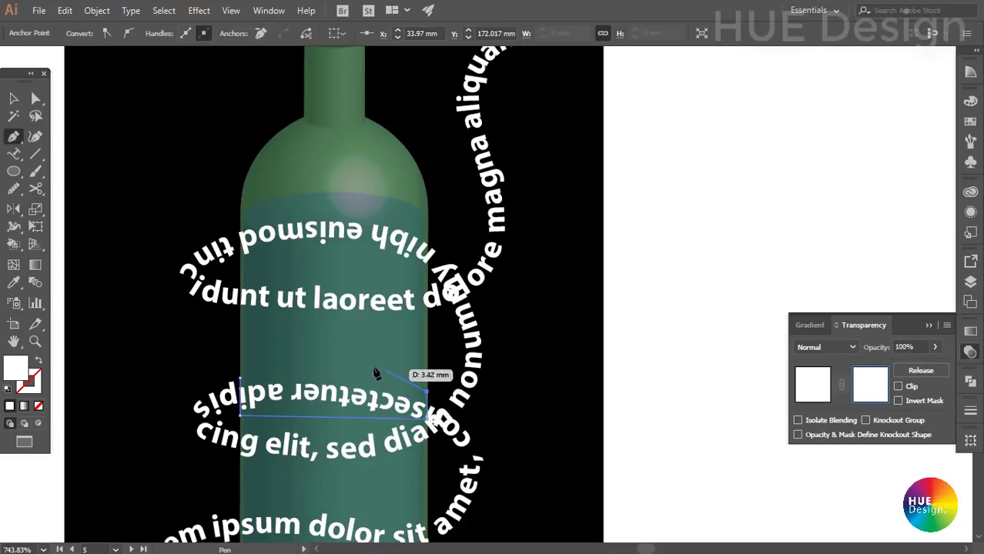
{"action": "left_click", "coordinate": [322, 369]}
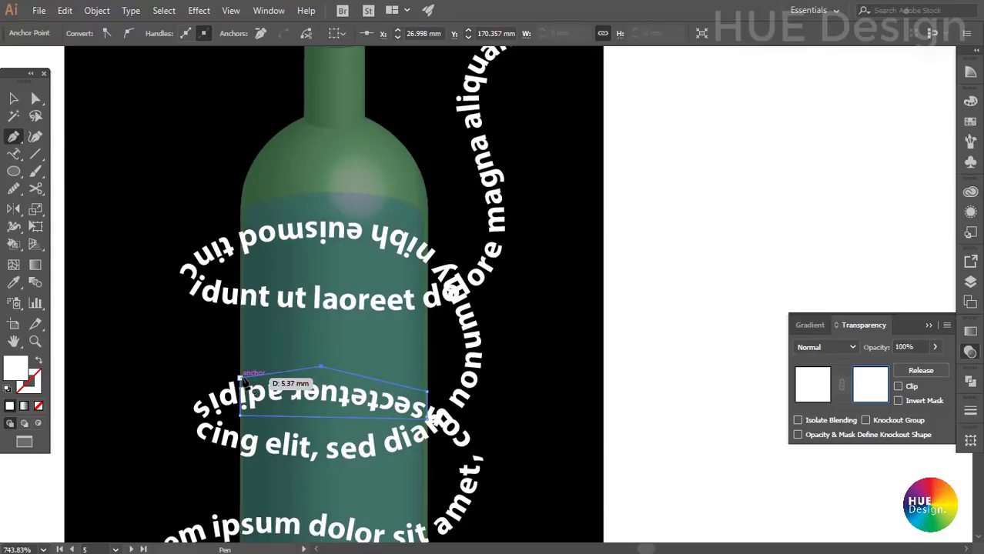
{"action": "left_click", "coordinate": [240, 379]}
- Fill the new mask shape black from Swatches and deselect it
{"action": "left_click", "coordinate": [13, 101]}
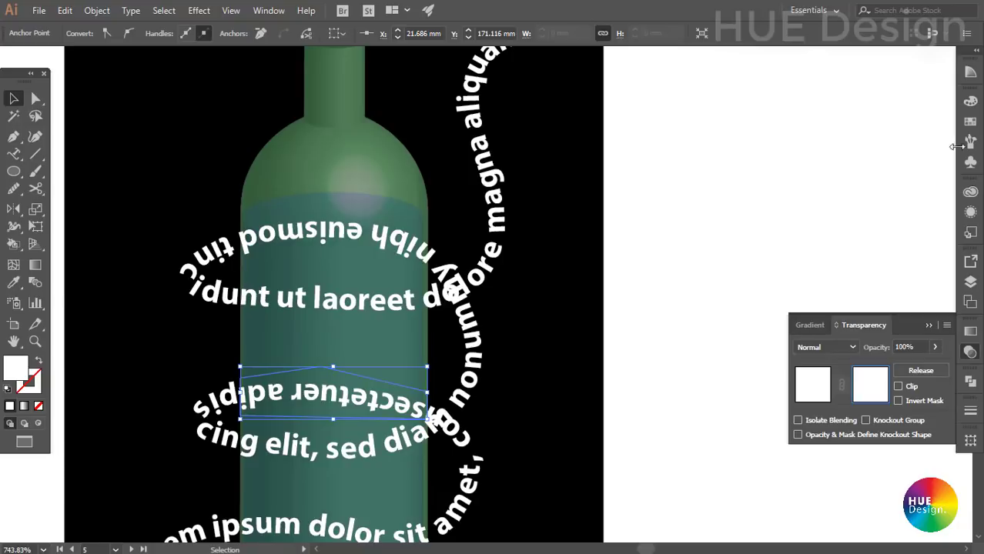
{"action": "left_click", "coordinate": [969, 122]}
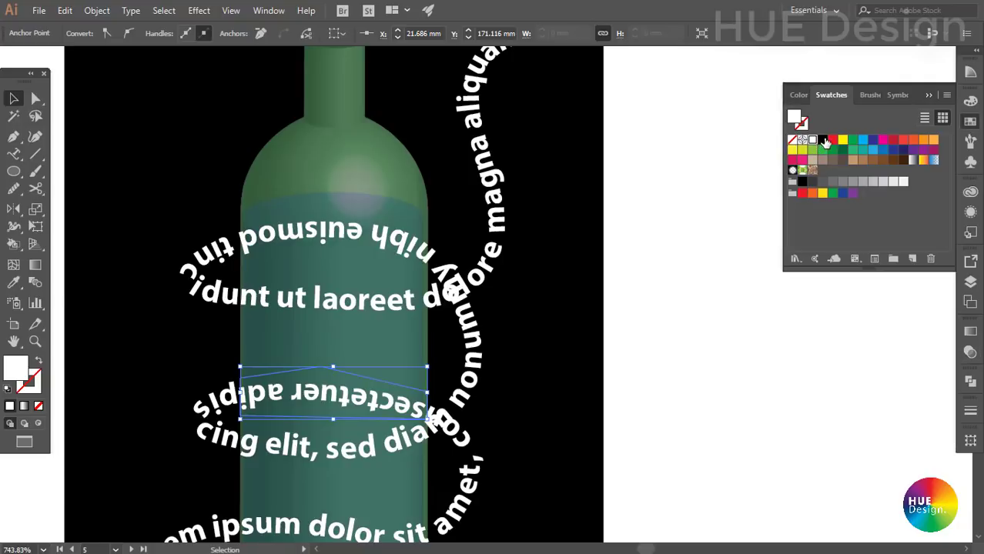
{"action": "left_click", "coordinate": [822, 140]}
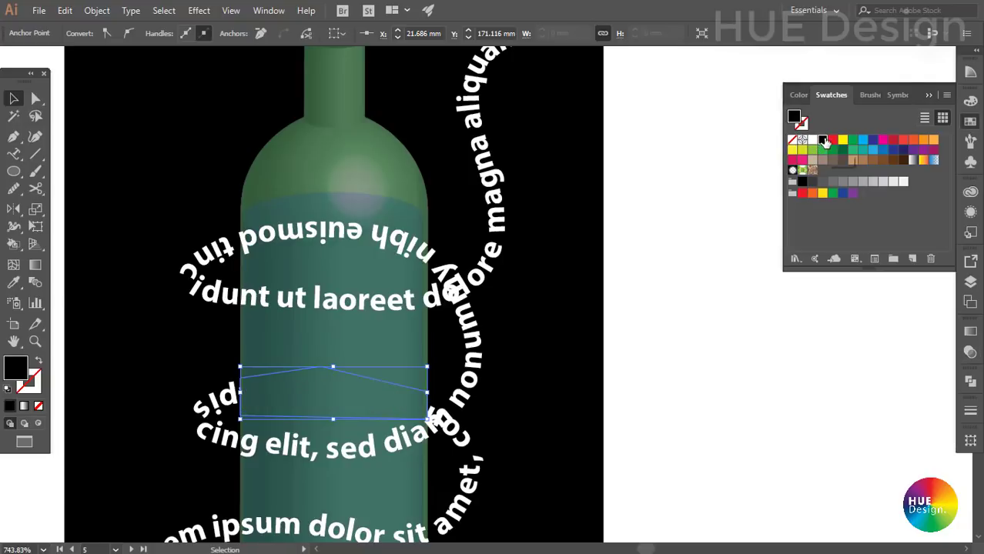
{"action": "left_click", "coordinate": [929, 95]}
{"action": "left_click", "coordinate": [672, 291]}
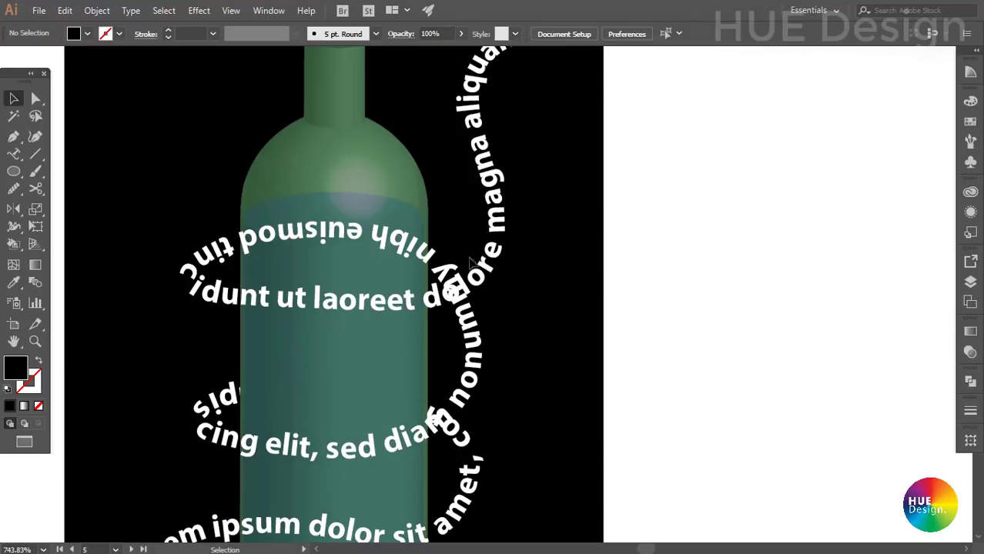
- Pen a second black mask band over the top text loop across the bottle's shoulder
{"action": "left_click", "coordinate": [970, 377]}
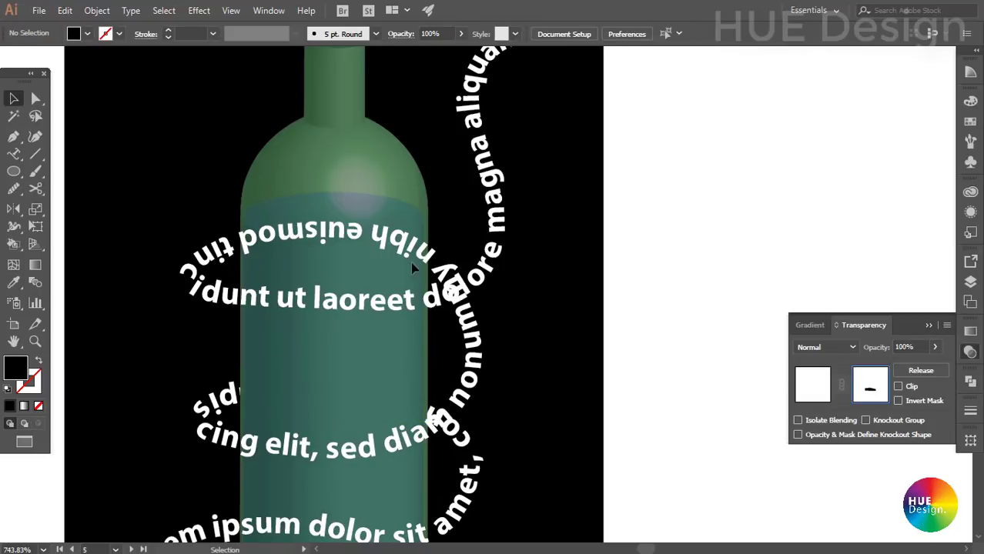
{"action": "key", "text": "p"}
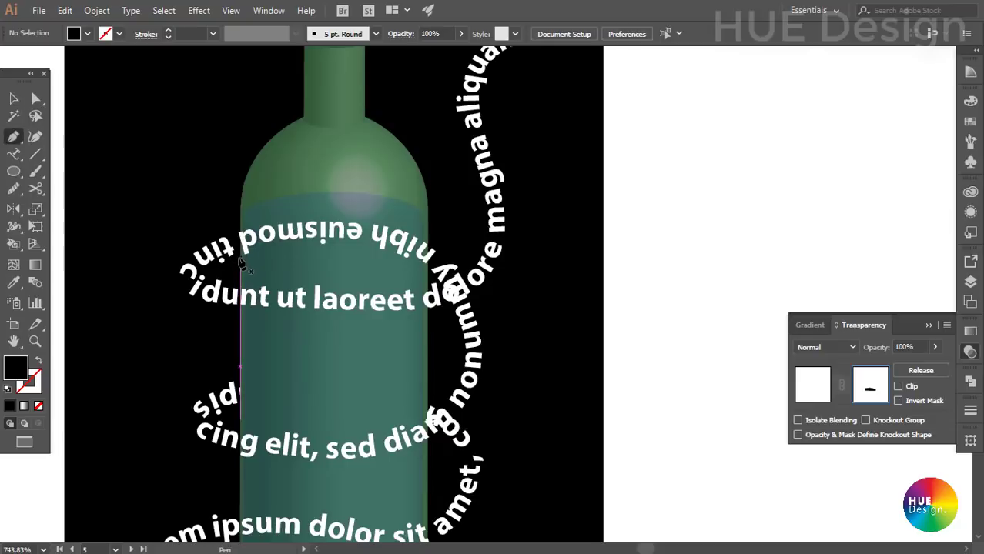
{"action": "left_click_drag", "start_coordinate": [241, 263], "coordinate": [241, 222]}
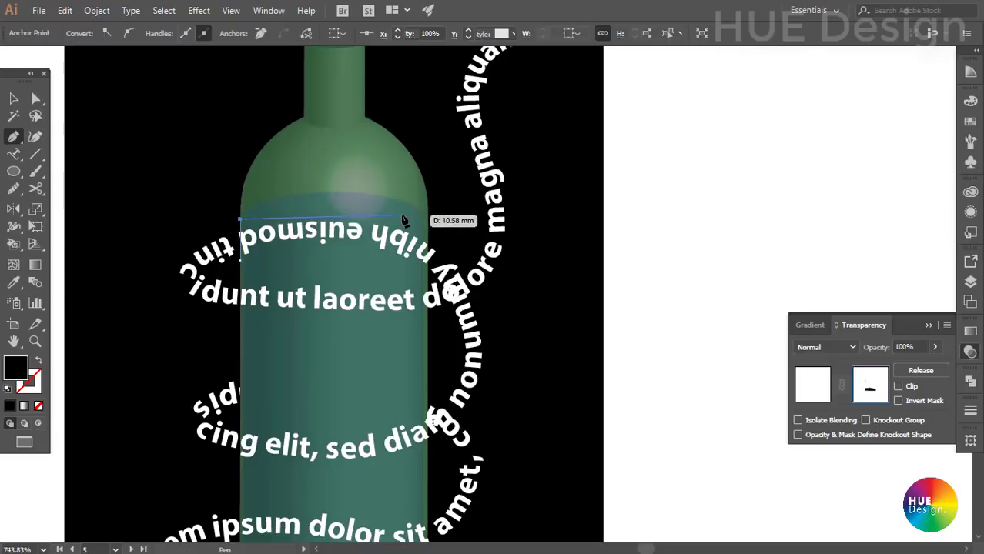
{"action": "left_click_drag", "start_coordinate": [332, 203], "coordinate": [427, 229]}
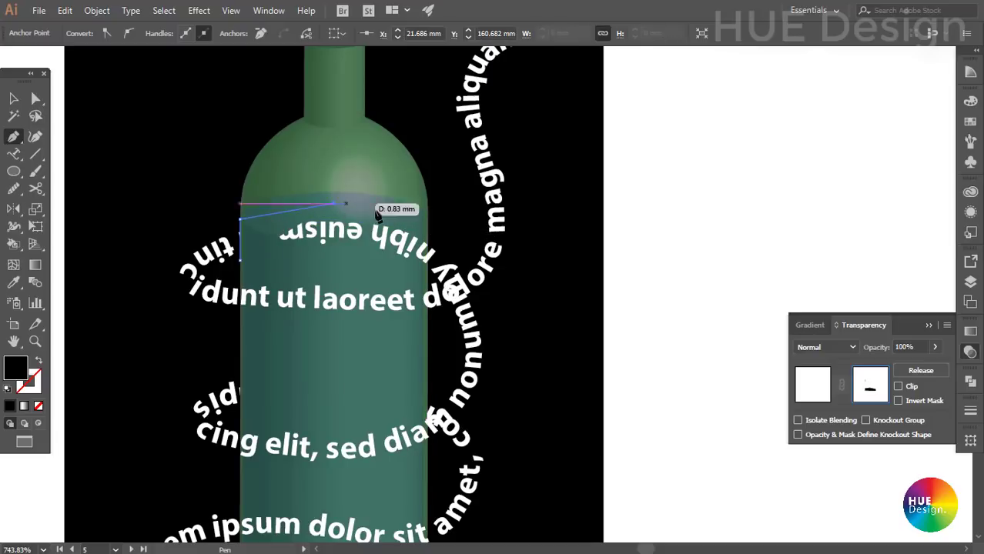
{"action": "left_click", "coordinate": [427, 227]}
{"action": "left_click_drag", "start_coordinate": [427, 270], "coordinate": [262, 272]}
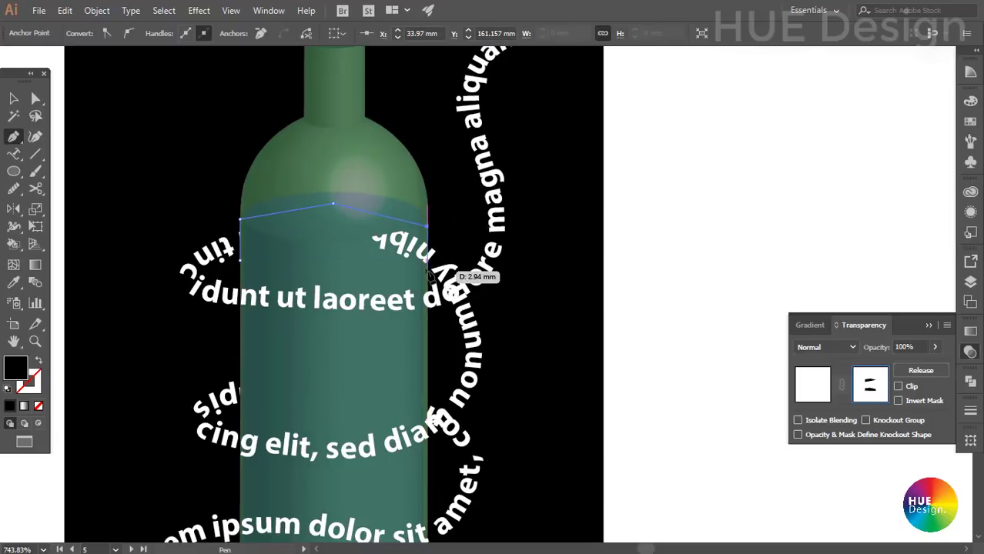
{"action": "left_click", "coordinate": [240, 260]}
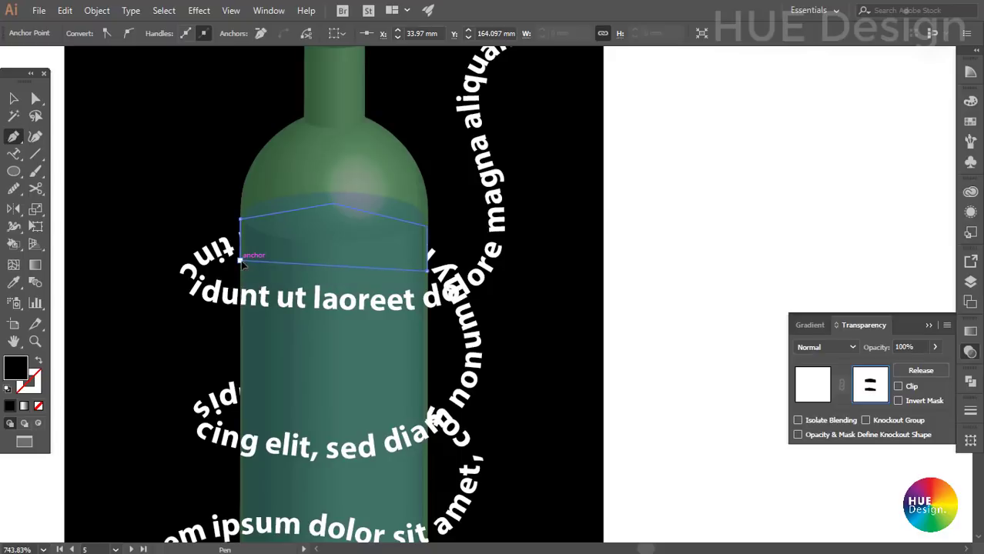
{"action": "left_click", "coordinate": [13, 100]}
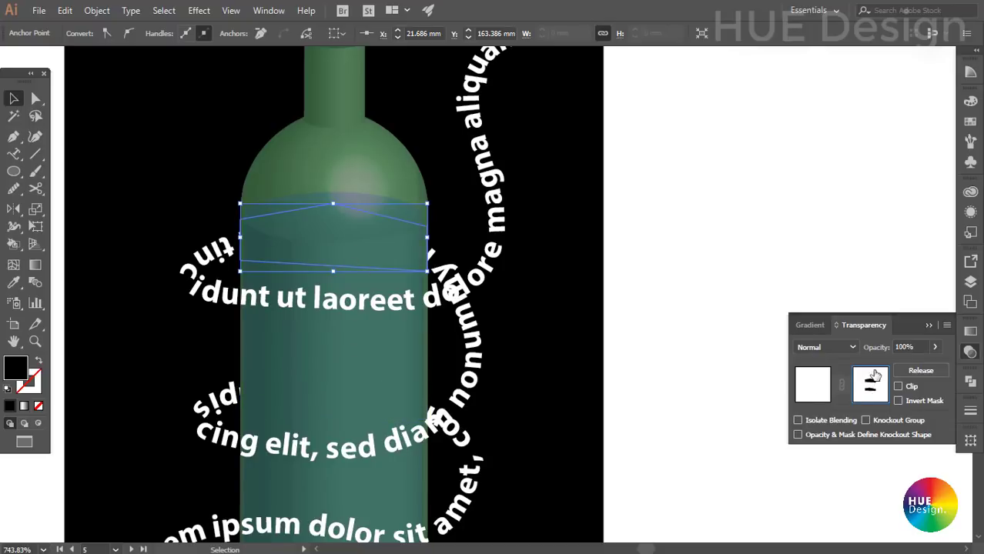
{"action": "left_click", "coordinate": [675, 284]}
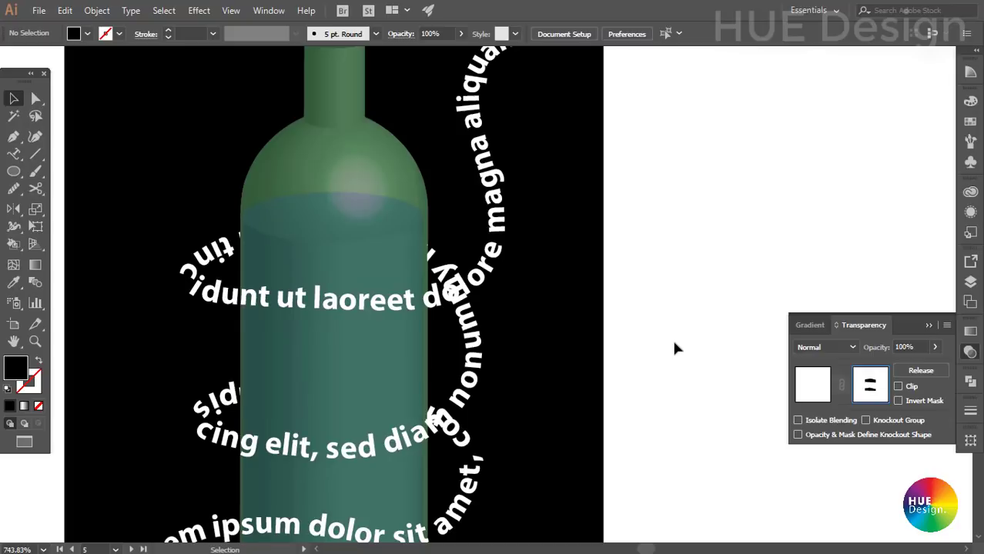
{"action": "key", "text": "ctrl+minus"}
{"action": "key", "text": "ctrl+minus"}
{"action": "key", "text": "ctrl+minus"}
- Pan and zoom to view the flower and second bottle examples
{"action": "left_click_drag", "start_coordinate": [604, 400], "coordinate": [545, 402]}
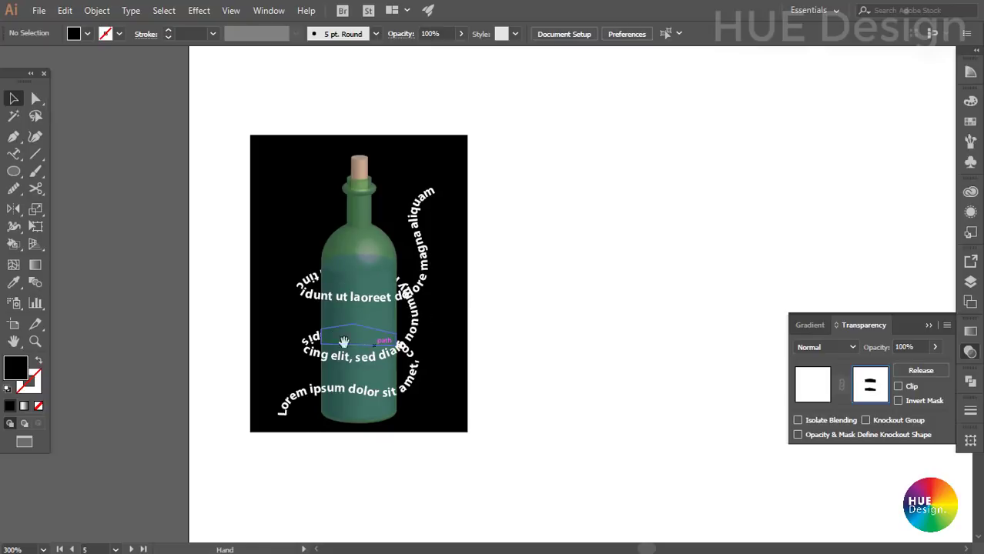
{"action": "left_click_drag", "start_coordinate": [562, 336], "coordinate": [492, 416]}
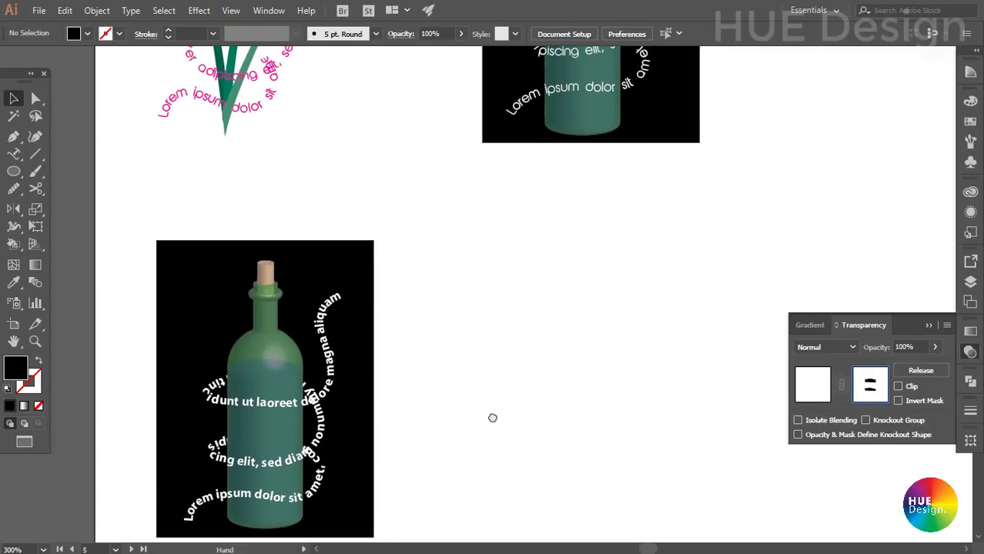
{"action": "key", "text": "ctrl+minus"}
{"action": "left_click_drag", "start_coordinate": [417, 157], "coordinate": [411, 289]}
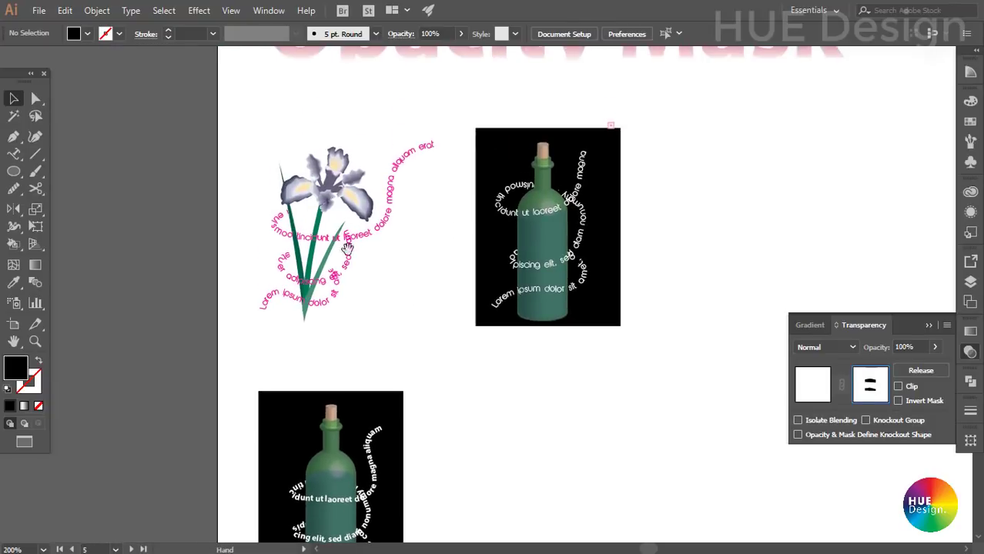
{"action": "mouse_move", "coordinate": [358, 257]}
{"action": "left_mouse_down"}
{"action": "mouse_move", "coordinate": [424, 338]}
{"action": "mouse_move", "coordinate": [481, 358]}
{"action": "left_mouse_up"}
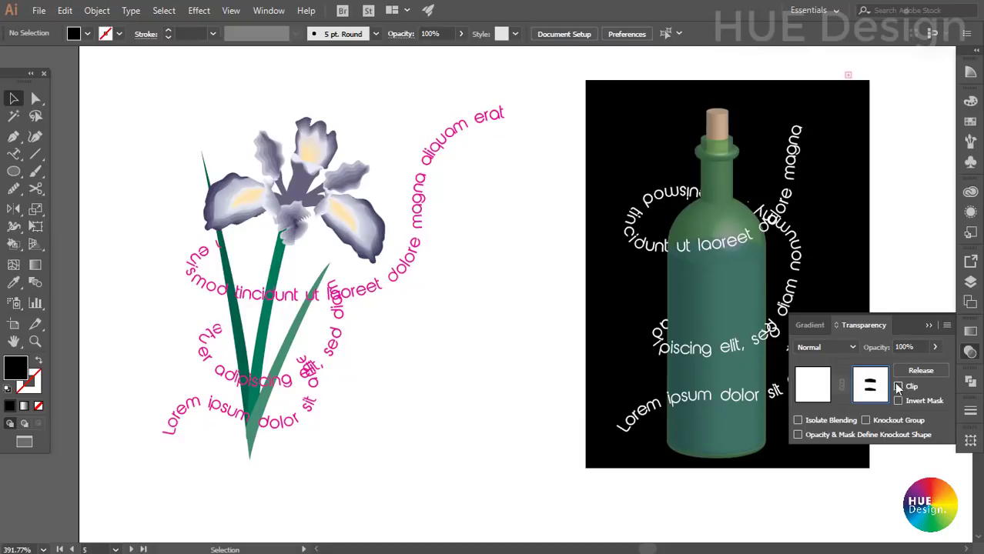
- Exit mask editing by targeting the lettering artwork, back at the first bottle
{"action": "left_click", "coordinate": [816, 385]}
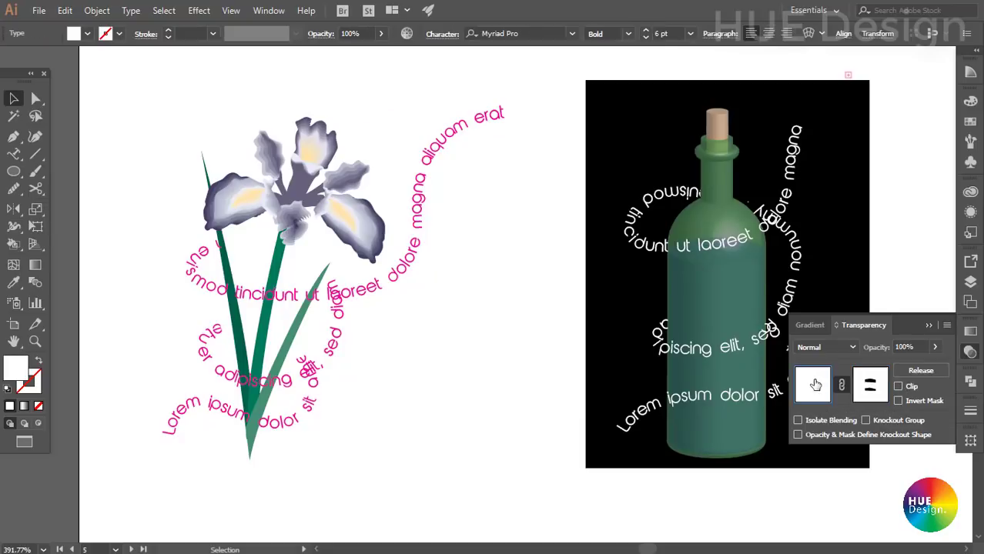
{"action": "left_click_drag", "start_coordinate": [495, 373], "coordinate": [362, 285]}
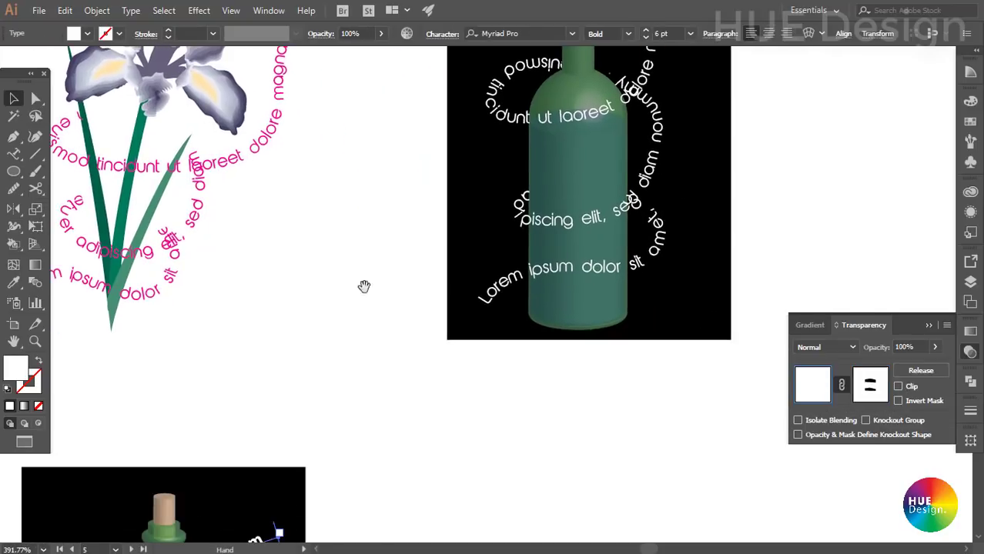
{"action": "left_click", "coordinate": [505, 386]}
{"action": "scroll", "coordinate": [523, 318], "scroll_direction": "down", "scroll_amount": 3}
{"action": "scroll", "coordinate": [439, 365], "scroll_direction": "down", "scroll_amount": 2}
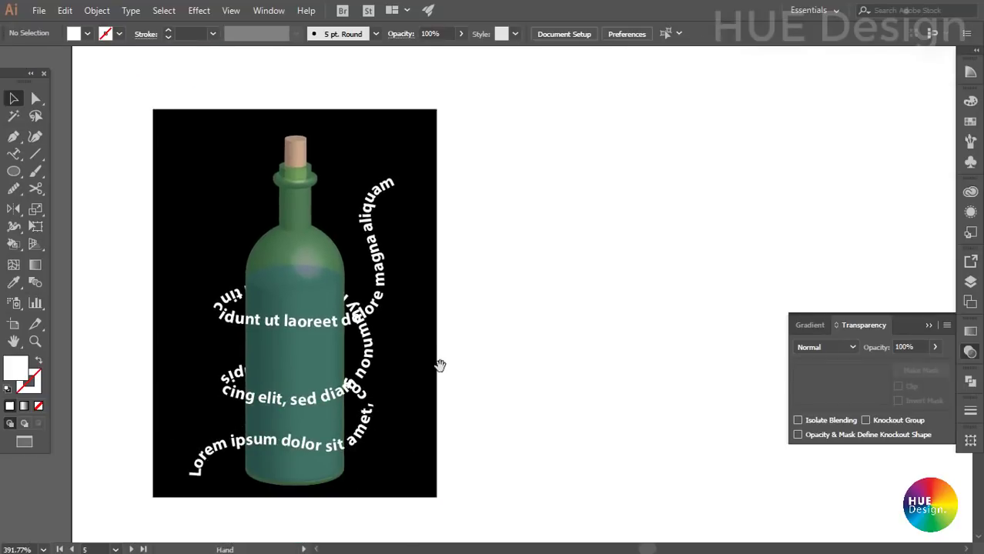
{"action": "left_click", "coordinate": [389, 308]}
{"action": "scroll", "coordinate": [592, 388], "scroll_direction": "down", "scroll_amount": 1}
{"action": "scroll", "coordinate": [591, 389], "scroll_direction": "up", "scroll_amount": 1}
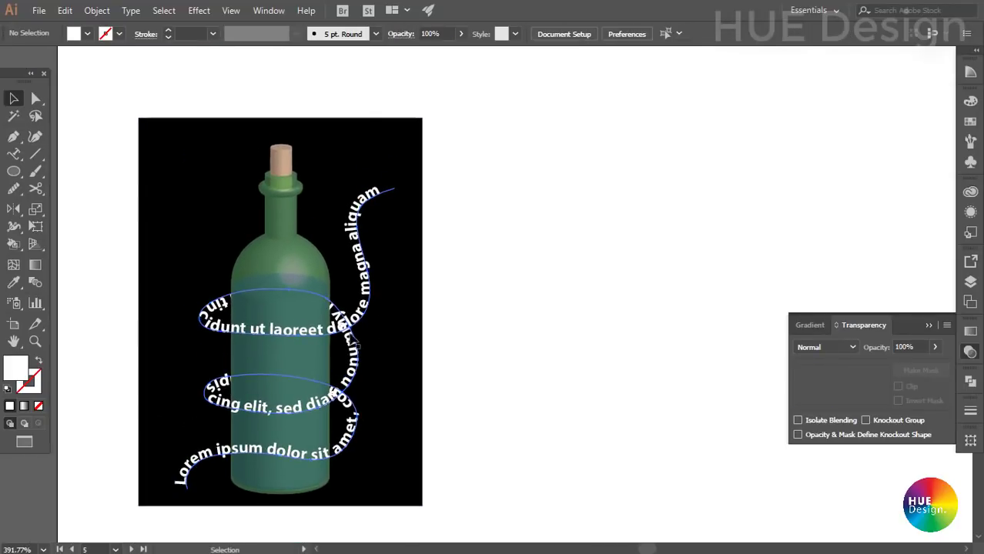
{"action": "left_click", "coordinate": [355, 331]}
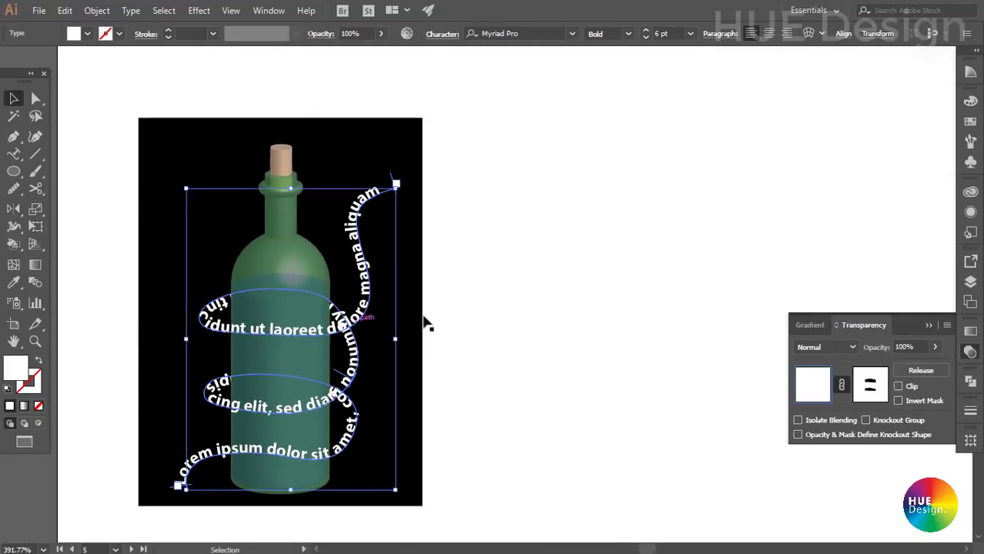
{"action": "left_click", "coordinate": [842, 389]}
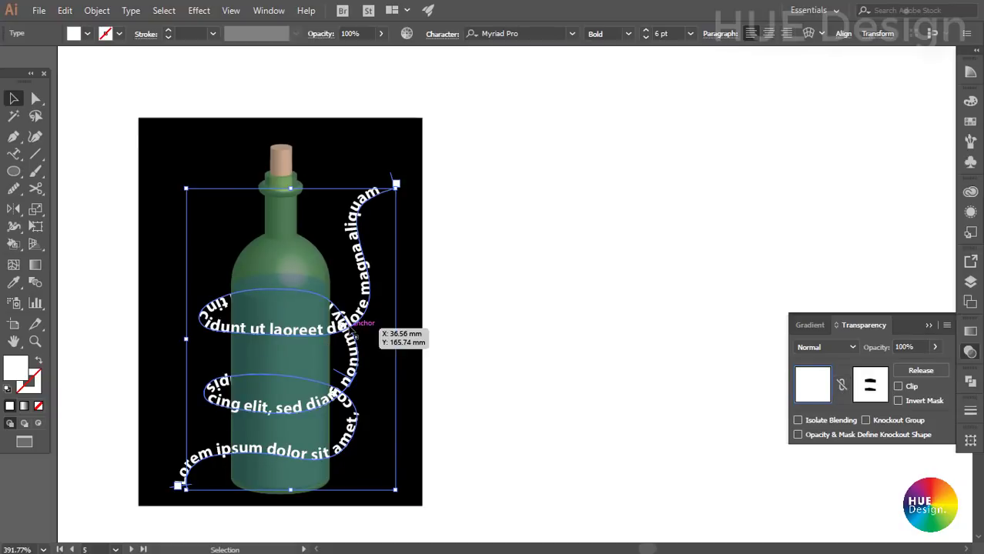
{"action": "left_click_drag", "start_coordinate": [356, 346], "coordinate": [433, 330]}
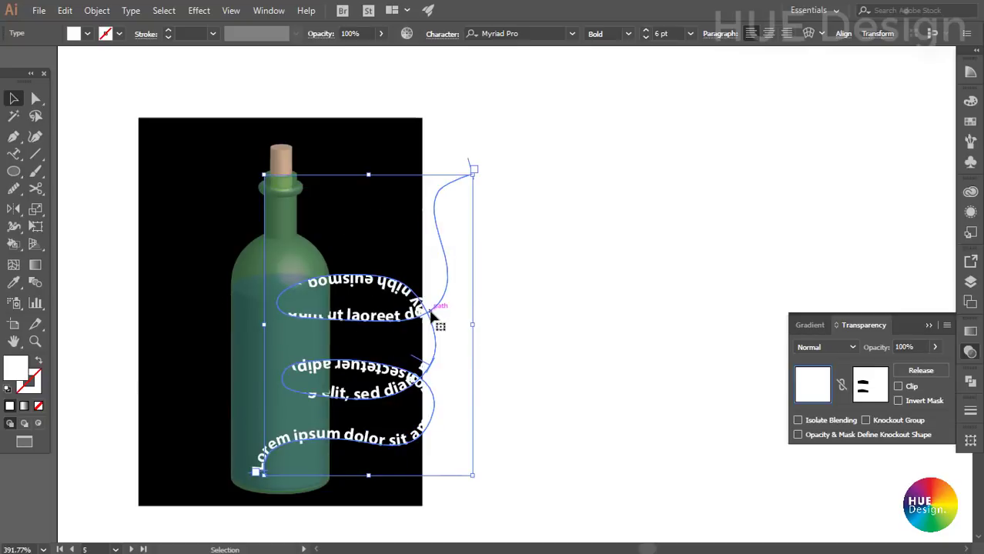
{"action": "key", "text": "ctrl+z"}
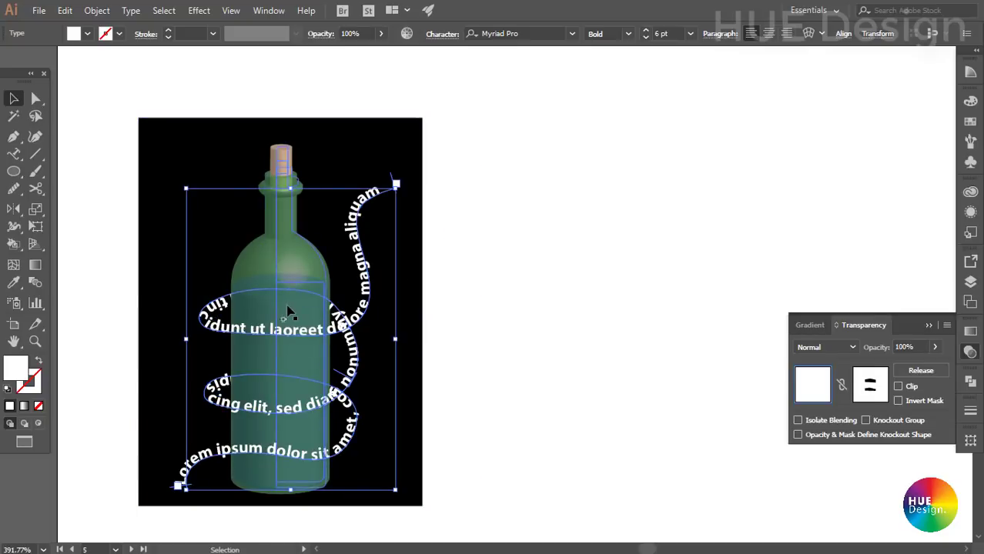
{"action": "left_click", "coordinate": [285, 315]}
{"action": "left_click", "coordinate": [510, 321]}
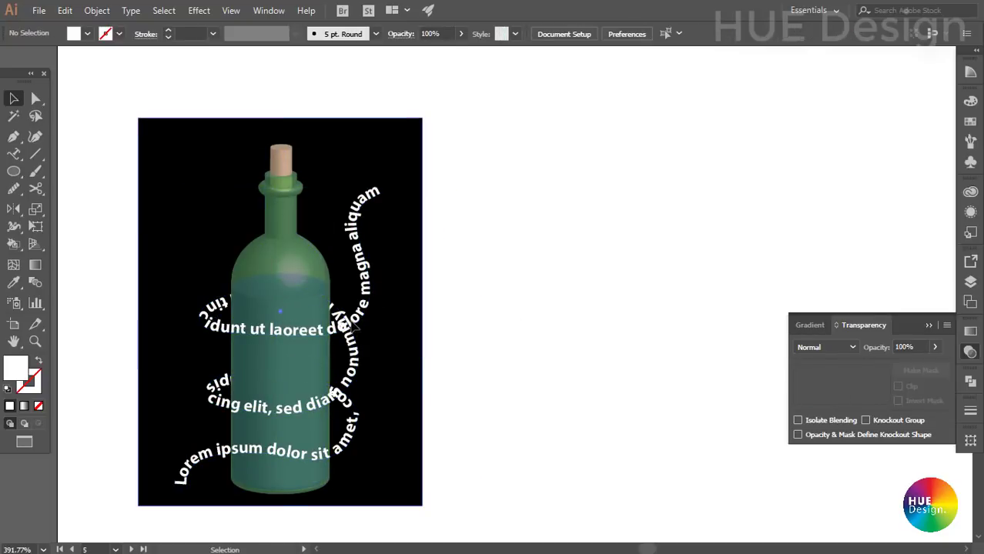
{"action": "left_click_drag", "start_coordinate": [354, 324], "coordinate": [444, 288]}
{"action": "key", "text": "ctrl+z"}
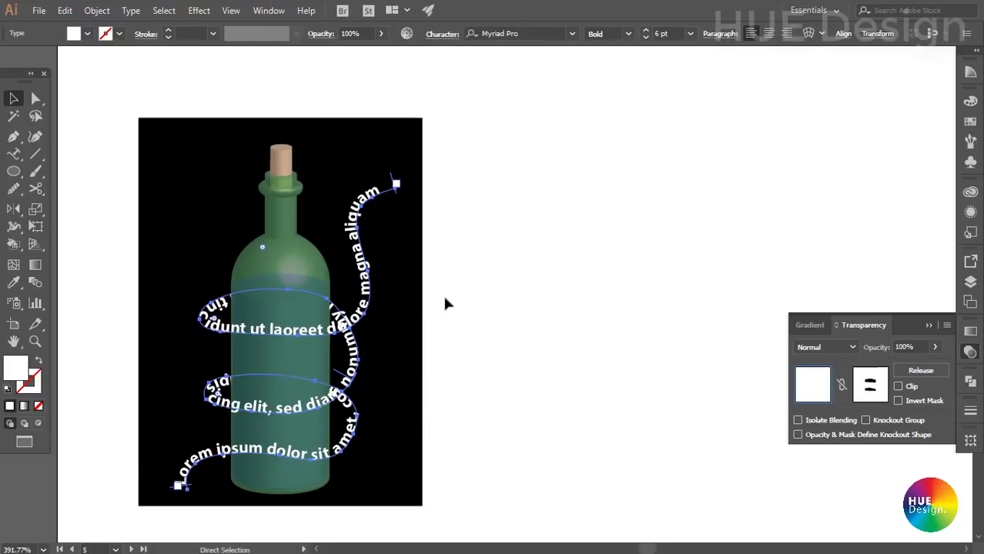
{"action": "left_click", "coordinate": [842, 385]}
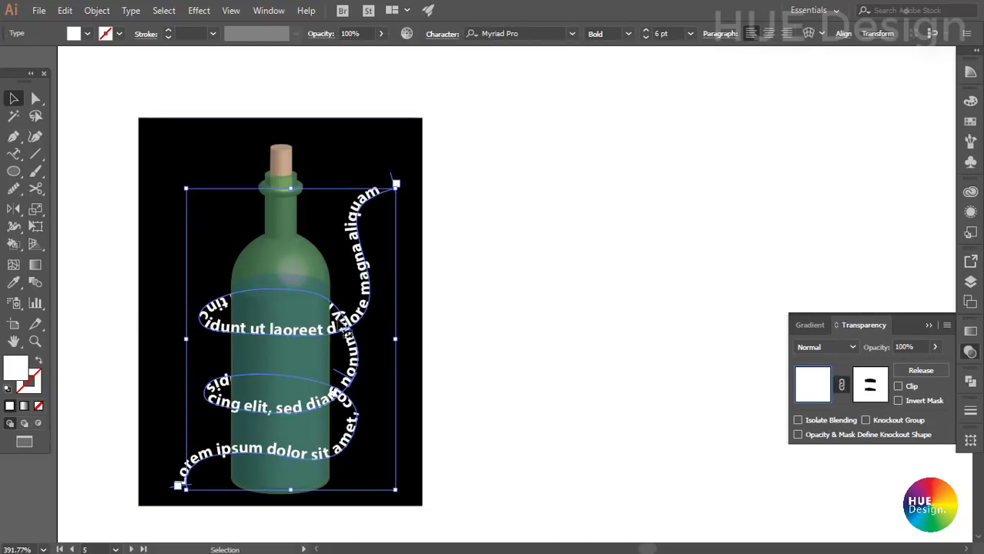
{"action": "mouse_move", "coordinate": [342, 328]}
{"action": "left_mouse_down"}
{"action": "mouse_move", "coordinate": [409, 337]}
{"action": "mouse_move", "coordinate": [382, 340]}
{"action": "left_mouse_up"}
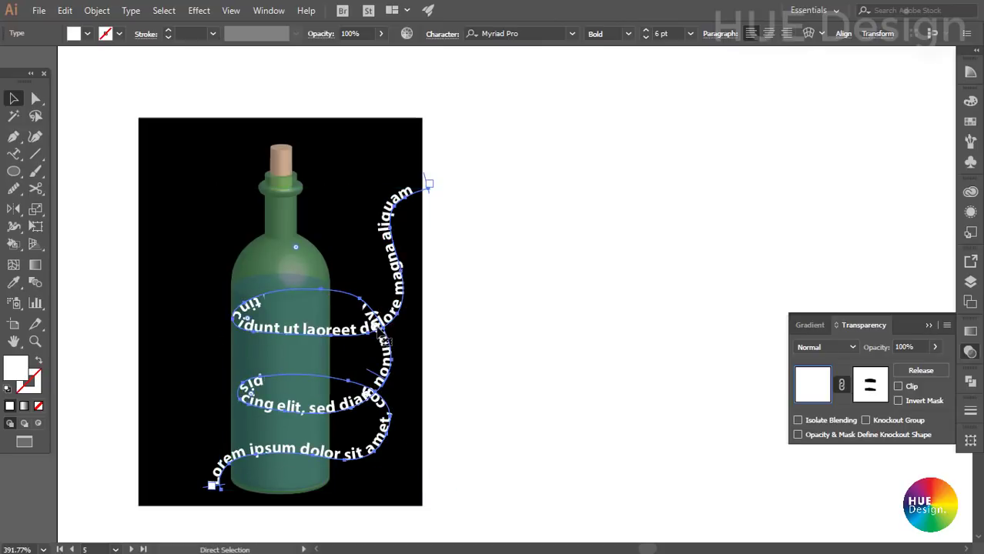
{"action": "key", "text": "ctrl+z"}
{"action": "key", "text": "ctrl+z"}
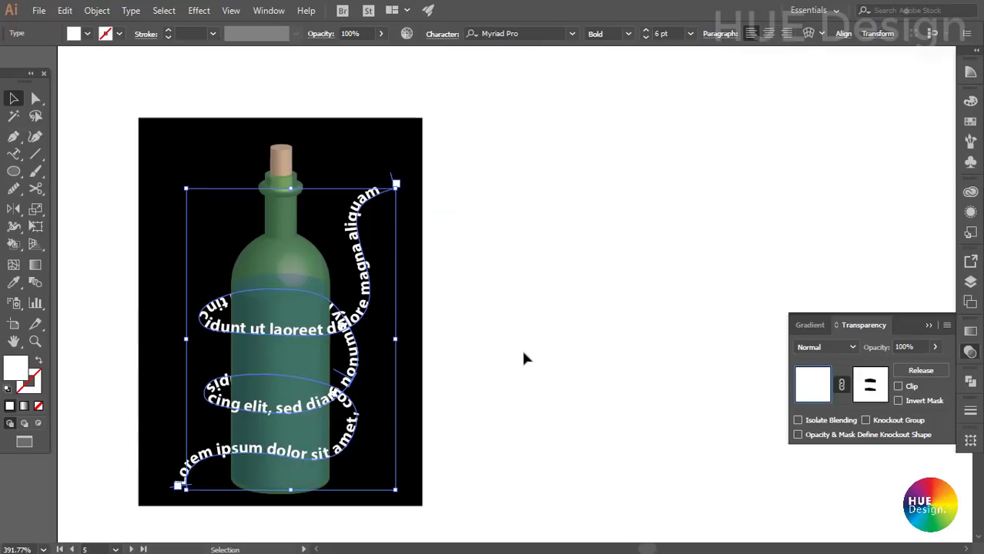
{"action": "left_click", "coordinate": [514, 356]}
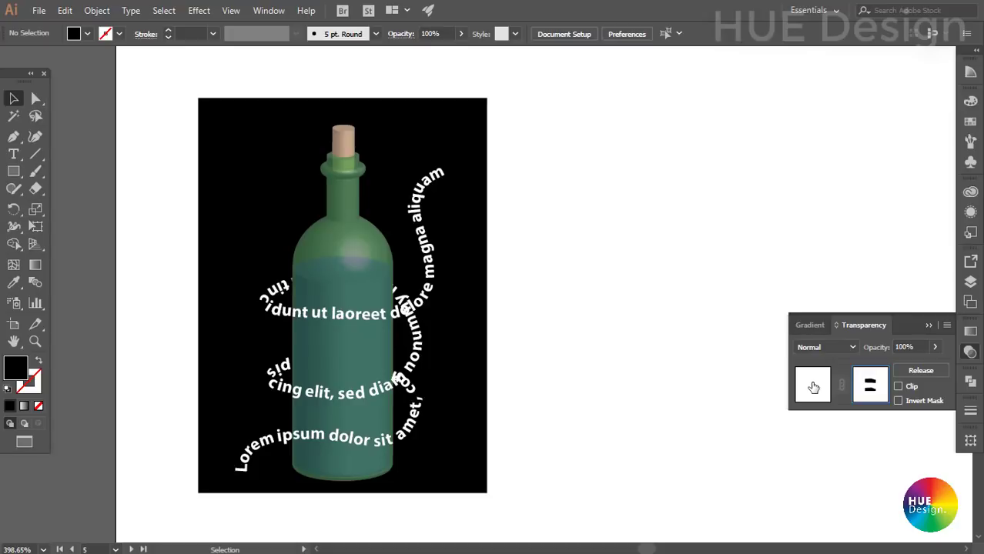
{"action": "left_click", "coordinate": [814, 387]}
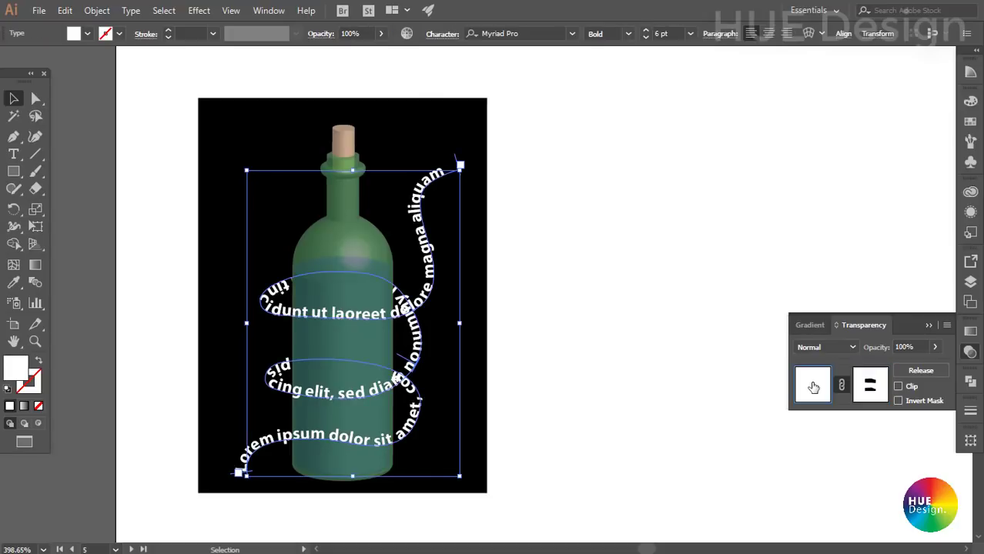
{"action": "left_click", "coordinate": [588, 318]}
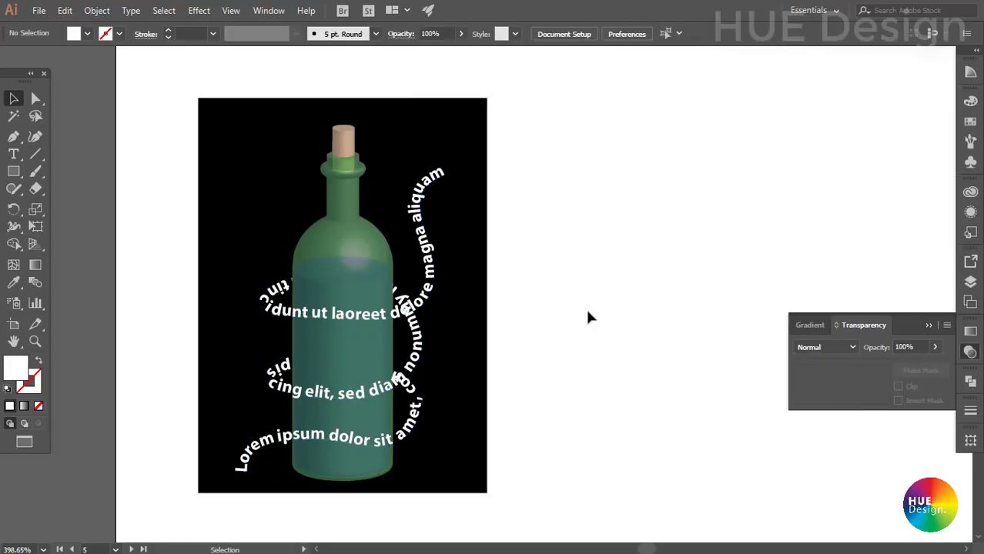
{"action": "left_click", "coordinate": [408, 333]}
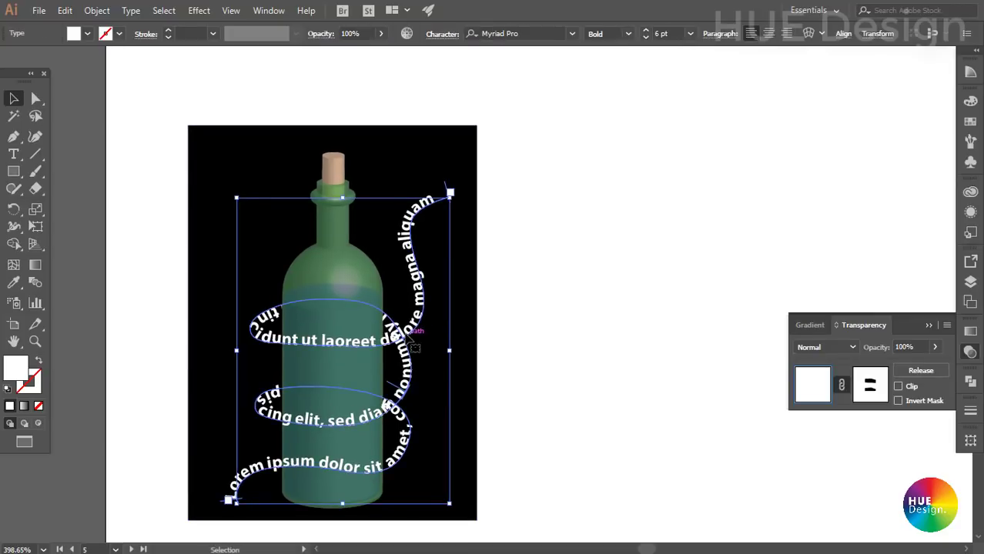
{"action": "left_click", "coordinate": [921, 371]}
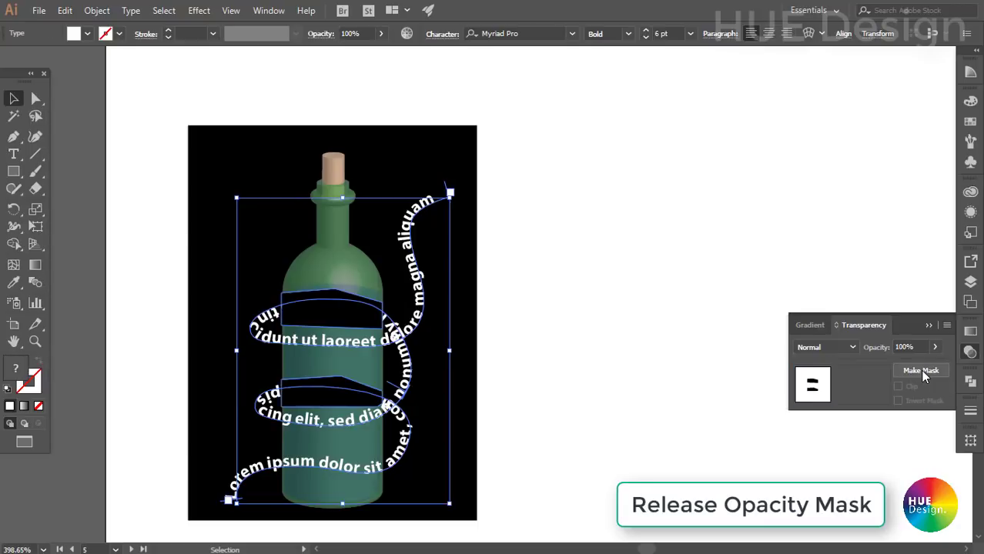
{"action": "left_click", "coordinate": [602, 348]}
{"action": "left_click", "coordinate": [348, 318]}
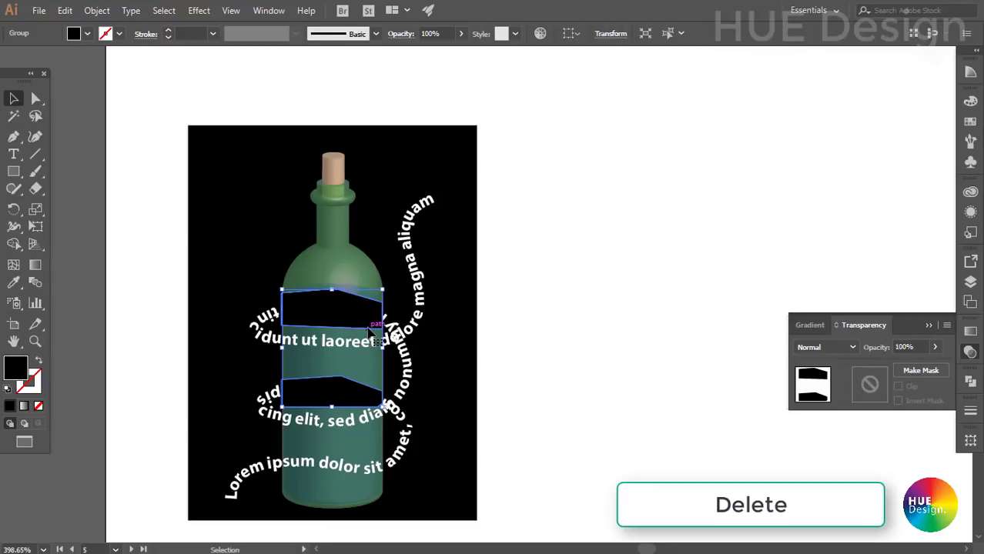
{"action": "key", "text": "Delete"}
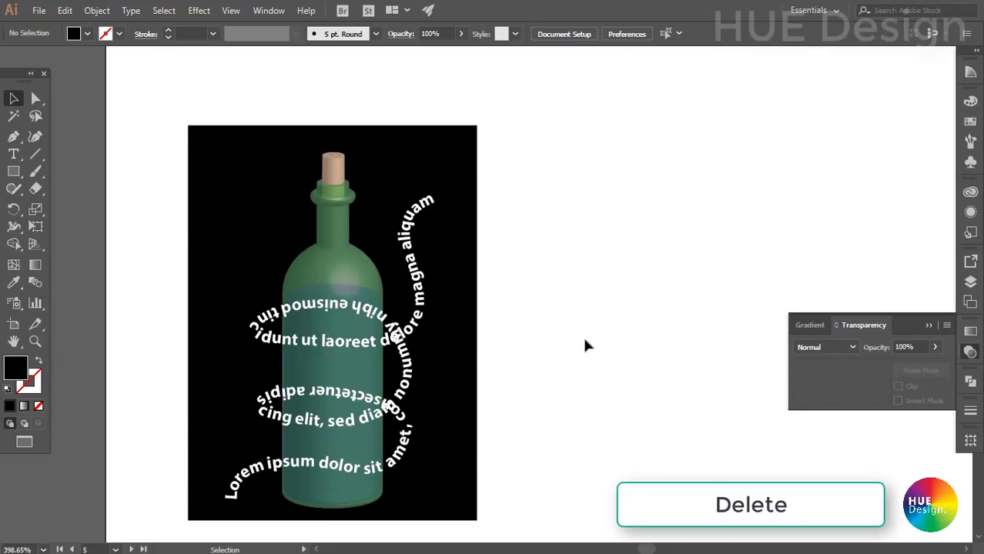
{"action": "key", "text": "ctrl+z"}
{"action": "key", "text": "ctrl+z"}
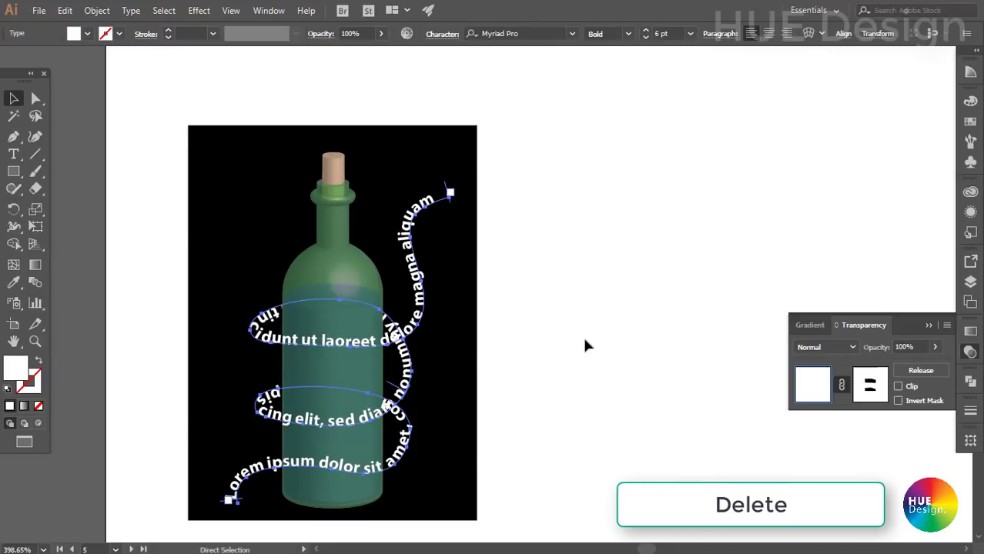
{"action": "left_click", "coordinate": [582, 334]}
{"action": "left_click_drag", "start_coordinate": [564, 345], "coordinate": [586, 417]}
- Zoom out and pan from the iris example up to the Opacity Mask heading artboard
{"action": "scroll", "coordinate": [472, 351], "scroll_direction": "up", "scroll_amount": 5}
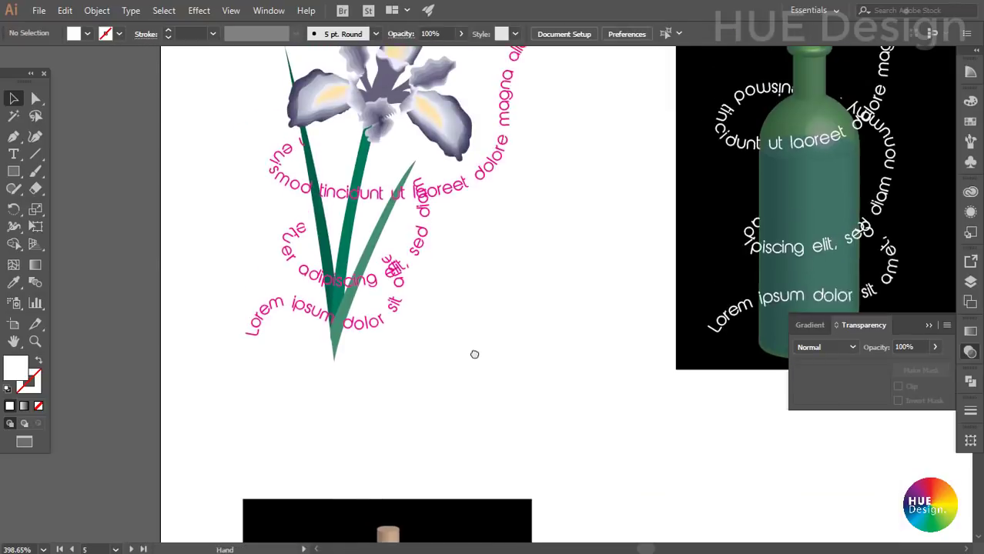
{"action": "scroll", "coordinate": [477, 307], "scroll_direction": "up", "scroll_amount": 2}
{"action": "scroll", "coordinate": [476, 307], "scroll_direction": "up", "scroll_amount": 2}
{"action": "left_click", "coordinate": [383, 229]}
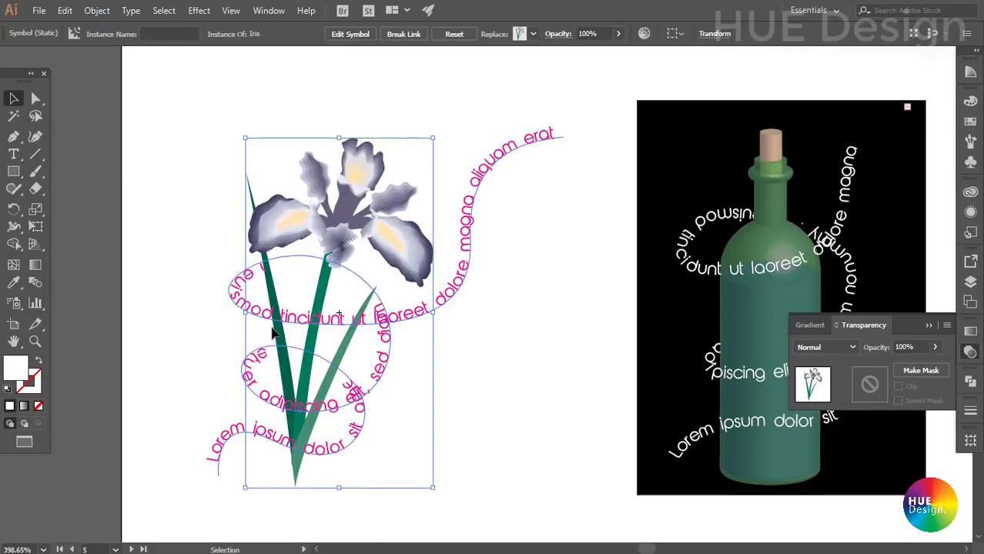
{"action": "left_click", "coordinate": [518, 355]}
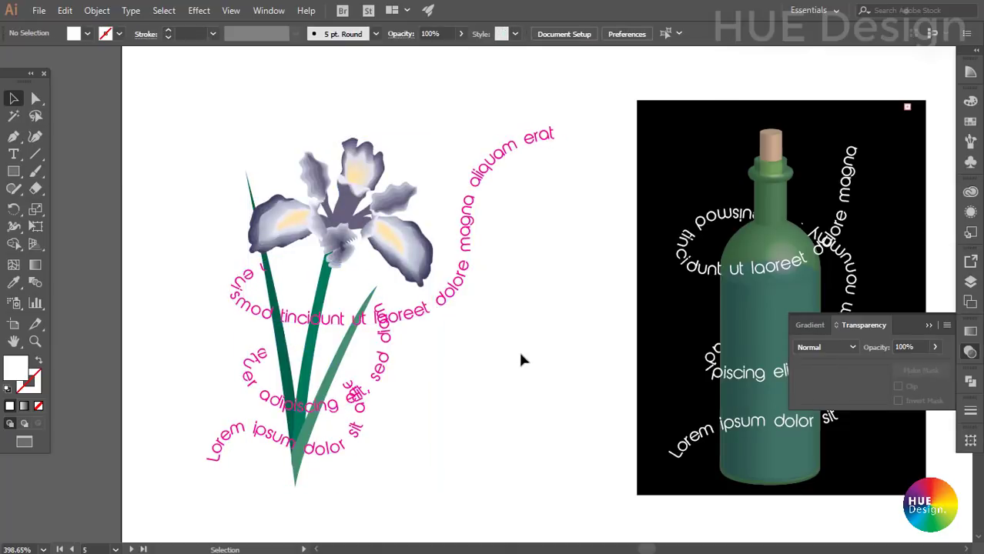
{"action": "key", "text": "ctrl+minus"}
{"action": "key", "text": "ctrl+minus"}
{"action": "left_click_drag", "start_coordinate": [701, 251], "coordinate": [492, 394]}
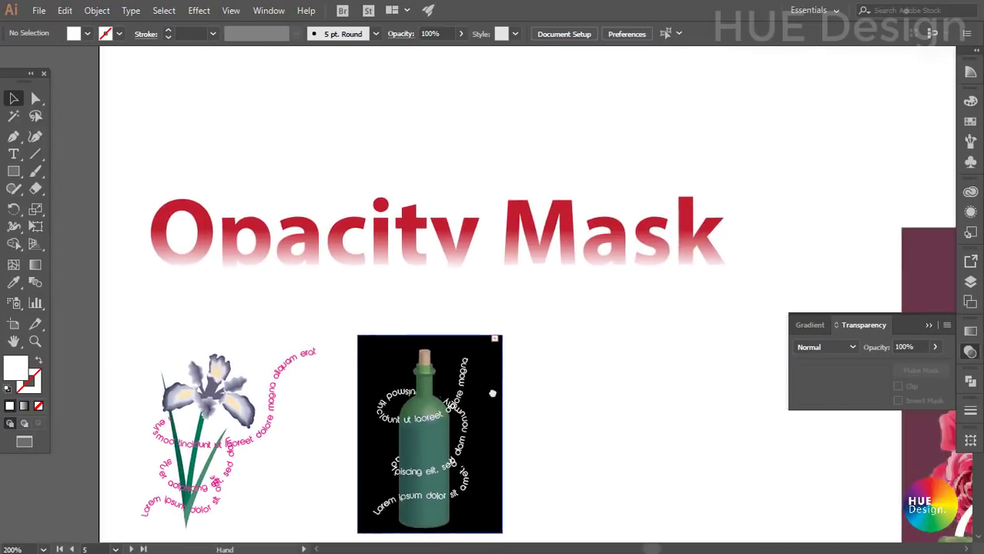
{"action": "scroll", "coordinate": [493, 393], "scroll_direction": "up", "scroll_amount": 2}
{"action": "scroll", "coordinate": [514, 253], "scroll_direction": "up", "scroll_amount": 2}
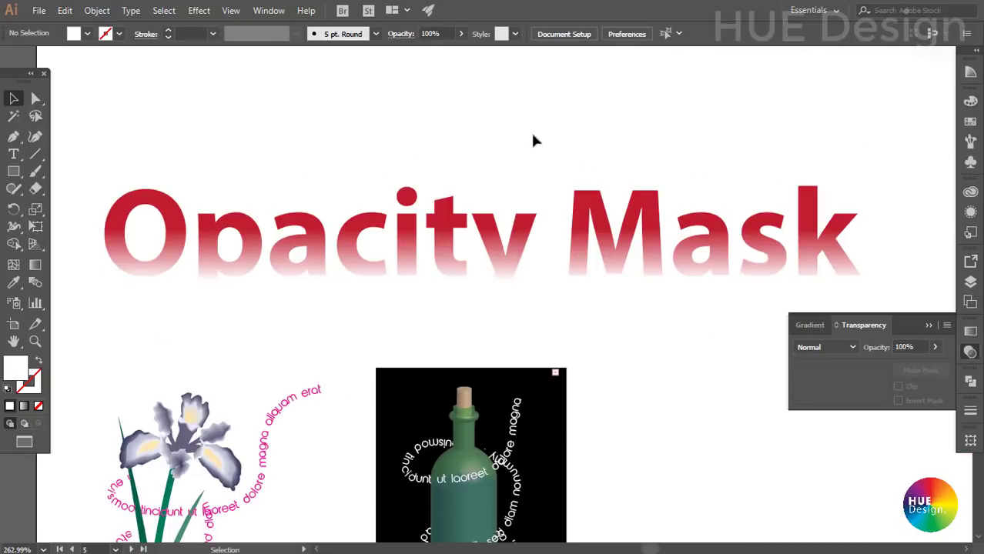
{"action": "left_click_drag", "start_coordinate": [513, 154], "coordinate": [494, 244]}
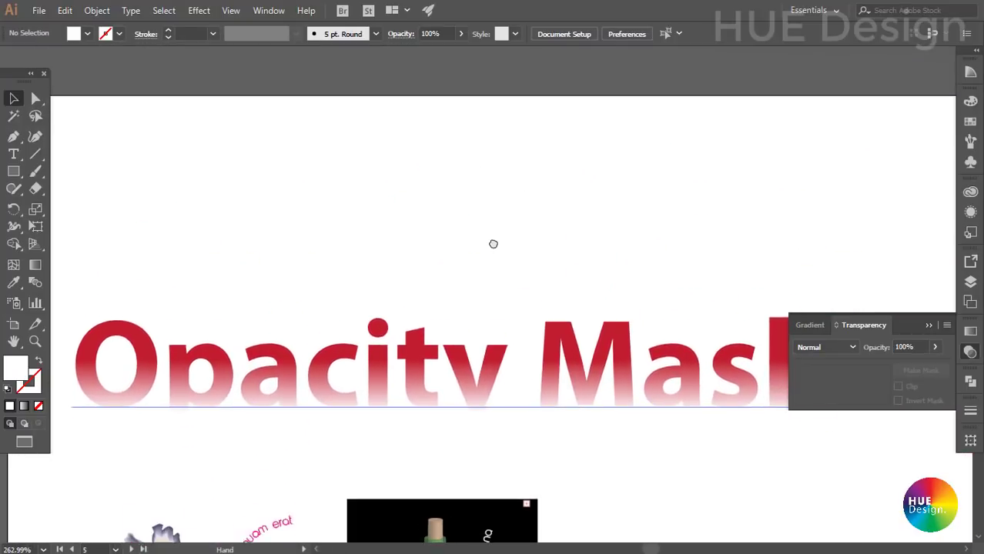
{"action": "scroll", "coordinate": [493, 244], "scroll_direction": "down", "scroll_amount": 2}
{"action": "scroll", "coordinate": [549, 340], "scroll_direction": "down", "scroll_amount": 2}
{"action": "scroll", "coordinate": [511, 314], "scroll_direction": "down", "scroll_amount": 2}
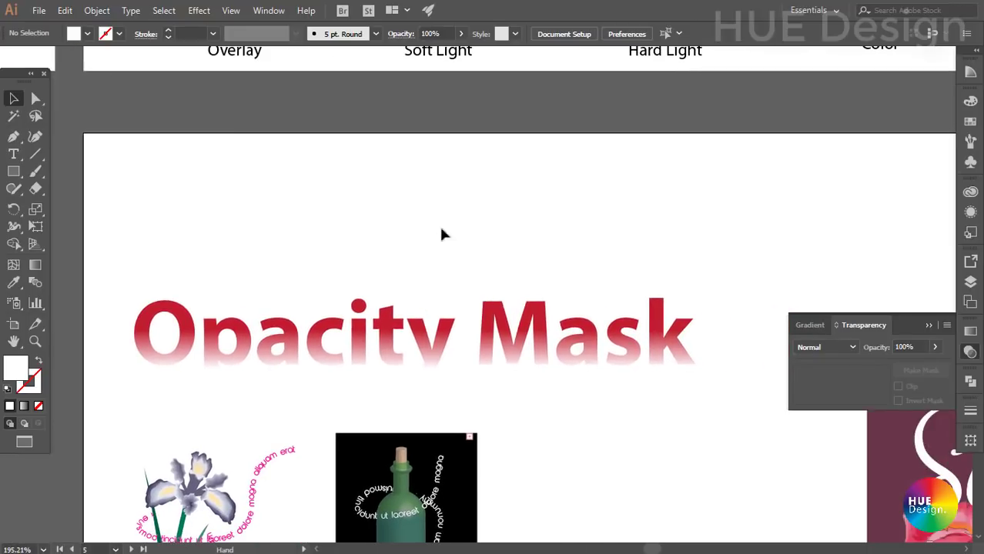
- Place 'Lorem ipsum' point text above the Opacity Mask heading and scale it up
{"action": "left_click", "coordinate": [13, 154]}
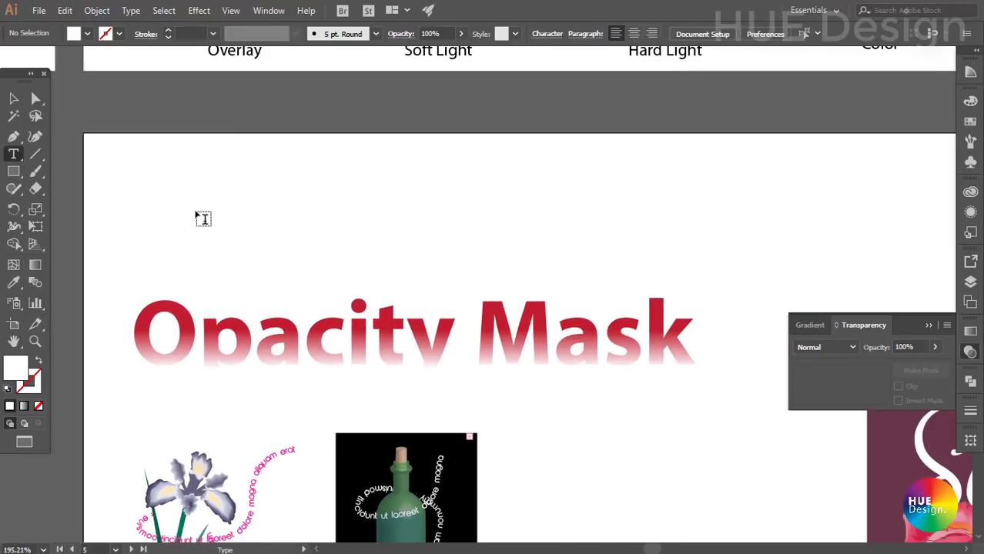
{"action": "left_click", "coordinate": [219, 203]}
{"action": "left_click", "coordinate": [13, 98]}
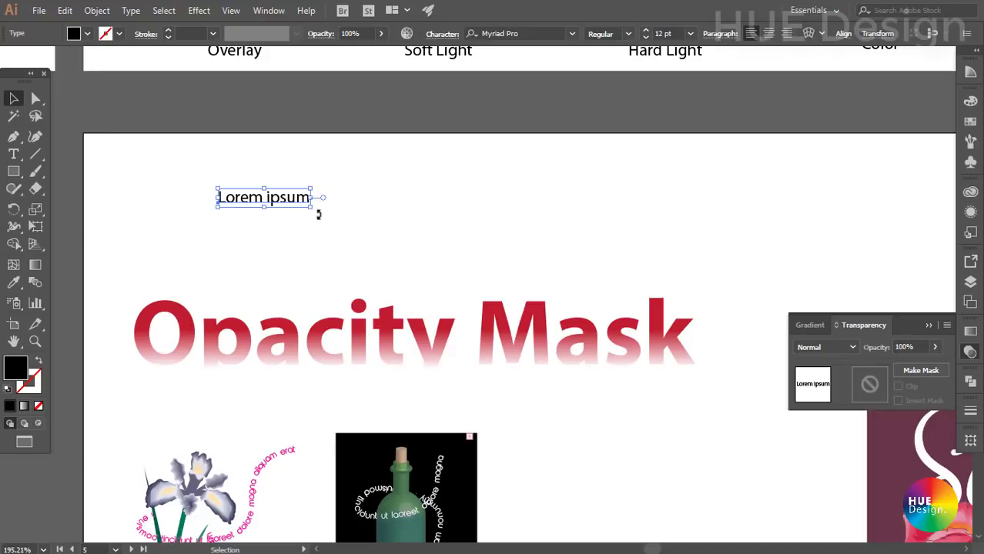
{"action": "left_click_drag", "start_coordinate": [309, 210], "coordinate": [590, 257]}
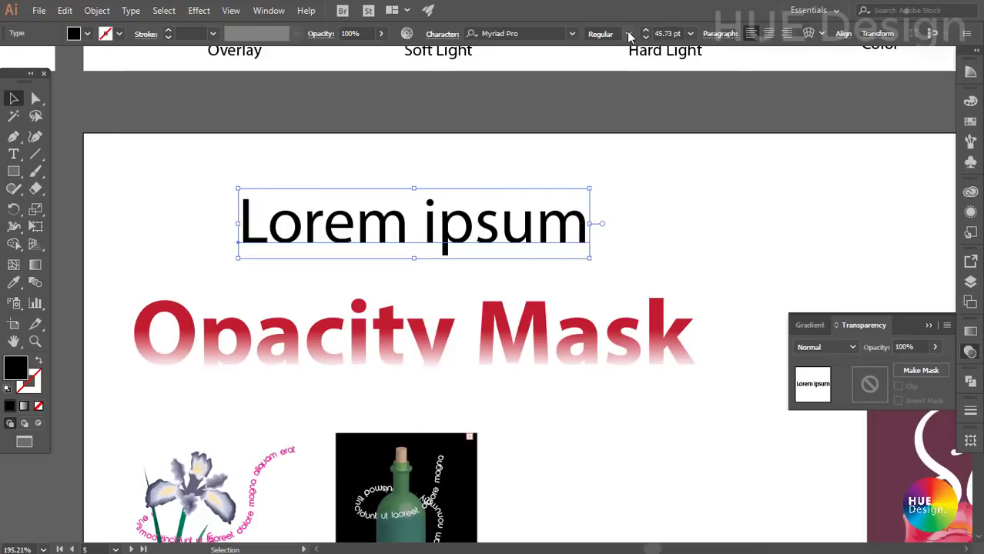
- Make the Lorem ipsum text Myriad Pro Bold and fill it with a blue swatch
{"action": "left_click", "coordinate": [608, 33]}
{"action": "left_click", "coordinate": [608, 311]}
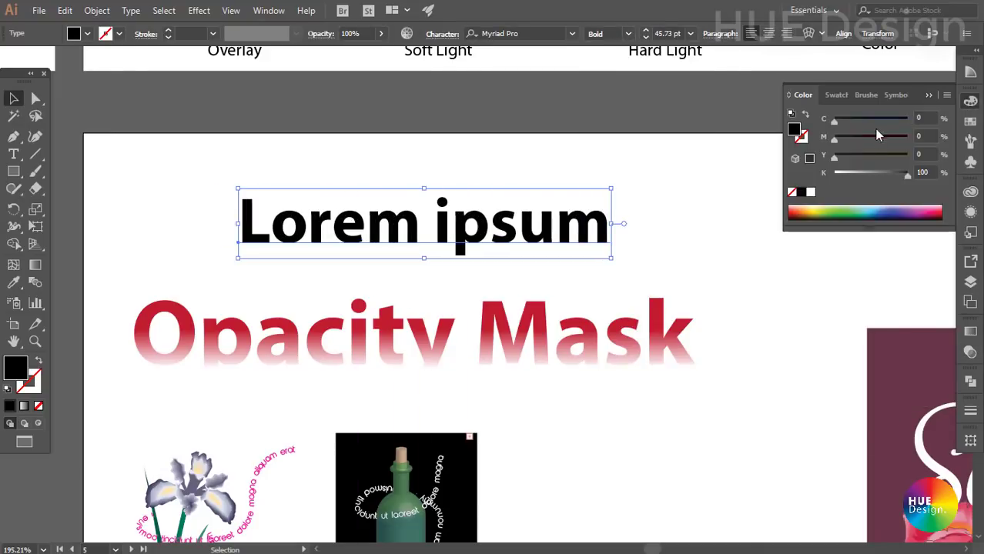
{"action": "left_click", "coordinate": [964, 124]}
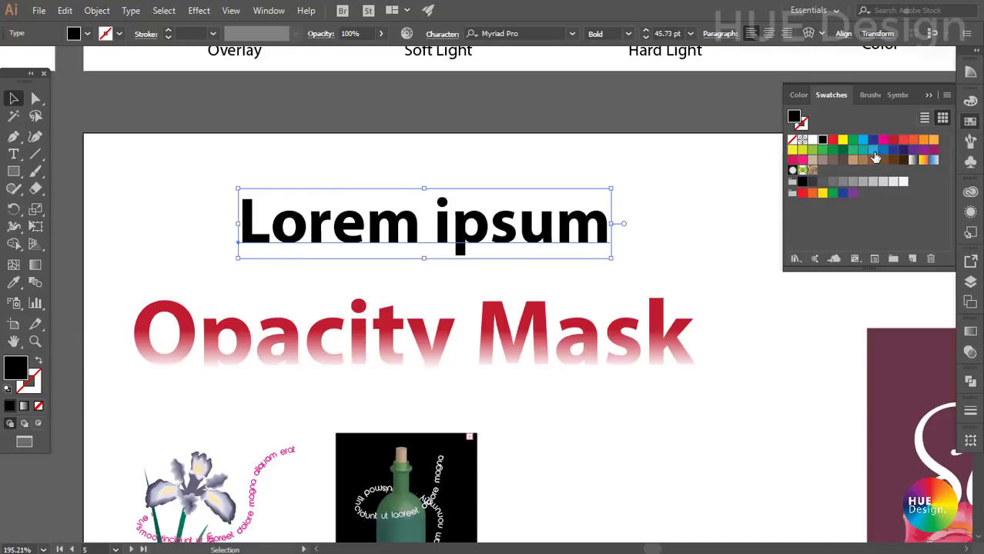
{"action": "left_click", "coordinate": [882, 149]}
{"action": "scroll", "coordinate": [355, 227], "scroll_direction": "down", "scroll_amount": 1}
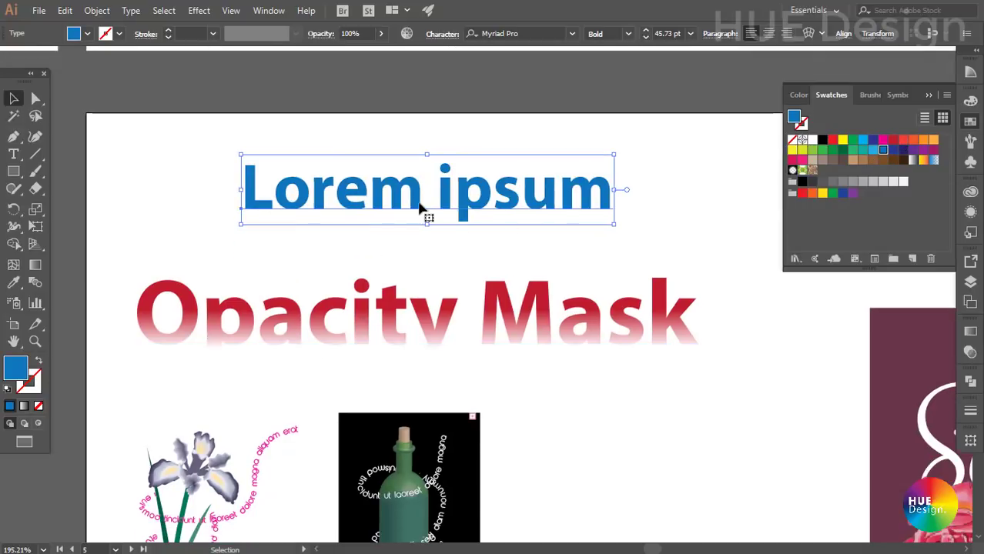
- Give Lorem ipsum an unclipped opacity mask with a rectangle across its lower half
{"action": "left_click", "coordinate": [970, 352]}
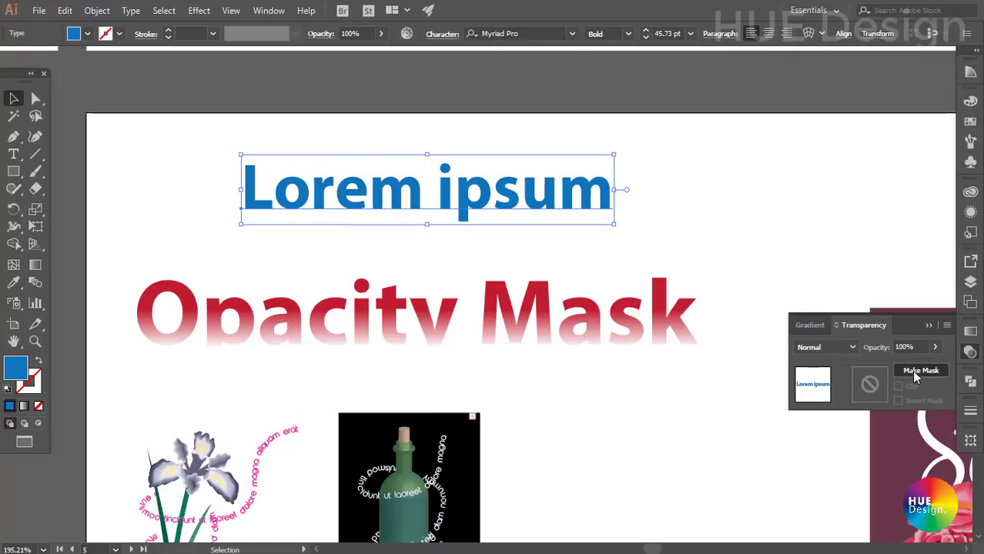
{"action": "left_click", "coordinate": [916, 370]}
{"action": "left_click", "coordinate": [898, 386]}
{"action": "key", "text": "m"}
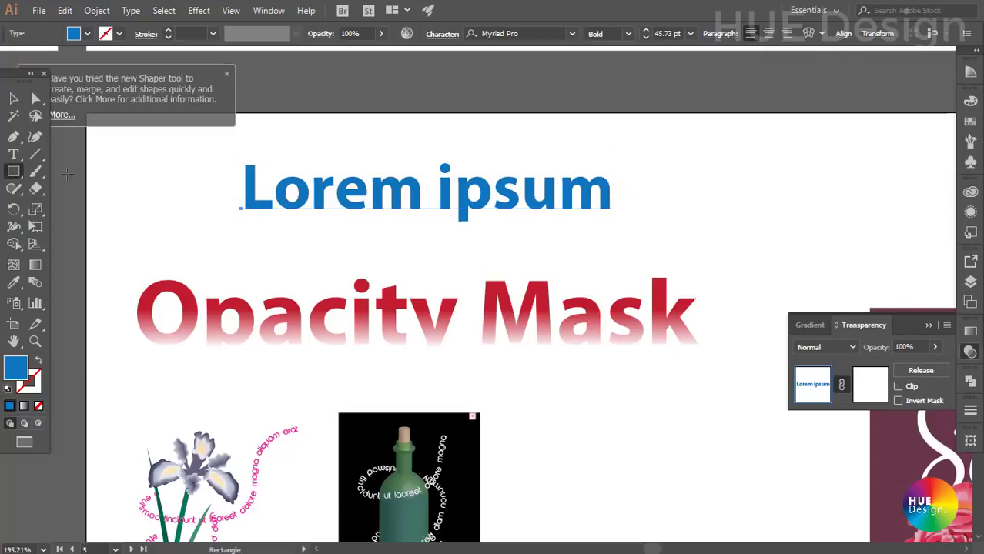
{"action": "left_click", "coordinate": [874, 387]}
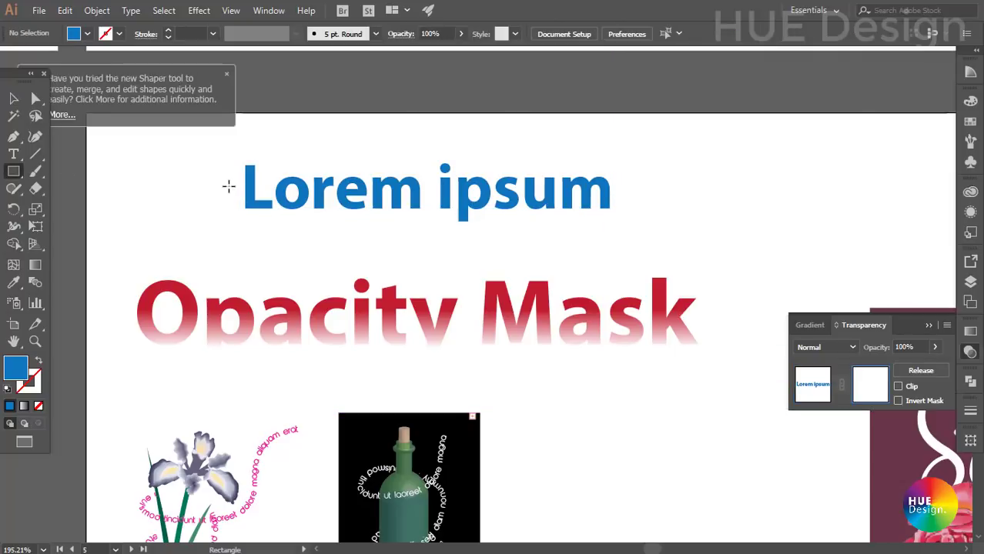
{"action": "left_click_drag", "start_coordinate": [223, 190], "coordinate": [628, 230]}
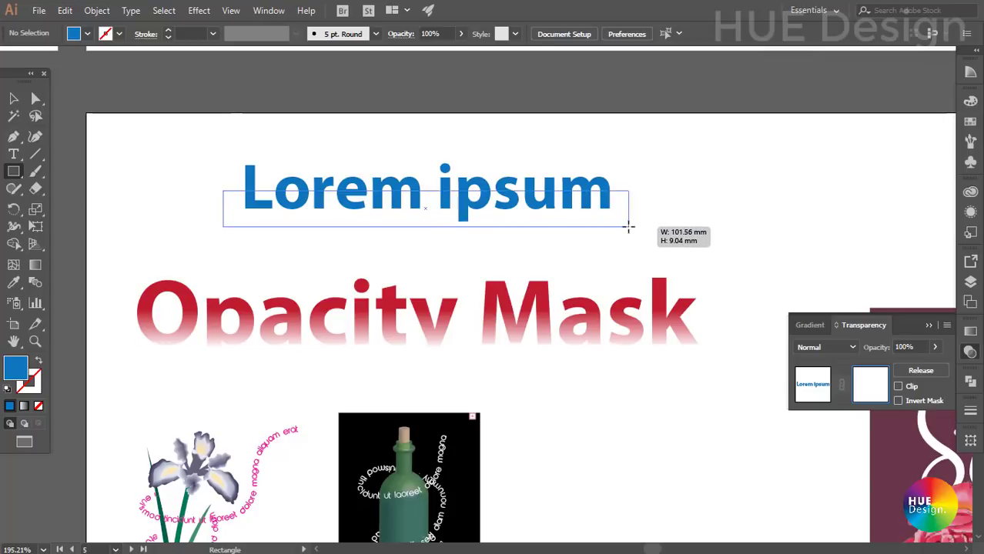
{"action": "key", "text": "v"}
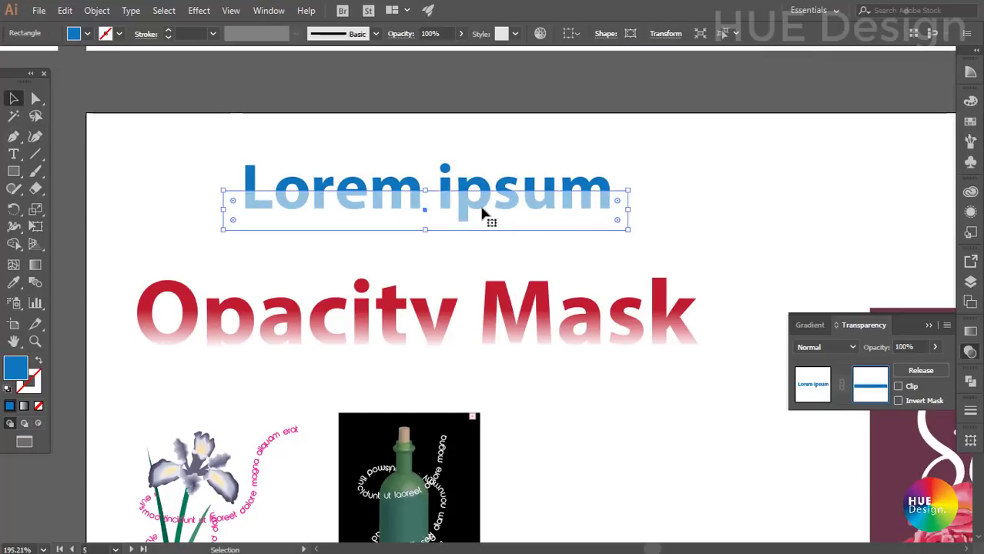
{"action": "left_click_drag", "start_coordinate": [486, 217], "coordinate": [493, 209]}
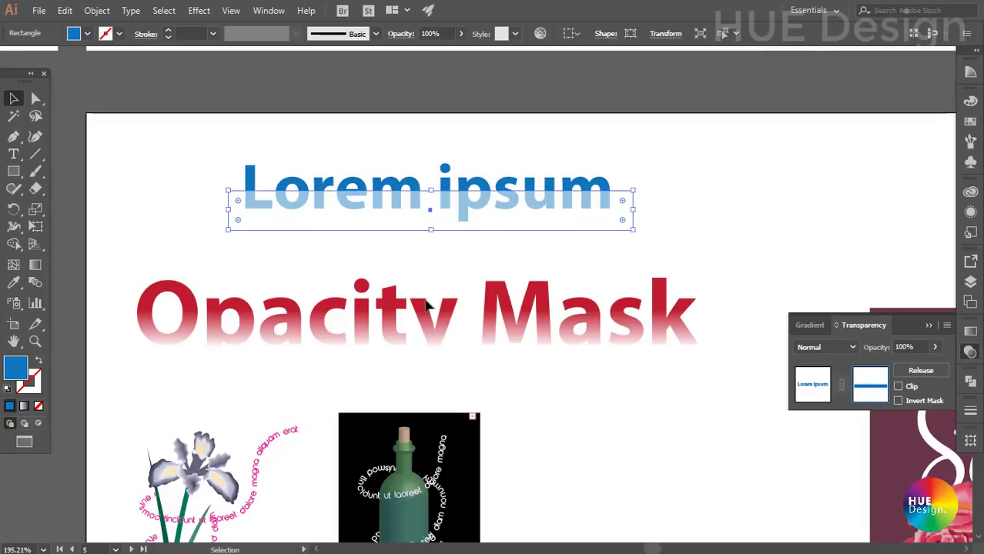
- Fill the mask rectangle with a vertical -90° linear gradient so the text fades downward
{"action": "left_click", "coordinate": [973, 333]}
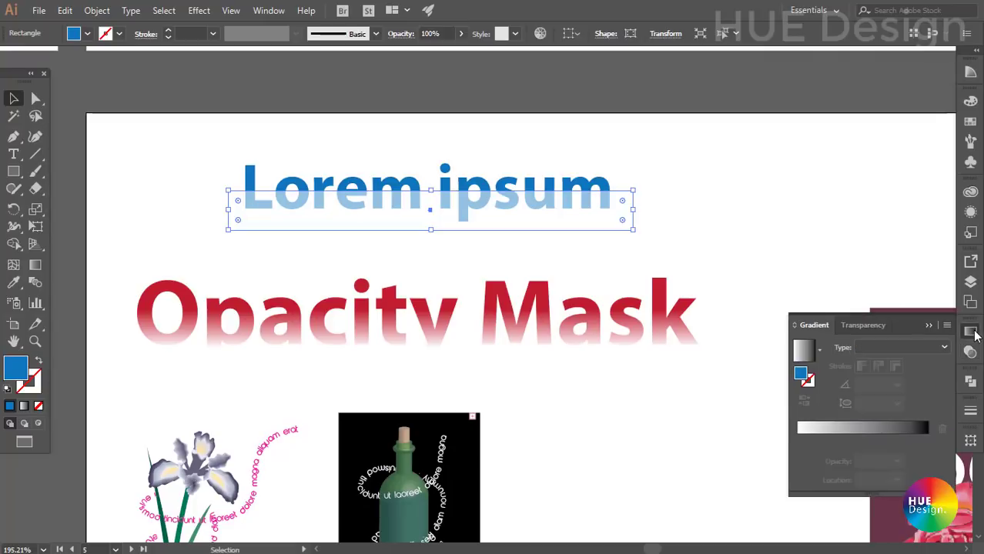
{"action": "left_click", "coordinate": [865, 430]}
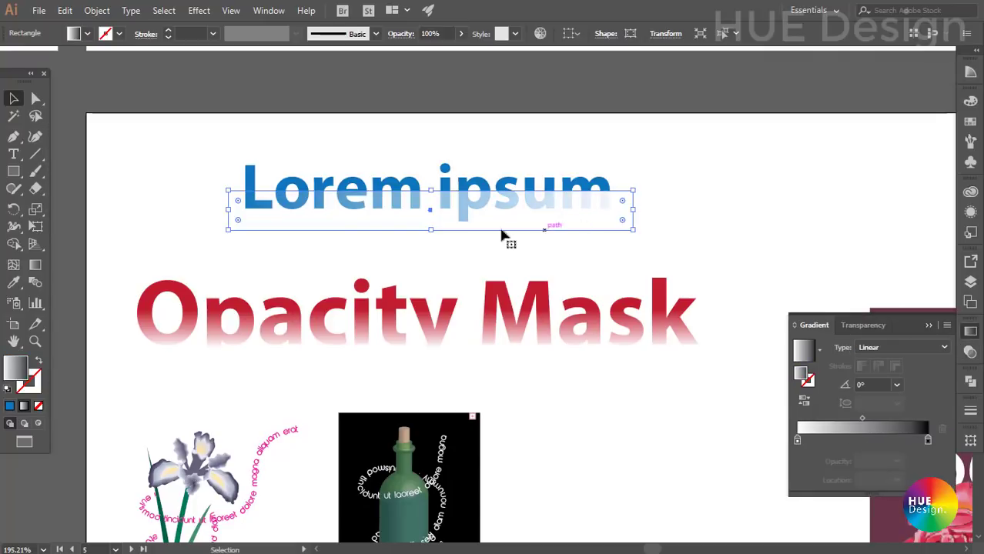
{"action": "key", "text": "g"}
{"action": "mouse_move", "coordinate": [456, 228]}
{"action": "left_mouse_down"}
{"action": "mouse_move", "coordinate": [458, 186]}
{"action": "mouse_move", "coordinate": [456, 228]}
{"action": "mouse_move", "coordinate": [464, 221]}
{"action": "left_mouse_up"}
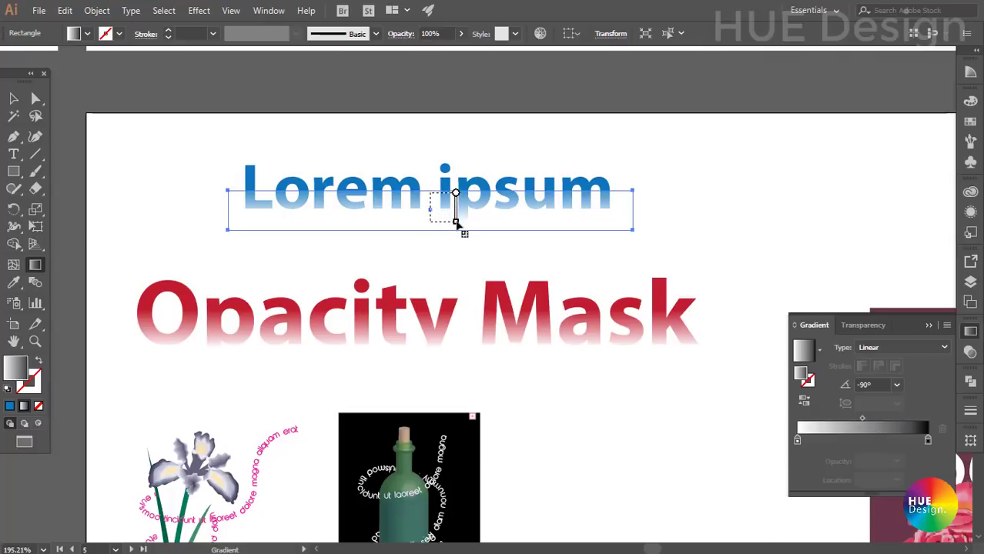
{"action": "key", "text": "v"}
{"action": "left_click", "coordinate": [754, 219]}
{"action": "scroll", "coordinate": [755, 219], "scroll_direction": "down", "scroll_amount": 1}
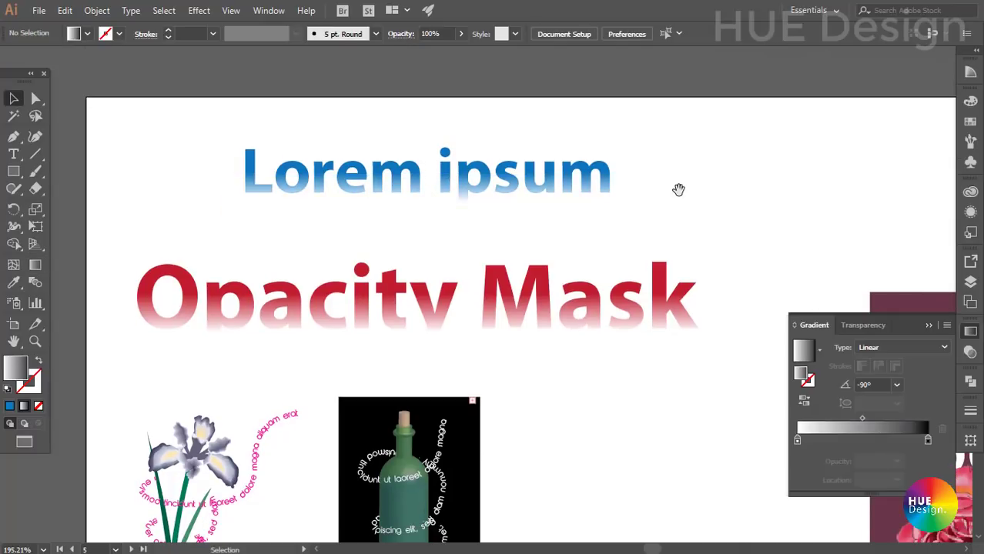
- Delete the old mask rectangle and draw a larger one covering all of Lorem ipsum
{"action": "left_click_drag", "start_coordinate": [678, 189], "coordinate": [648, 205]}
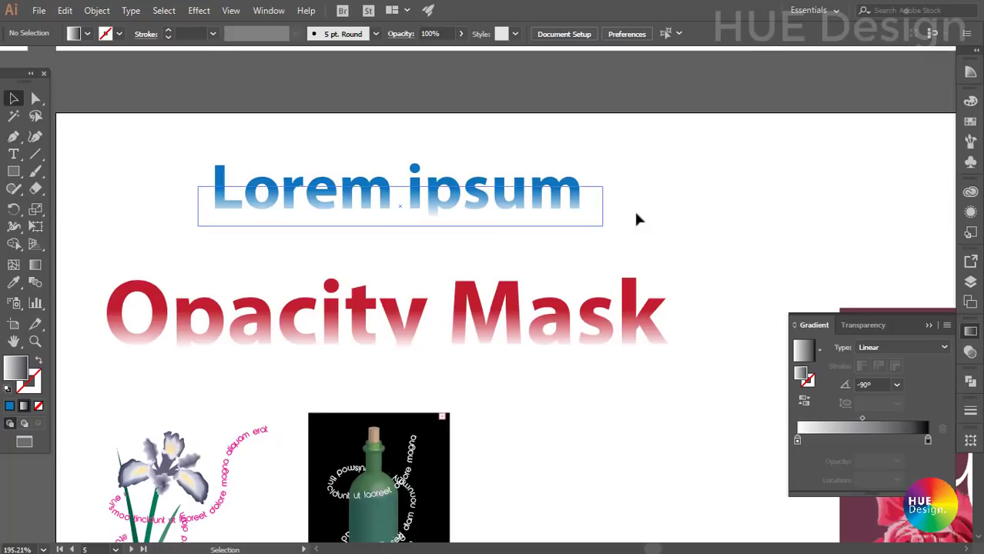
{"action": "left_click", "coordinate": [520, 209]}
{"action": "key", "text": "ctrl+shift+F10"}
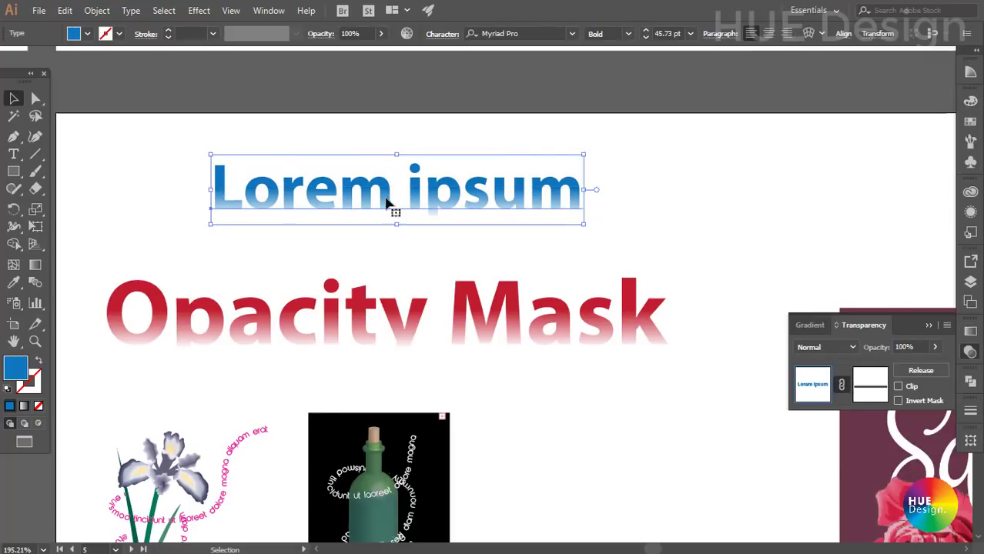
{"action": "left_click", "coordinate": [870, 386]}
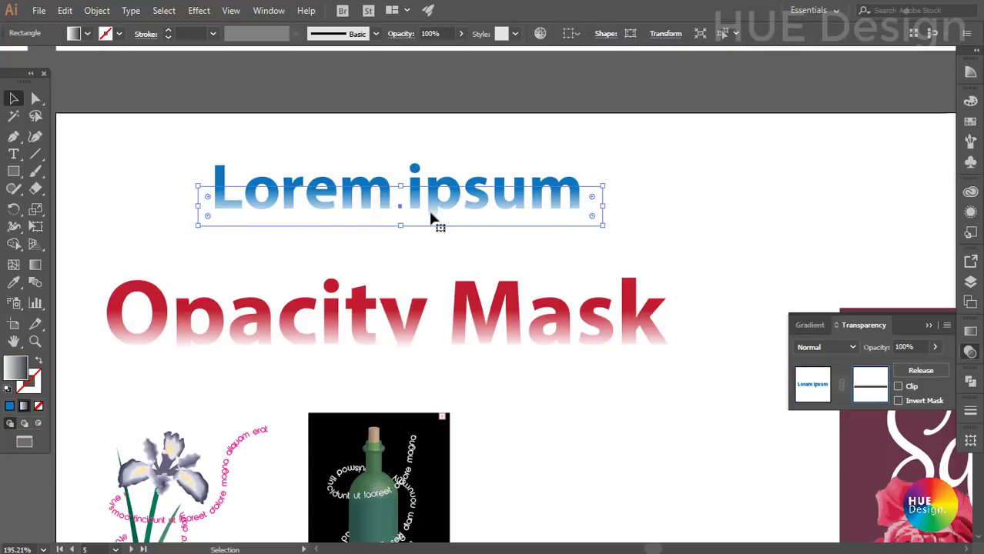
{"action": "key", "text": "Delete"}
{"action": "left_click", "coordinate": [14, 173]}
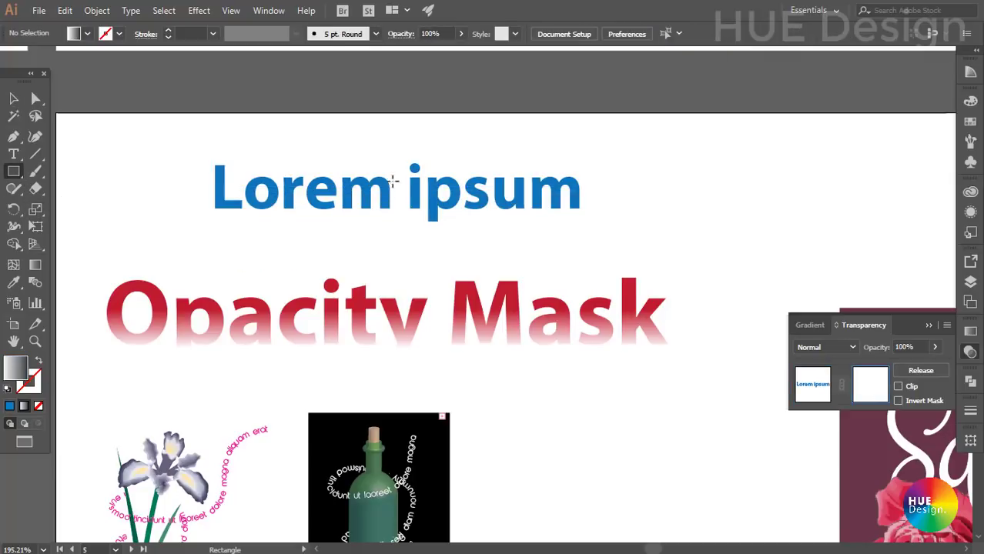
{"action": "left_click_drag", "start_coordinate": [191, 149], "coordinate": [601, 232]}
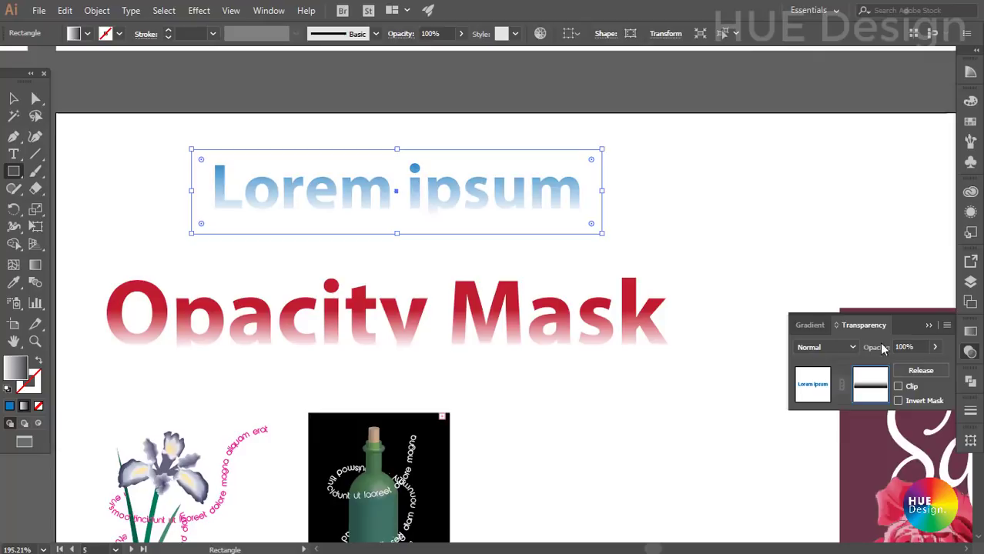
- Run the mask gradient horizontally from Lorem to ipsum, fading solid left to transparent right
{"action": "key", "text": "g"}
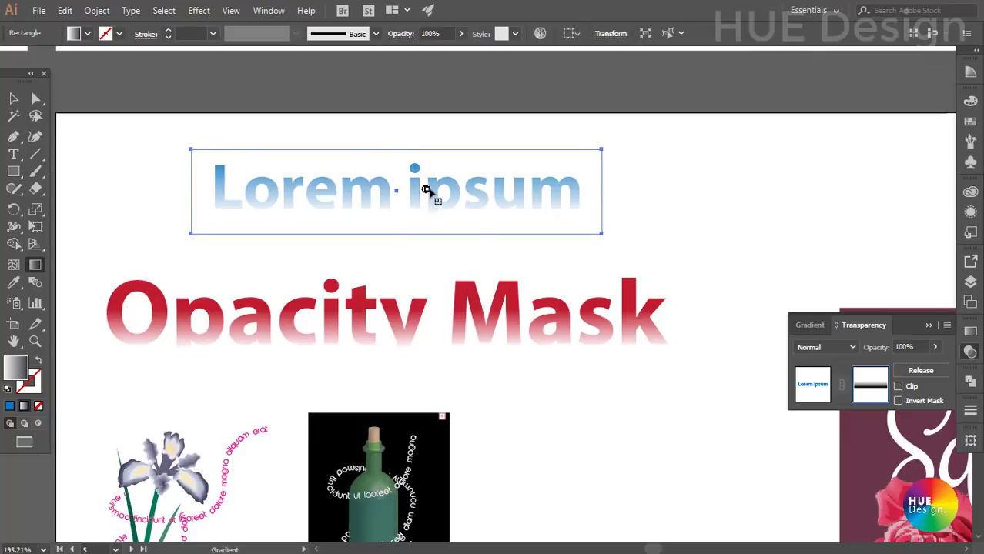
{"action": "left_click_drag", "start_coordinate": [425, 190], "coordinate": [650, 190]}
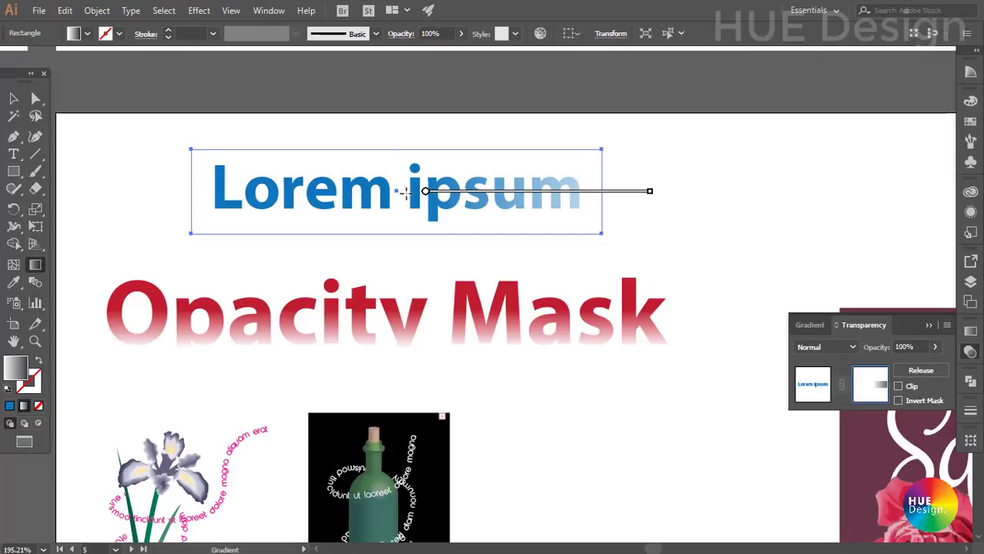
{"action": "left_click_drag", "start_coordinate": [406, 191], "coordinate": [612, 191]}
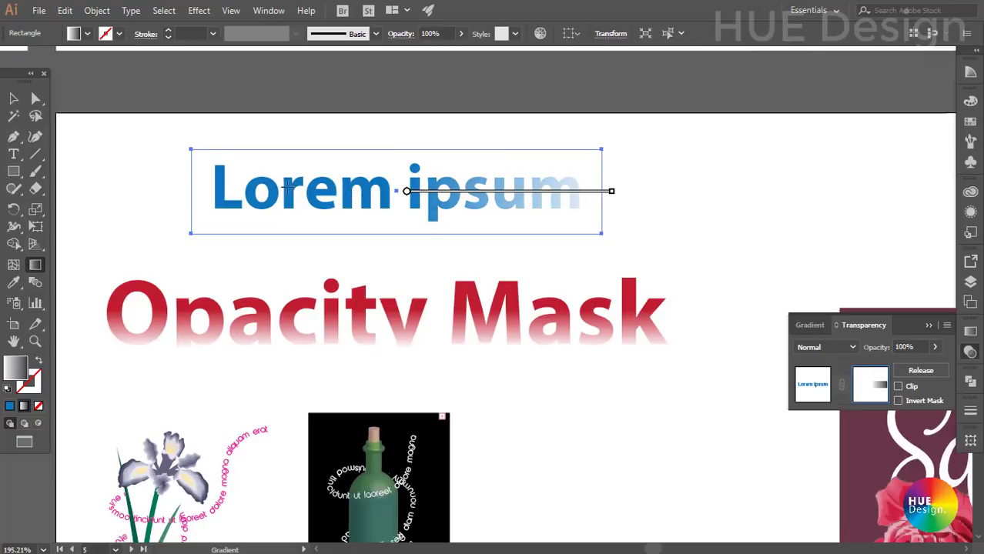
{"action": "left_click_drag", "start_coordinate": [261, 191], "coordinate": [609, 191]}
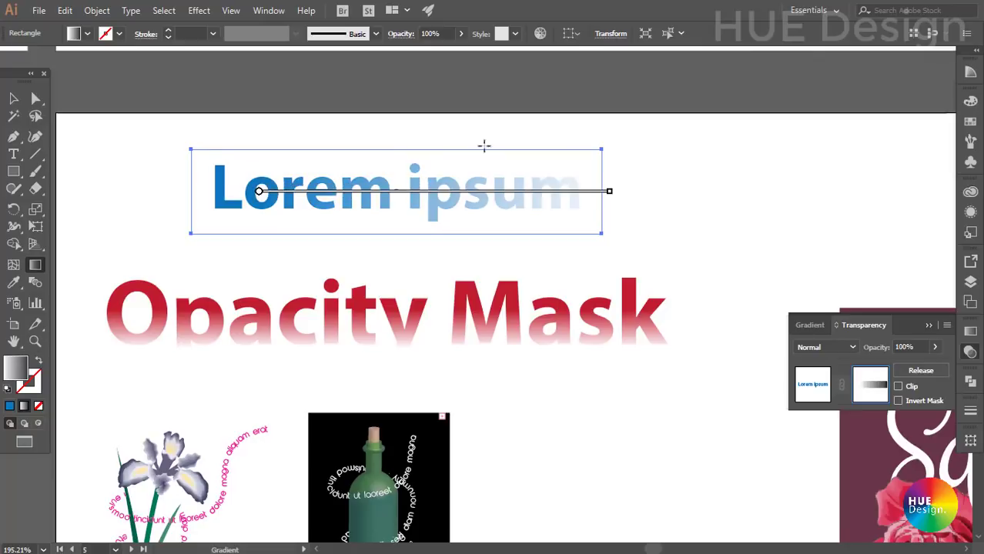
{"action": "left_click", "coordinate": [13, 99]}
{"action": "left_click", "coordinate": [433, 224]}
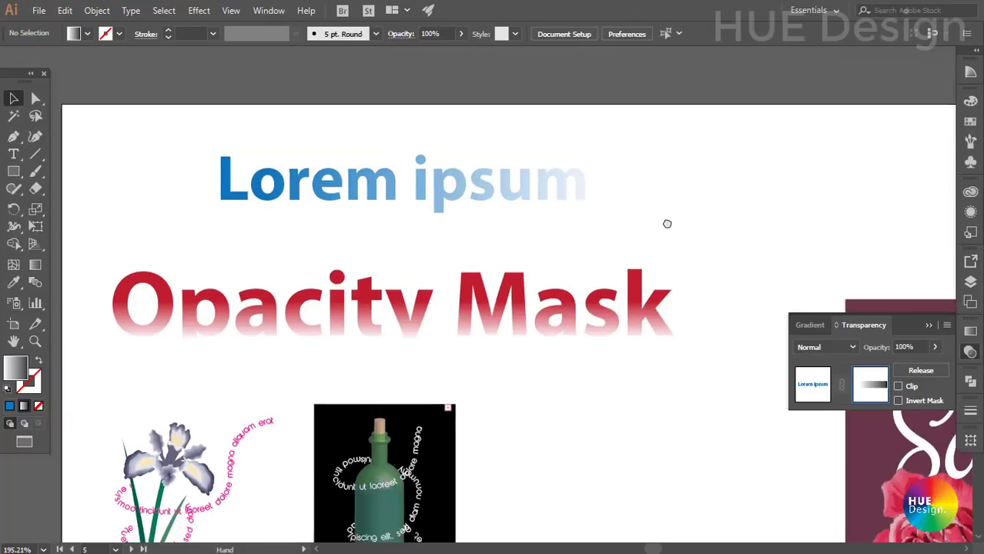
- Exit opacity mask editing and zoom out over the page
{"action": "left_click_drag", "start_coordinate": [666, 222], "coordinate": [646, 222]}
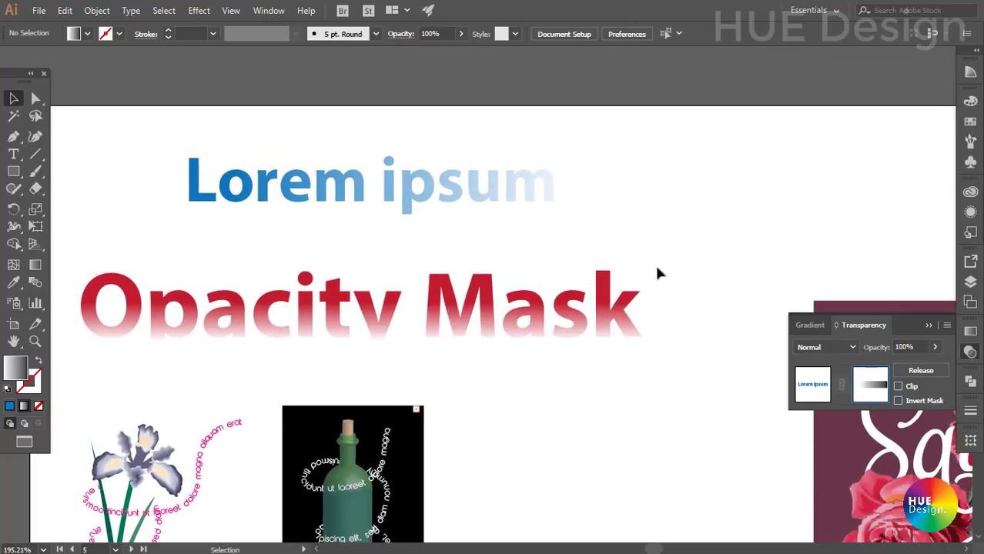
{"action": "left_click", "coordinate": [814, 391]}
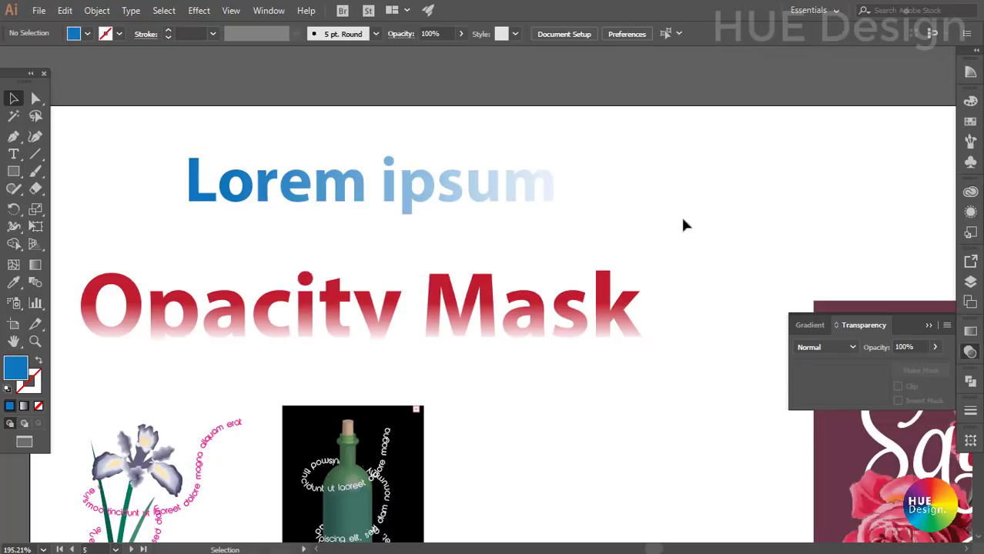
{"action": "left_click_drag", "start_coordinate": [704, 263], "coordinate": [649, 272]}
{"action": "key", "text": "ctrl+minus"}
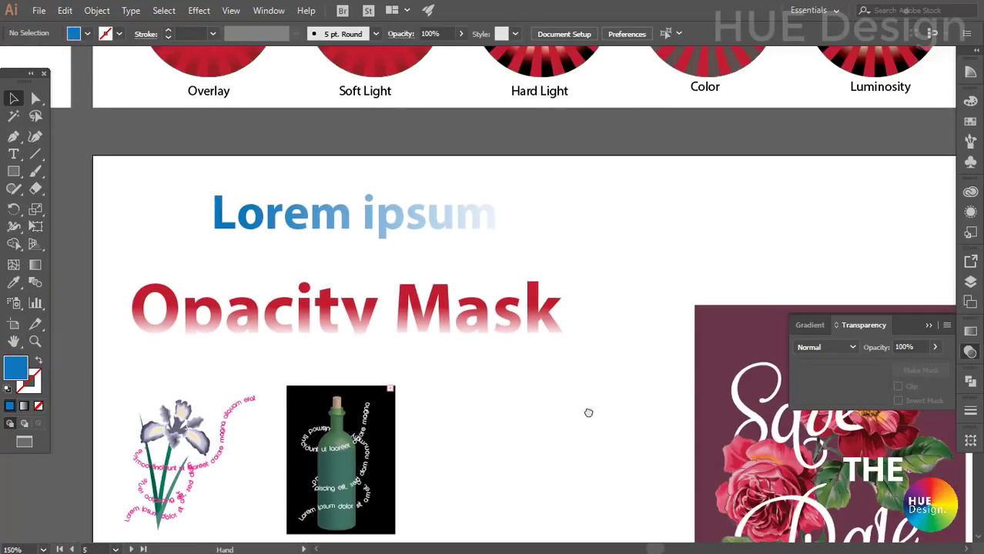
- Centre the Save the Date rose artwork at 150% zoom and select its rose image
{"action": "left_click_drag", "start_coordinate": [650, 539], "coordinate": [464, 336]}
{"action": "left_click_drag", "start_coordinate": [843, 220], "coordinate": [765, 246]}
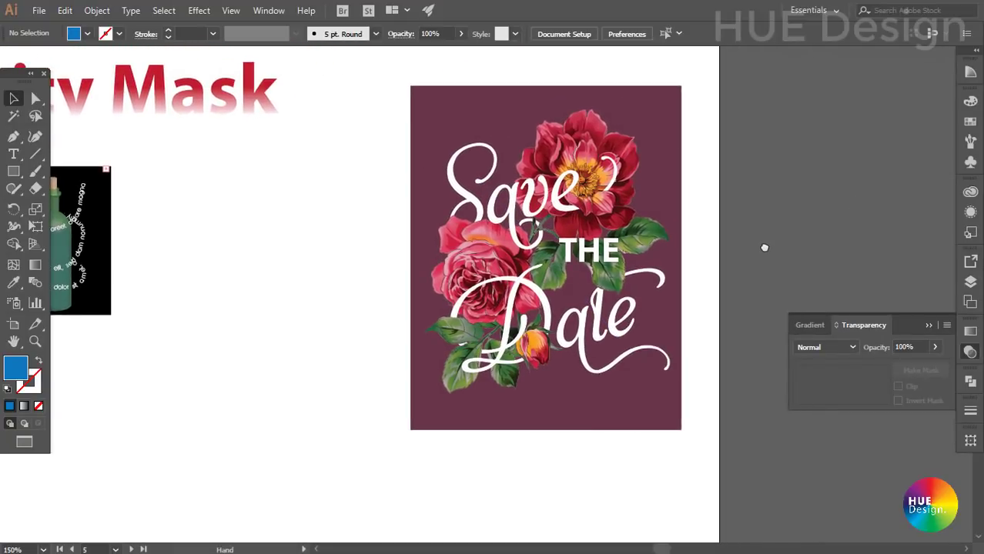
{"action": "mouse_move", "coordinate": [495, 189]}
{"action": "left_mouse_down"}
{"action": "mouse_move", "coordinate": [579, 304]}
{"action": "mouse_move", "coordinate": [531, 308]}
{"action": "left_mouse_up"}
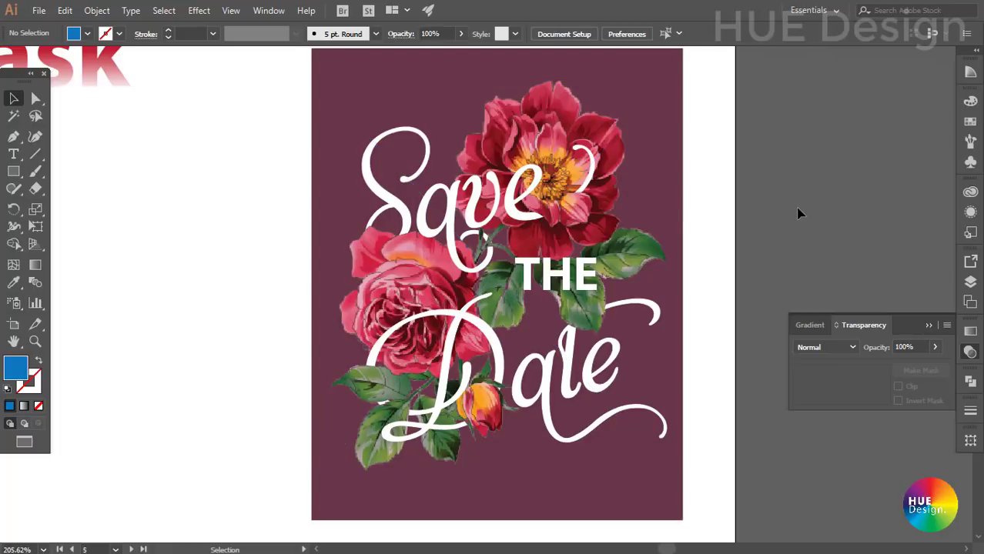
{"action": "scroll", "coordinate": [643, 256], "scroll_direction": "left", "scroll_amount": 1}
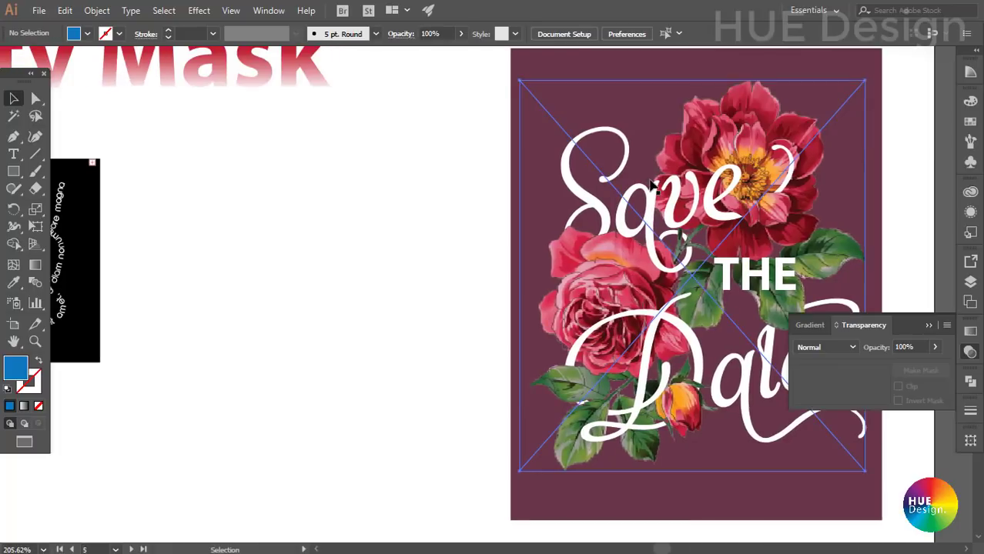
{"action": "scroll", "coordinate": [678, 254], "scroll_direction": "left", "scroll_amount": 5}
{"action": "left_click", "coordinate": [655, 231]}
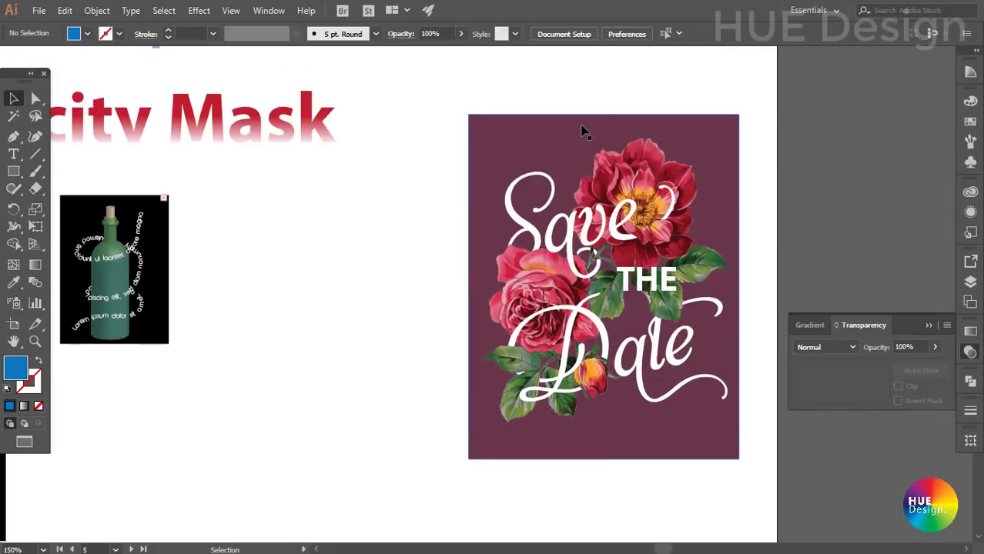
{"action": "left_click", "coordinate": [582, 132]}
- Duplicate the Save the Date artwork to the left and lock the copy's rose image and plum background
{"action": "left_click_drag", "start_coordinate": [651, 312], "coordinate": [478, 306]}
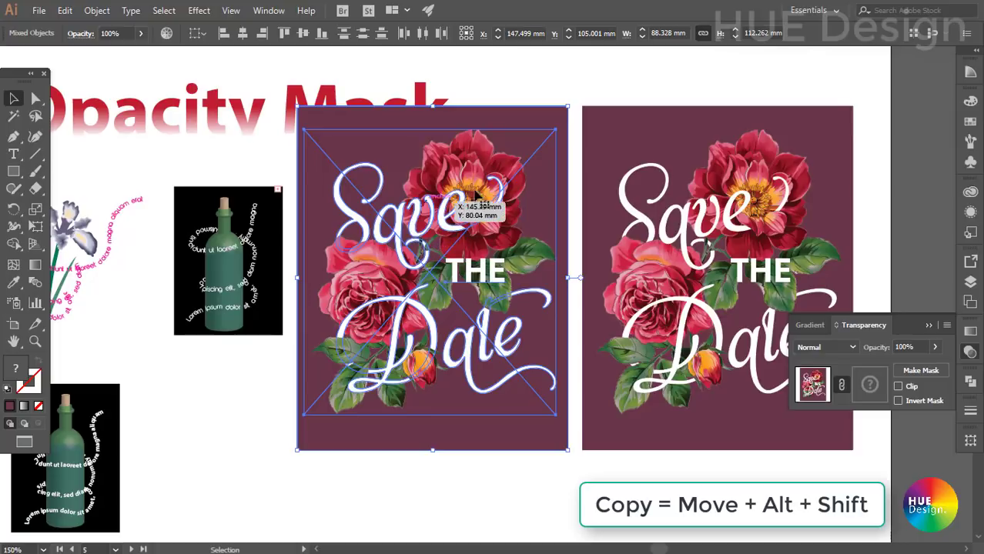
{"action": "left_click", "coordinate": [578, 113]}
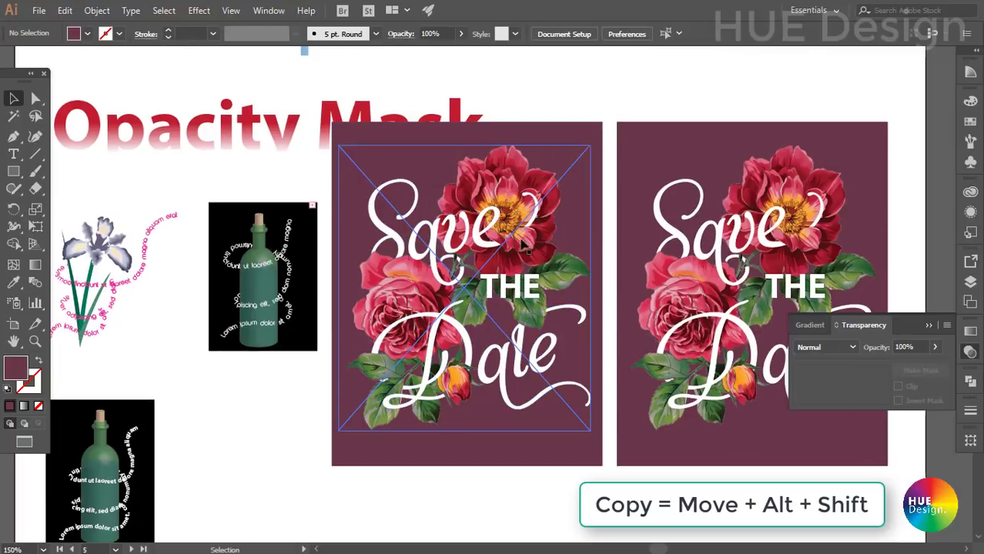
{"action": "left_click", "coordinate": [535, 158]}
{"action": "left_click", "coordinate": [536, 135], "text": "shift"}
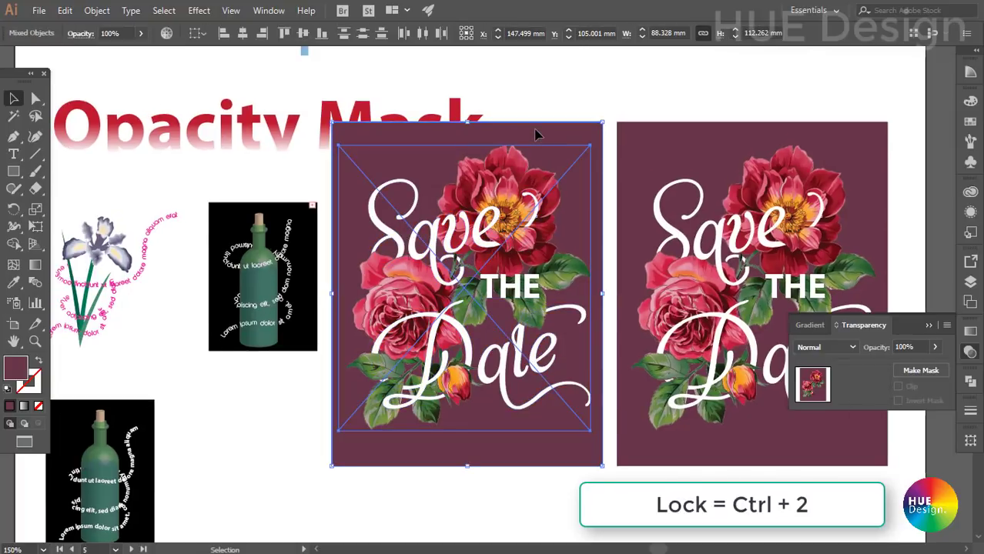
{"action": "key", "text": "ctrl+2"}
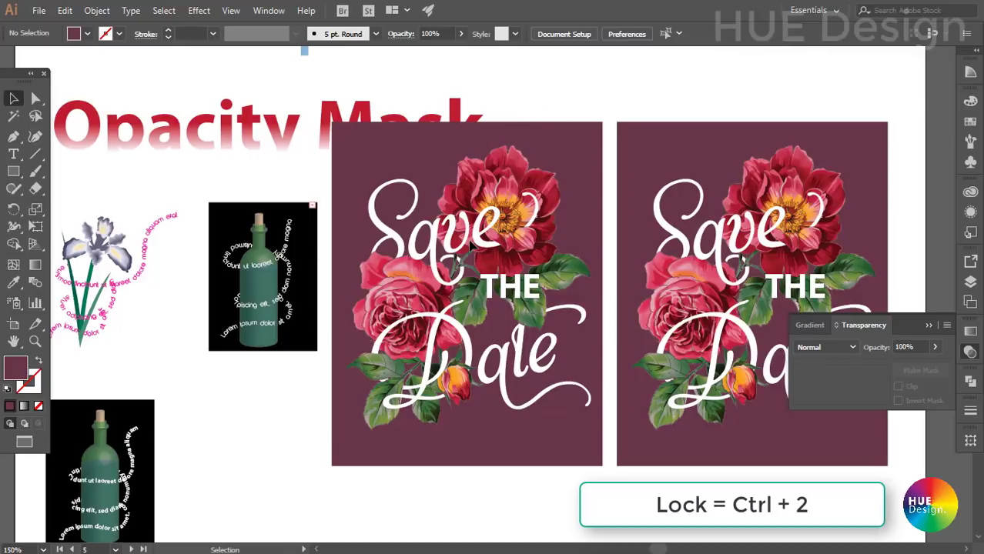
{"action": "left_click", "coordinate": [471, 245]}
- Release the opacity mask on the copy's Save lettering and delete its black mask shapes
{"action": "scroll", "coordinate": [419, 239], "scroll_direction": "up", "scroll_amount": 3}
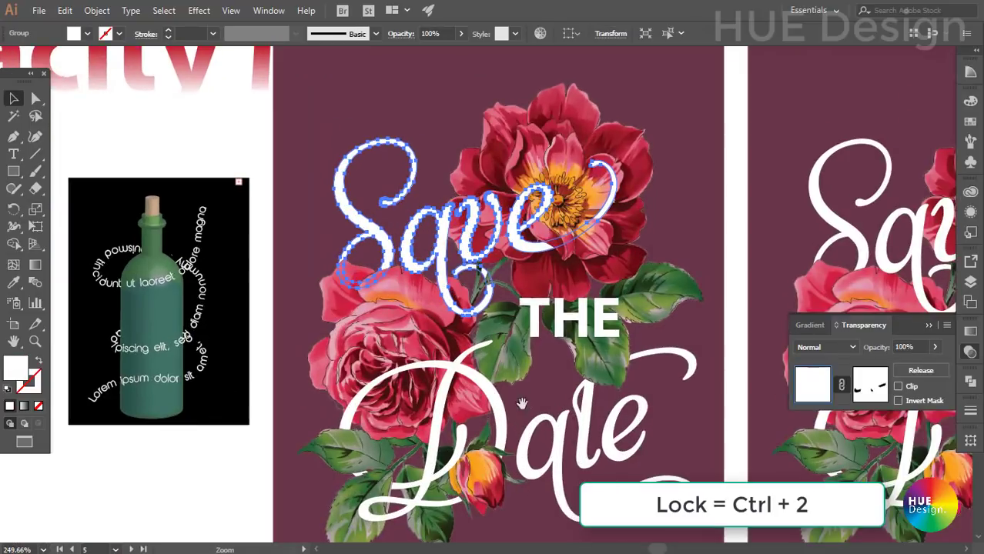
{"action": "left_click_drag", "start_coordinate": [522, 404], "coordinate": [495, 354]}
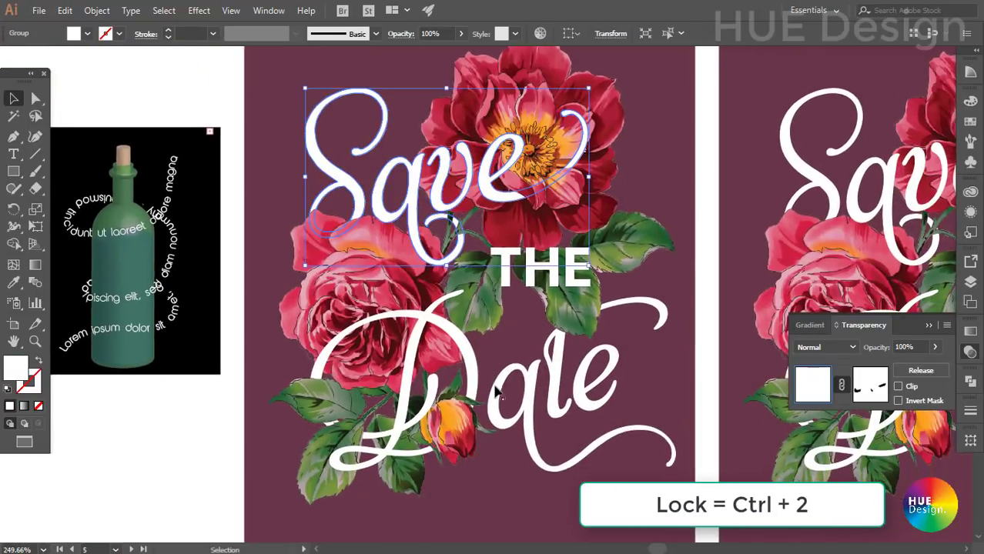
{"action": "left_click", "coordinate": [910, 375]}
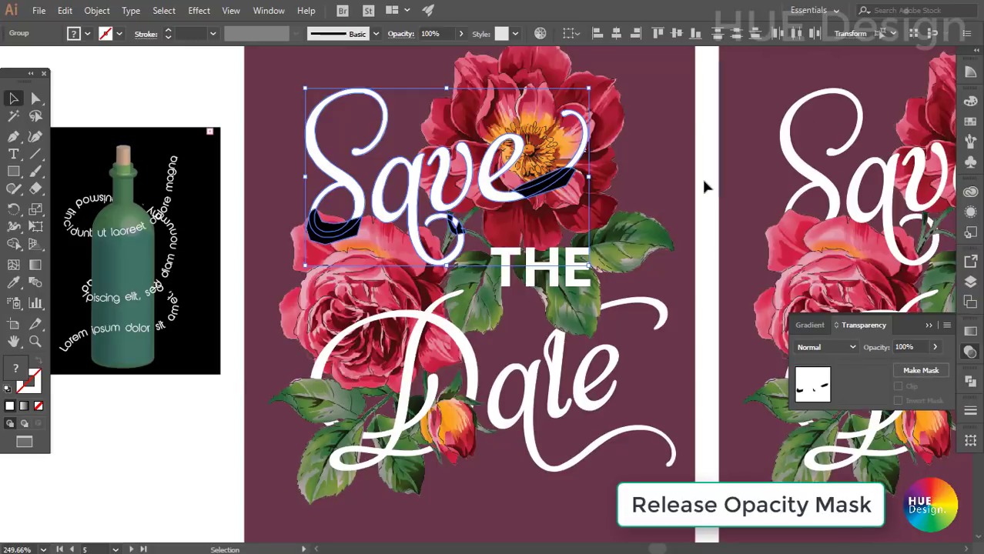
{"action": "left_click", "coordinate": [629, 183]}
{"action": "left_click", "coordinate": [569, 178]}
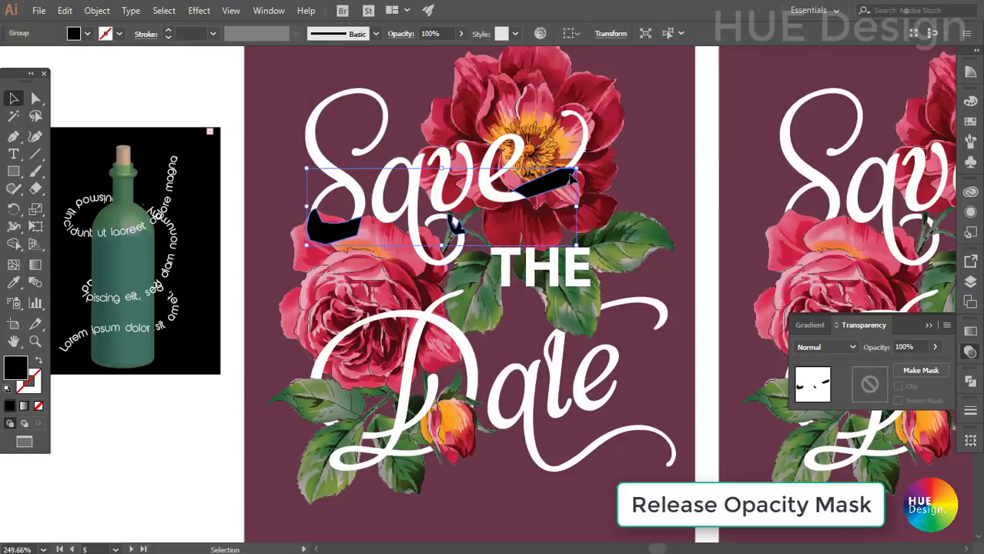
{"action": "key", "text": "Delete"}
- Release the Date lettering's opacity mask and delete its black mask shapes
{"action": "left_click", "coordinate": [518, 413]}
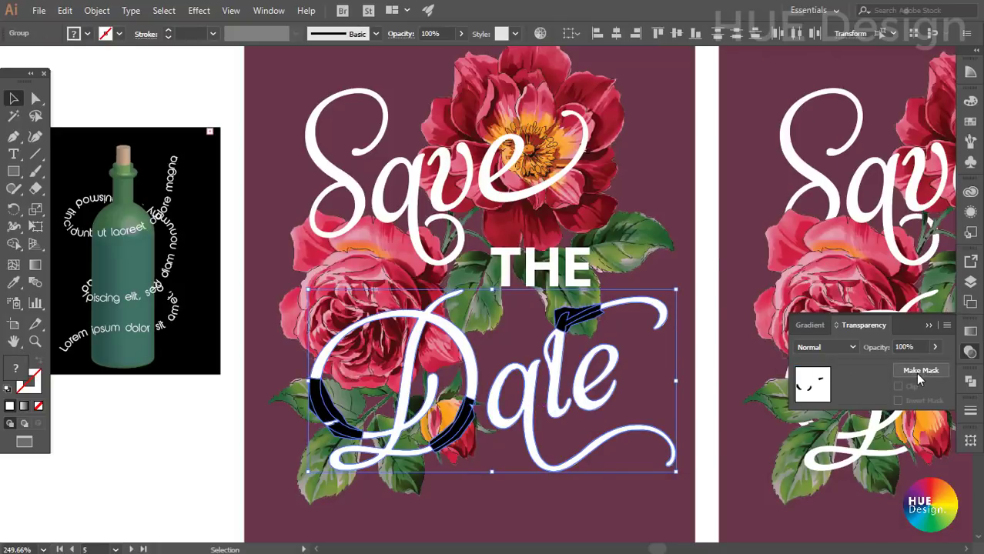
{"action": "left_click", "coordinate": [704, 243]}
{"action": "left_click", "coordinate": [586, 323]}
{"action": "key", "text": "Delete"}
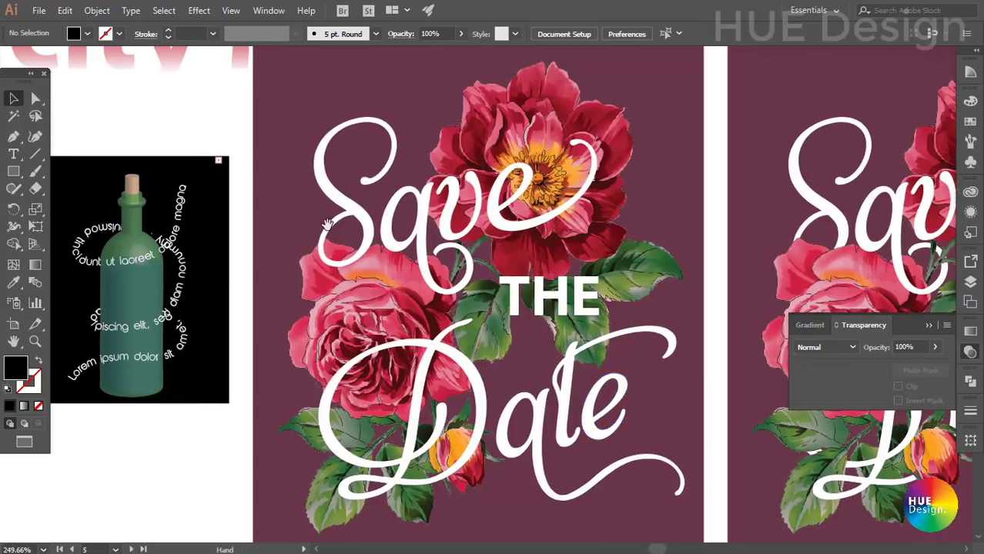
{"action": "mouse_move", "coordinate": [348, 195]}
{"action": "left_mouse_down"}
{"action": "mouse_move", "coordinate": [420, 267]}
{"action": "mouse_move", "coordinate": [393, 223]}
{"action": "left_mouse_up"}
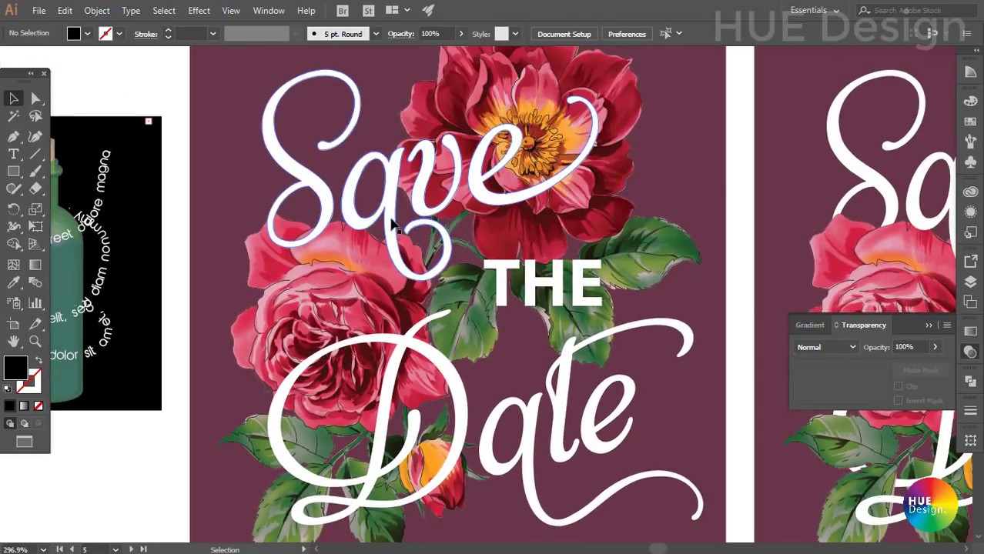
- Make a new opacity mask on Save, uncheck Clip, and switch to editing the mask
{"action": "left_click", "coordinate": [392, 223]}
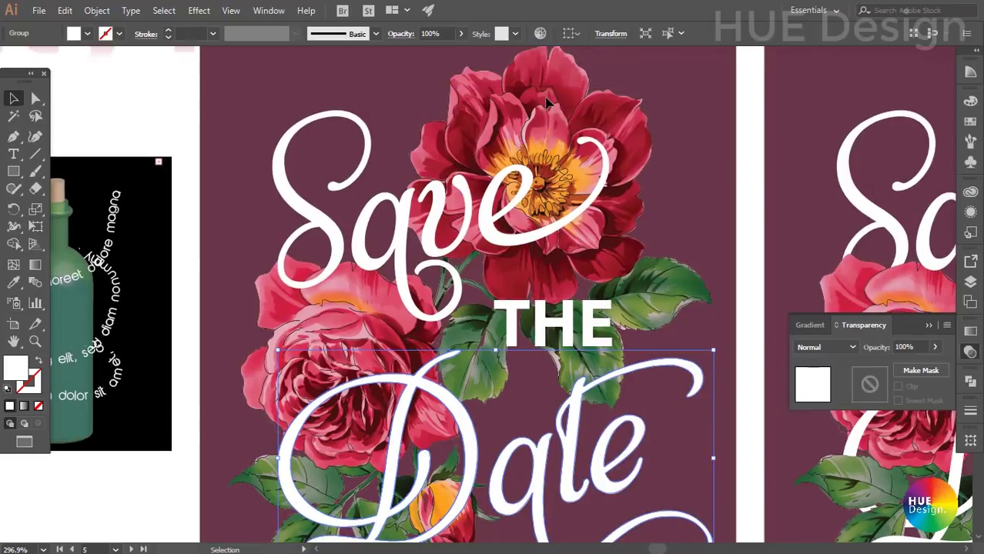
{"action": "left_click", "coordinate": [670, 174]}
{"action": "scroll", "coordinate": [546, 248], "scroll_direction": "left", "scroll_amount": 1}
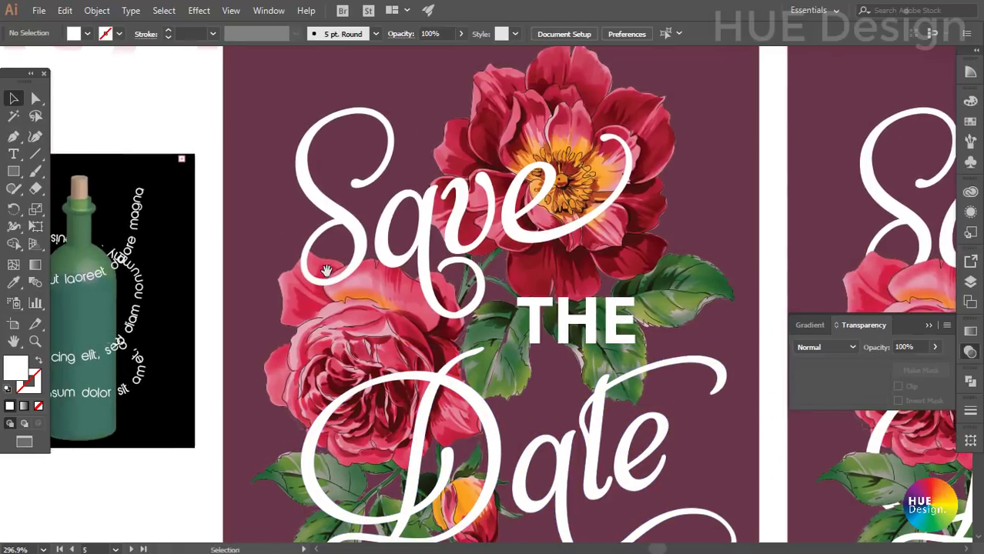
{"action": "left_click", "coordinate": [367, 231]}
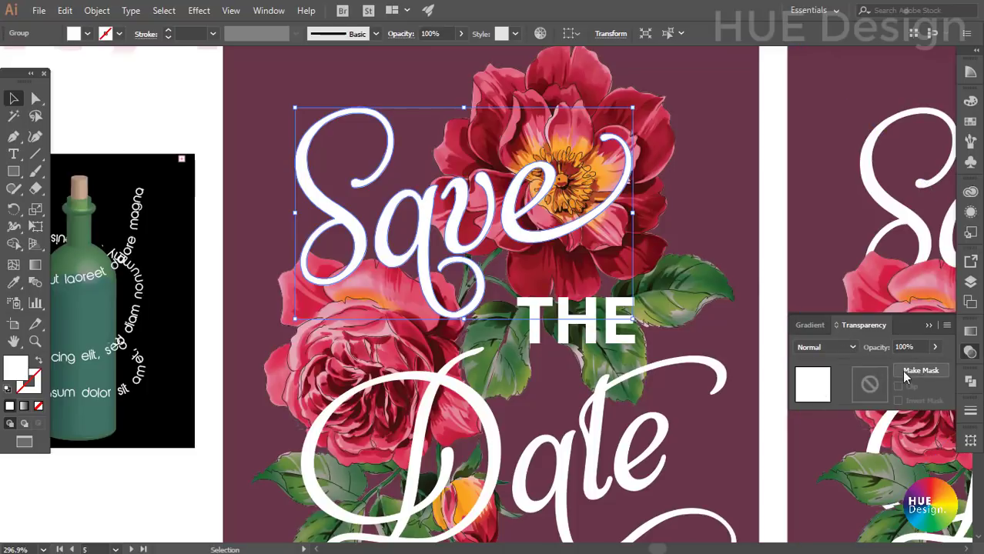
{"action": "left_click", "coordinate": [908, 370]}
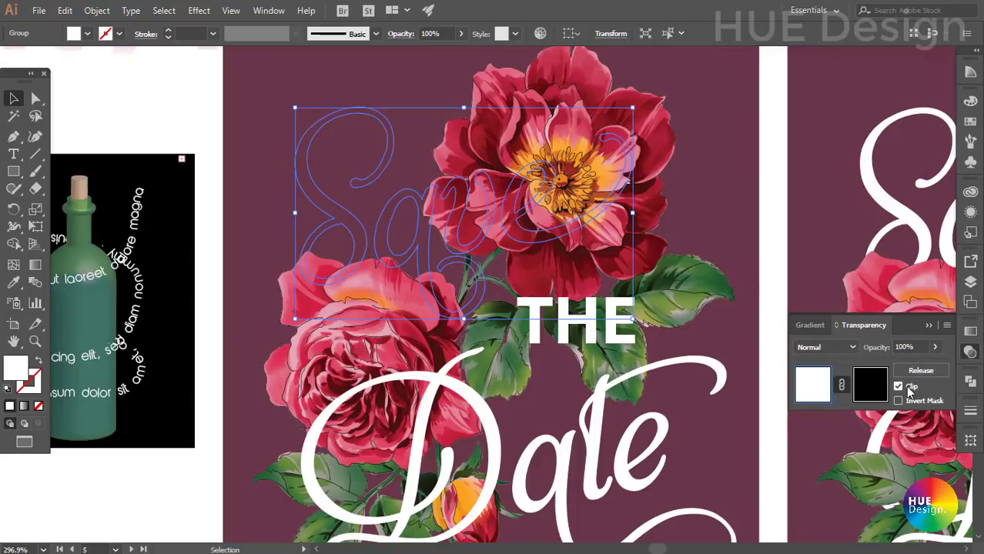
{"action": "left_click", "coordinate": [909, 388]}
{"action": "left_click", "coordinate": [870, 391]}
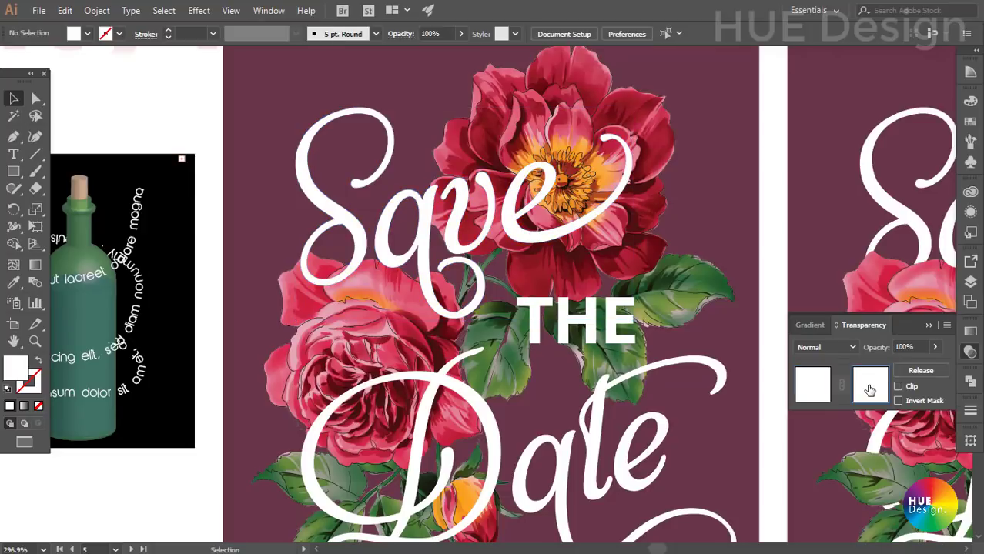
- Trace the pink rose petal under the S's lower loop with a closed Pen path
{"action": "scroll", "coordinate": [348, 223], "scroll_direction": "up", "scroll_amount": 3}
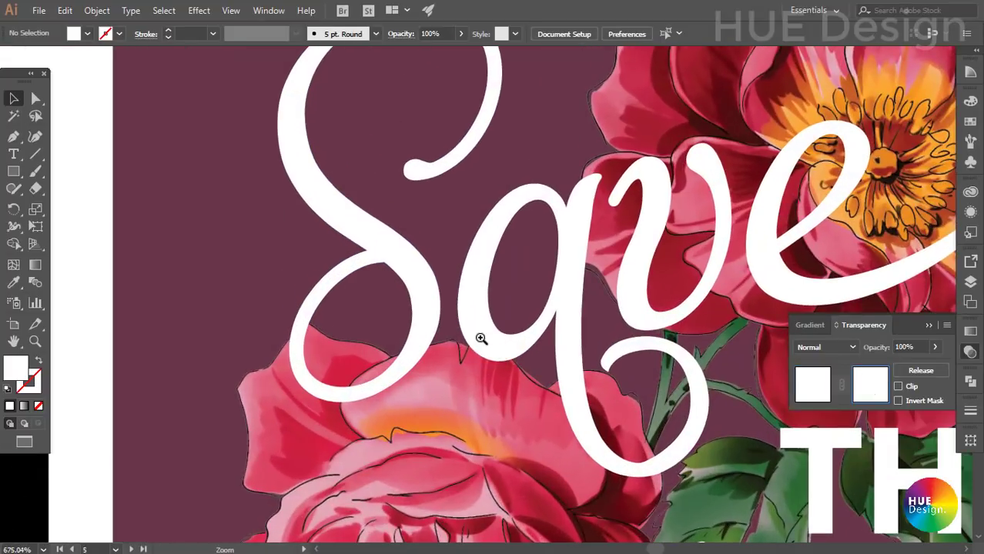
{"action": "scroll", "coordinate": [373, 286], "scroll_direction": "up", "scroll_amount": 2}
{"action": "key", "text": "p"}
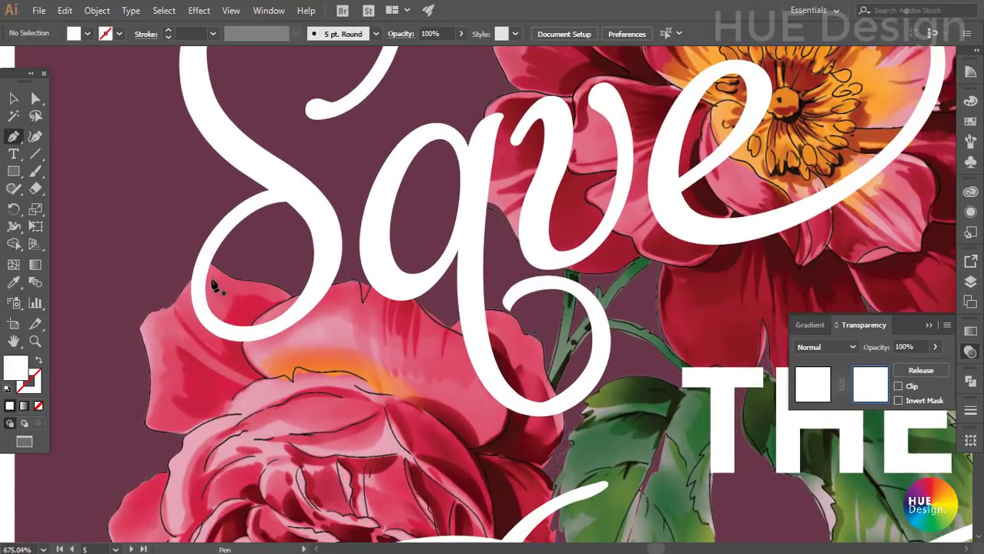
{"action": "left_click_drag", "start_coordinate": [210, 267], "coordinate": [201, 265]}
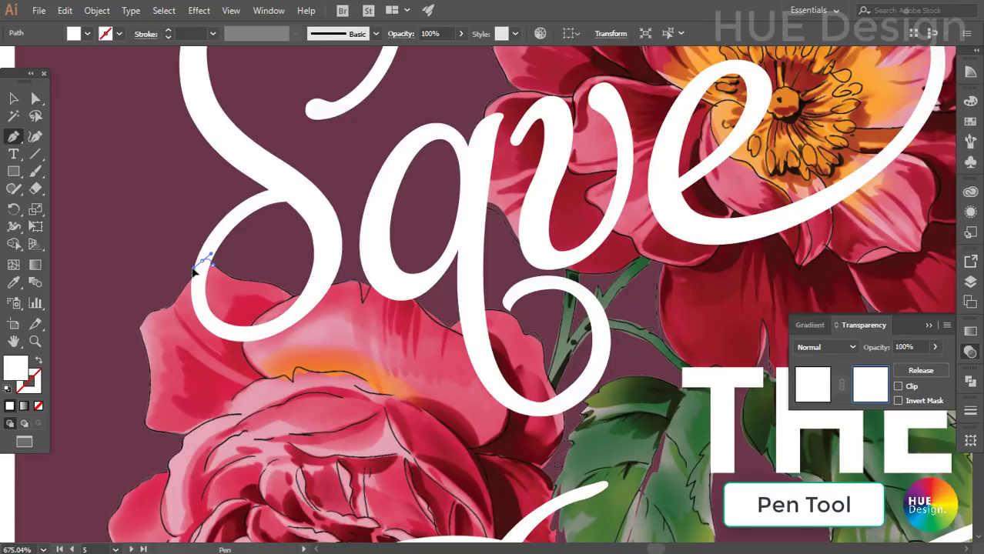
{"action": "left_click_drag", "start_coordinate": [196, 271], "coordinate": [185, 287]}
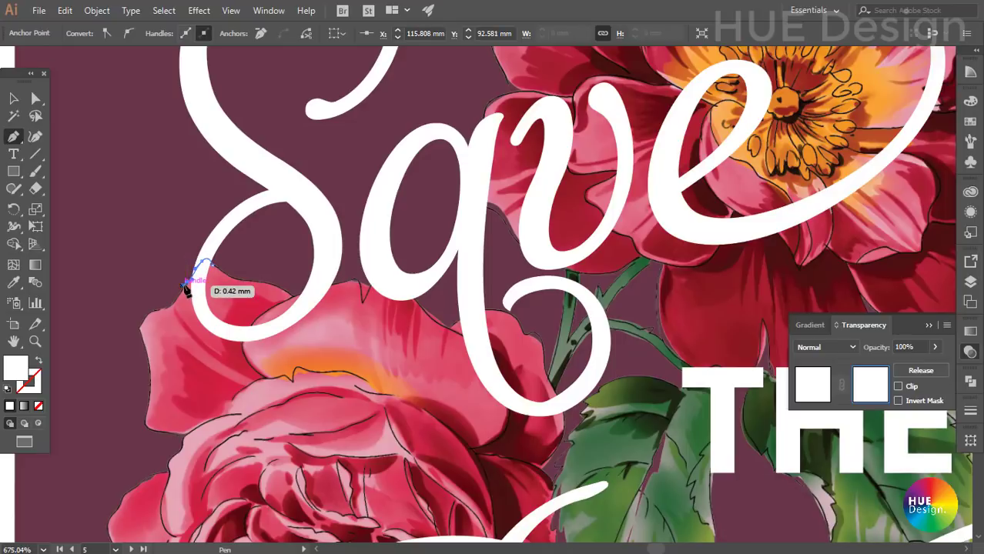
{"action": "left_click_drag", "start_coordinate": [197, 349], "coordinate": [186, 327]}
{"action": "left_click", "coordinate": [183, 336]}
{"action": "left_click", "coordinate": [240, 345]}
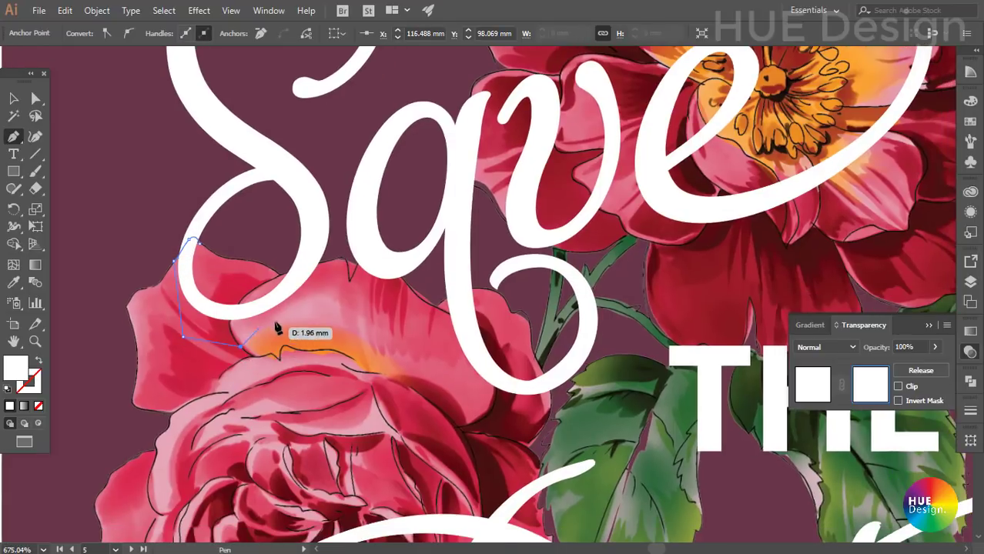
{"action": "left_click", "coordinate": [283, 316]}
{"action": "mouse_move", "coordinate": [324, 272]}
{"action": "left_mouse_down"}
{"action": "mouse_move", "coordinate": [323, 263]}
{"action": "mouse_move", "coordinate": [278, 285]}
{"action": "left_mouse_up"}
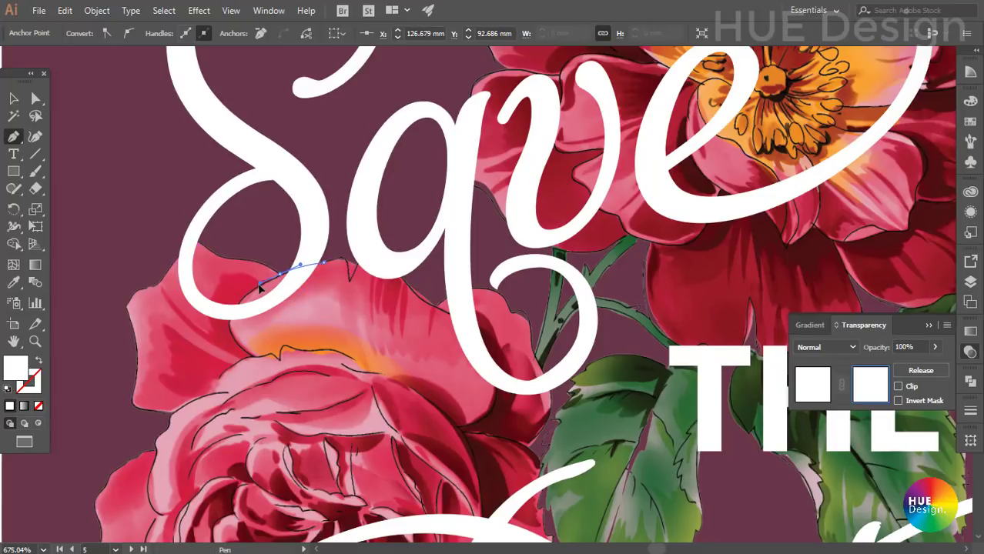
{"action": "left_click_drag", "start_coordinate": [281, 278], "coordinate": [201, 248]}
{"action": "left_click", "coordinate": [13, 98]}
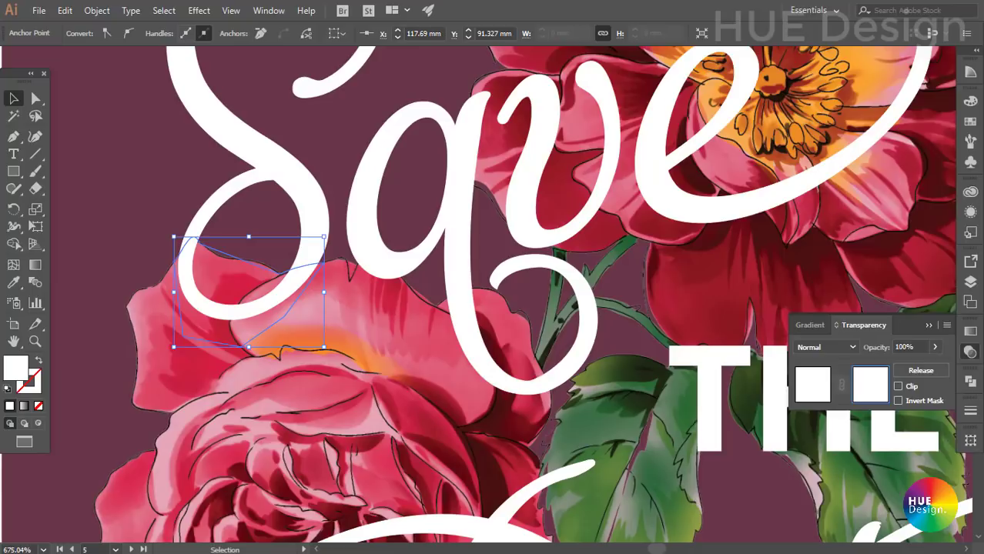
- Fill the petal mask shape with black from the swatches
{"action": "left_click", "coordinate": [970, 120]}
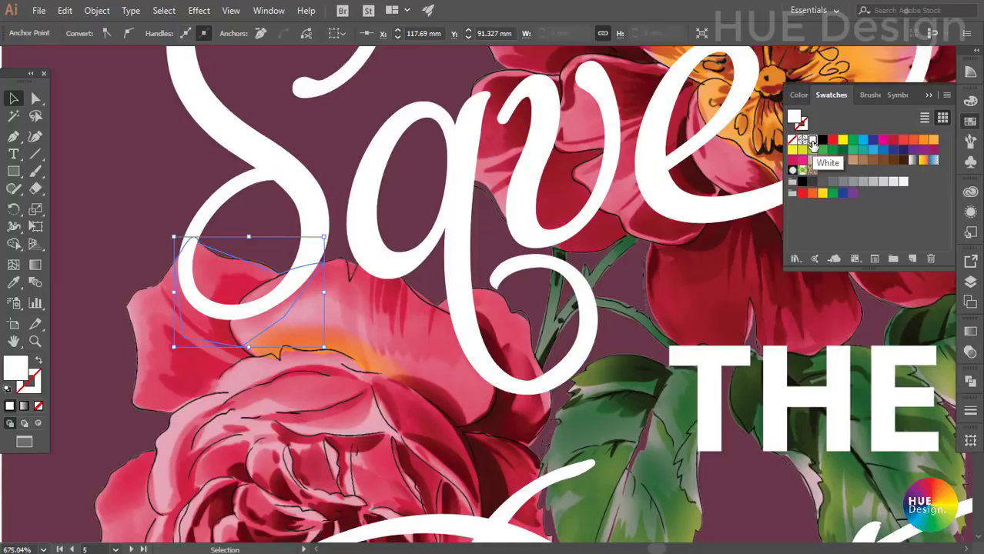
{"action": "left_click", "coordinate": [822, 140]}
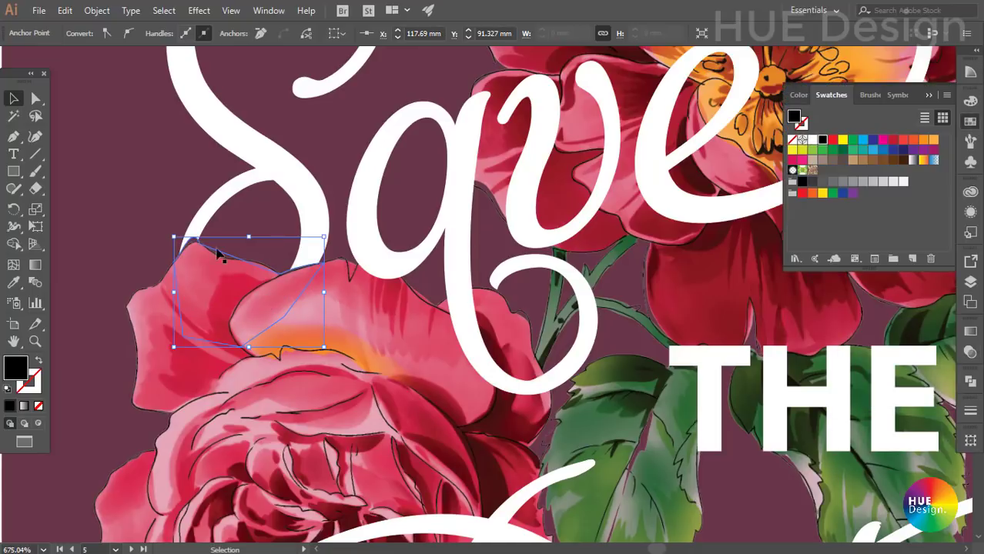
{"action": "scroll", "coordinate": [218, 254], "scroll_direction": "up", "scroll_amount": 3}
{"action": "scroll", "coordinate": [301, 271], "scroll_direction": "up", "scroll_amount": 1}
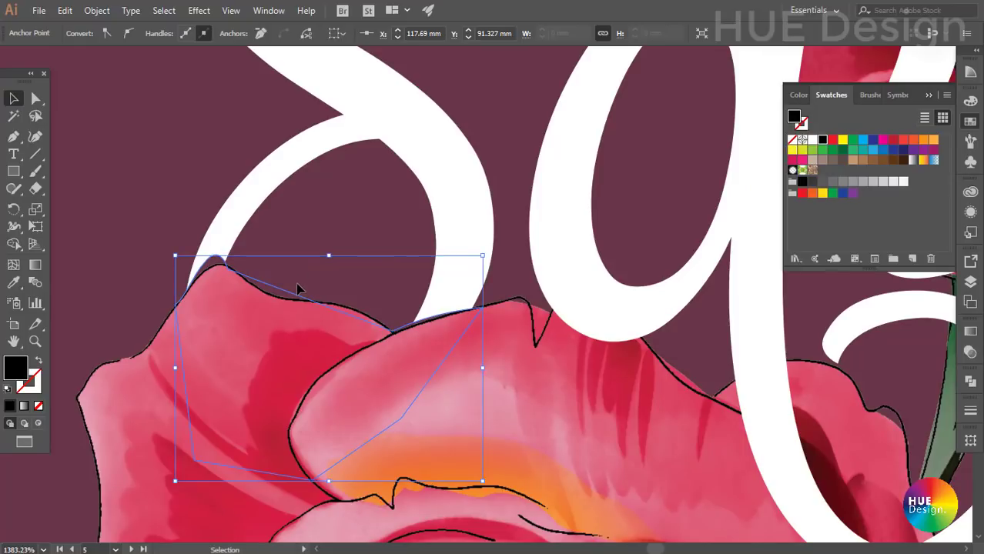
- Adjust the petal shape's anchor points so Save's lower loop tucks behind it, then view the artboard
{"action": "key", "text": "a"}
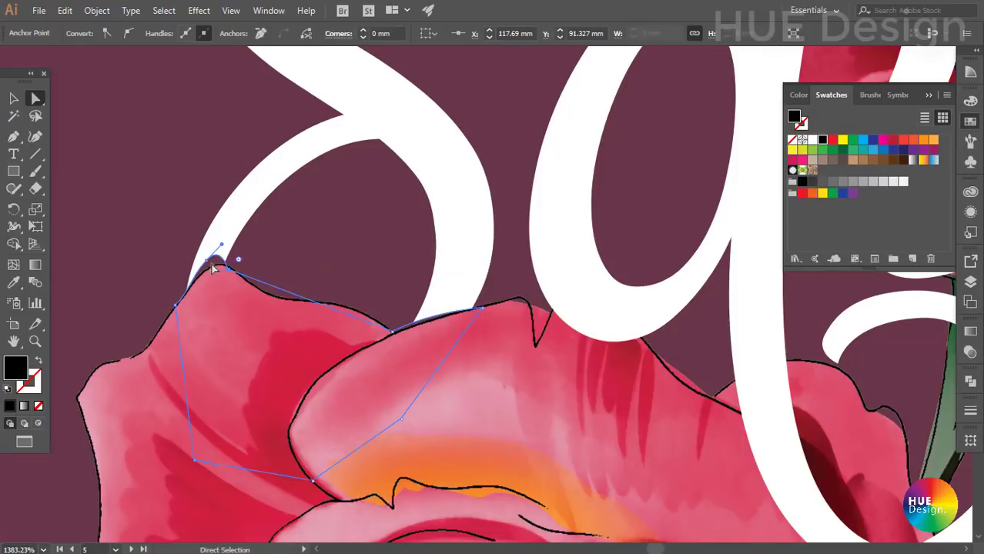
{"action": "mouse_move", "coordinate": [211, 262]}
{"action": "left_mouse_down"}
{"action": "mouse_move", "coordinate": [204, 273]}
{"action": "mouse_move", "coordinate": [215, 264]}
{"action": "left_mouse_up"}
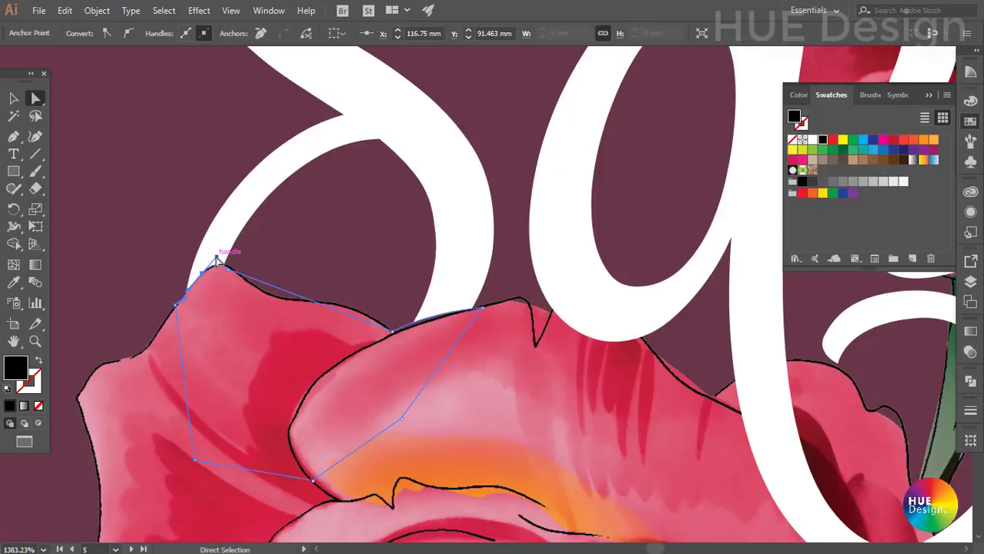
{"action": "left_click", "coordinate": [227, 252]}
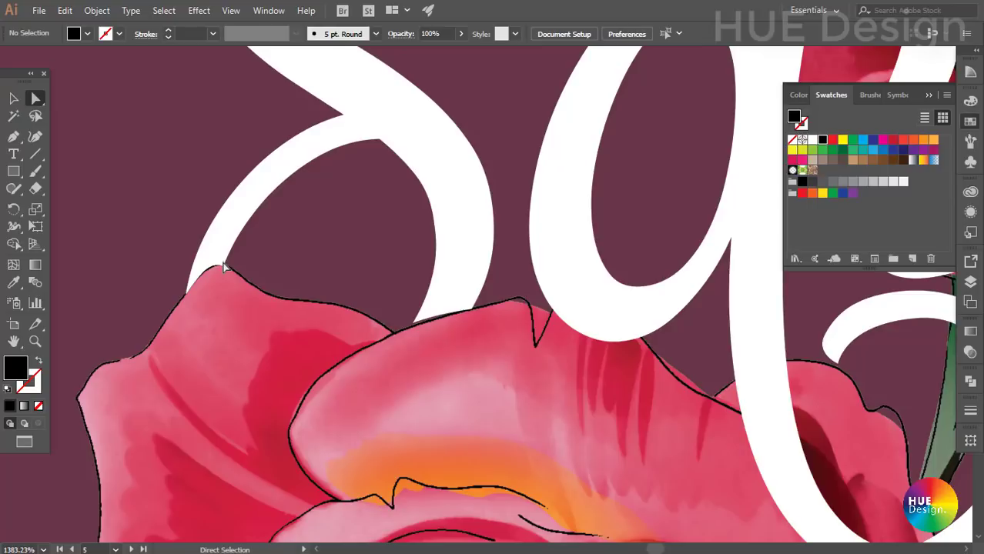
{"action": "left_click", "coordinate": [274, 291]}
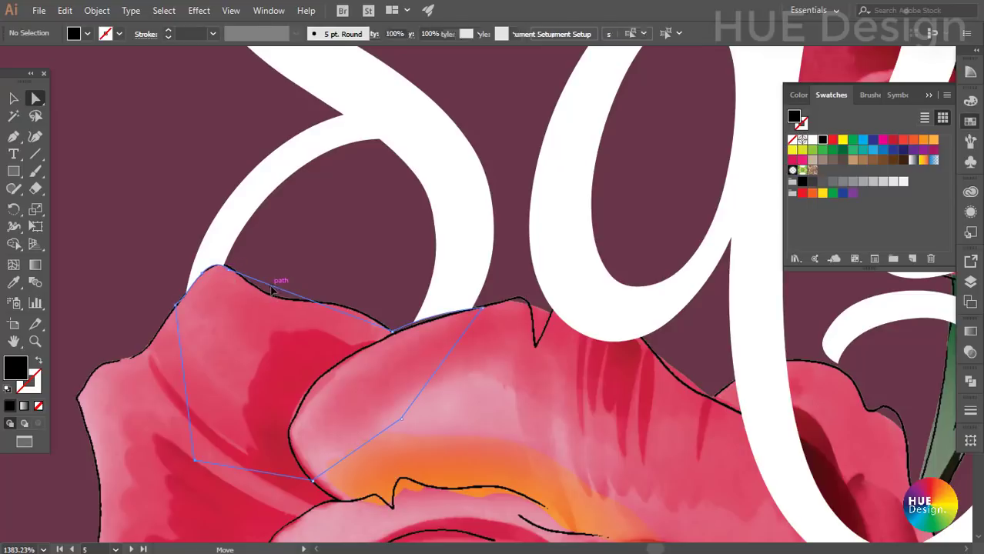
{"action": "left_click", "coordinate": [395, 331]}
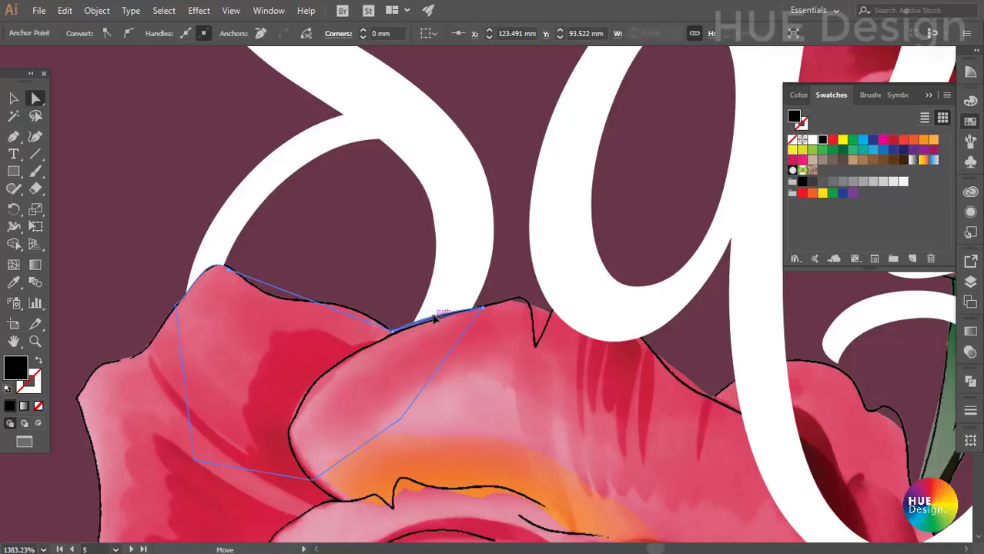
{"action": "left_click", "coordinate": [370, 280]}
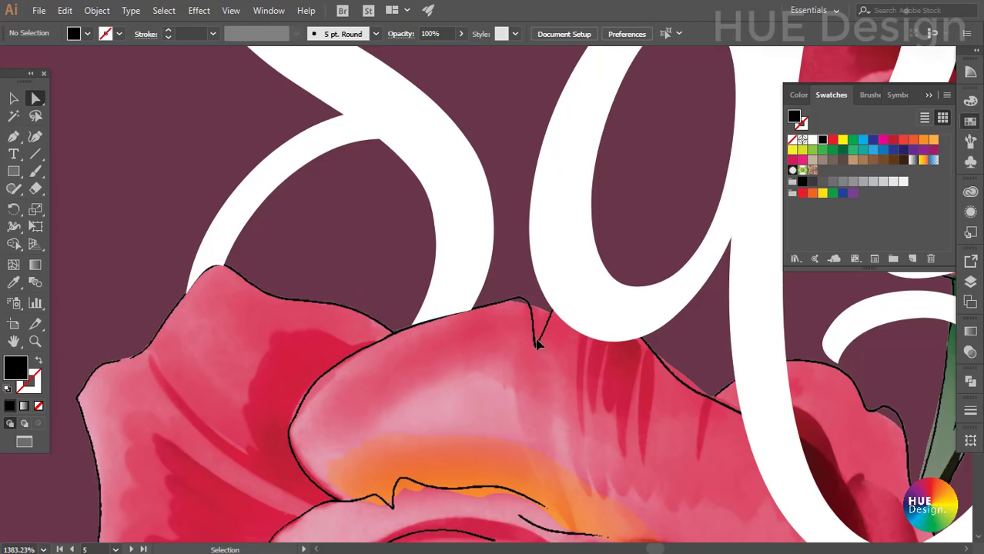
{"action": "key", "text": "z"}
{"action": "left_click", "coordinate": [537, 344], "text": "alt"}
- Zoom into the stem below Save and begin a Pen mask shape along the stem edge
{"action": "left_click", "coordinate": [417, 223]}
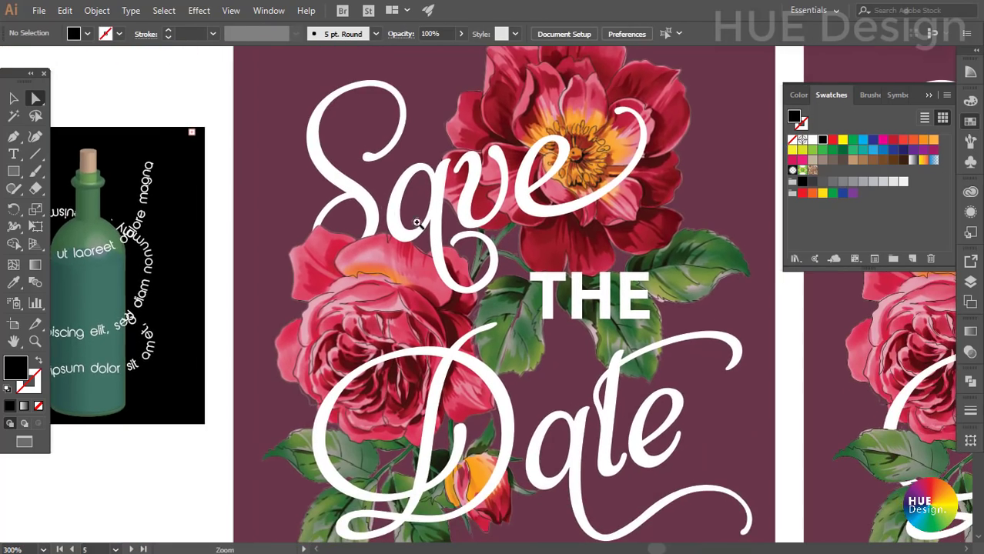
{"action": "mouse_move", "coordinate": [416, 223]}
{"action": "left_mouse_down"}
{"action": "mouse_move", "coordinate": [247, 277]}
{"action": "mouse_move", "coordinate": [408, 375]}
{"action": "left_mouse_up"}
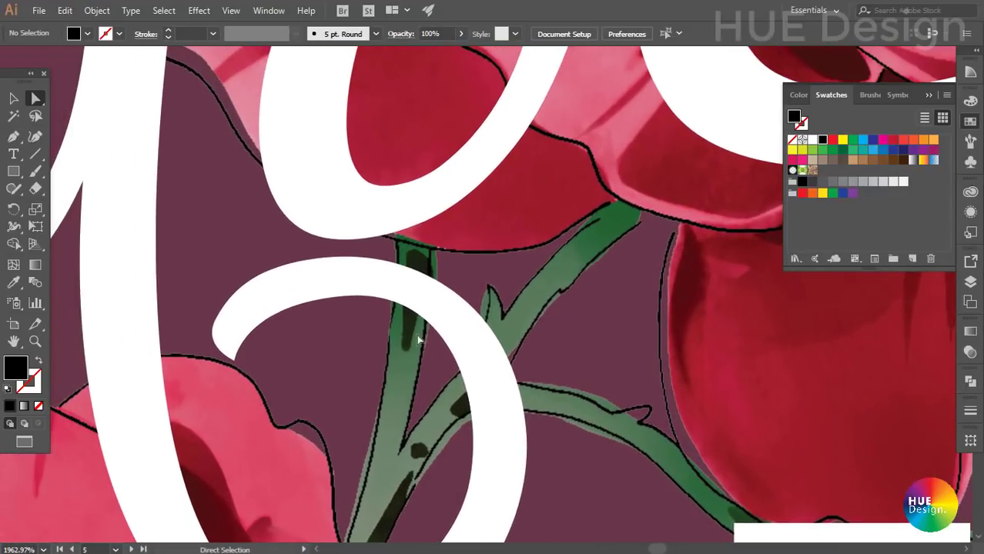
{"action": "key", "text": "p"}
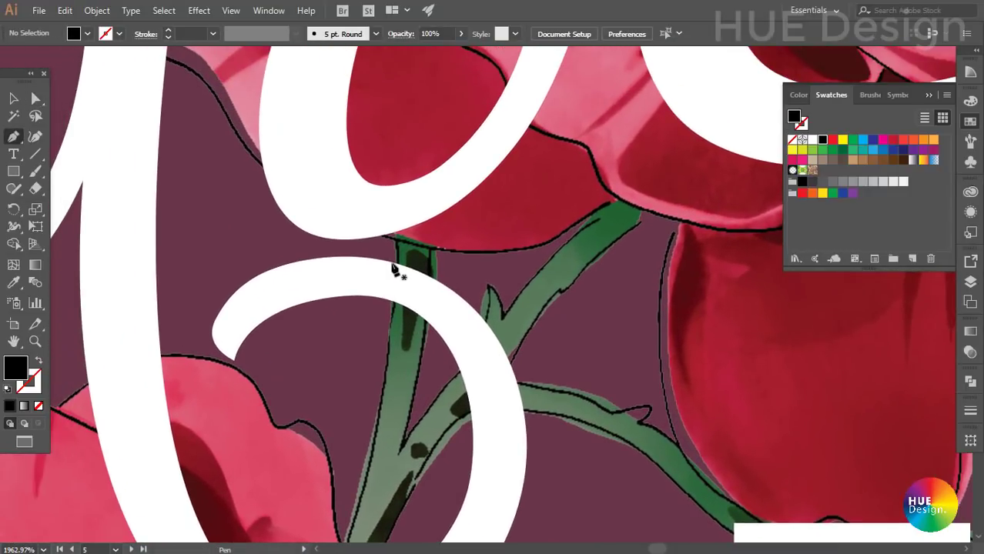
{"action": "left_click", "coordinate": [394, 263]}
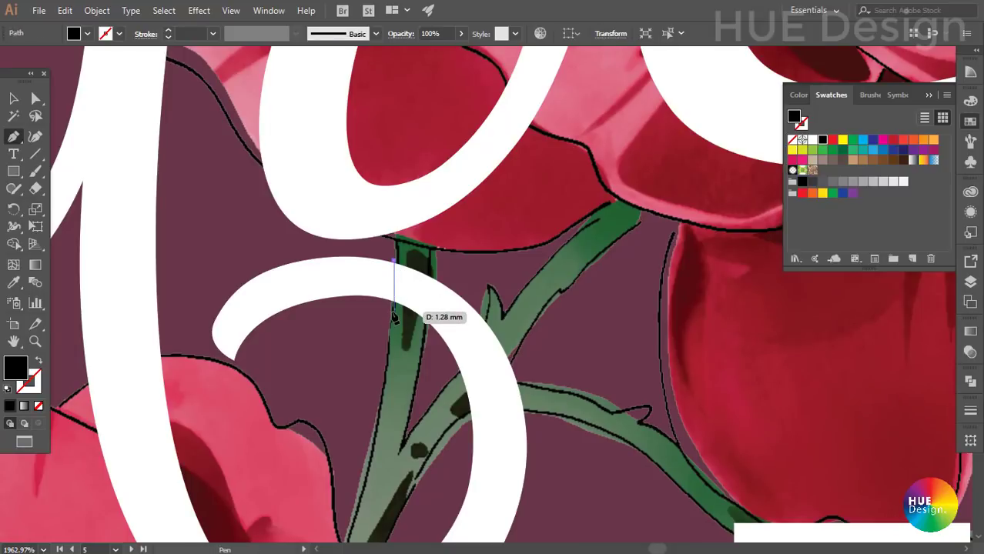
{"action": "mouse_move", "coordinate": [389, 315]}
{"action": "left_mouse_down"}
{"action": "mouse_move", "coordinate": [384, 349]}
{"action": "mouse_move", "coordinate": [389, 343]}
{"action": "left_mouse_up"}
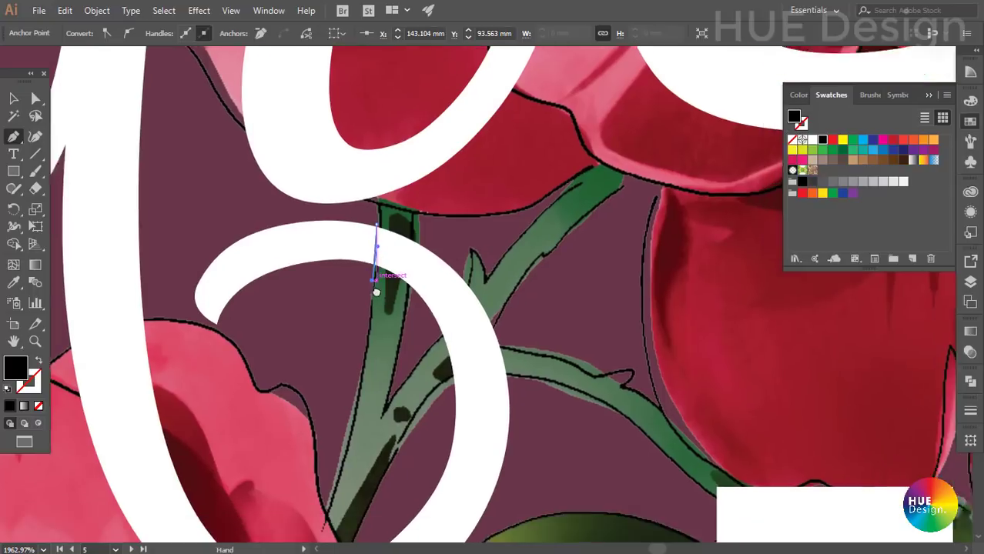
{"action": "left_click_drag", "start_coordinate": [361, 275], "coordinate": [399, 291]}
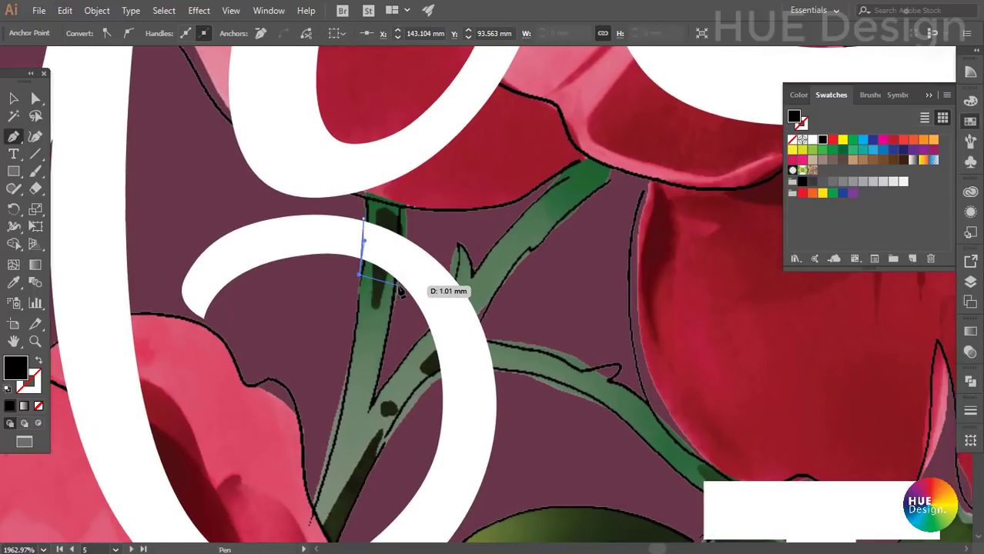
{"action": "left_click", "coordinate": [398, 286]}
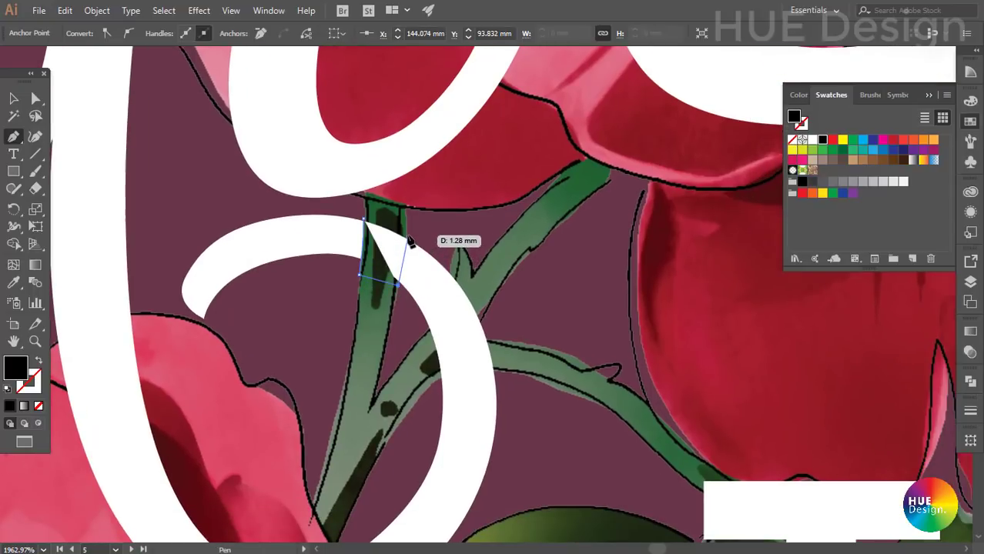
{"action": "left_click", "coordinate": [407, 230]}
{"action": "left_click_drag", "start_coordinate": [407, 233], "coordinate": [433, 242]}
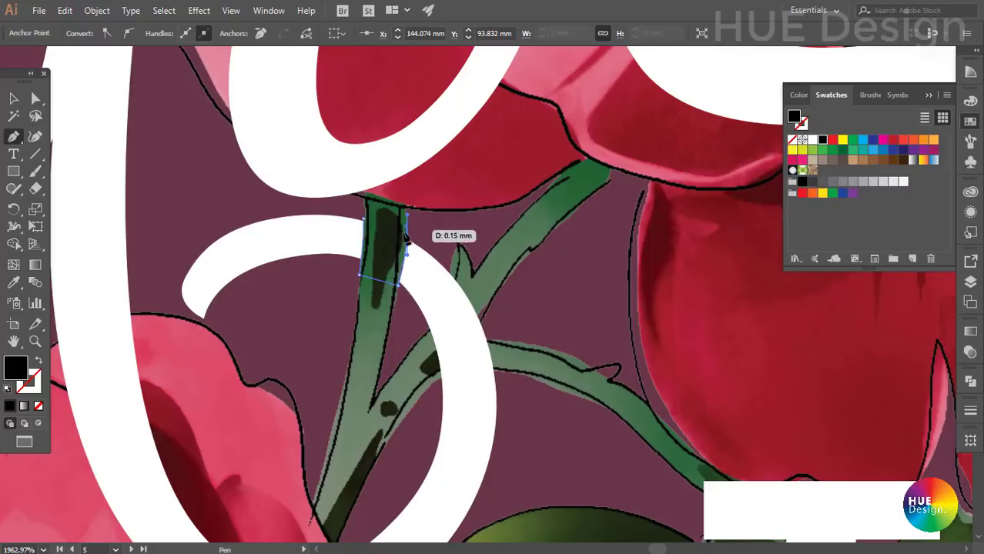
- Continue the mask shape down the right branch and close it at the start point
{"action": "left_click", "coordinate": [431, 237]}
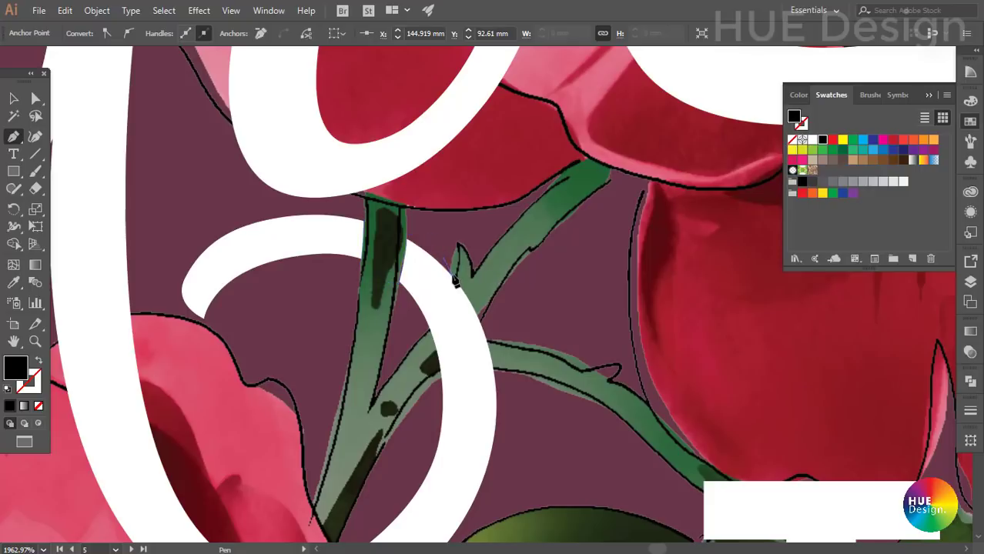
{"action": "left_click", "coordinate": [453, 274]}
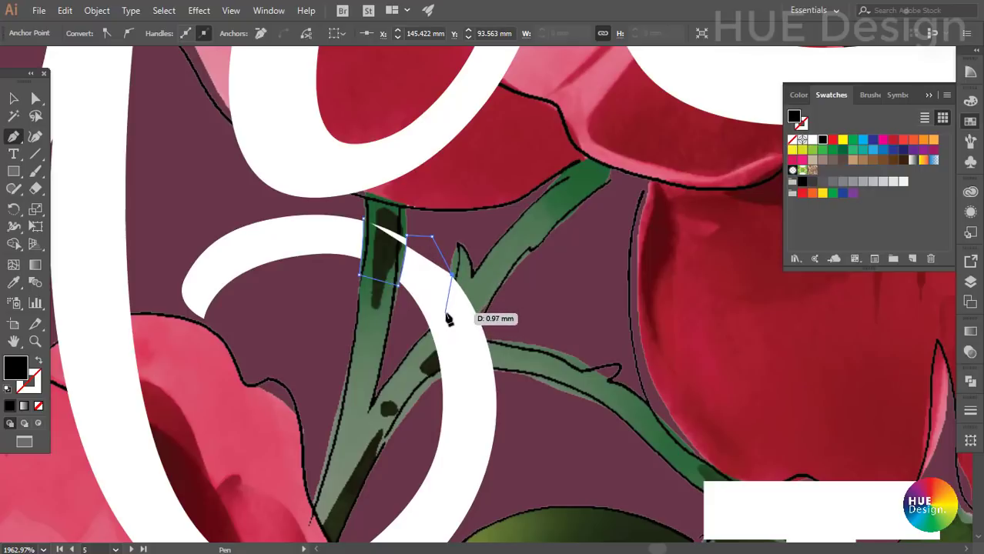
{"action": "left_click", "coordinate": [451, 315]}
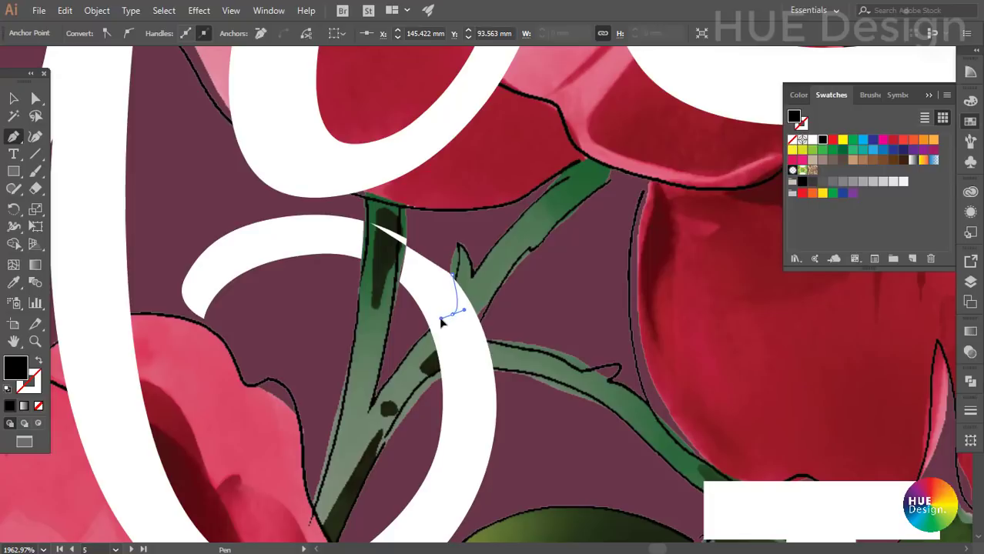
{"action": "key", "text": "ctrl+z"}
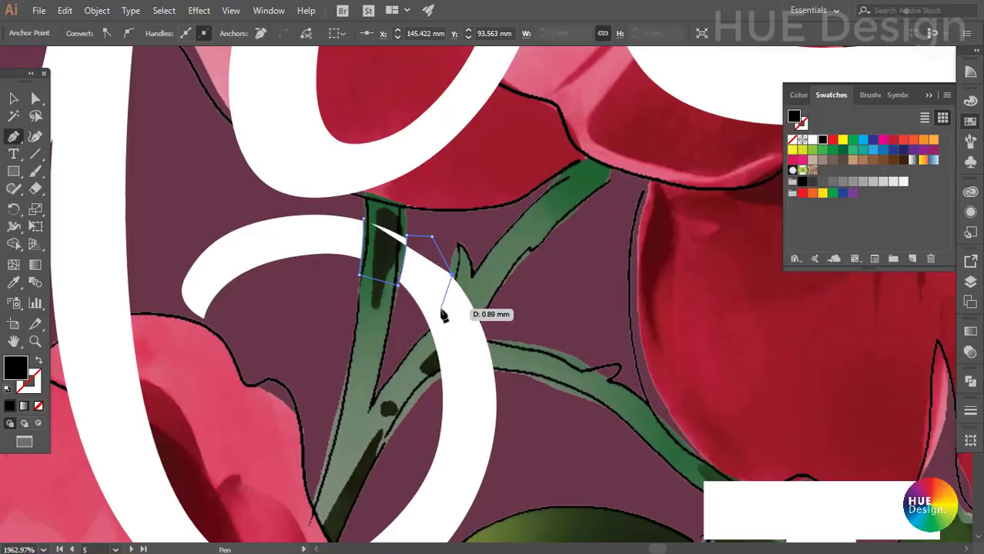
{"action": "left_click_drag", "start_coordinate": [426, 332], "coordinate": [421, 346]}
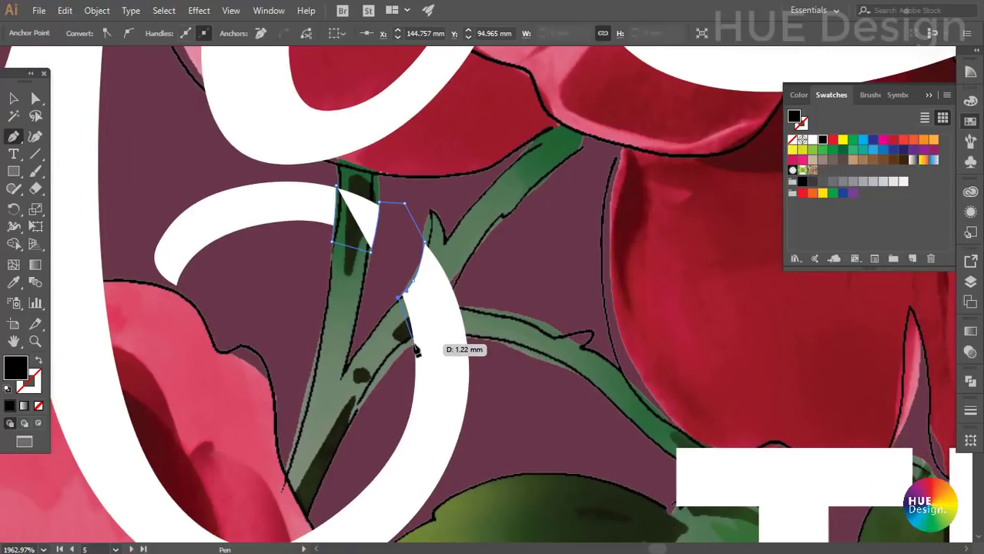
{"action": "mouse_move", "coordinate": [421, 346]}
{"action": "left_mouse_down"}
{"action": "mouse_move", "coordinate": [409, 348]}
{"action": "mouse_move", "coordinate": [476, 343]}
{"action": "left_mouse_up"}
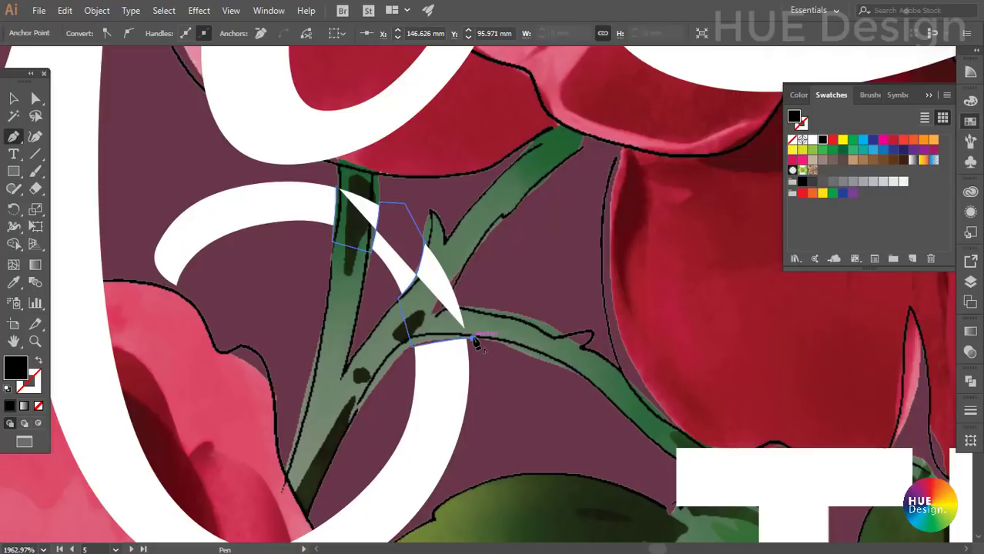
{"action": "mouse_move", "coordinate": [464, 308]}
{"action": "left_mouse_down"}
{"action": "mouse_move", "coordinate": [437, 320]}
{"action": "mouse_move", "coordinate": [454, 283]}
{"action": "mouse_move", "coordinate": [435, 243]}
{"action": "mouse_move", "coordinate": [373, 193]}
{"action": "left_mouse_up"}
{"action": "left_click", "coordinate": [337, 185]}
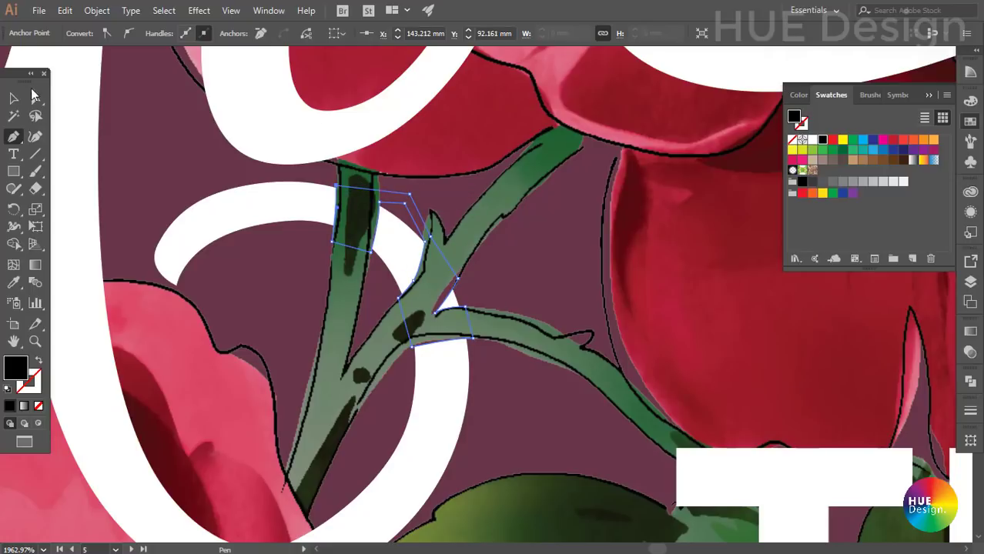
- Drag the stem mask's anchors and handles to follow the stem fork outline
{"action": "left_click", "coordinate": [13, 97]}
{"action": "scroll", "coordinate": [531, 266], "scroll_direction": "down", "scroll_amount": 2}
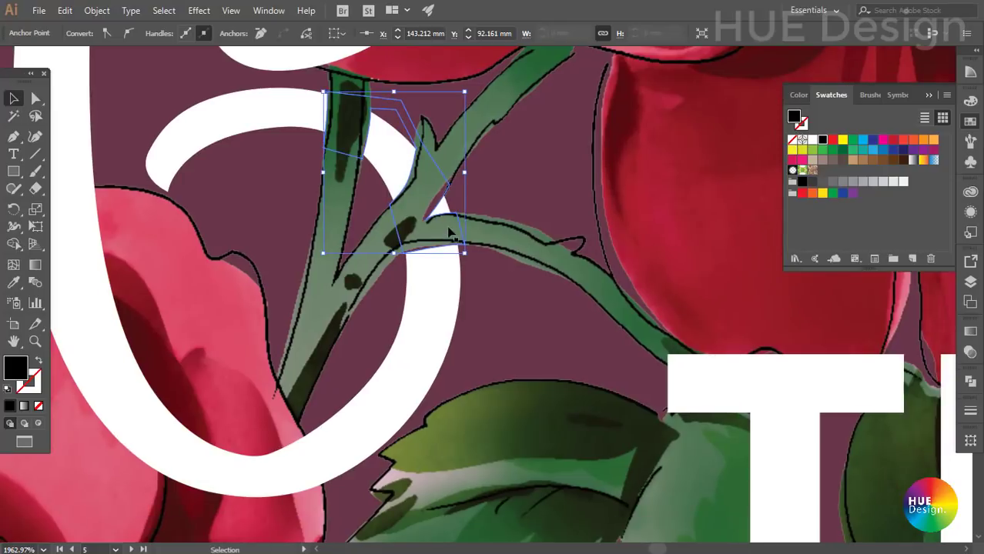
{"action": "left_click", "coordinate": [421, 169], "text": "ctrl"}
{"action": "key", "text": "a"}
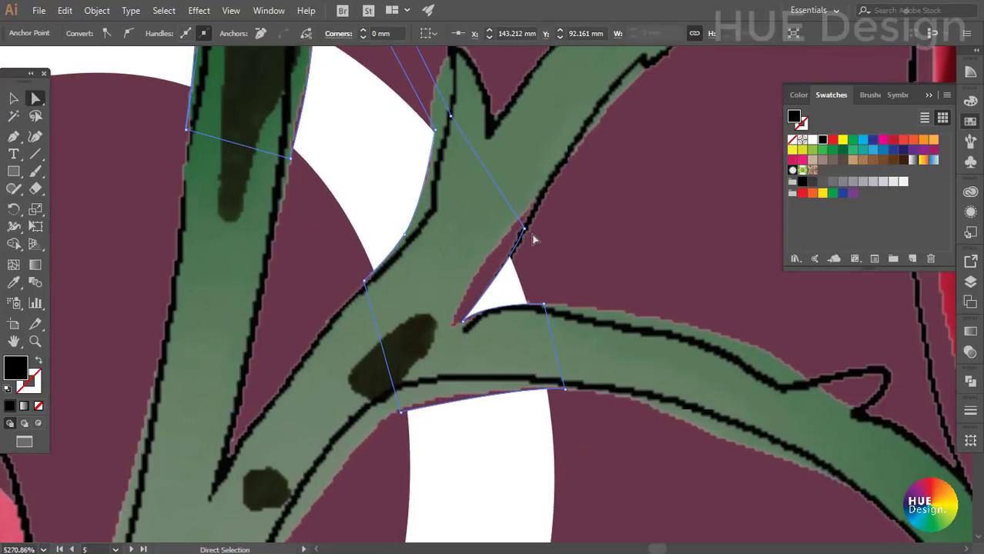
{"action": "left_click_drag", "start_coordinate": [527, 232], "coordinate": [524, 229]}
{"action": "left_click_drag", "start_coordinate": [487, 257], "coordinate": [467, 270]}
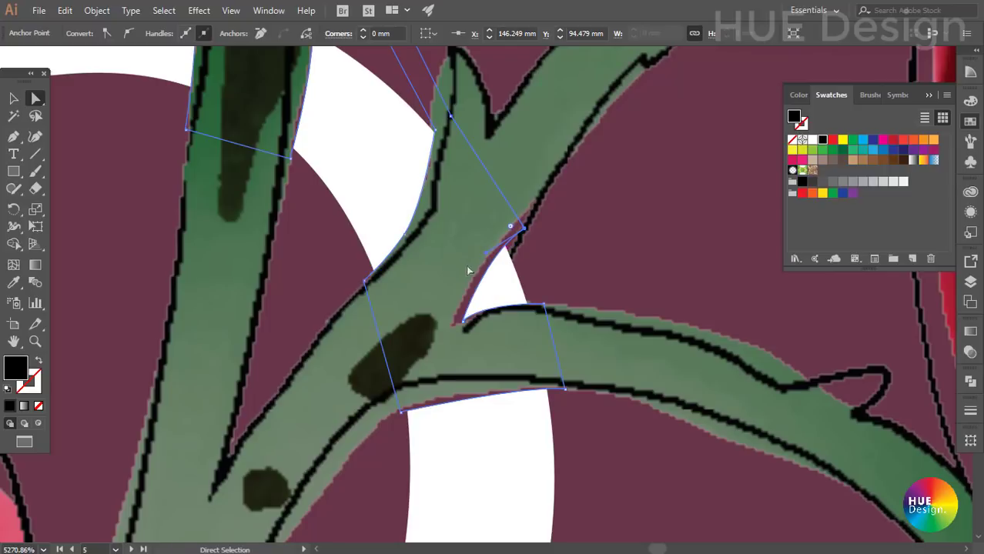
{"action": "mouse_move", "coordinate": [464, 321]}
{"action": "left_mouse_down"}
{"action": "mouse_move", "coordinate": [455, 322]}
{"action": "mouse_move", "coordinate": [475, 308]}
{"action": "left_mouse_up"}
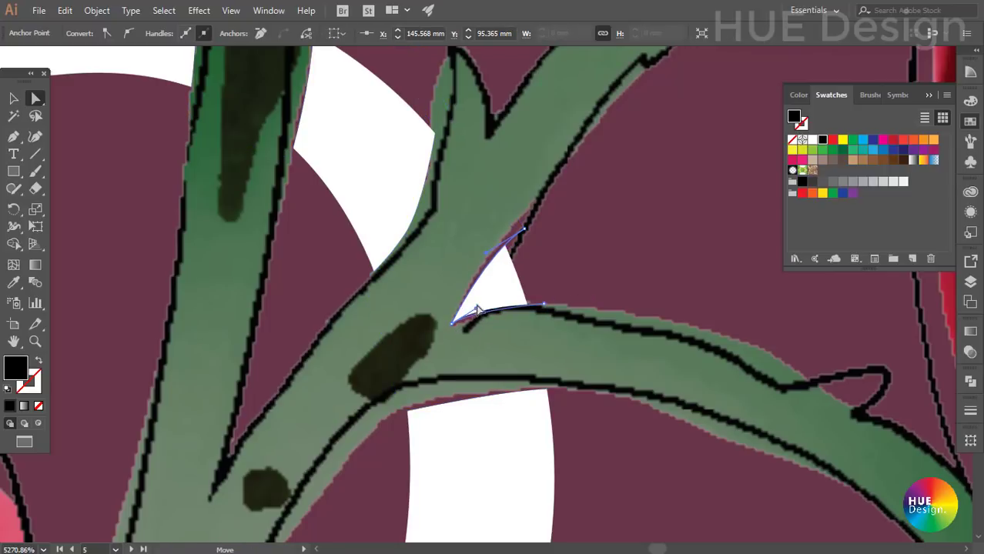
{"action": "left_click_drag", "start_coordinate": [524, 229], "coordinate": [529, 214]}
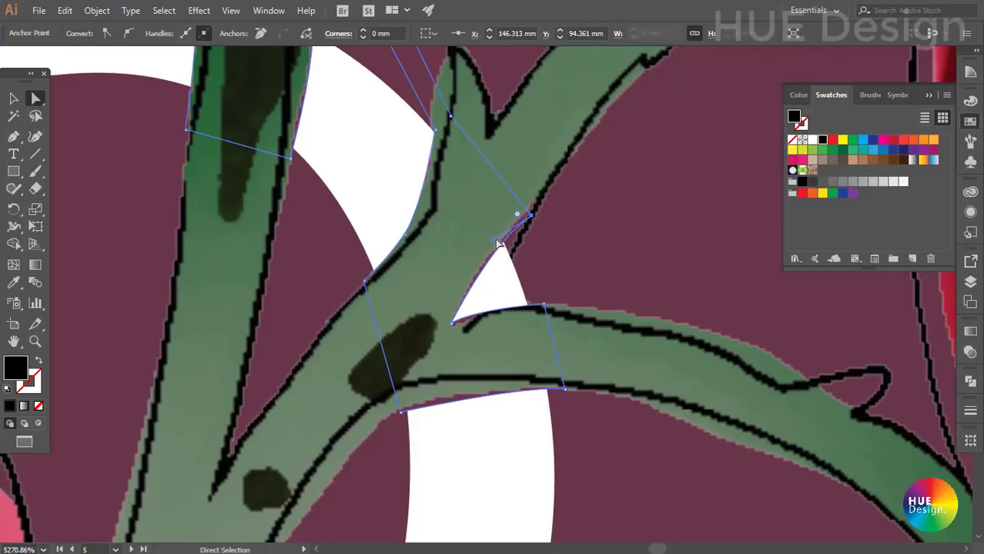
{"action": "key", "text": "ctrl+minus"}
{"action": "key", "text": "ctrl+minus"}
{"action": "key", "text": "ctrl+minus"}
- Clear the selection and zoom in on the red peony beside the 've' letters
{"action": "key", "text": "ctrl+minus"}
{"action": "key", "text": "ctrl+minus"}
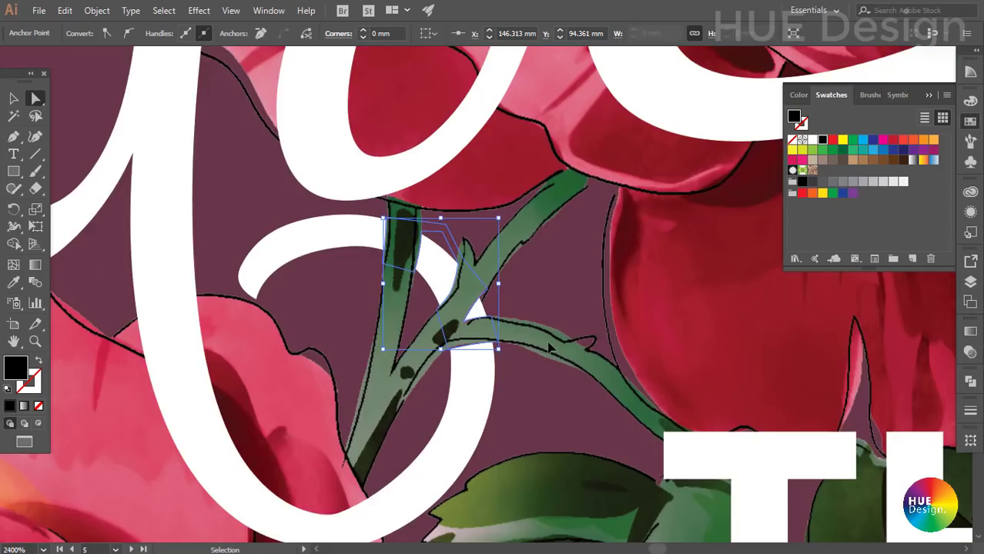
{"action": "key", "text": "ctrl+minus"}
{"action": "key", "text": "ctrl+minus"}
{"action": "key", "text": "ctrl+shift+a"}
{"action": "left_click_drag", "start_coordinate": [545, 413], "coordinate": [470, 301]}
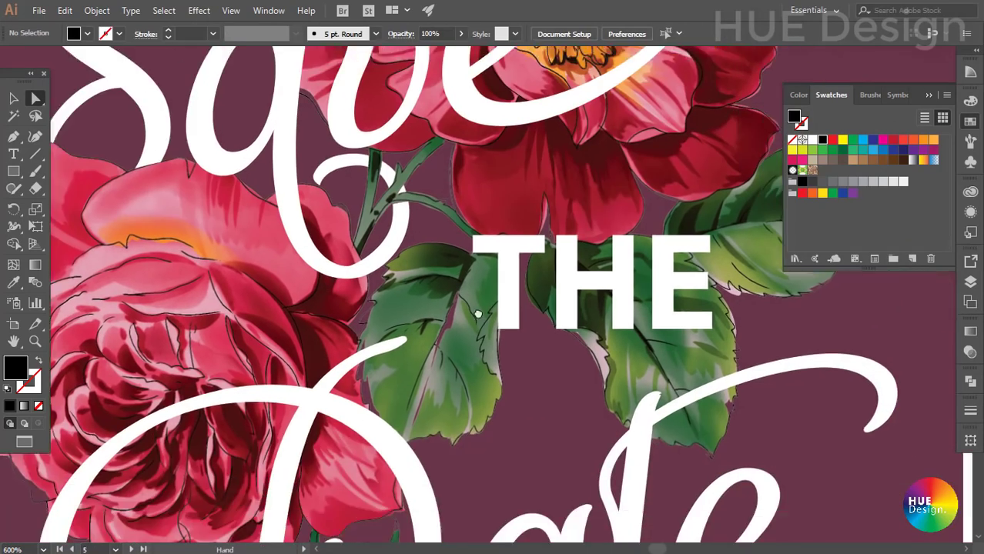
{"action": "scroll", "coordinate": [474, 253], "scroll_direction": "up", "scroll_amount": 2}
{"action": "scroll", "coordinate": [459, 188], "scroll_direction": "up", "scroll_amount": 3}
{"action": "left_click_drag", "start_coordinate": [459, 188], "coordinate": [563, 296]}
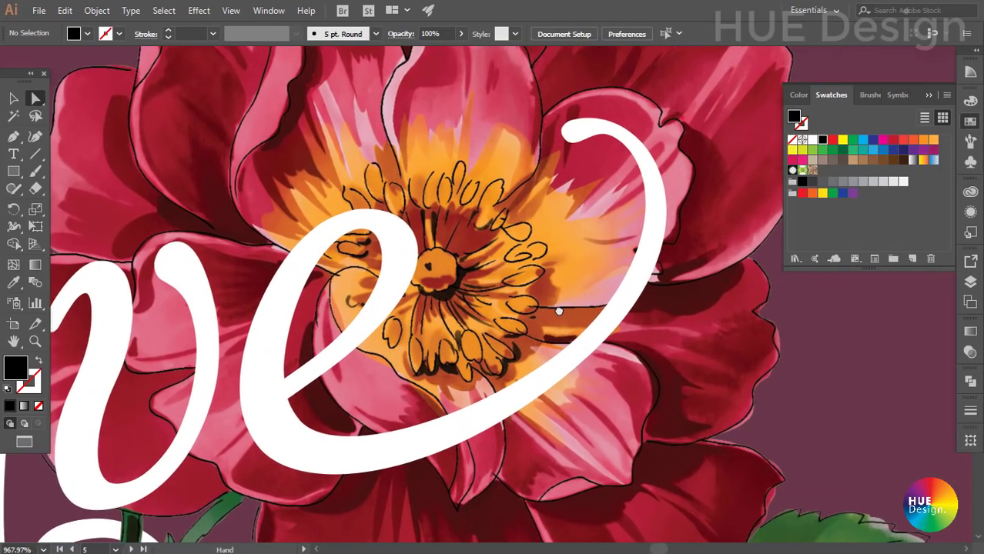
{"action": "key", "text": "p"}
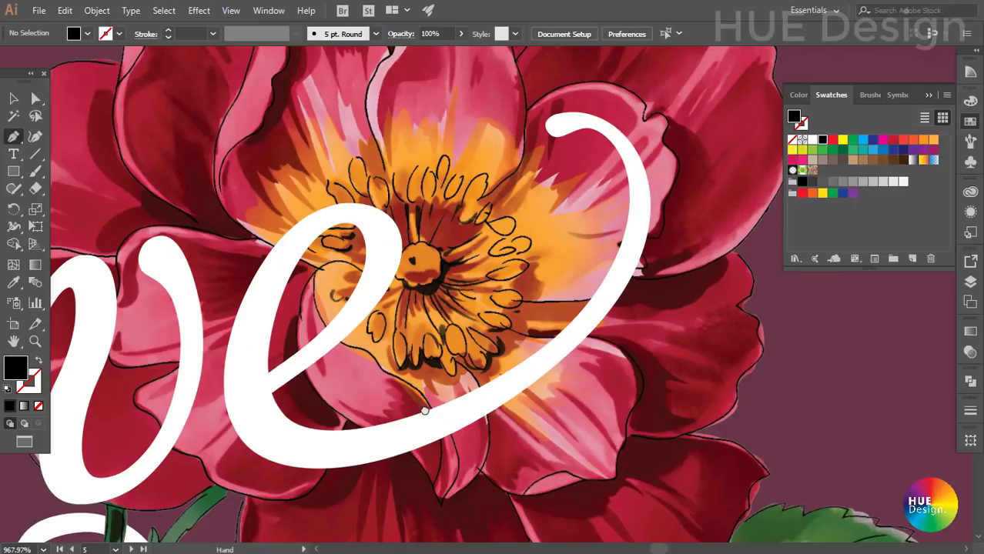
{"action": "left_click_drag", "start_coordinate": [424, 411], "coordinate": [436, 357]}
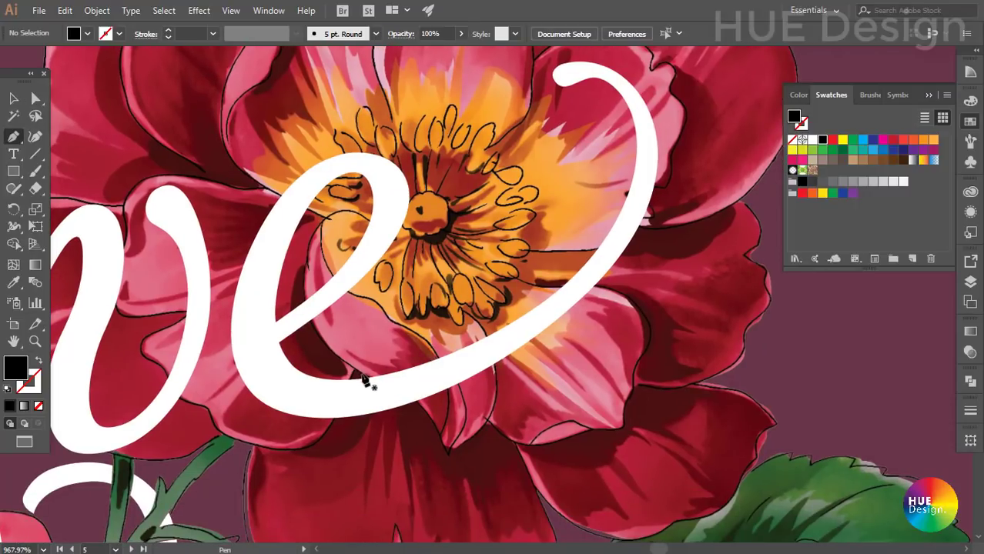
- Draw a curved Pen outline of the peony petal where the e's tail crosses
{"action": "mouse_move", "coordinate": [366, 379]}
{"action": "left_mouse_down"}
{"action": "mouse_move", "coordinate": [441, 429]}
{"action": "mouse_move", "coordinate": [423, 414]}
{"action": "left_mouse_up"}
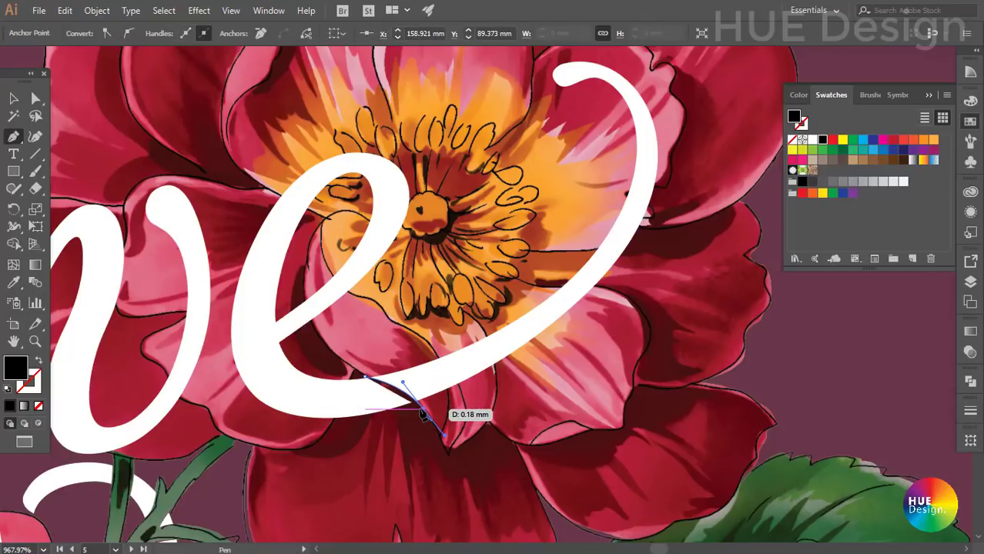
{"action": "mouse_move", "coordinate": [554, 352]}
{"action": "left_mouse_down"}
{"action": "mouse_move", "coordinate": [601, 294]}
{"action": "mouse_move", "coordinate": [537, 291]}
{"action": "mouse_move", "coordinate": [467, 326]}
{"action": "left_mouse_up"}
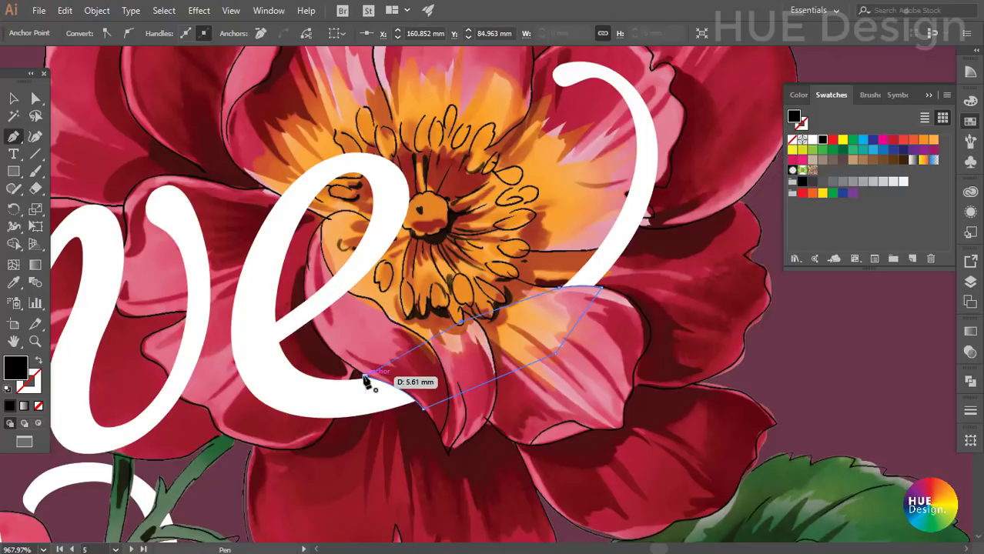
{"action": "left_click_drag", "start_coordinate": [468, 327], "coordinate": [402, 382]}
{"action": "left_click", "coordinate": [16, 98]}
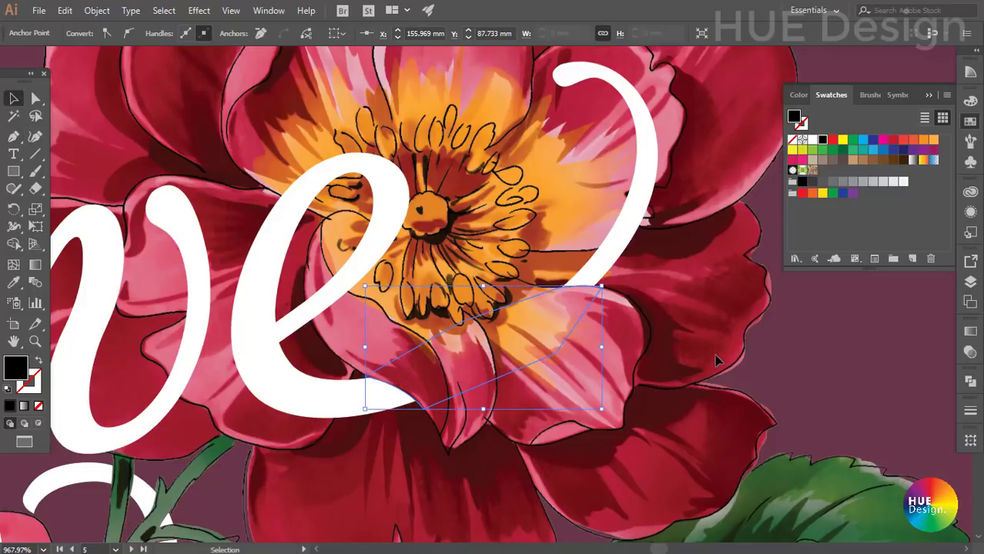
{"action": "key", "text": "ctrl+minus"}
{"action": "key", "text": "ctrl+minus"}
{"action": "key", "text": "ctrl+minus"}
{"action": "key", "text": "ctrl+shift+a"}
- Open the Transparency panel and bring the Date lettering into view
{"action": "left_click_drag", "start_coordinate": [434, 358], "coordinate": [464, 254]}
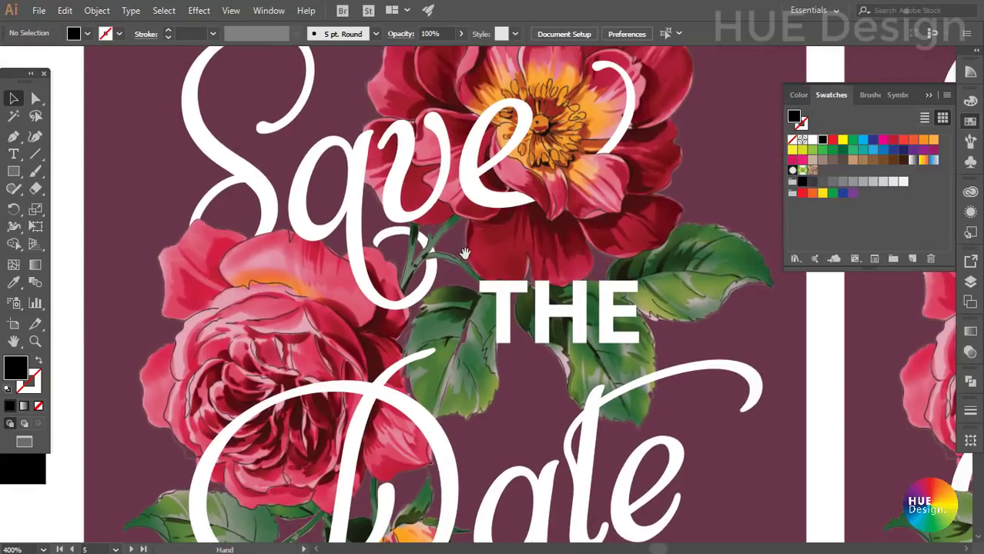
{"action": "left_click", "coordinate": [970, 351]}
{"action": "left_click", "coordinate": [815, 385]}
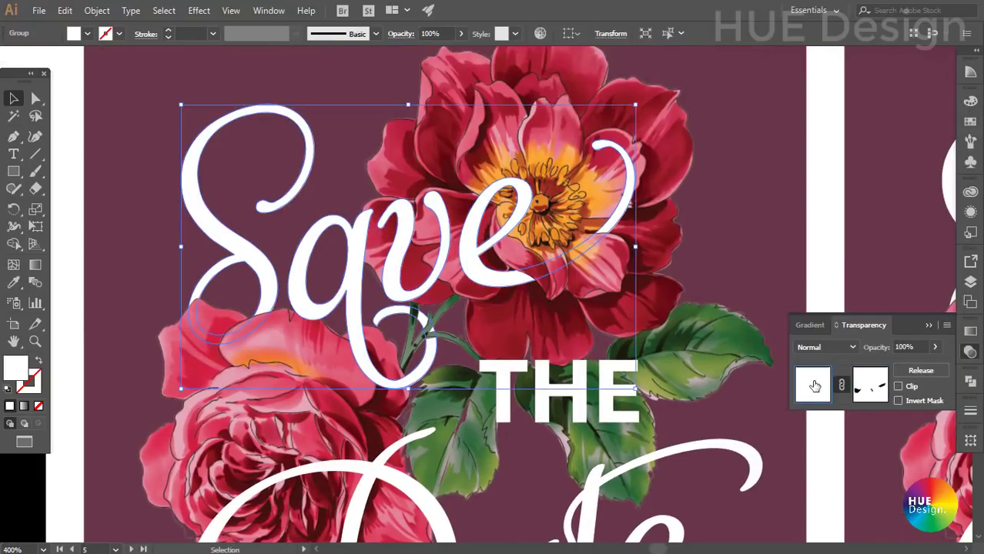
{"action": "key", "text": "ctrl+shift+a"}
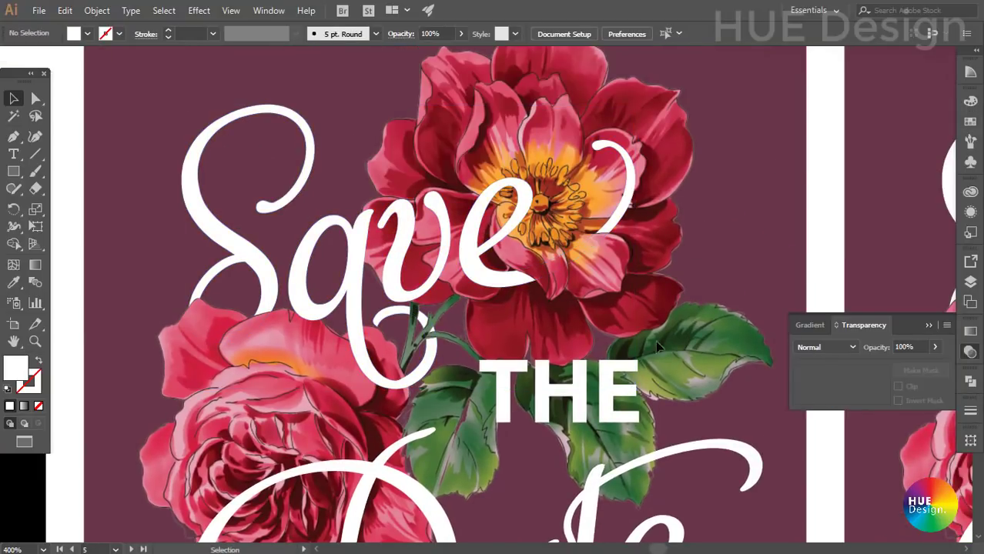
{"action": "left_click_drag", "start_coordinate": [413, 364], "coordinate": [400, 272]}
{"action": "scroll", "coordinate": [400, 272], "scroll_direction": "down", "scroll_amount": 5}
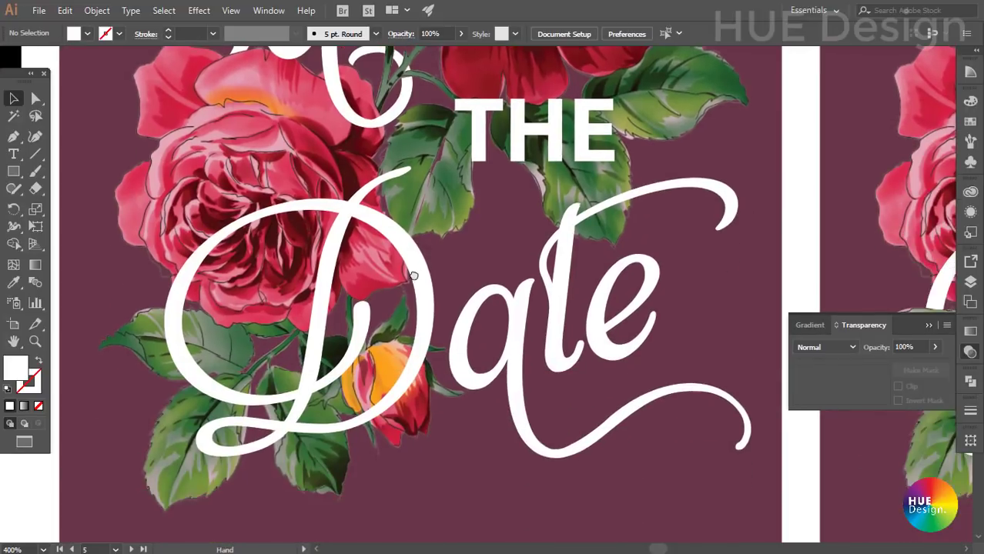
- Make an unclipped opacity mask on Date, enter mask editing, and zoom into the D
{"action": "left_click", "coordinate": [409, 246]}
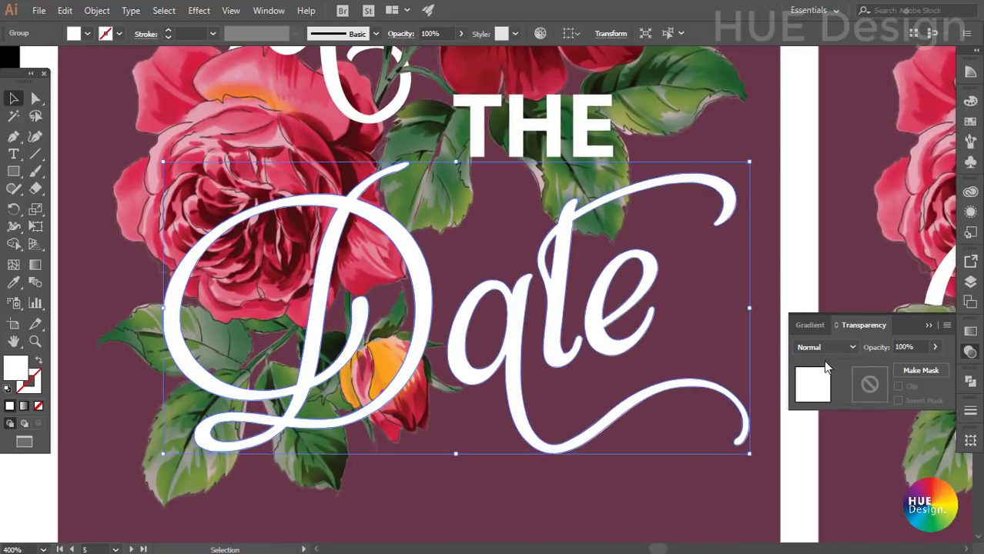
{"action": "left_click", "coordinate": [919, 370]}
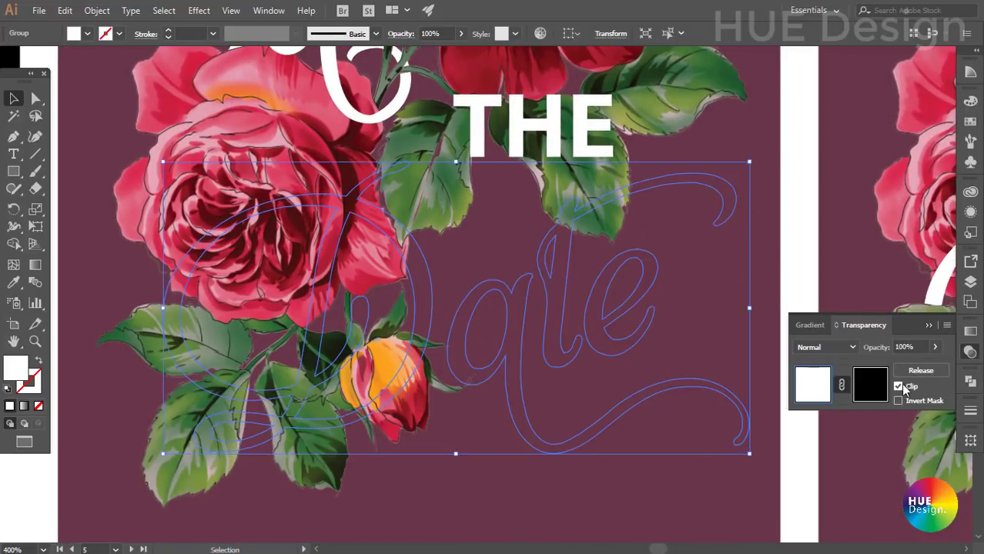
{"action": "left_click", "coordinate": [897, 386]}
{"action": "left_click", "coordinate": [863, 385]}
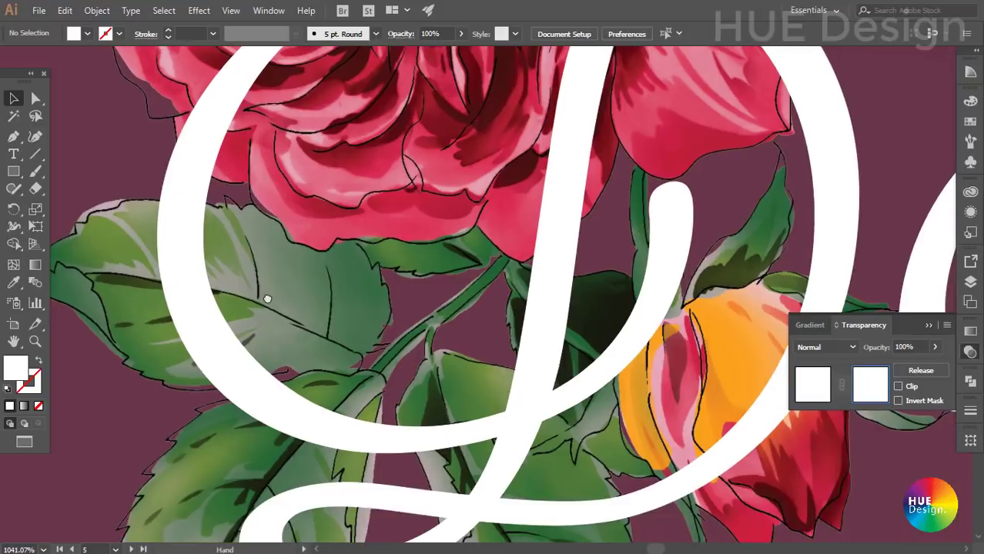
{"action": "left_click_drag", "start_coordinate": [129, 284], "coordinate": [265, 291]}
- Trace a pen outline around the large green leaf where the D crosses it
{"action": "key", "text": "p"}
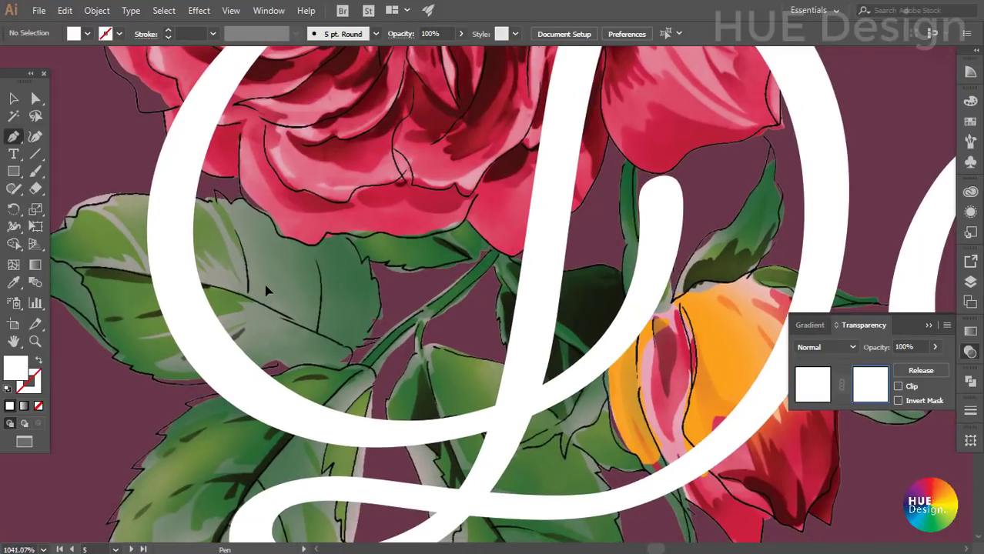
{"action": "left_click_drag", "start_coordinate": [199, 201], "coordinate": [151, 202]}
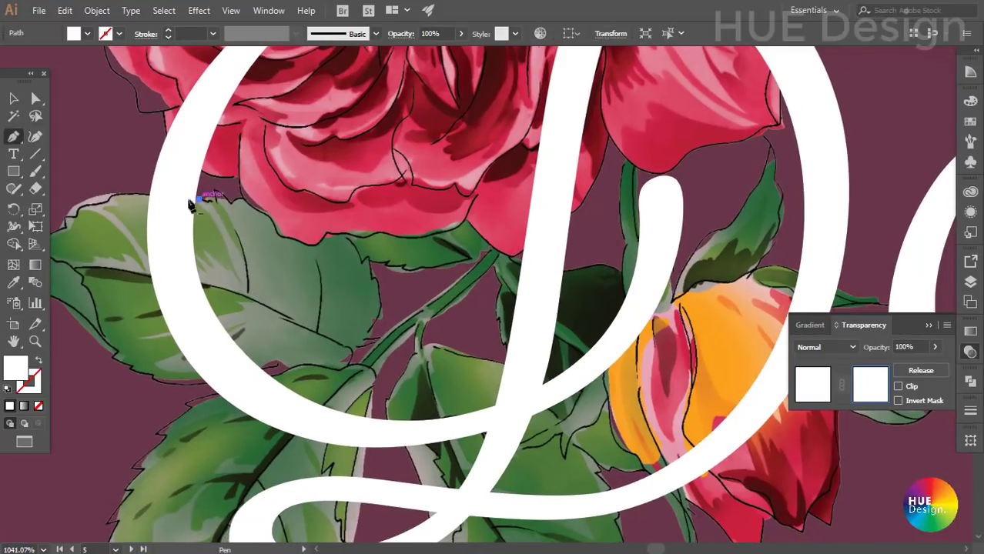
{"action": "scroll", "coordinate": [124, 200], "scroll_direction": "down", "scroll_amount": 3}
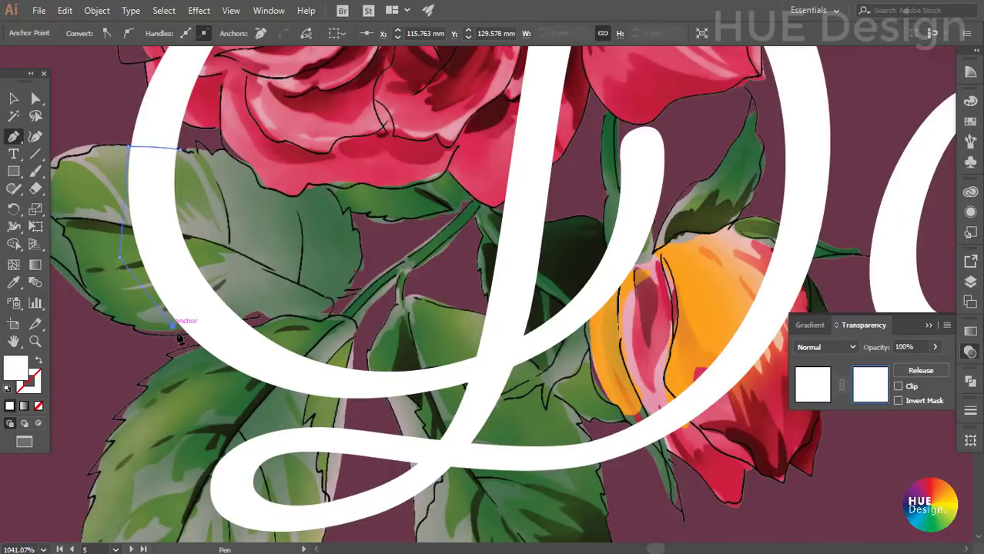
{"action": "scroll", "coordinate": [226, 355], "scroll_direction": "up", "scroll_amount": 5}
{"action": "left_click_drag", "start_coordinate": [192, 352], "coordinate": [196, 354]}
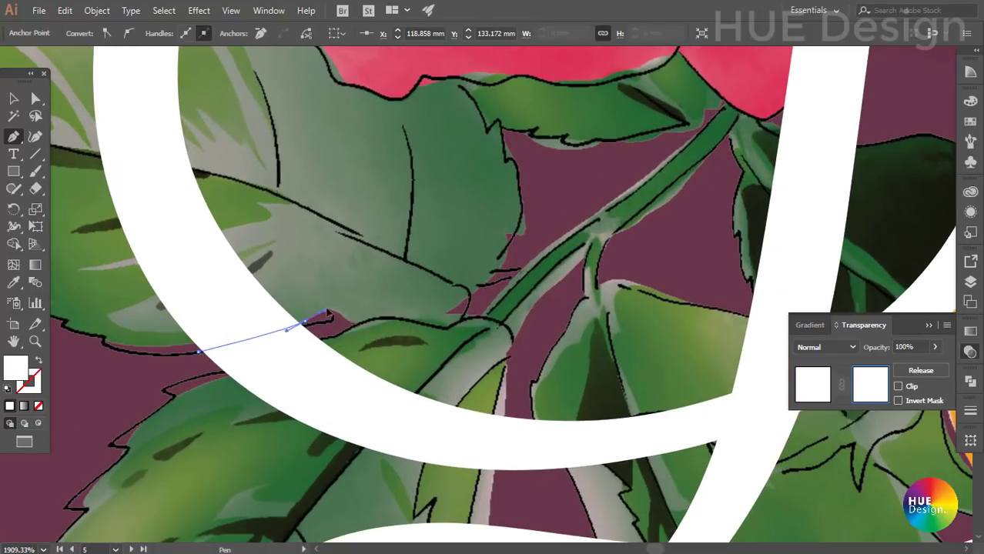
{"action": "left_click_drag", "start_coordinate": [308, 324], "coordinate": [409, 378]}
{"action": "left_click", "coordinate": [417, 375]}
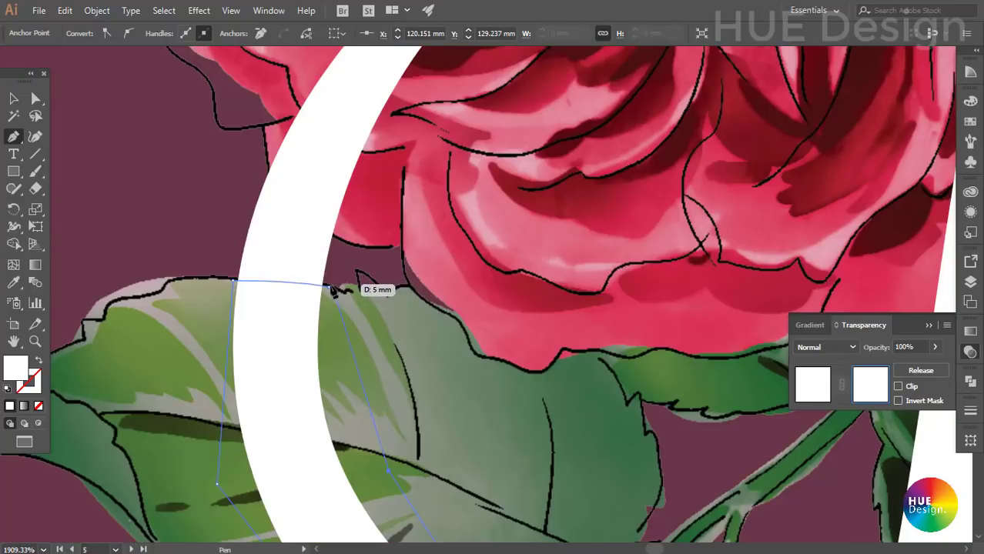
{"action": "left_click_drag", "start_coordinate": [328, 284], "coordinate": [351, 289]}
{"action": "left_click", "coordinate": [14, 99]}
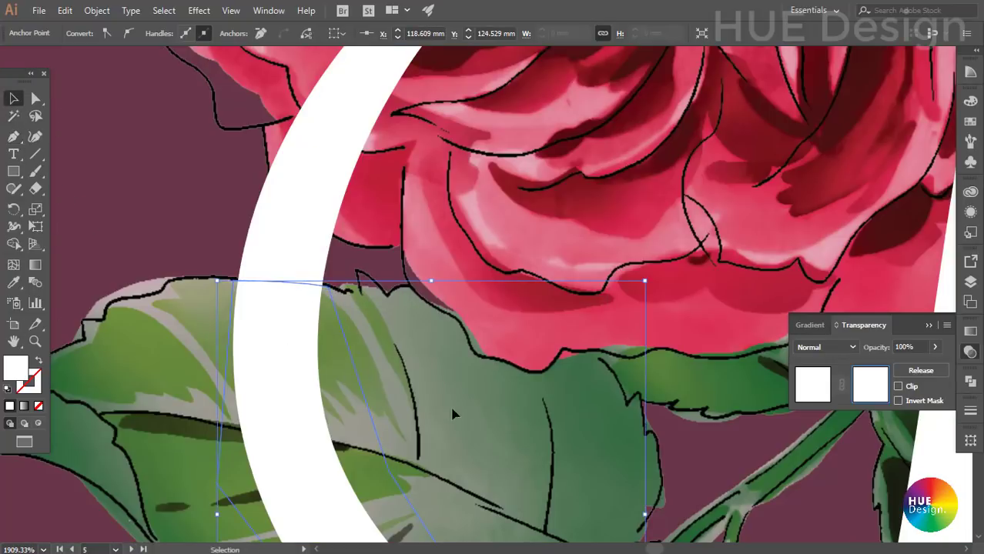
- Fill the leaf mask shape with black from Swatches
{"action": "key", "text": "ctrl+minus"}
{"action": "left_click_drag", "start_coordinate": [582, 408], "coordinate": [450, 277]}
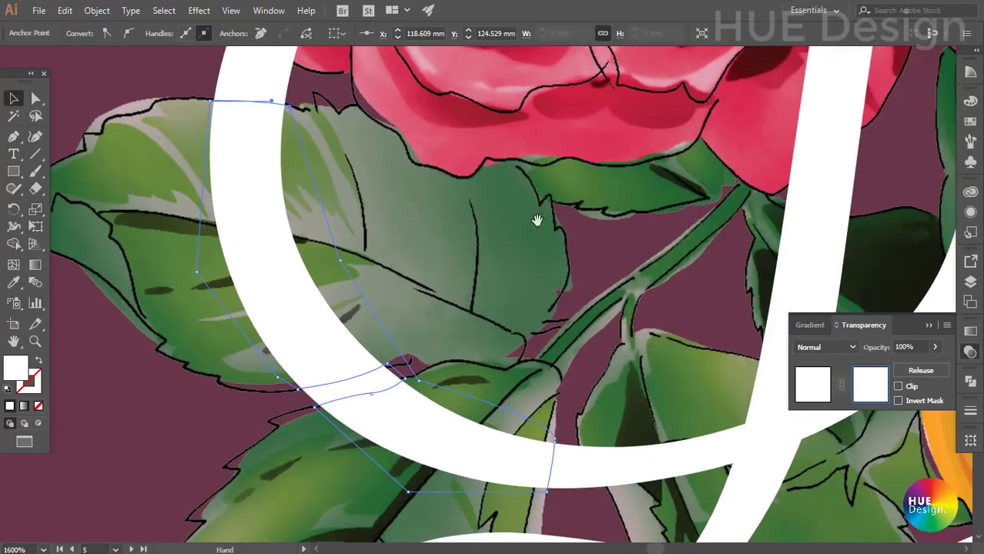
{"action": "left_click", "coordinate": [969, 123]}
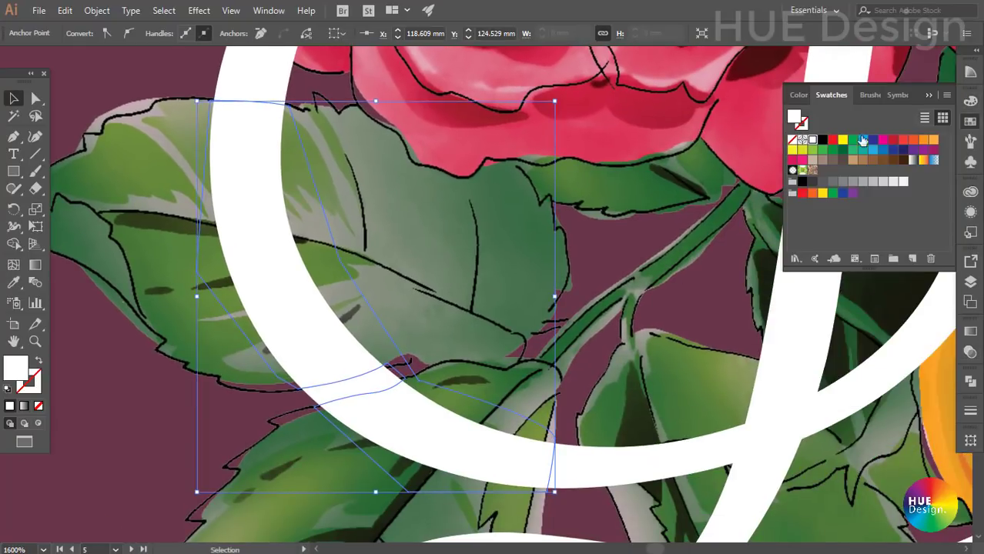
{"action": "left_click", "coordinate": [821, 140]}
{"action": "left_click", "coordinate": [499, 350]}
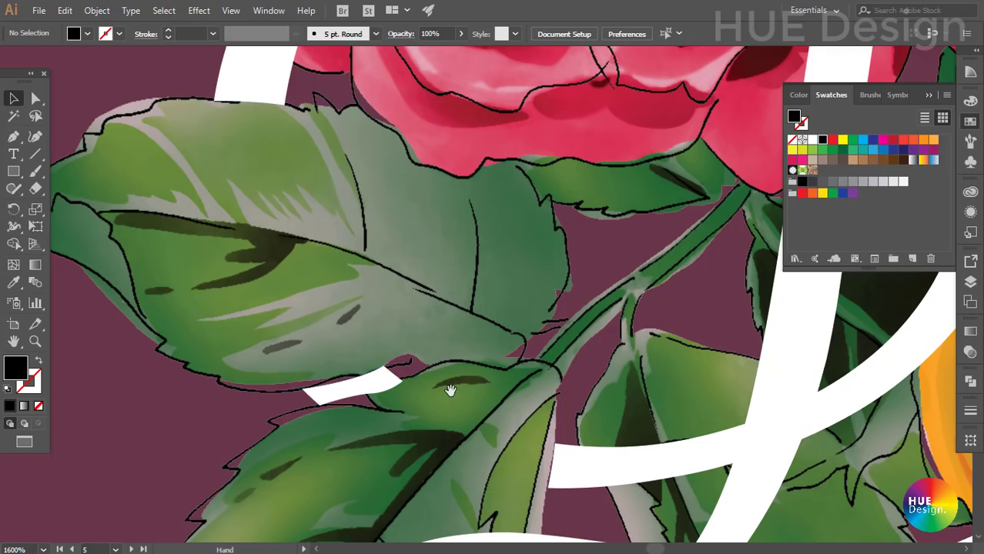
- Start a pen outline where the D's stroke crosses the orange rosebud
{"action": "key", "text": "ctrl+minus"}
{"action": "key", "text": "ctrl+minus"}
{"action": "key", "text": "ctrl+minus"}
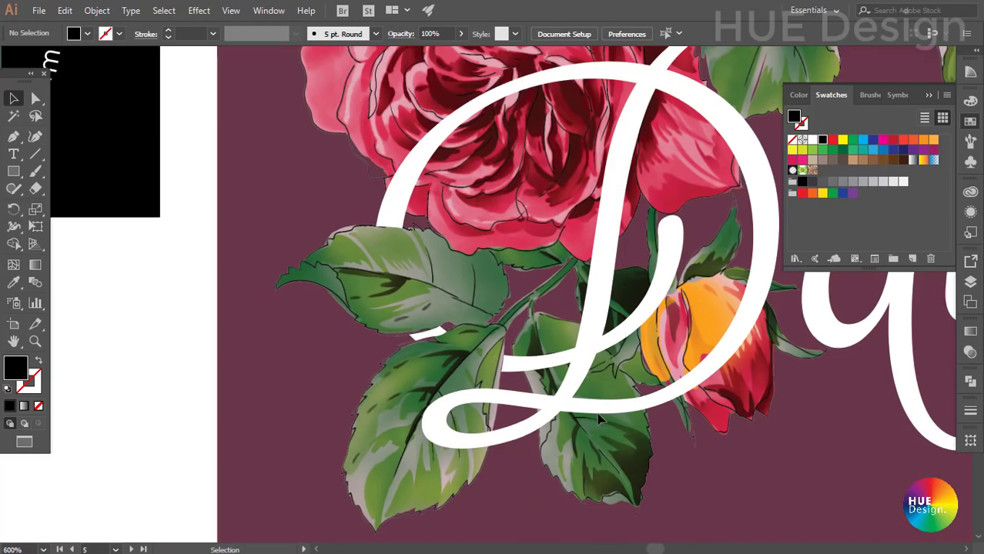
{"action": "mouse_move", "coordinate": [612, 371]}
{"action": "left_mouse_down"}
{"action": "mouse_move", "coordinate": [527, 395]}
{"action": "mouse_move", "coordinate": [408, 263]}
{"action": "left_mouse_up"}
{"action": "scroll", "coordinate": [588, 428], "scroll_direction": "up", "scroll_amount": 3}
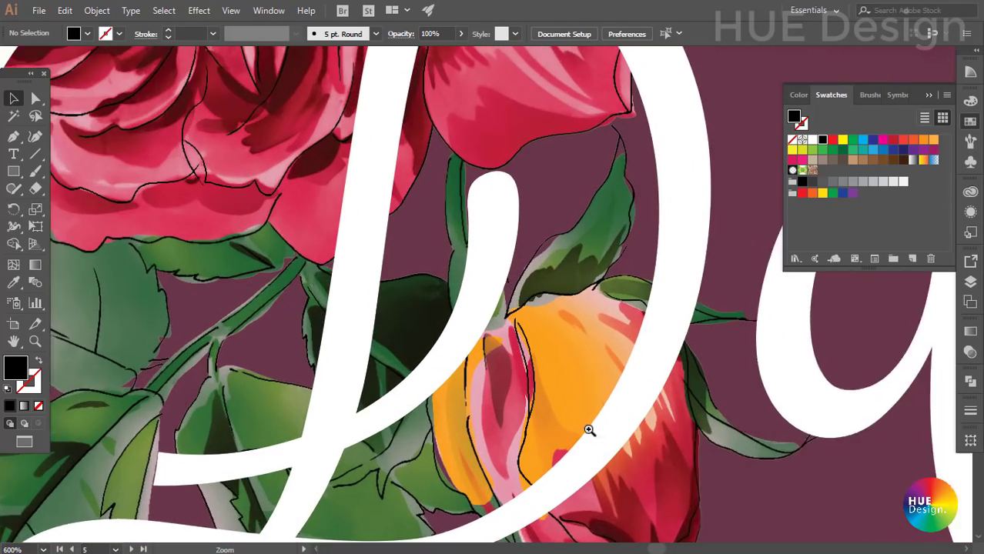
{"action": "scroll", "coordinate": [538, 303], "scroll_direction": "up", "scroll_amount": 2}
{"action": "scroll", "coordinate": [537, 302], "scroll_direction": "down", "scroll_amount": 1}
{"action": "scroll", "coordinate": [567, 266], "scroll_direction": "up", "scroll_amount": 1}
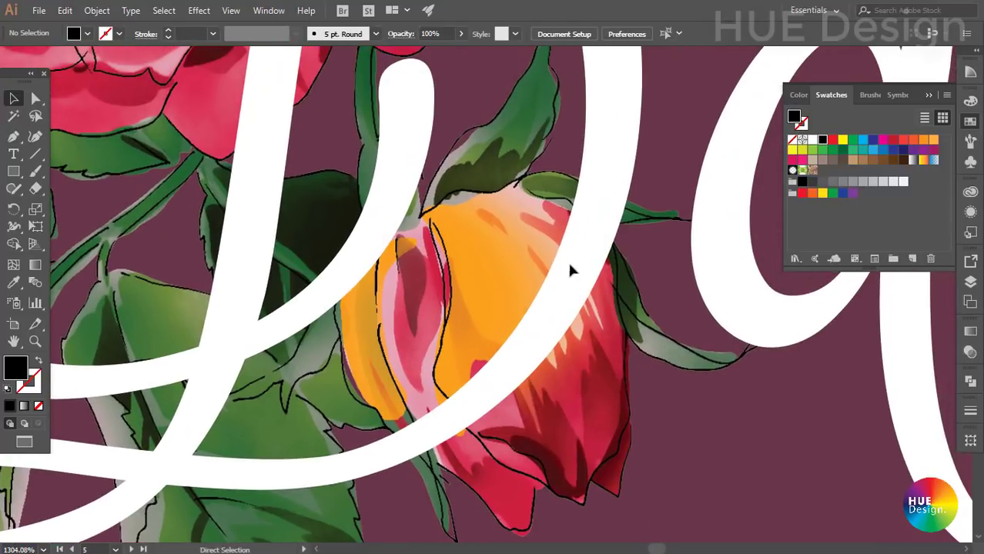
{"action": "scroll", "coordinate": [567, 259], "scroll_direction": "down", "scroll_amount": 1}
{"action": "scroll", "coordinate": [568, 261], "scroll_direction": "up", "scroll_amount": 1}
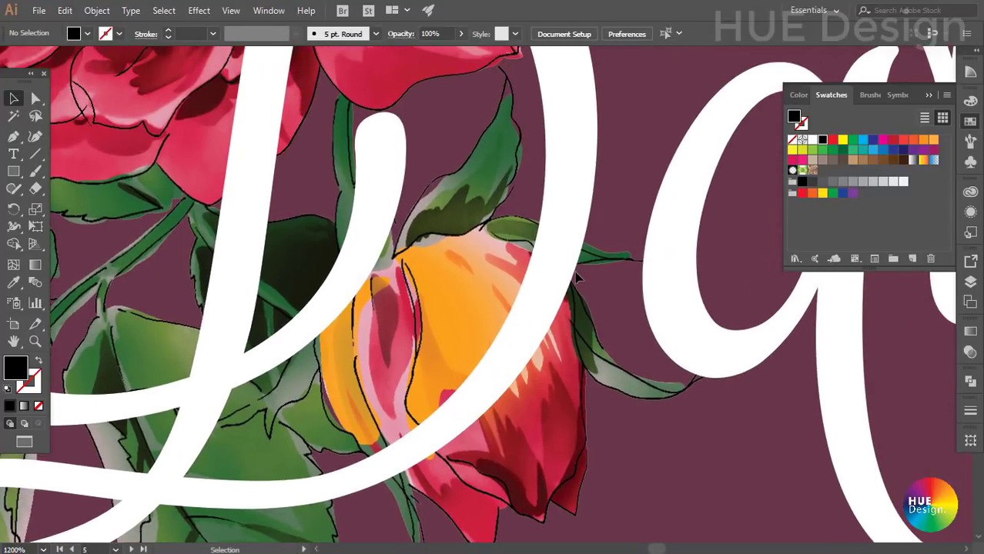
{"action": "key", "text": "p"}
{"action": "mouse_move", "coordinate": [373, 465]}
{"action": "left_mouse_down"}
{"action": "mouse_move", "coordinate": [372, 398]}
{"action": "mouse_move", "coordinate": [382, 408]}
{"action": "left_mouse_up"}
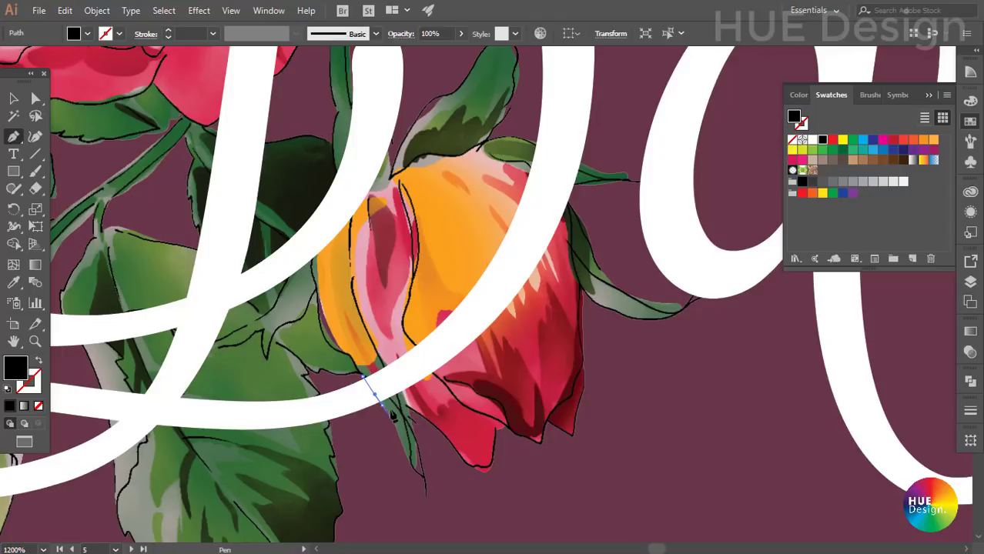
{"action": "left_click", "coordinate": [382, 407]}
{"action": "left_click_drag", "start_coordinate": [387, 411], "coordinate": [346, 465]}
{"action": "left_click", "coordinate": [491, 376]}
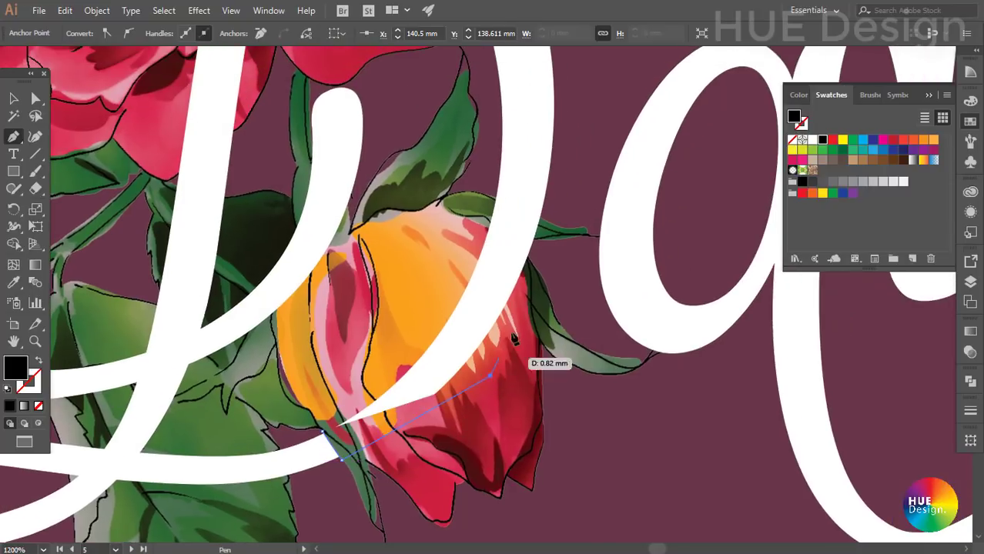
{"action": "left_click", "coordinate": [525, 295]}
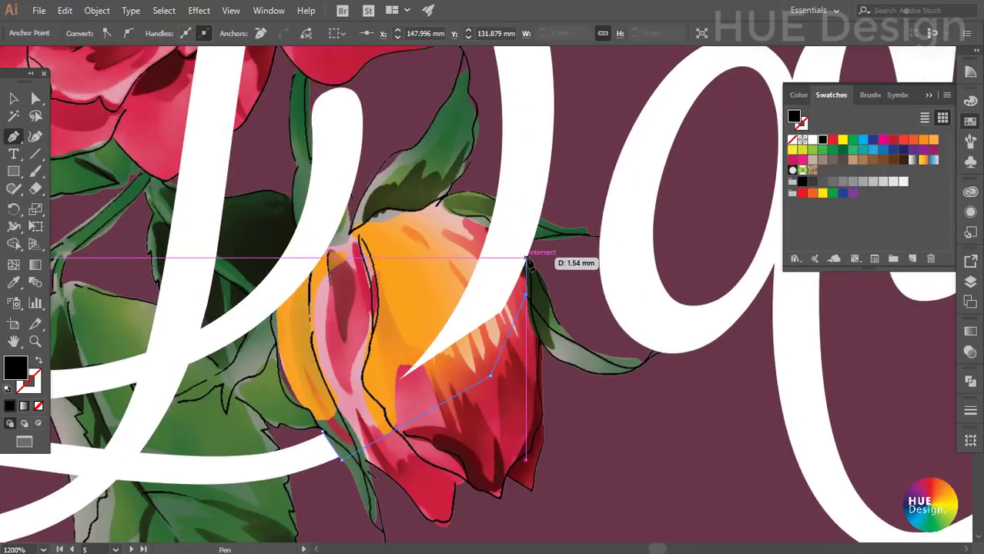
- Finish the rosebud outline along its top edge and refine its curves
{"action": "left_click", "coordinate": [523, 257]}
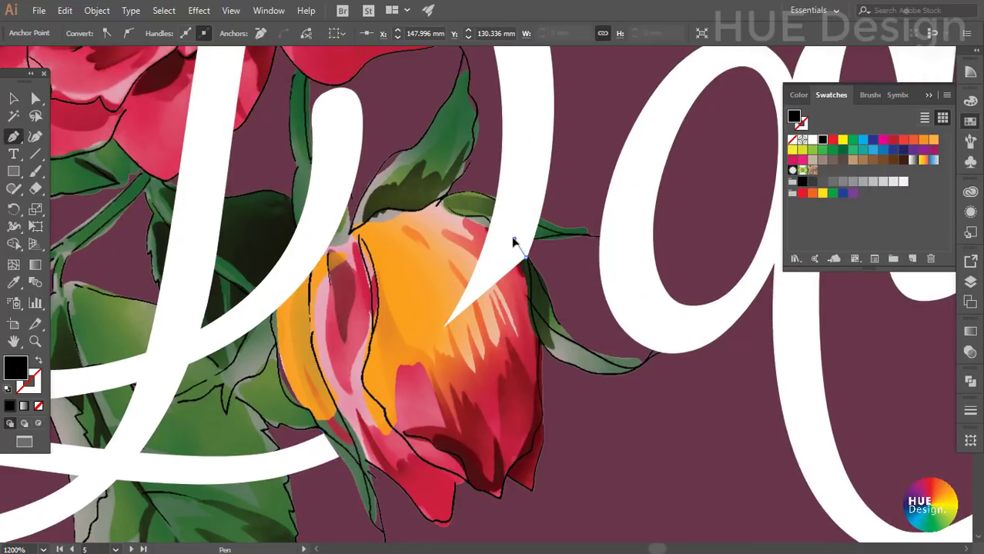
{"action": "left_click", "coordinate": [515, 240]}
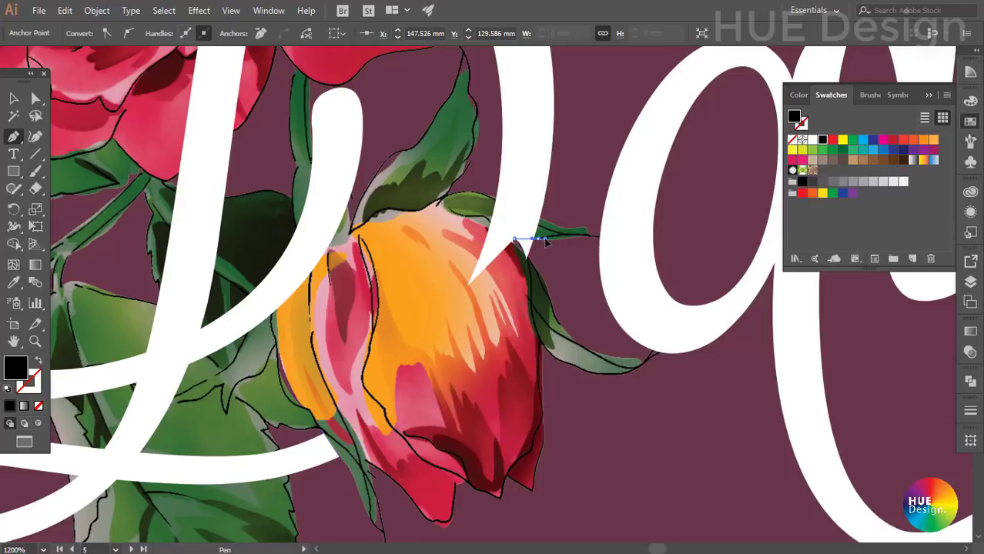
{"action": "left_click", "coordinate": [541, 242]}
{"action": "mouse_move", "coordinate": [541, 242]}
{"action": "left_mouse_down"}
{"action": "mouse_move", "coordinate": [543, 225]}
{"action": "mouse_move", "coordinate": [477, 200]}
{"action": "left_mouse_up"}
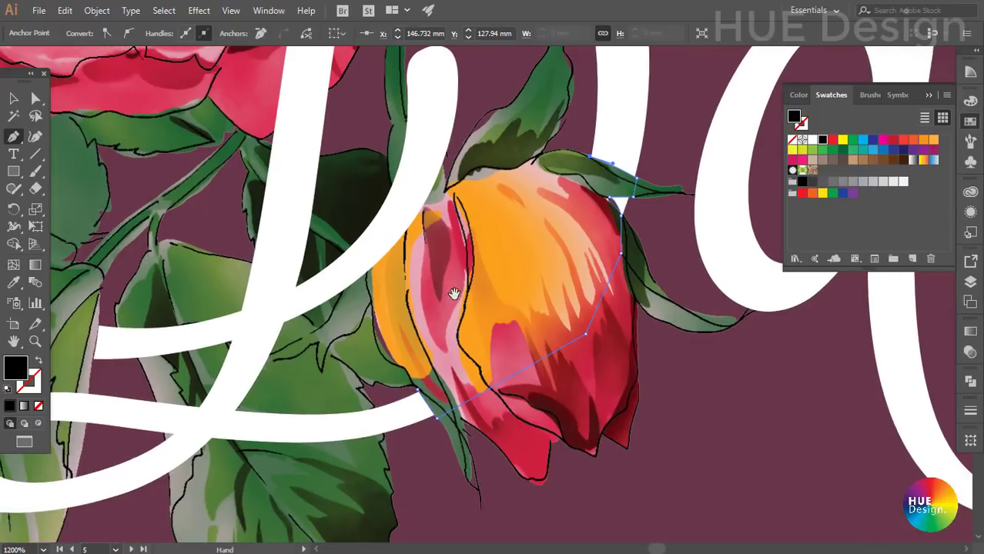
{"action": "left_click_drag", "start_coordinate": [432, 374], "coordinate": [421, 391]}
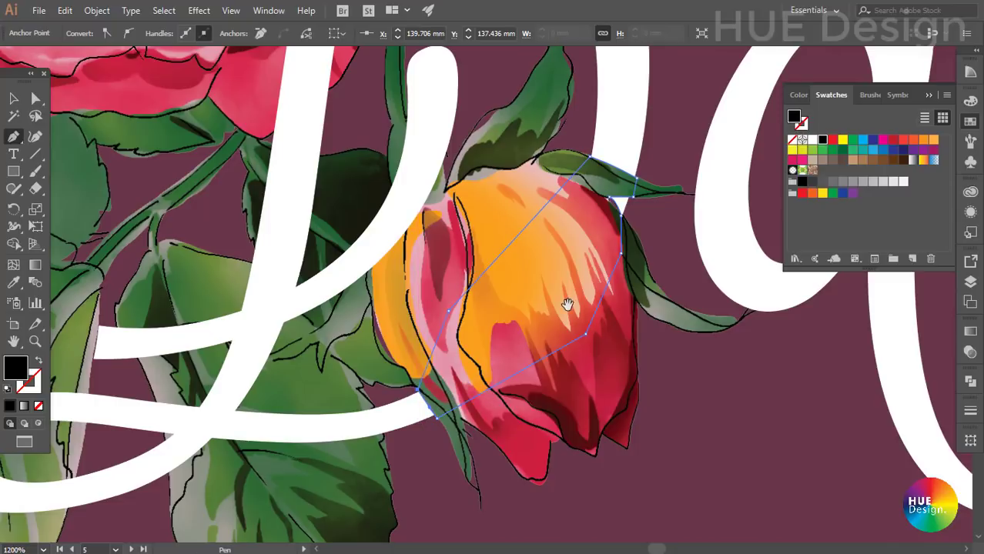
{"action": "left_click_drag", "start_coordinate": [567, 304], "coordinate": [508, 339]}
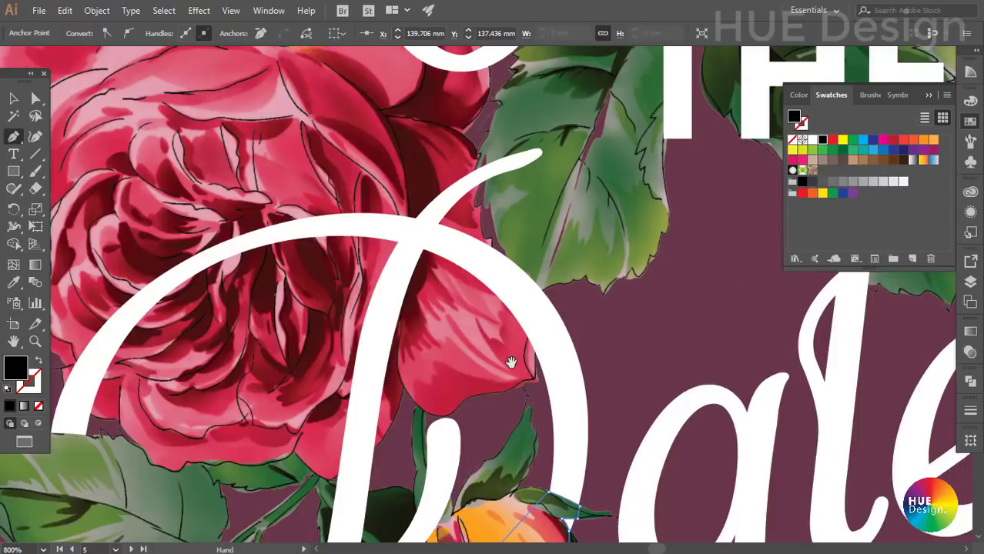
{"action": "key", "text": "ctrl+minus"}
{"action": "key", "text": "ctrl+minus"}
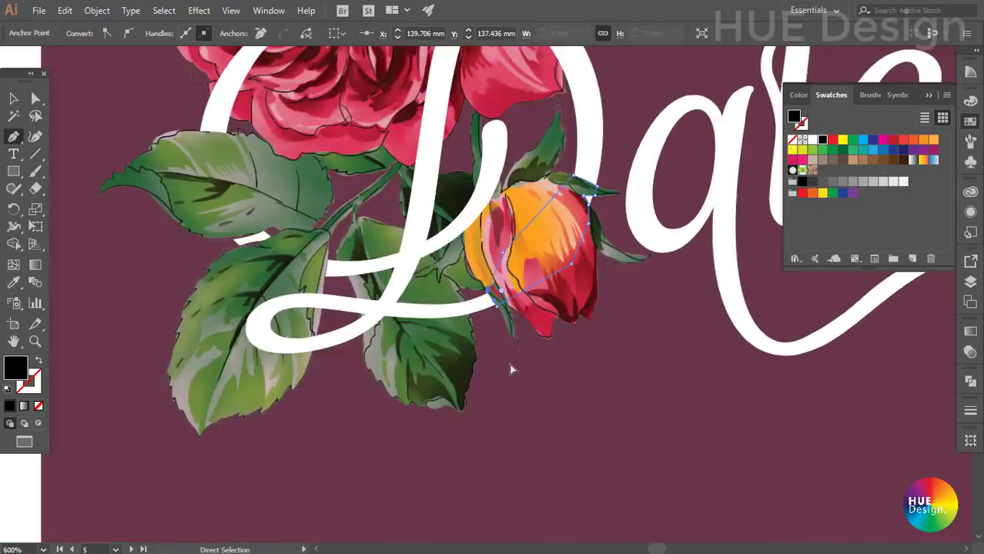
{"action": "key", "text": "ctrl+minus"}
- Draw a closed curved outline around the green leaf tip overlapping Date's swash
{"action": "key", "text": "v"}
{"action": "left_click", "coordinate": [593, 342]}
{"action": "scroll", "coordinate": [594, 342], "scroll_direction": "up", "scroll_amount": 3}
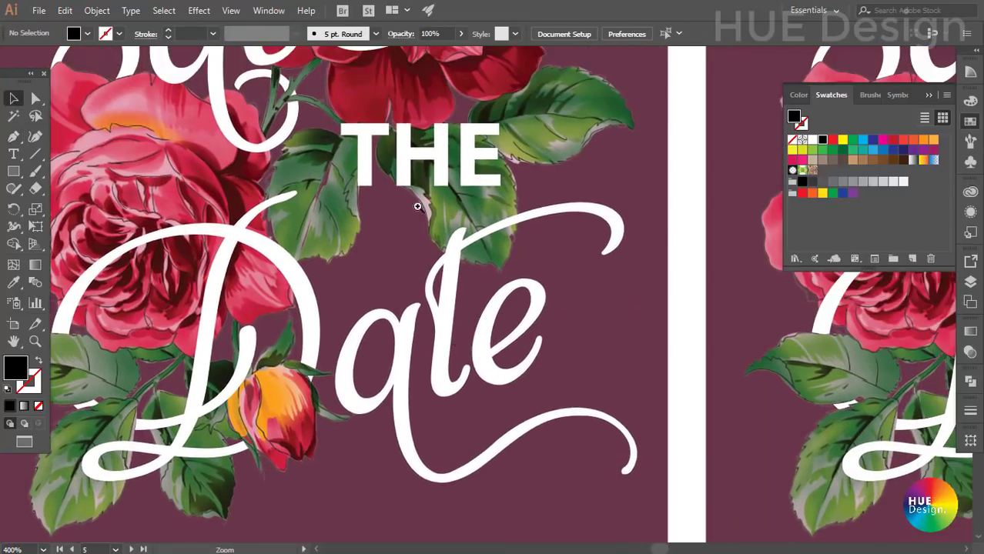
{"action": "left_click_drag", "start_coordinate": [418, 207], "coordinate": [514, 360]}
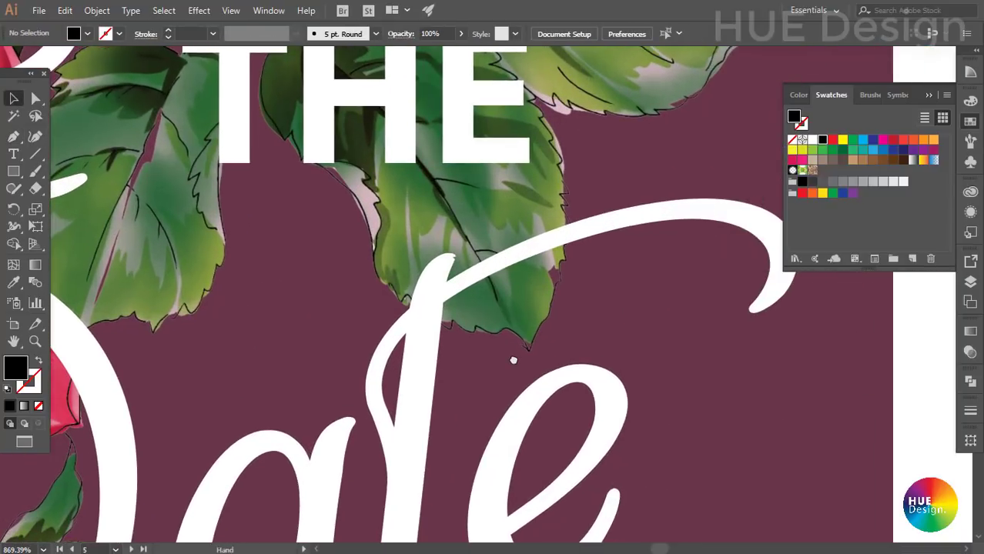
{"action": "key", "text": "p"}
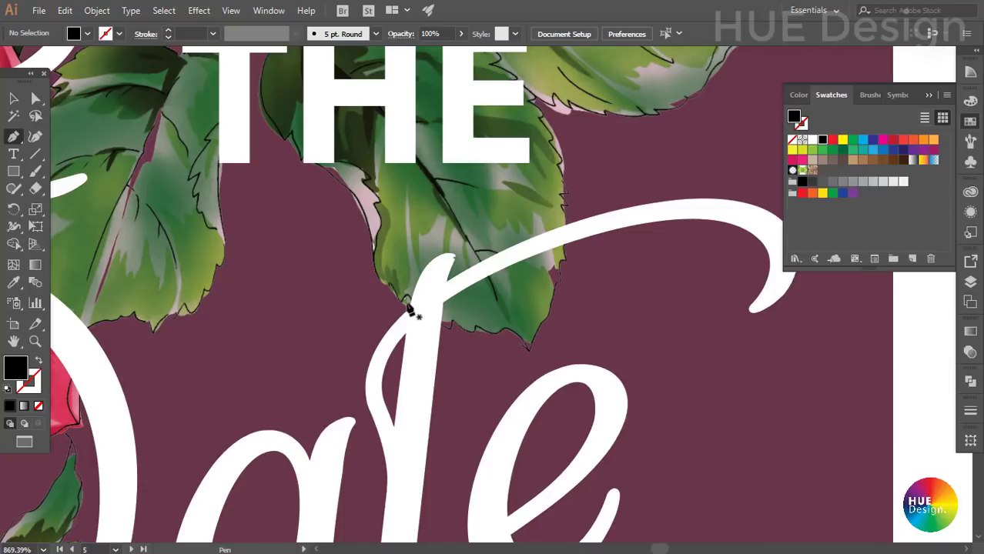
{"action": "left_click", "coordinate": [404, 305]}
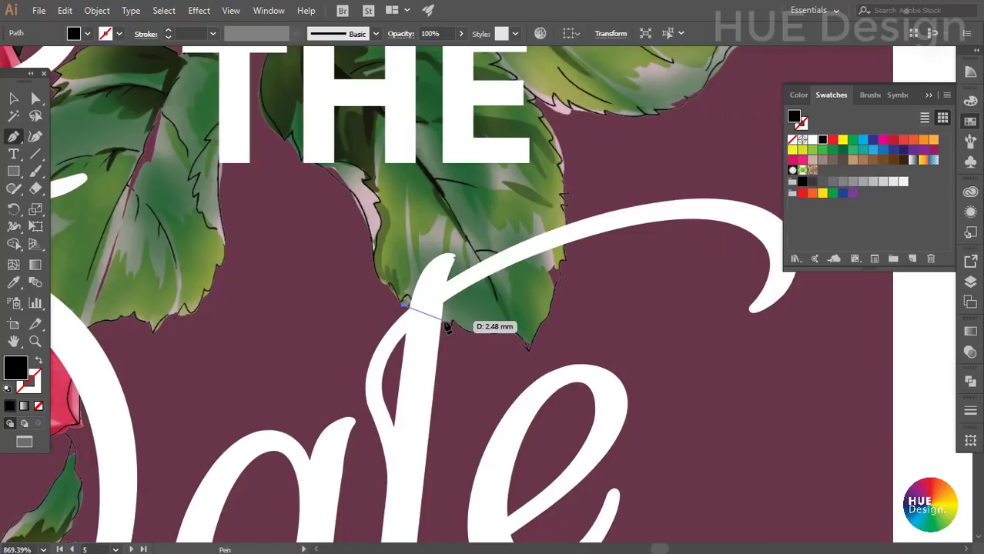
{"action": "left_click", "coordinate": [447, 323]}
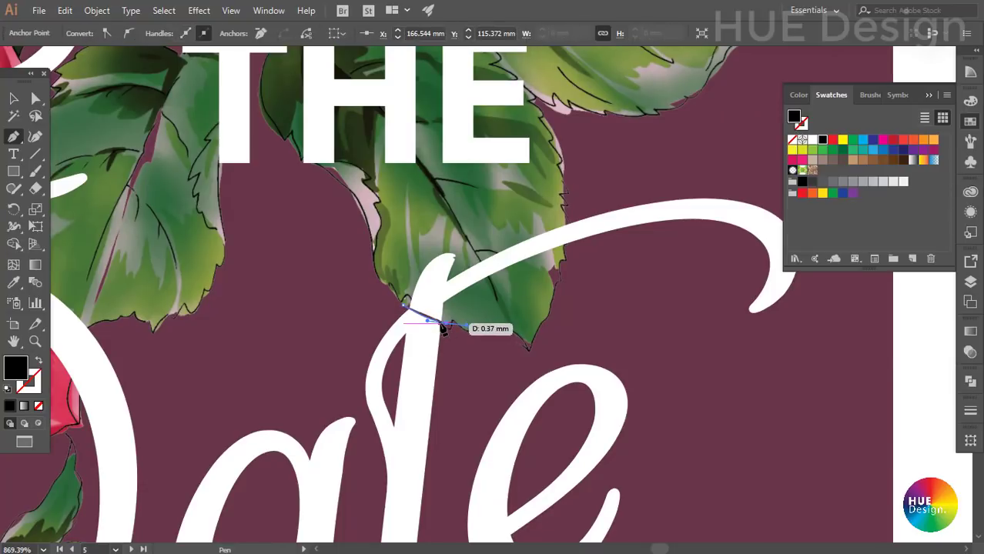
{"action": "mouse_move", "coordinate": [449, 325]}
{"action": "left_mouse_down"}
{"action": "mouse_move", "coordinate": [565, 256]}
{"action": "mouse_move", "coordinate": [566, 226]}
{"action": "mouse_move", "coordinate": [416, 248]}
{"action": "left_mouse_up"}
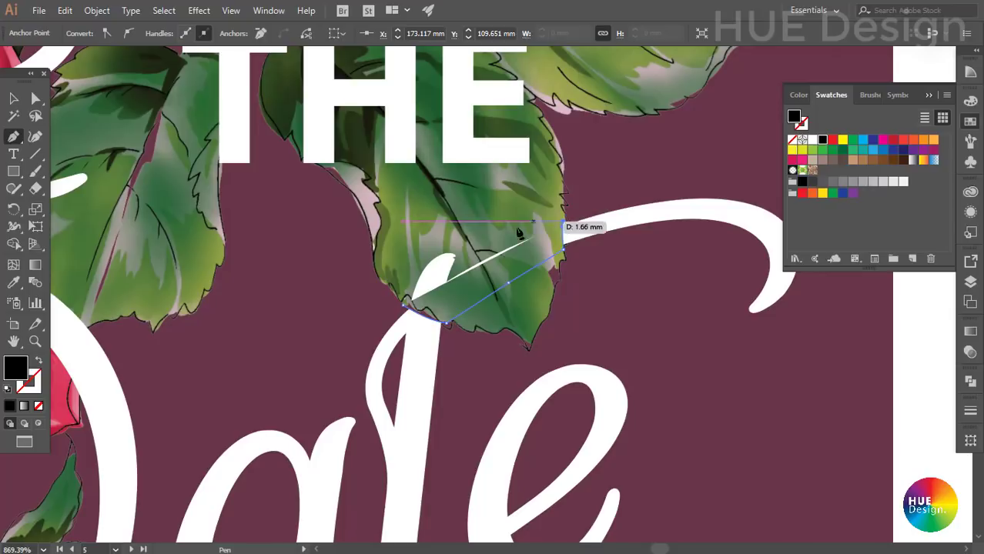
{"action": "left_click_drag", "start_coordinate": [427, 318], "coordinate": [404, 305]}
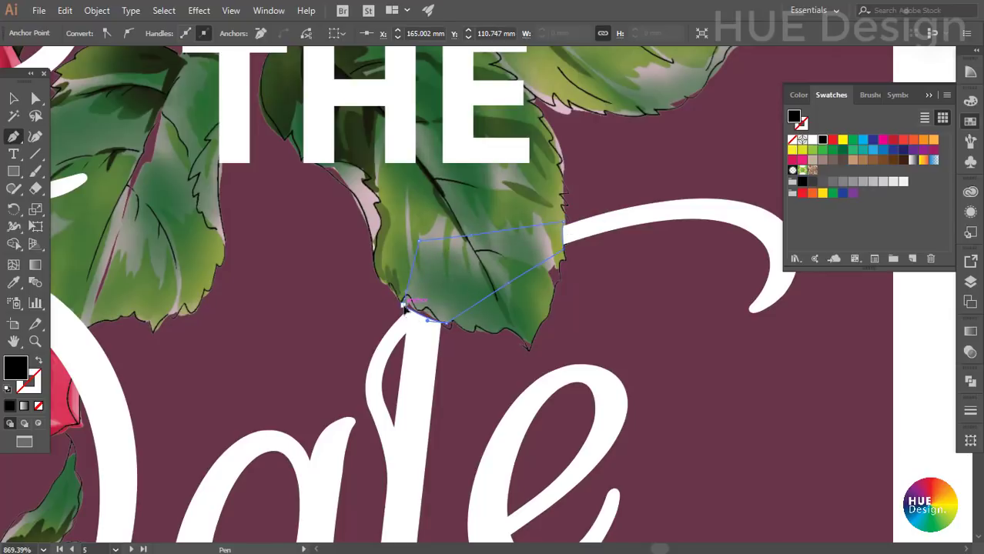
{"action": "left_click", "coordinate": [13, 98]}
{"action": "key", "text": "ctrl+minus"}
{"action": "key", "text": "ctrl+minus"}
{"action": "key", "text": "ctrl+minus"}
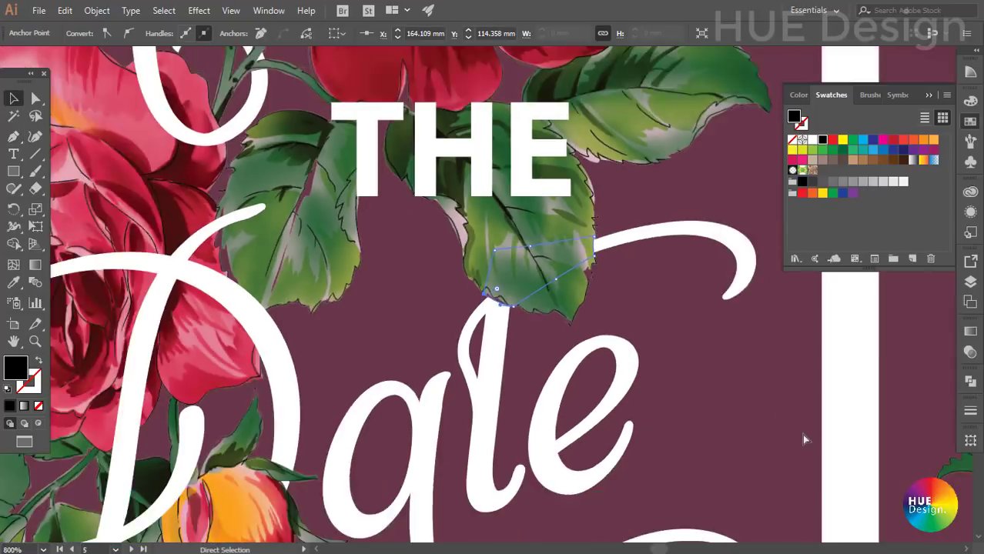
{"action": "key", "text": "ctrl+minus"}
{"action": "key", "text": "ctrl+minus"}
- Exit mask editing and view the Date lettering's mask in the Transparency panel
{"action": "left_click", "coordinate": [620, 433]}
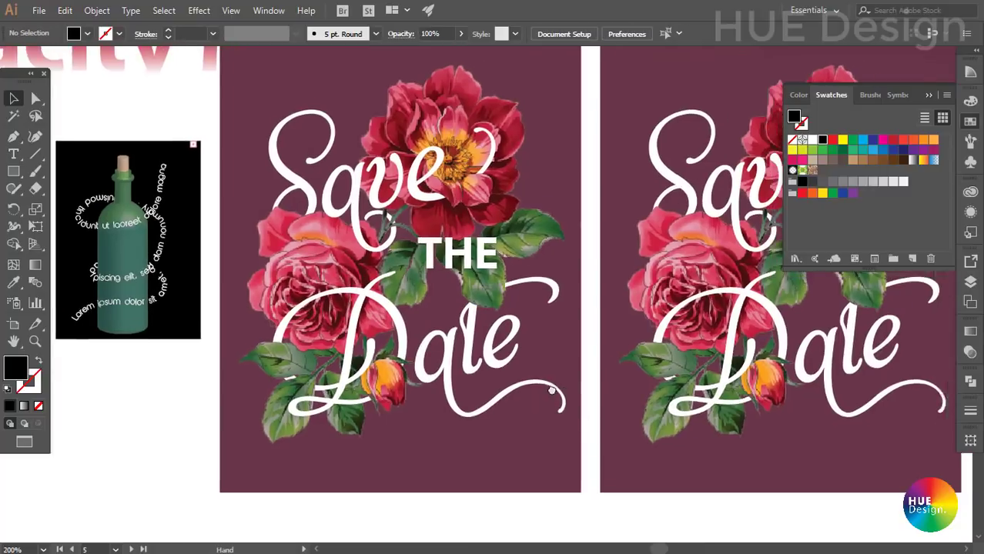
{"action": "left_click_drag", "start_coordinate": [586, 390], "coordinate": [549, 421]}
{"action": "left_click_drag", "start_coordinate": [441, 229], "coordinate": [521, 252]}
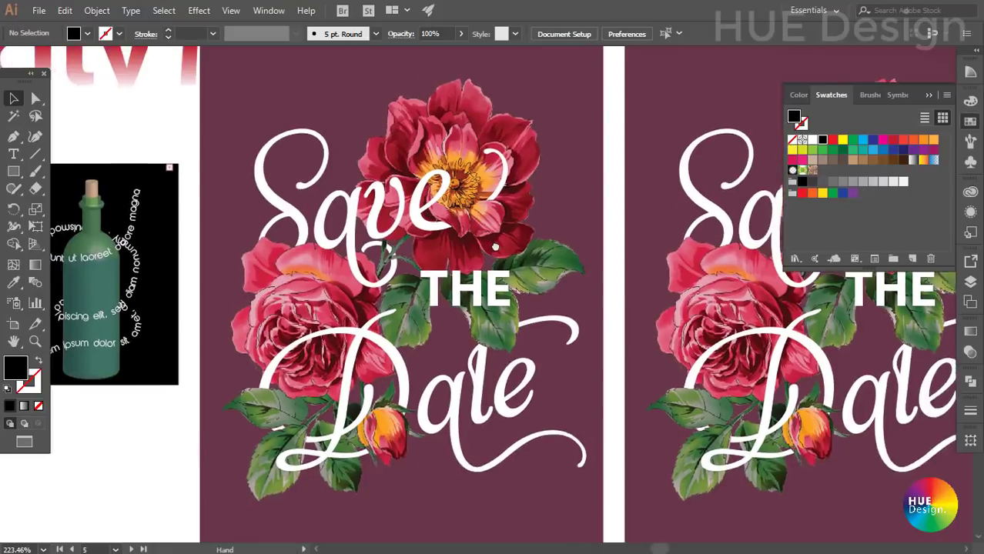
{"action": "key", "text": "ctrl+1"}
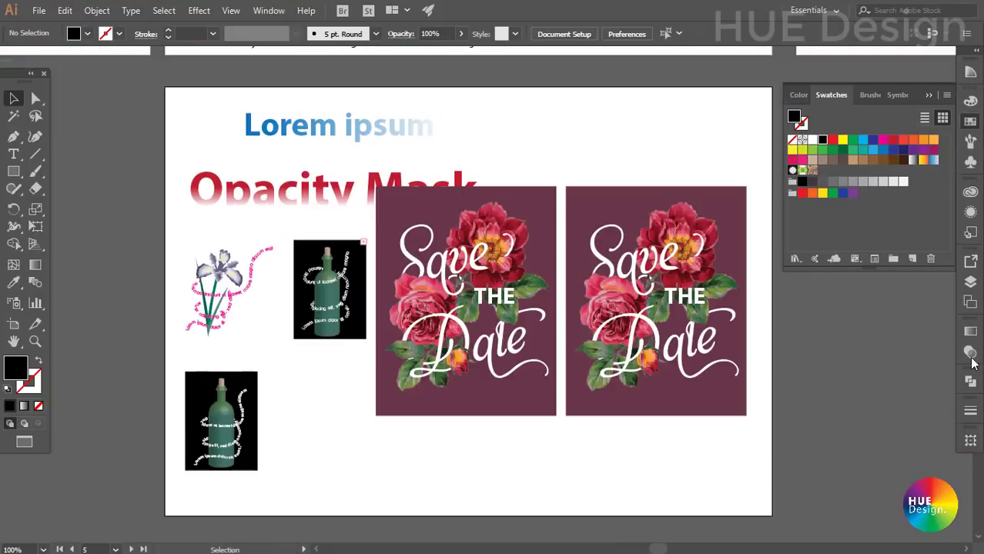
{"action": "left_click", "coordinate": [970, 351]}
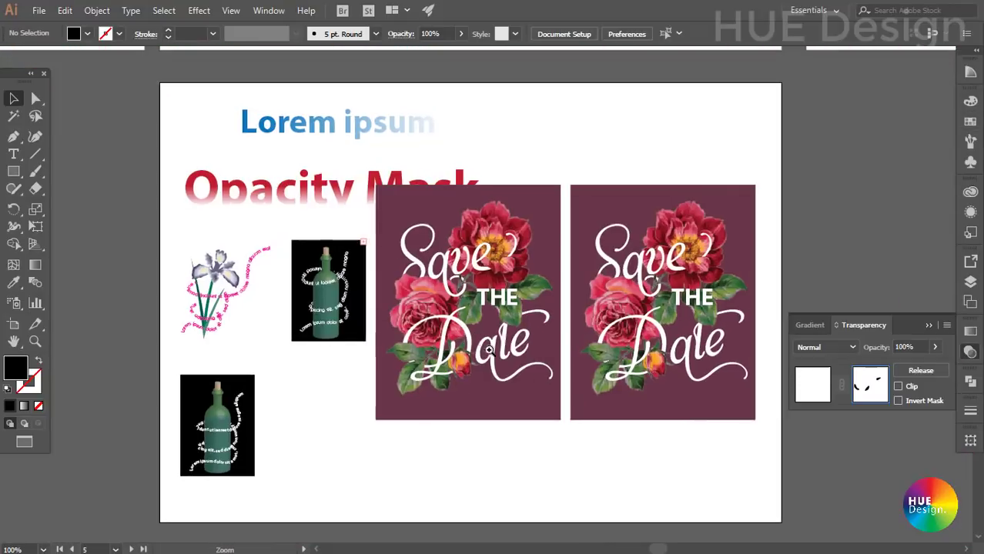
{"action": "scroll", "coordinate": [477, 316], "scroll_direction": "up", "scroll_amount": 4}
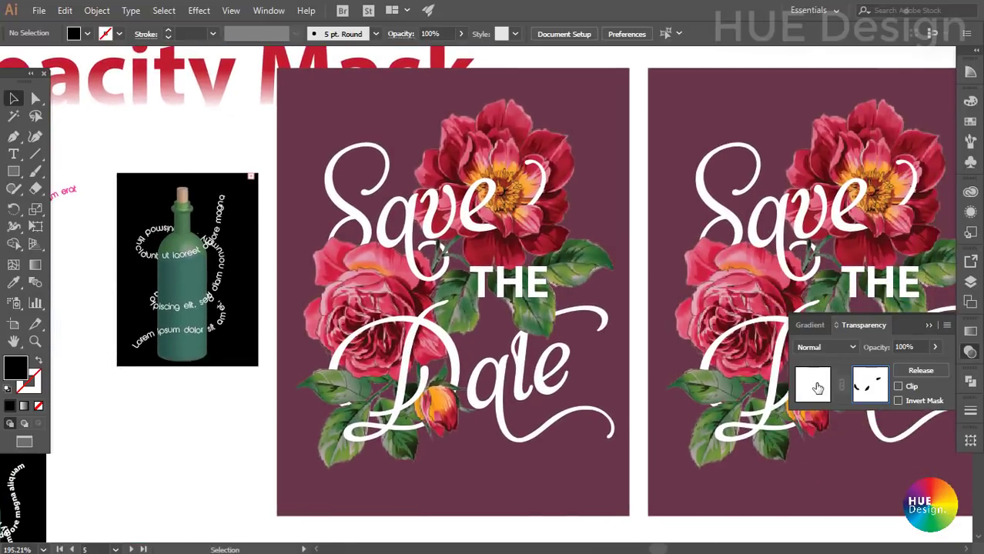
{"action": "left_click", "coordinate": [818, 388]}
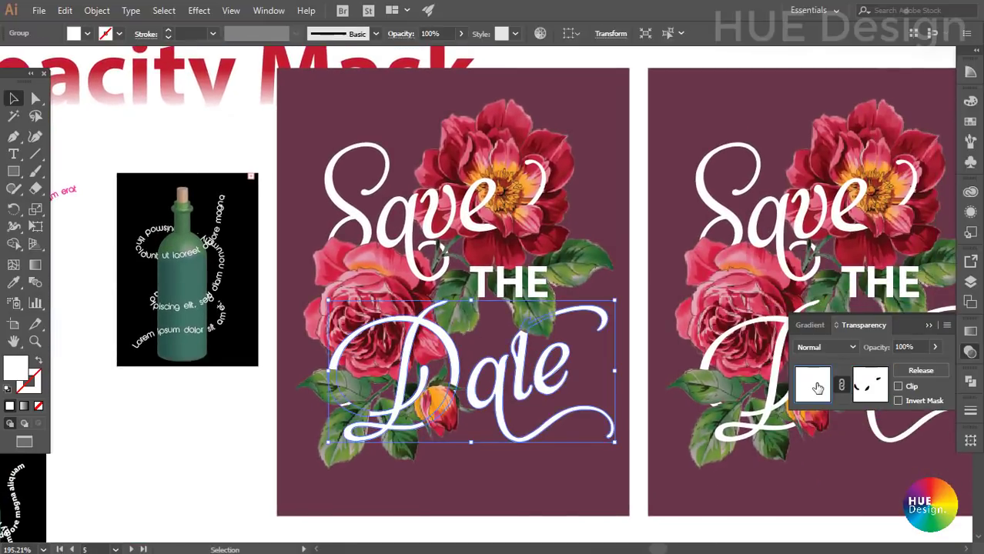
{"action": "left_click", "coordinate": [243, 426]}
- Select the Save lettering and show its opacity mask in Transparency
{"action": "mouse_move", "coordinate": [532, 368]}
{"action": "left_mouse_down"}
{"action": "mouse_move", "coordinate": [478, 378]}
{"action": "mouse_move", "coordinate": [386, 368]}
{"action": "left_mouse_up"}
{"action": "scroll", "coordinate": [420, 241], "scroll_direction": "up", "scroll_amount": 1}
{"action": "left_click", "coordinate": [420, 241]}
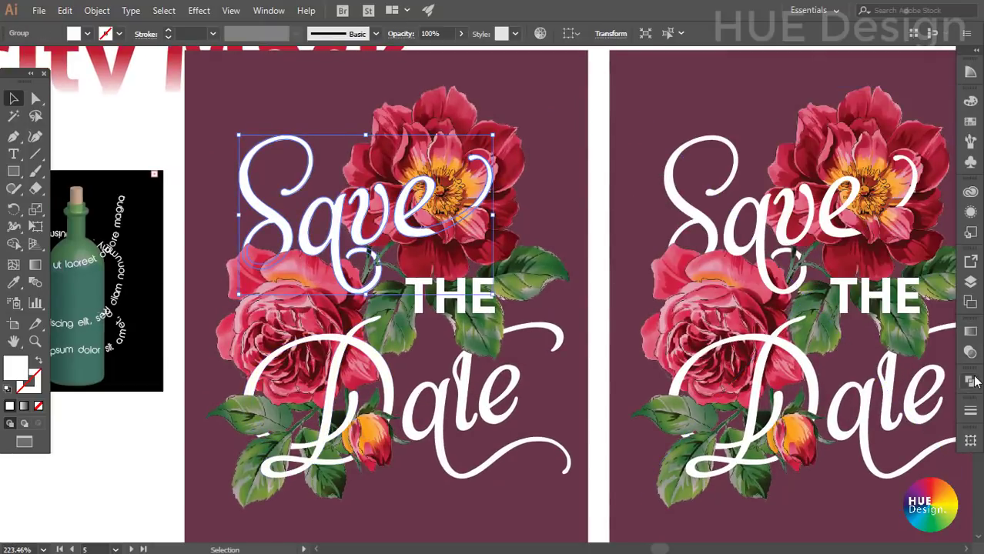
{"action": "left_click", "coordinate": [970, 352]}
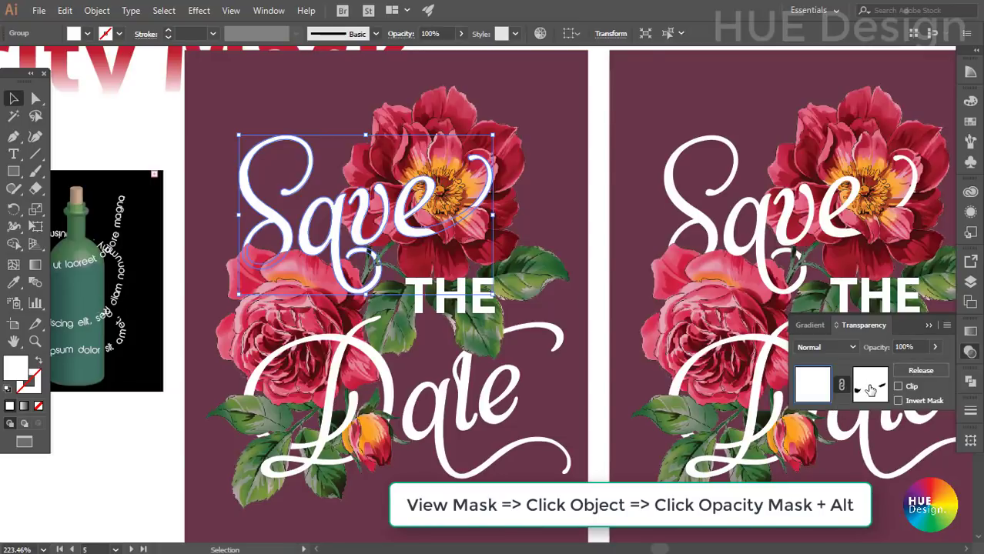
{"action": "left_click", "coordinate": [870, 390], "text": "alt"}
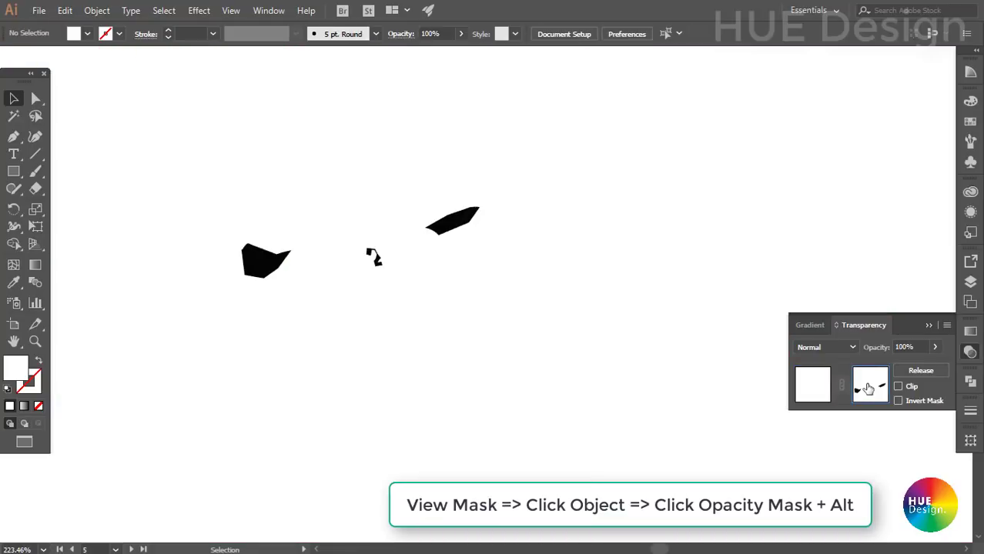
{"action": "left_click", "coordinate": [876, 390], "text": "alt"}
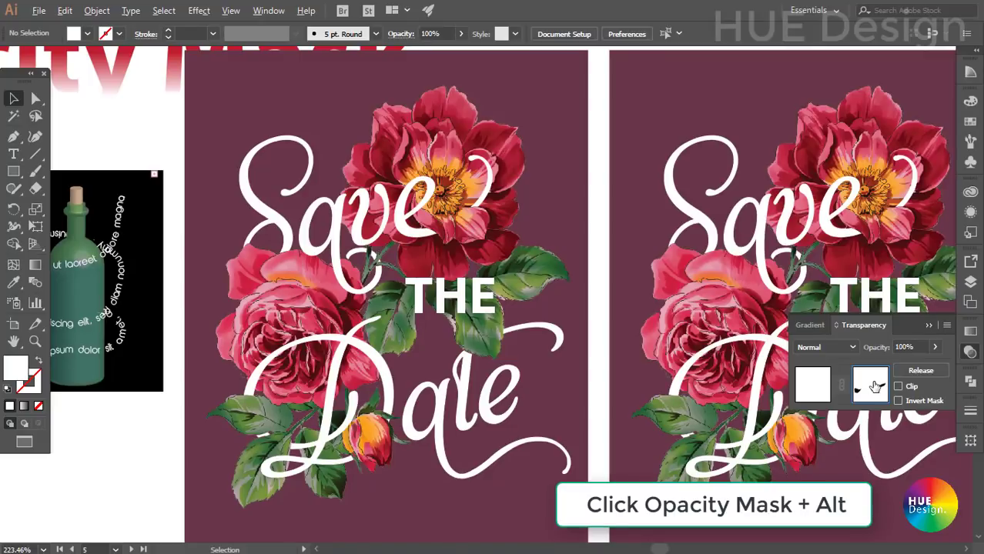
{"action": "left_click", "coordinate": [876, 387], "text": "alt"}
{"action": "left_click", "coordinate": [876, 387], "text": "alt"}
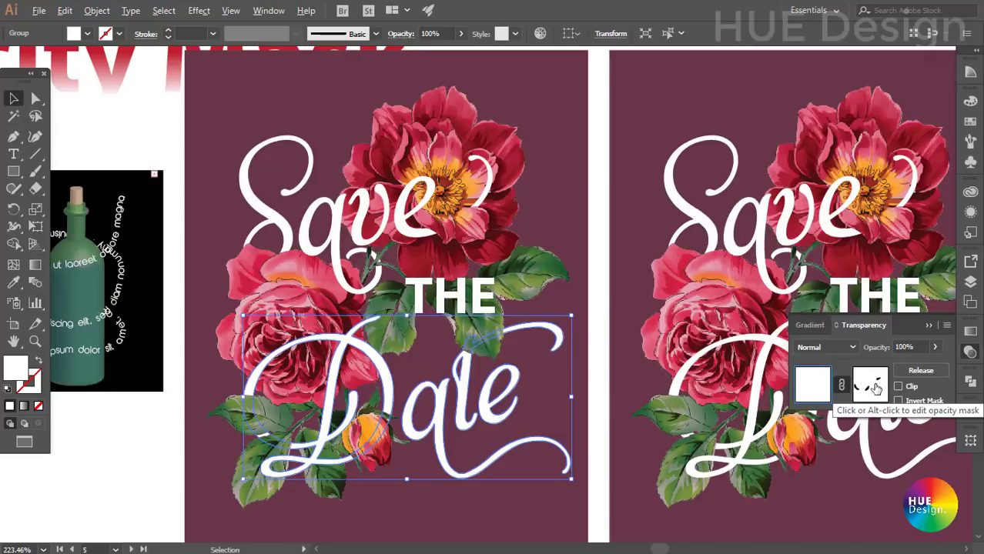
{"action": "left_click", "coordinate": [875, 390], "text": "alt"}
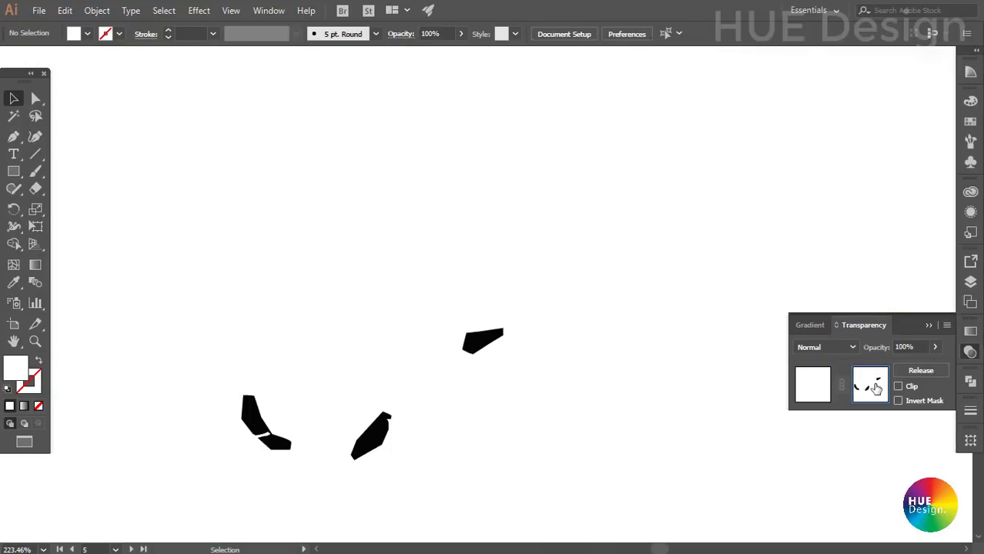
{"action": "left_click", "coordinate": [876, 391], "text": "alt"}
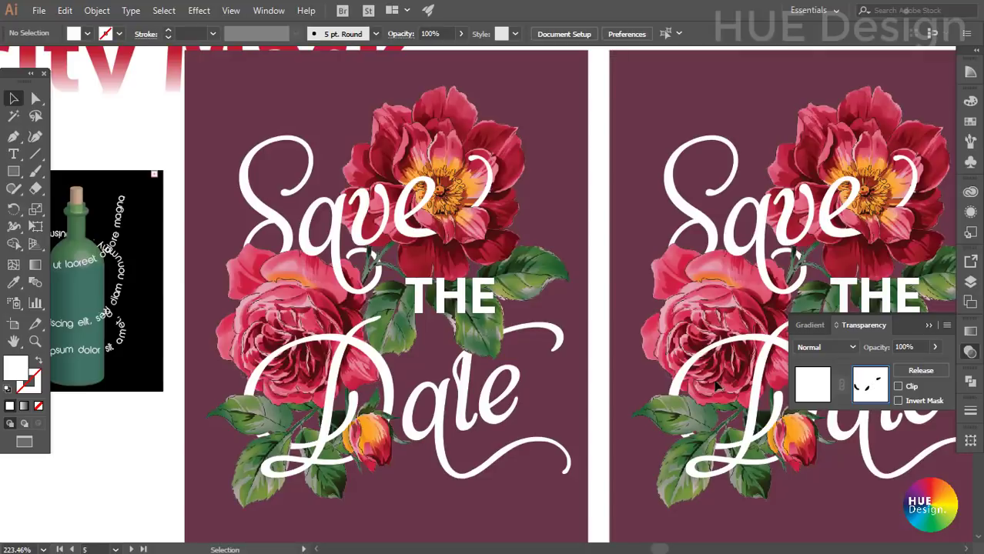
{"action": "left_click_drag", "start_coordinate": [491, 402], "coordinate": [561, 411]}
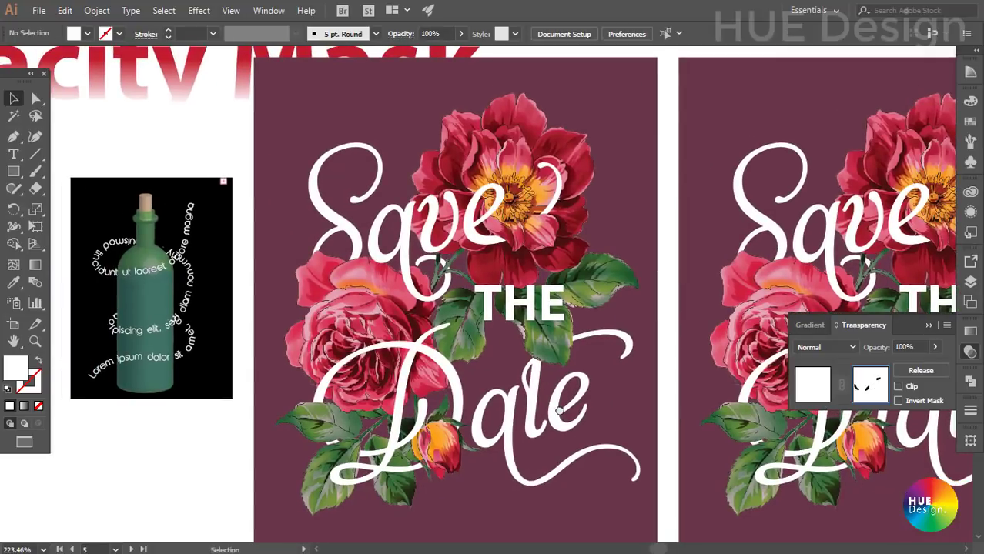
{"action": "scroll", "coordinate": [557, 371], "scroll_direction": "up", "scroll_amount": 1}
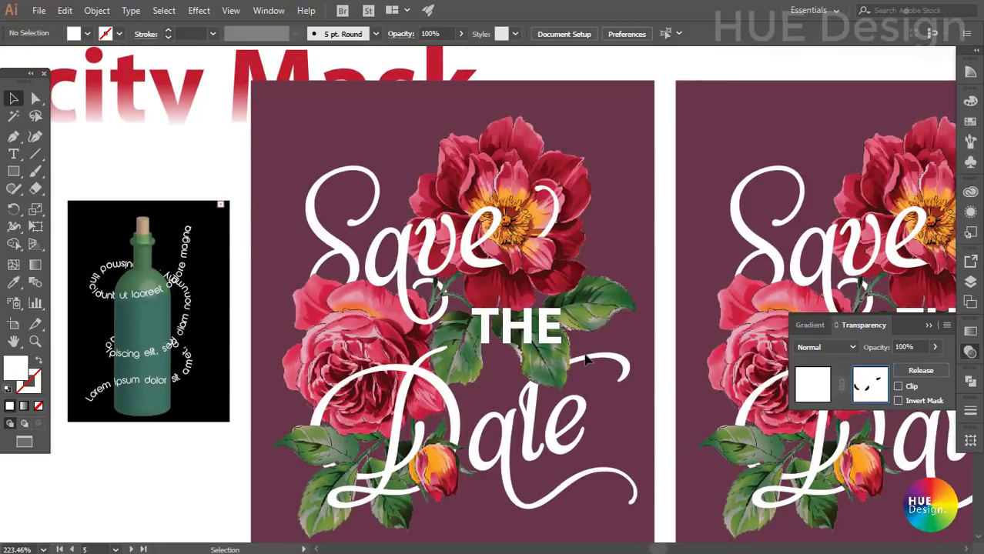
{"action": "left_click", "coordinate": [871, 390], "text": "shift"}
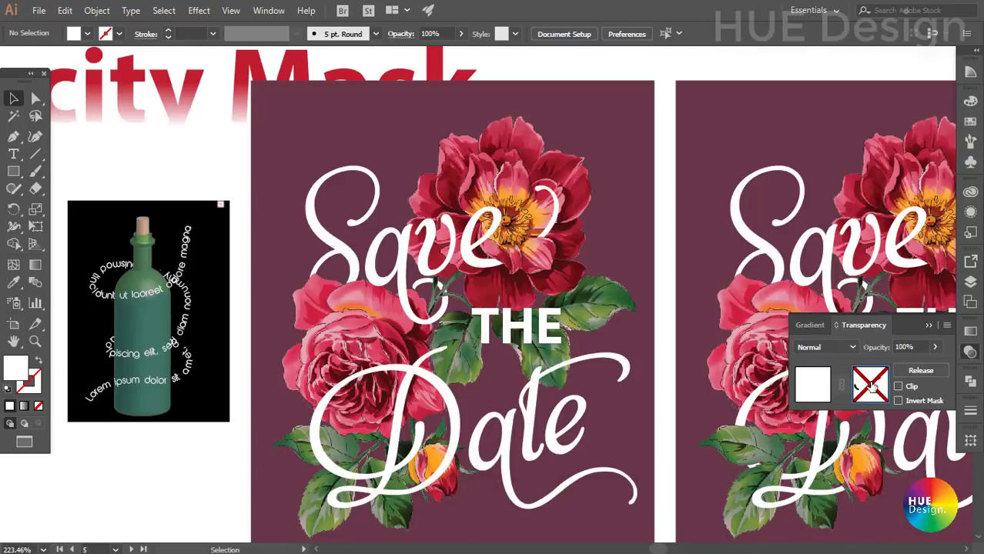
{"action": "left_click", "coordinate": [867, 385], "text": "shift"}
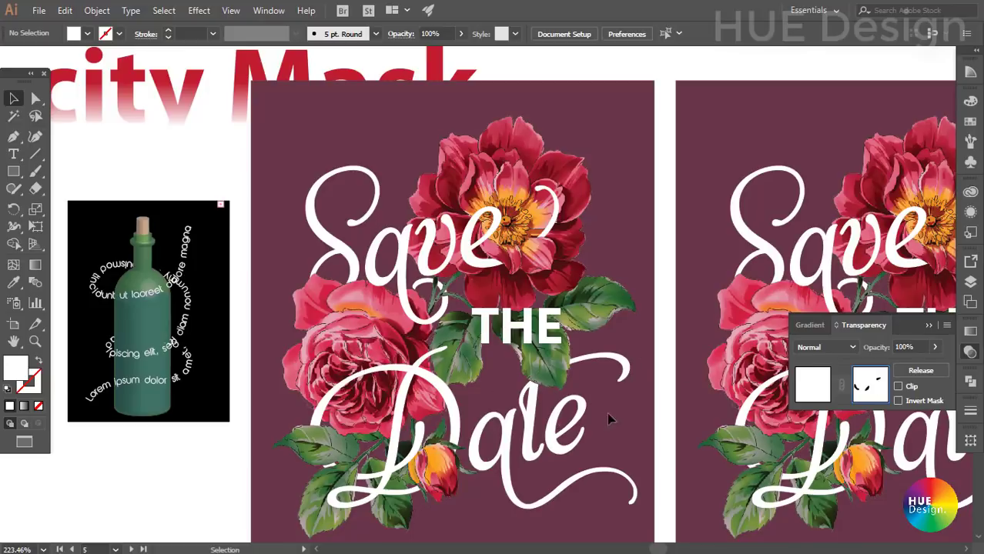
{"action": "left_click_drag", "start_coordinate": [637, 419], "coordinate": [606, 398]}
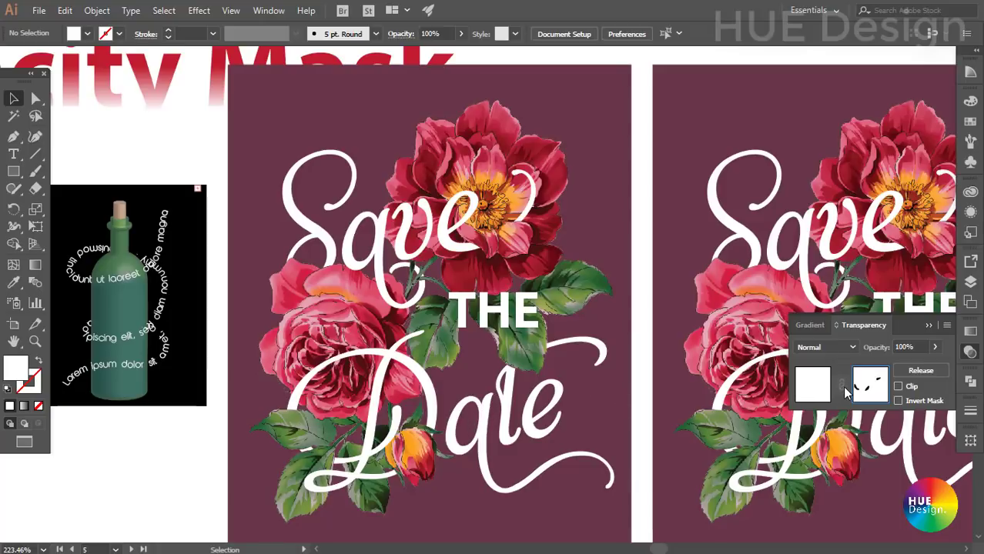
{"action": "left_click", "coordinate": [521, 404]}
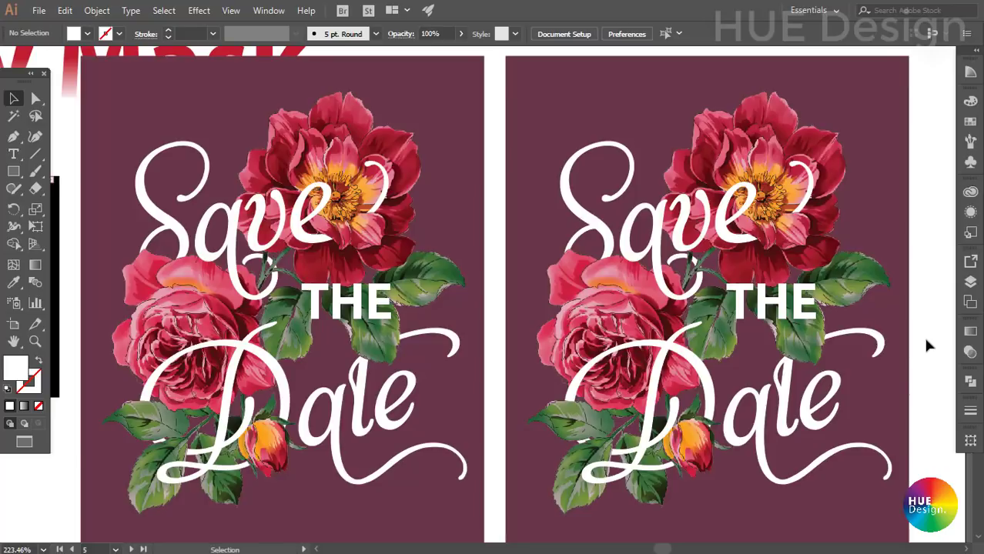
{"action": "left_click_drag", "start_coordinate": [902, 374], "coordinate": [908, 361]}
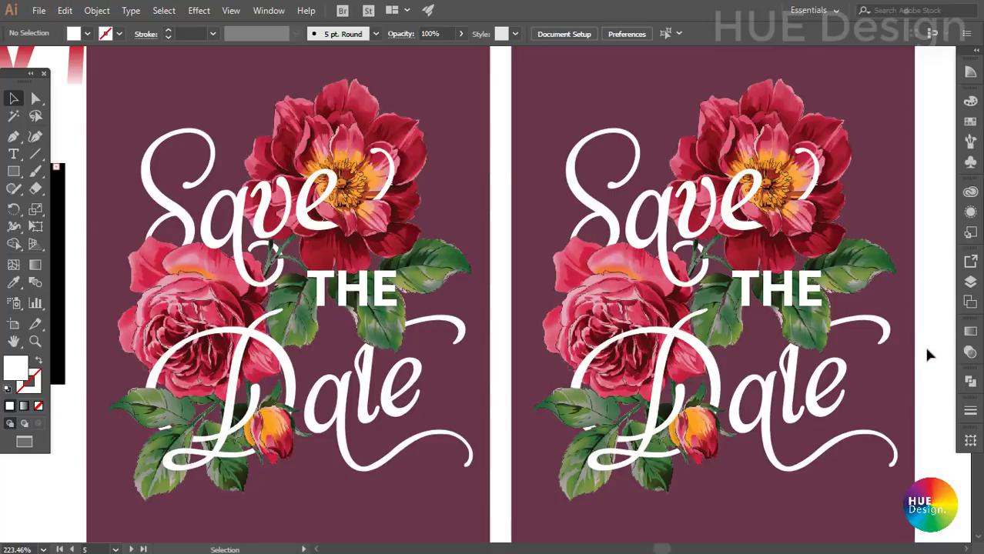